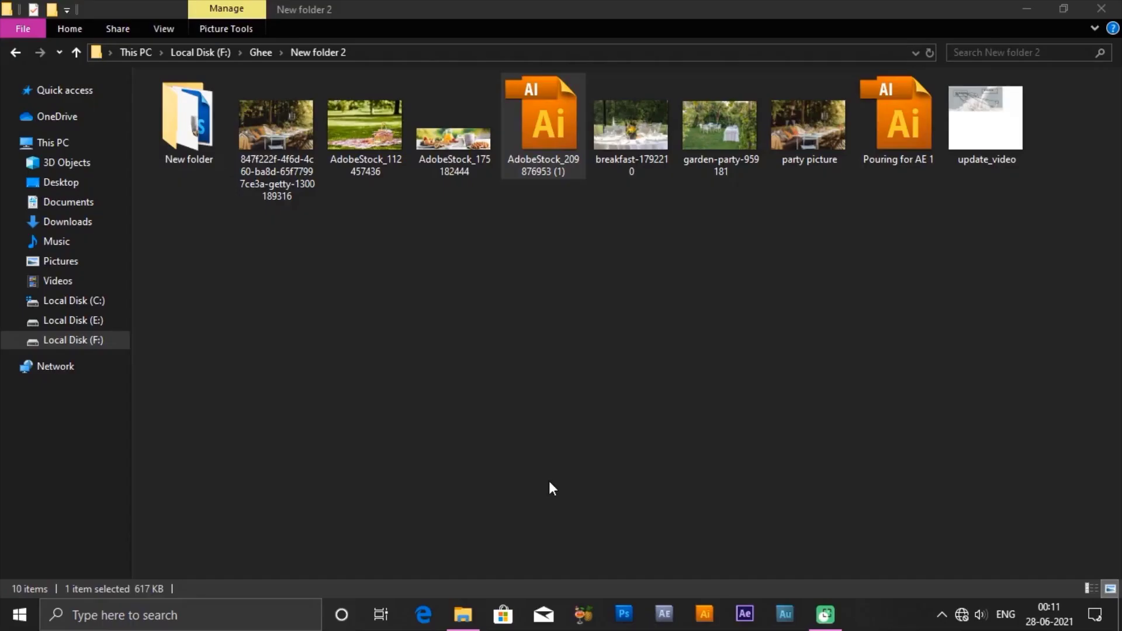
double_click(542, 135)
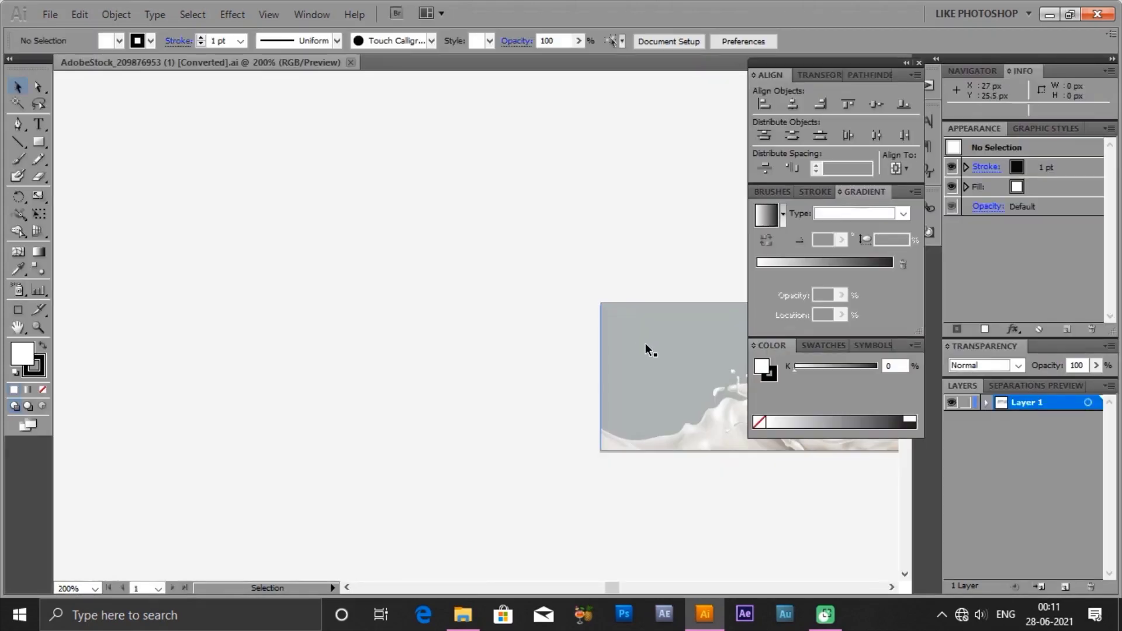
key(space)
drag(666, 341, 305, 291)
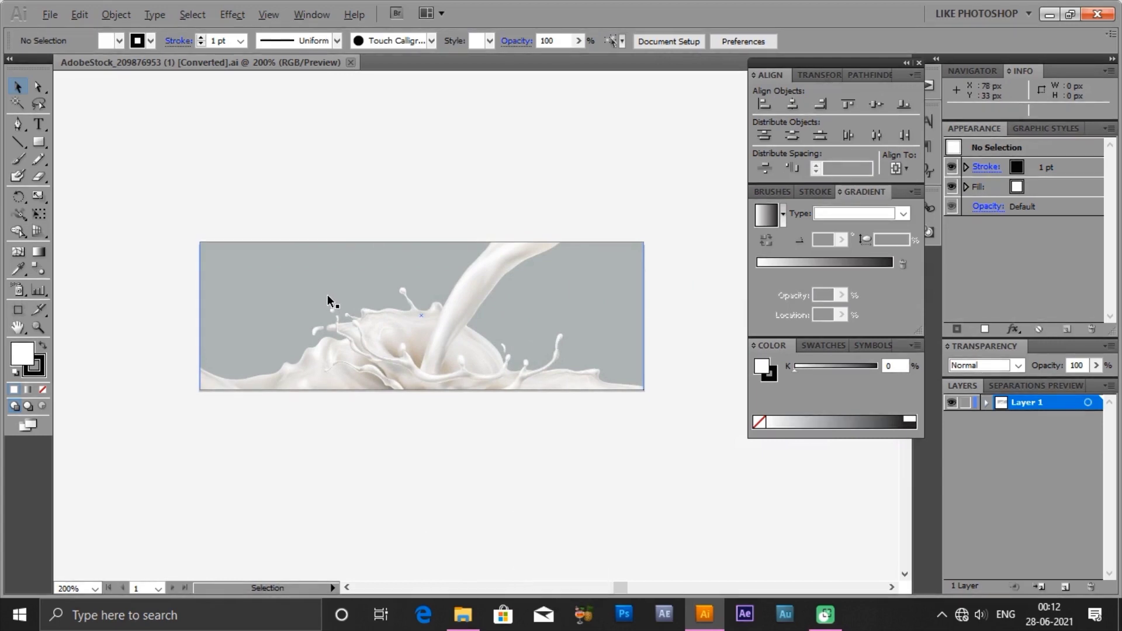
scroll(332, 296, up, 1)
key(space)
drag(504, 309, 436, 285)
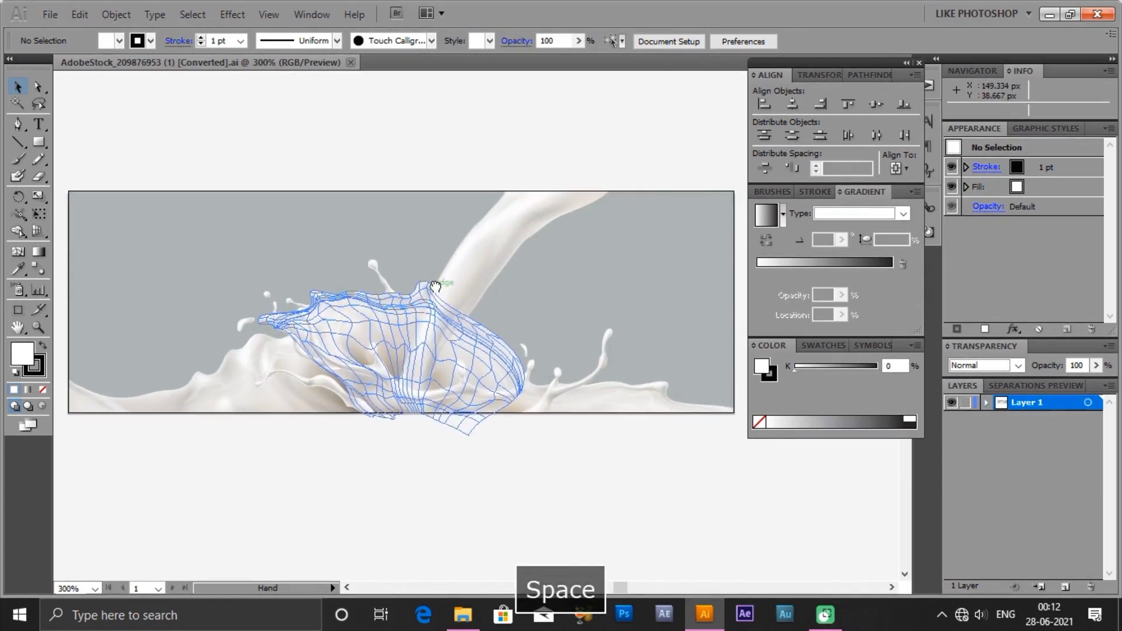
- Select the milk splash group inside Layer 1 and ungroup it
click(987, 404)
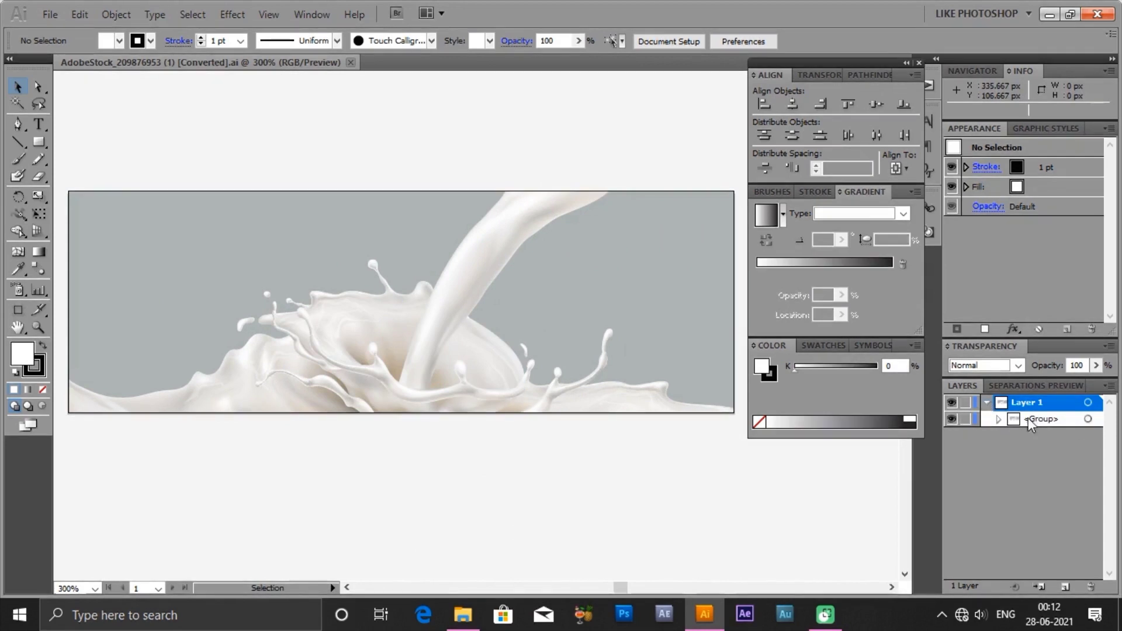
click(1089, 419)
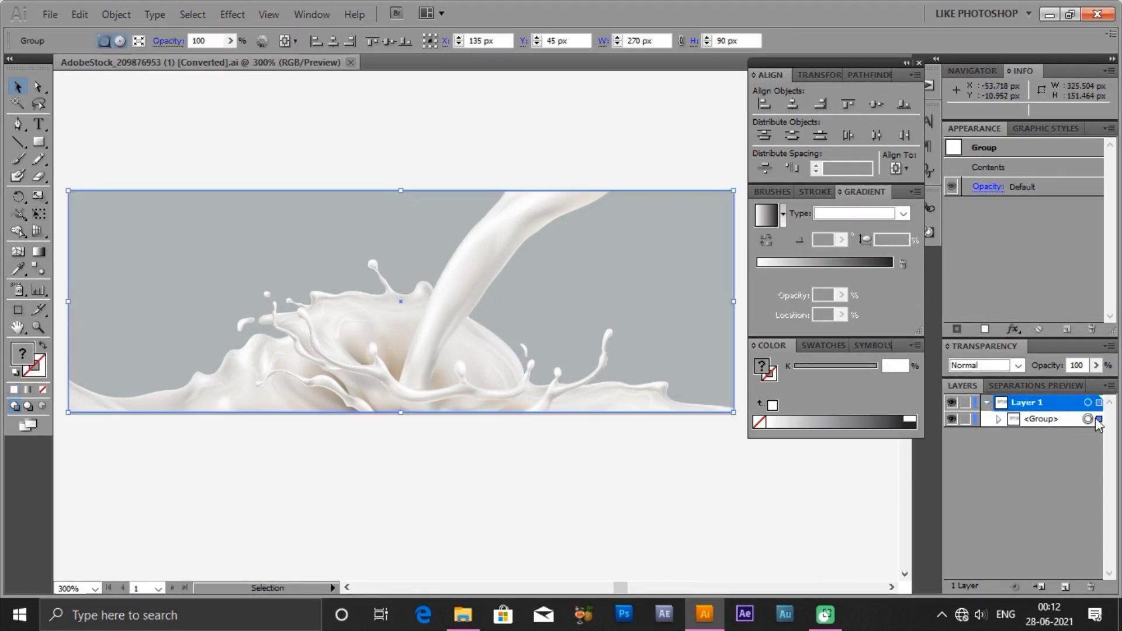
click(1065, 419)
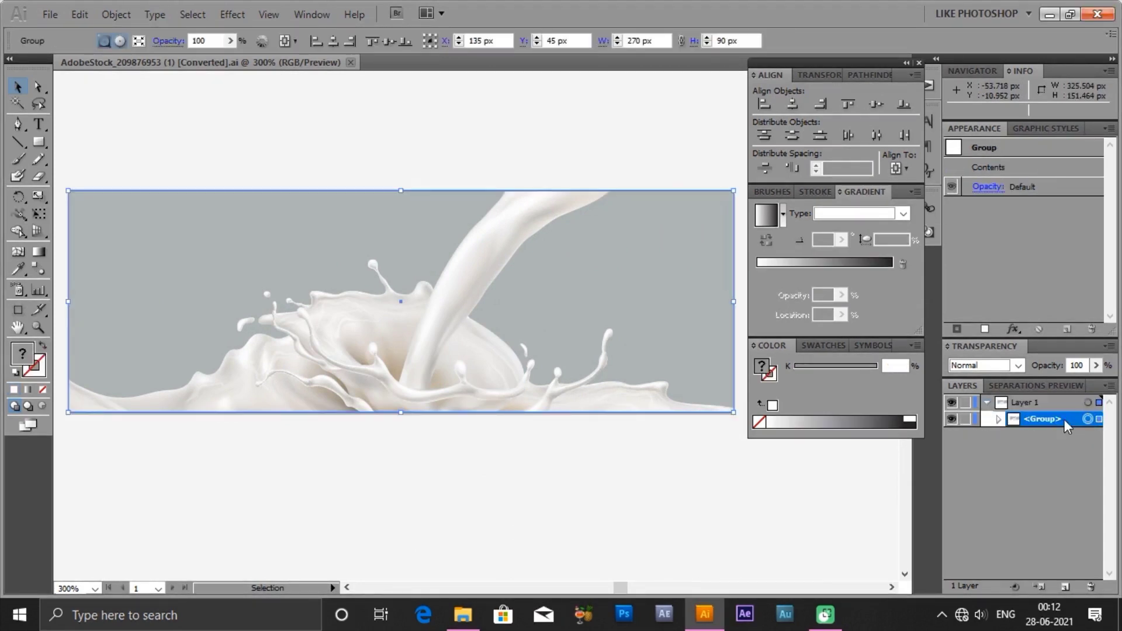
click(999, 419)
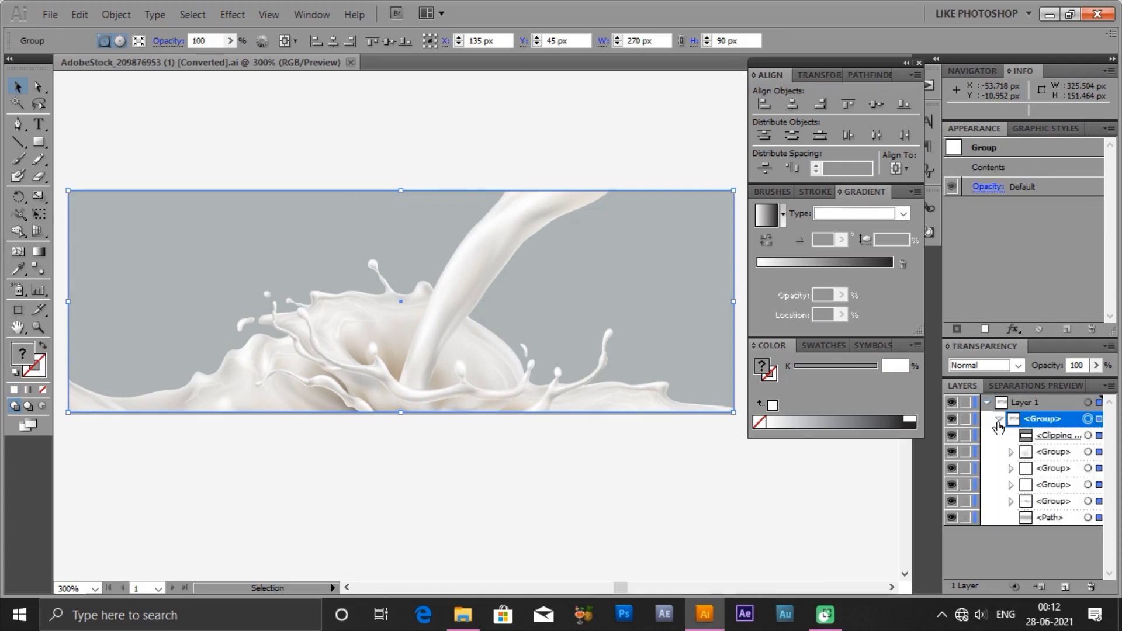
click(999, 420)
click(987, 405)
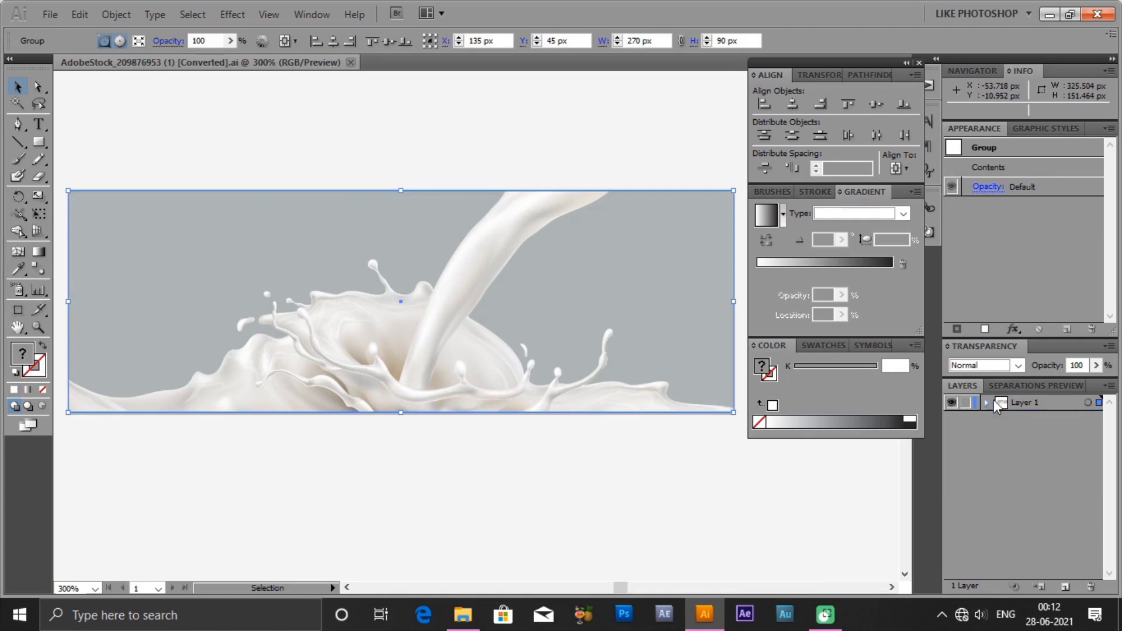
click(1068, 405)
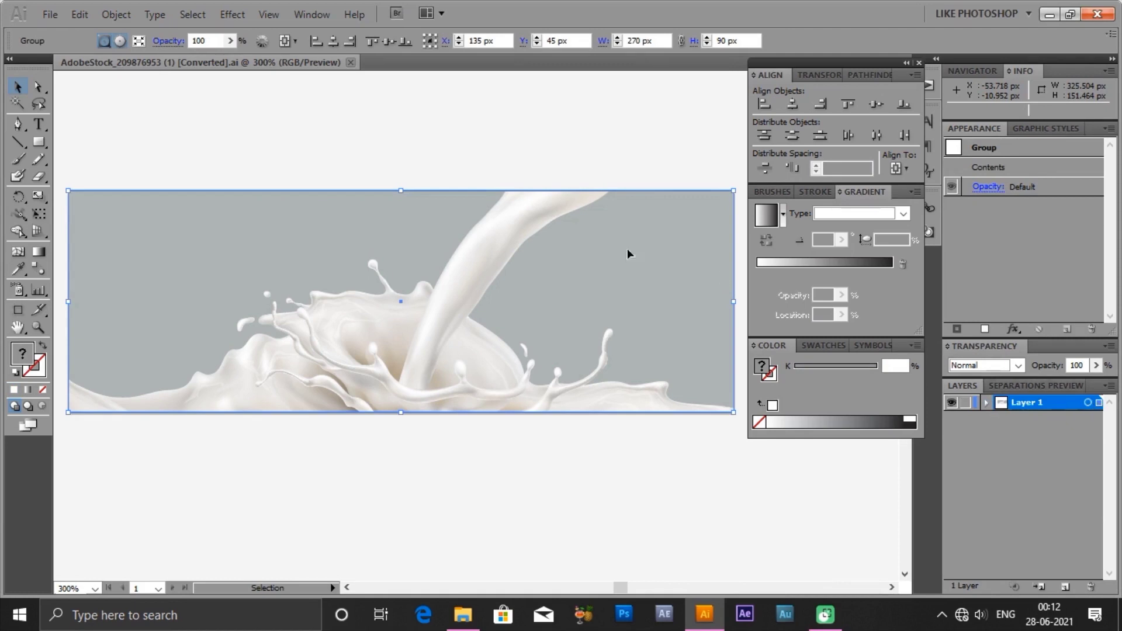
click(113, 13)
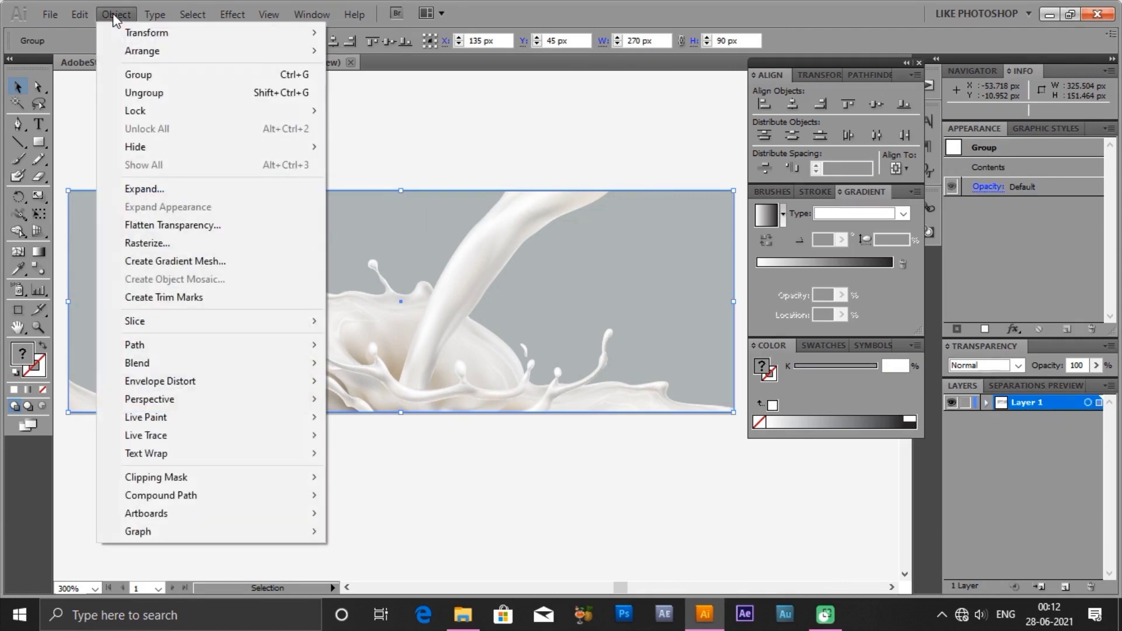
click(142, 94)
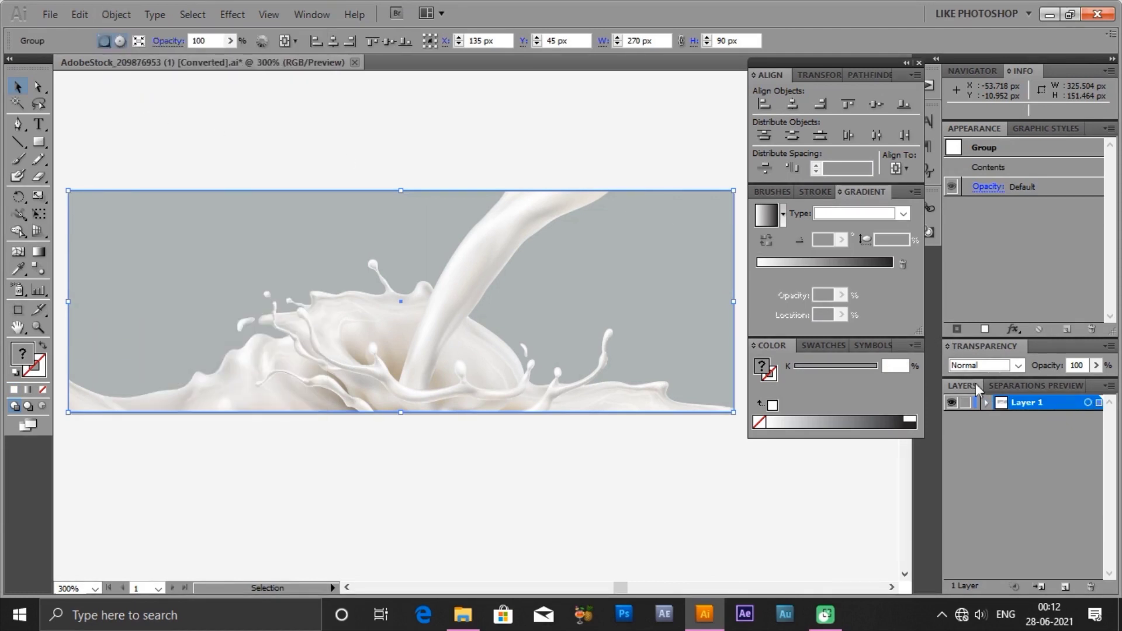
- Release the contents of the group inside Layer 1 to separate layers using the Sequence option
click(987, 403)
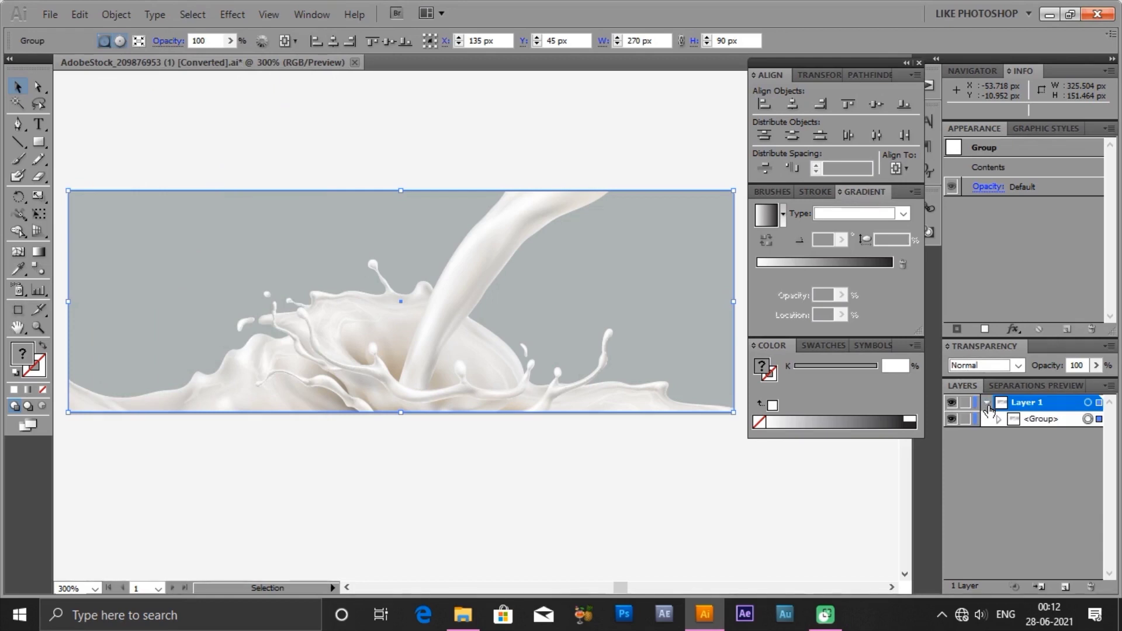
click(997, 420)
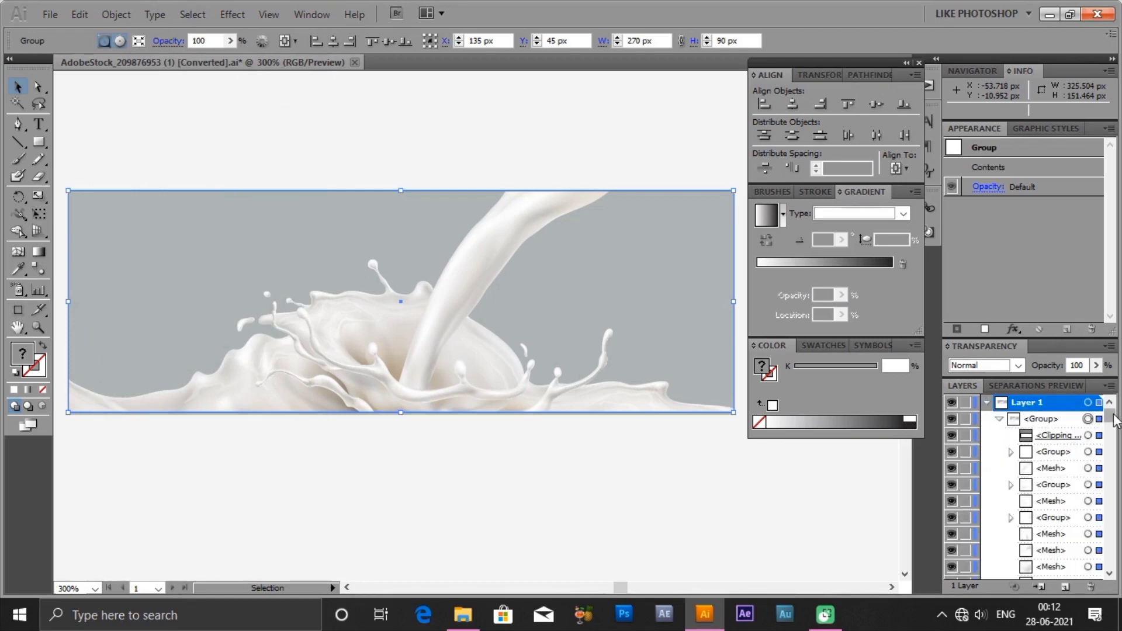
mouse_move(1110, 416)
mouse_down()
mouse_move(1114, 561)
mouse_move(1110, 409)
mouse_up()
click(1043, 420)
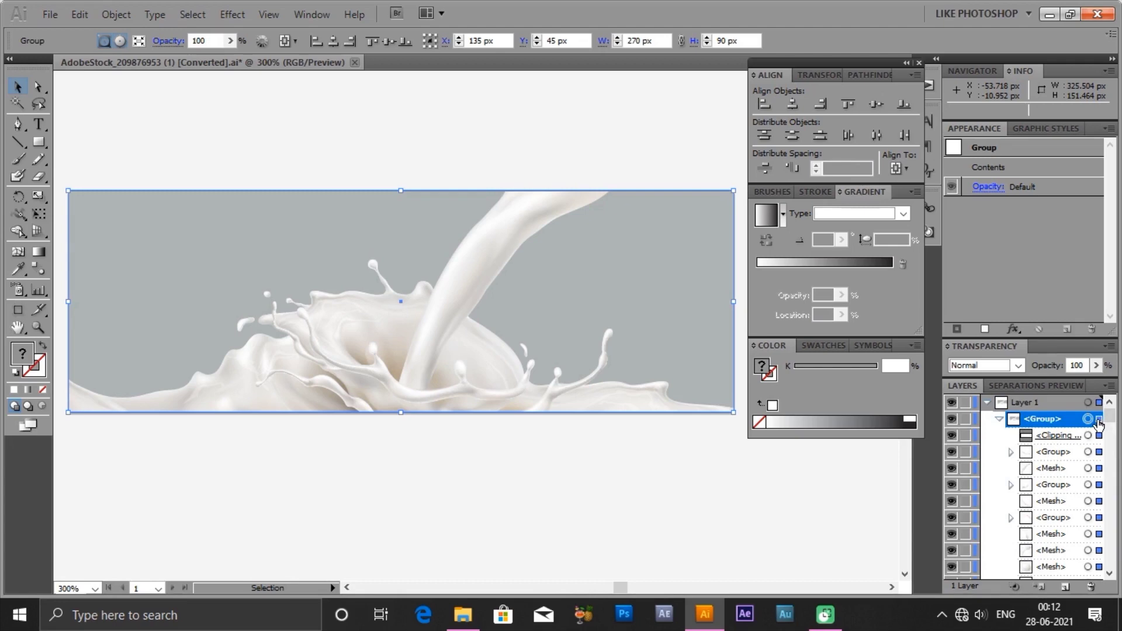
click(1110, 386)
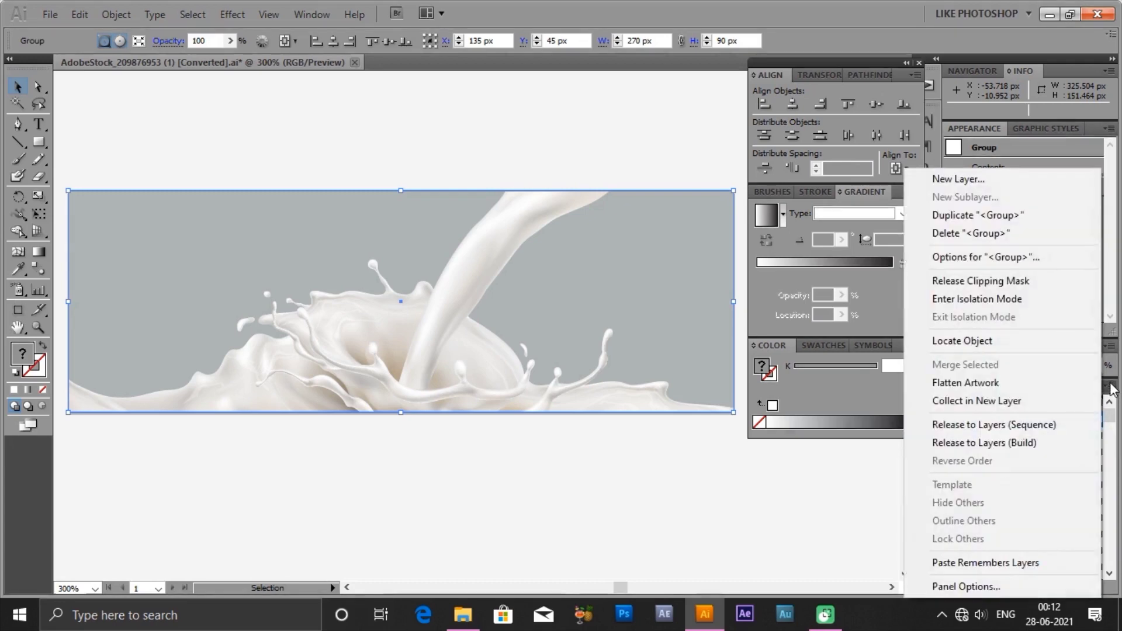
click(995, 425)
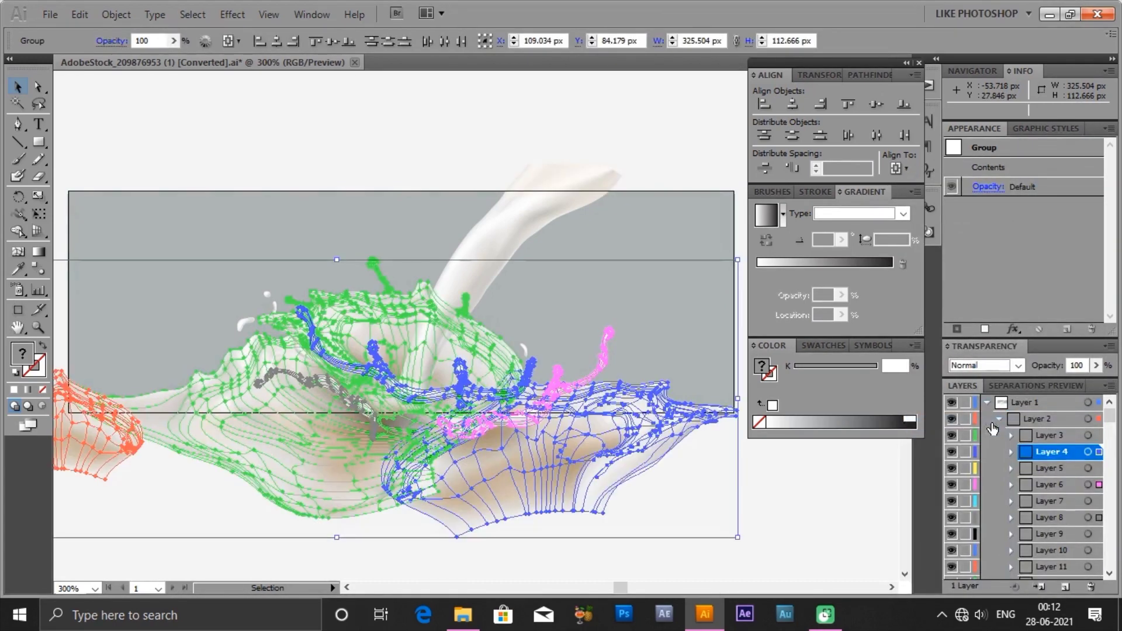
- Move Layer 3 through Layer 23 out of Layer 2 to the top level, above Layer 1
mouse_move(1112, 419)
mouse_down()
mouse_move(1118, 565)
mouse_move(1110, 408)
mouse_up()
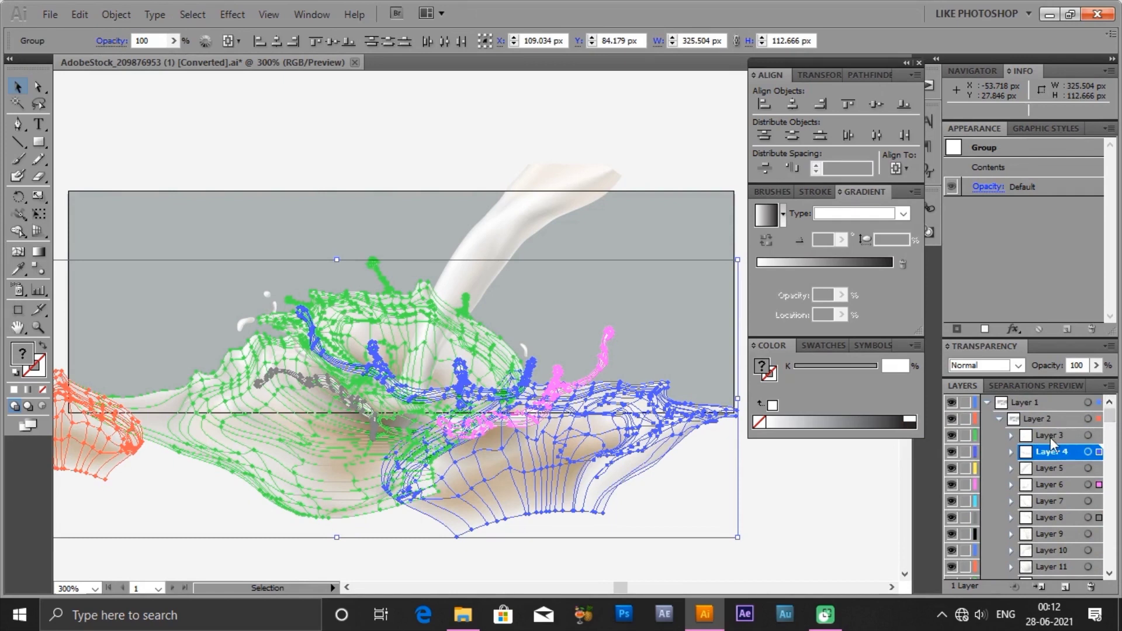
click(1051, 437)
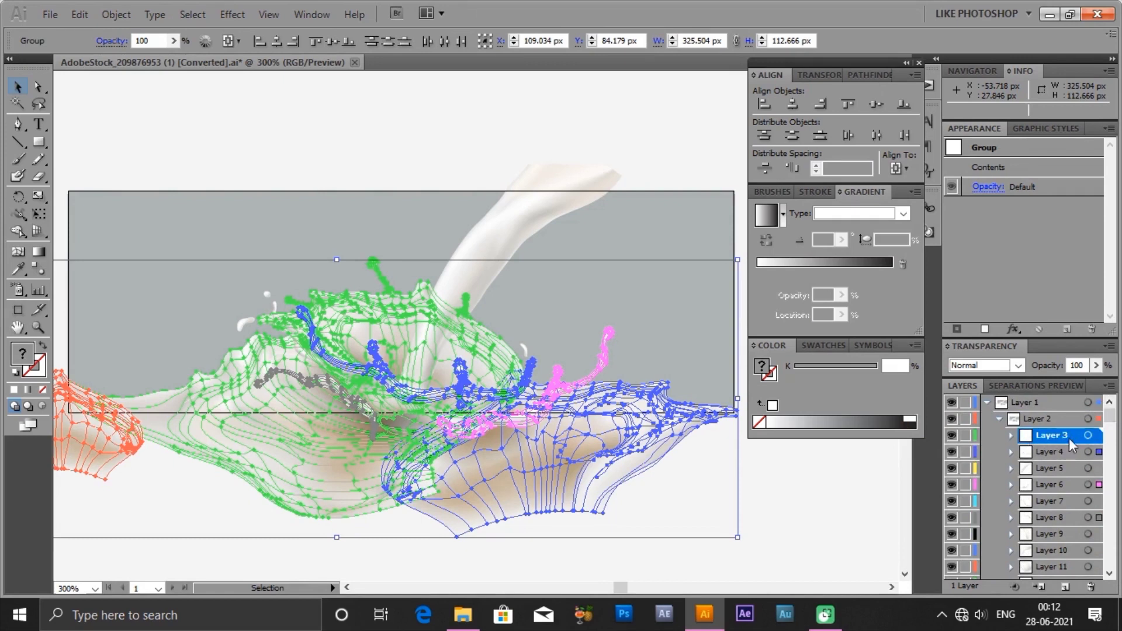
drag(1114, 421, 1112, 576)
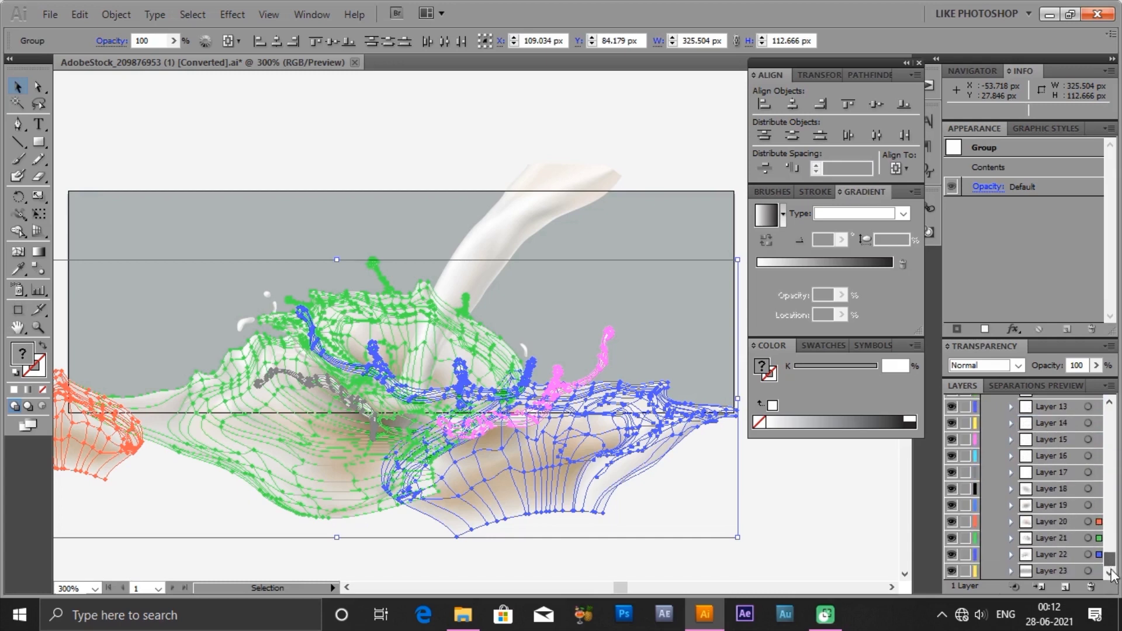
shift+click(1059, 570)
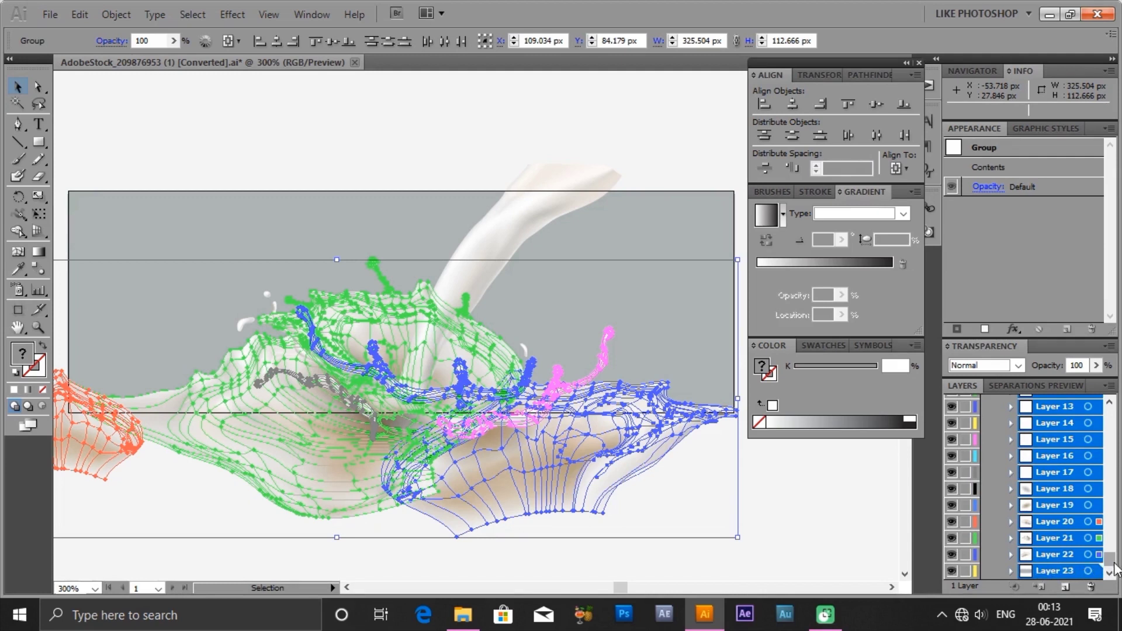
drag(1111, 561, 1110, 416)
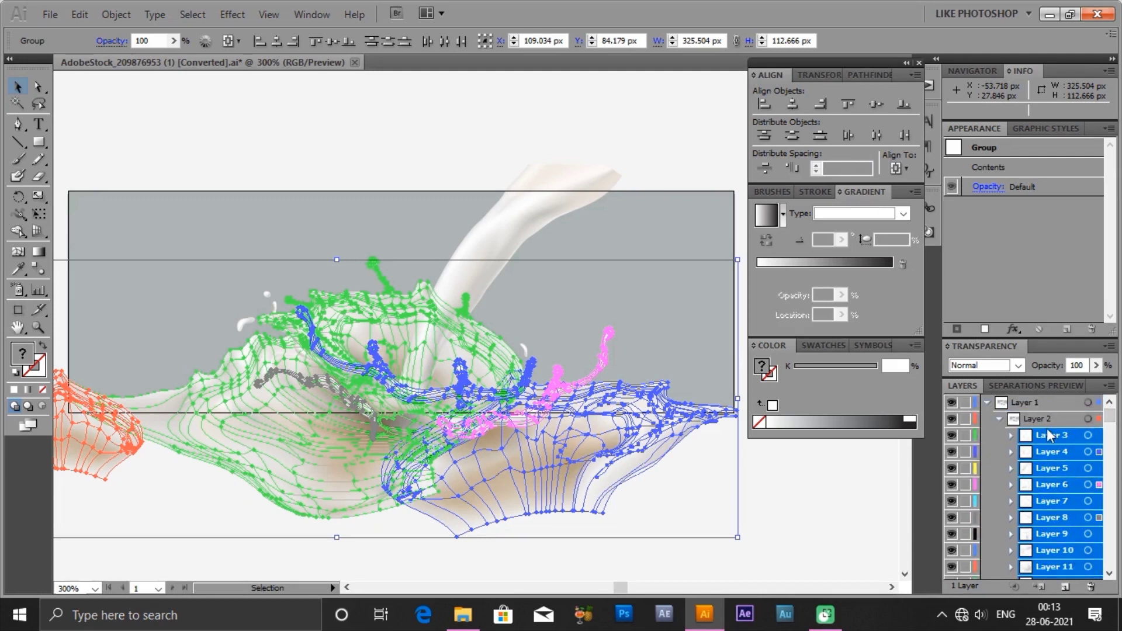
drag(1050, 436, 1034, 403)
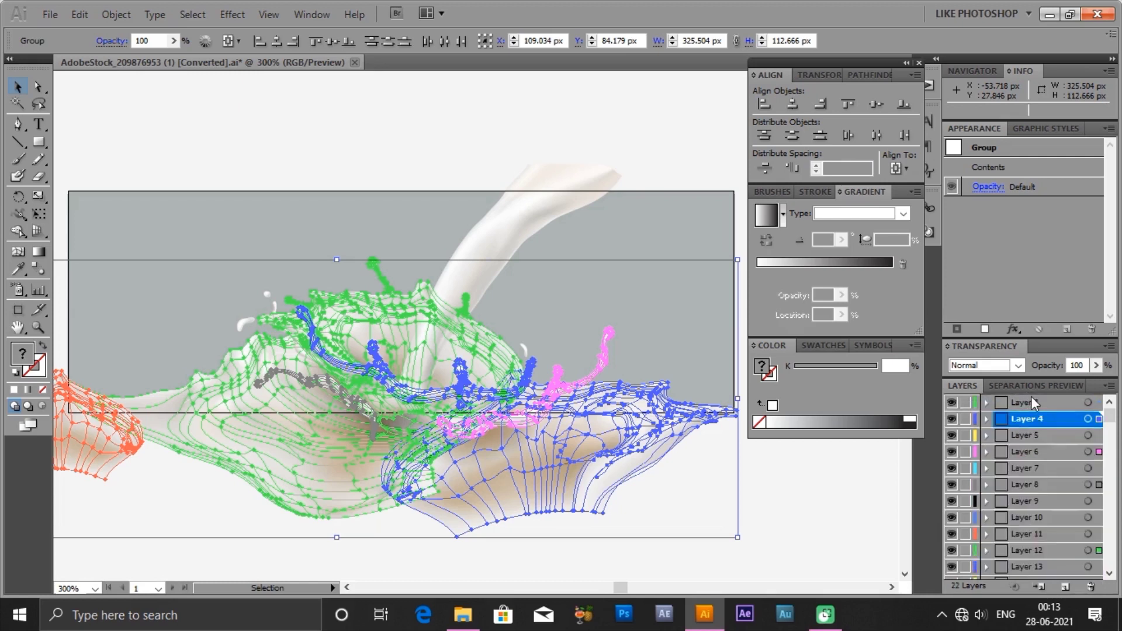
- Delete the emptied Layer 1 together with its Layer 2 sublayer
drag(1110, 414, 1111, 560)
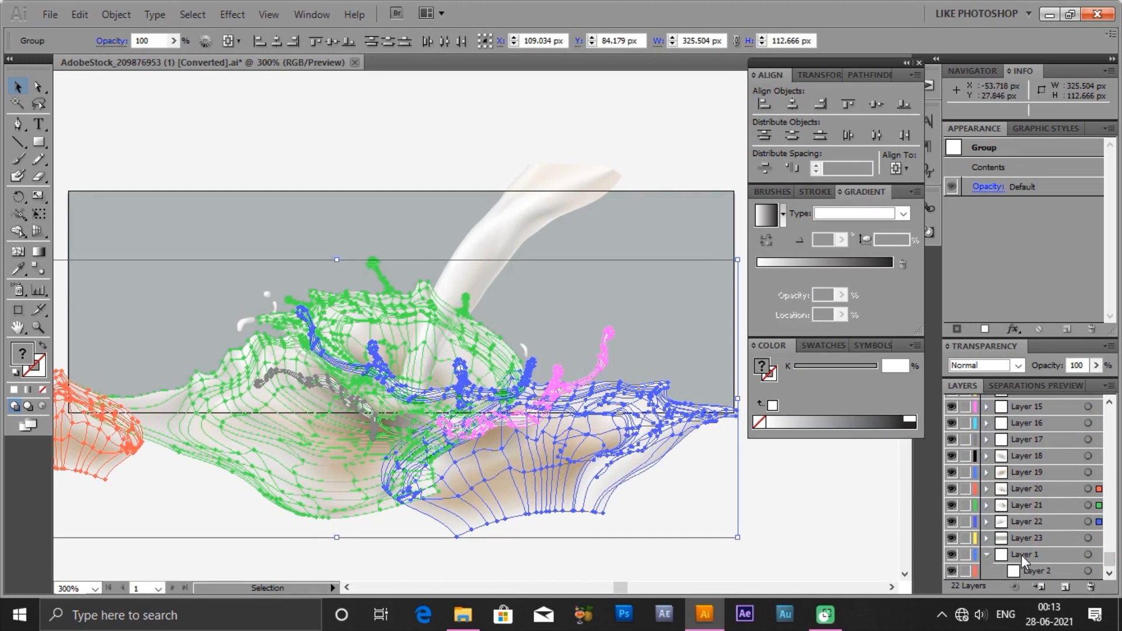
click(1024, 560)
click(988, 560)
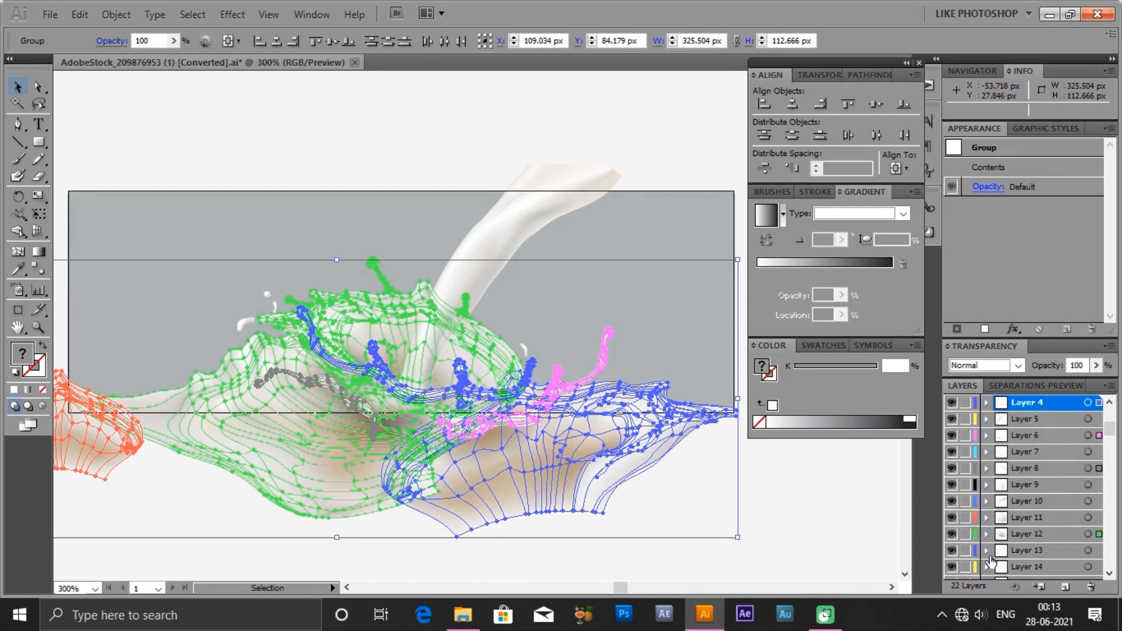
drag(1111, 435, 1111, 560)
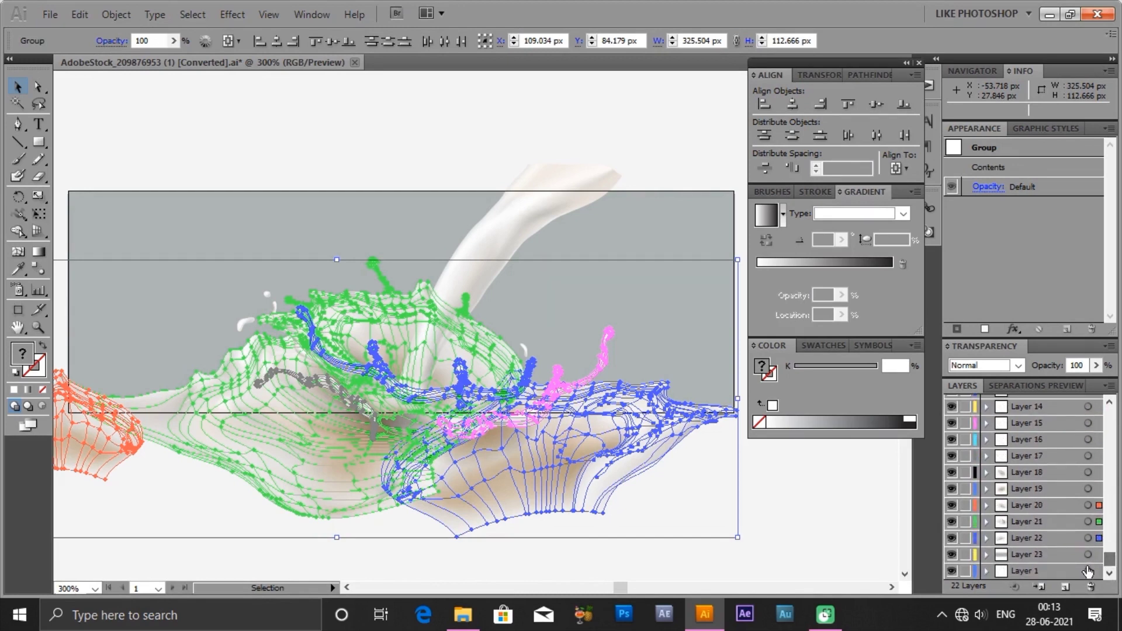
click(1038, 573)
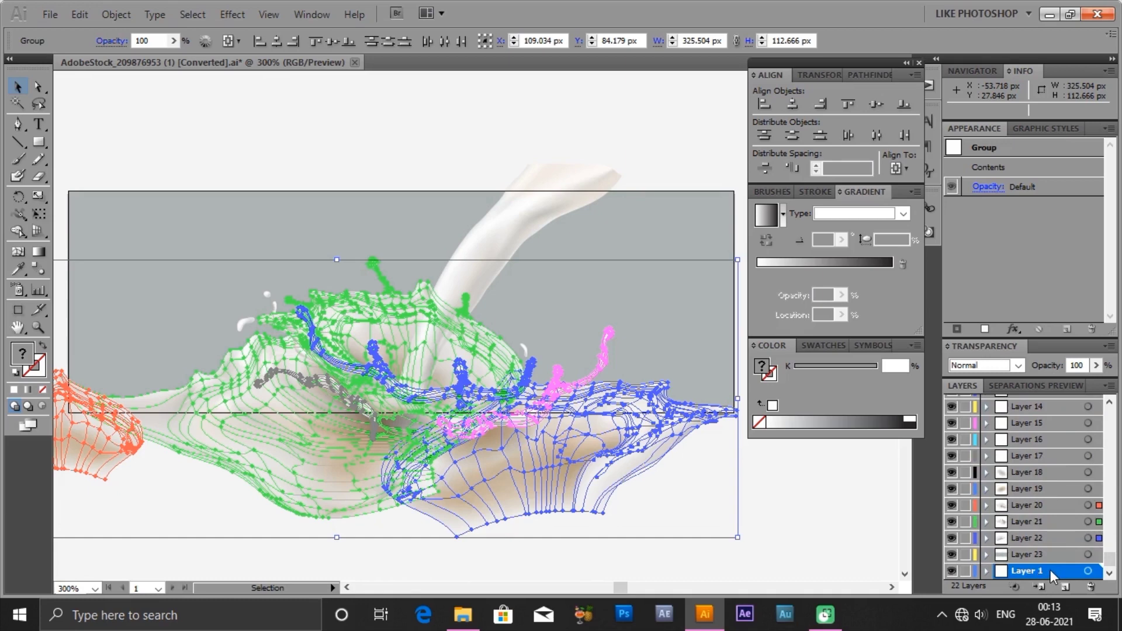
click(1091, 587)
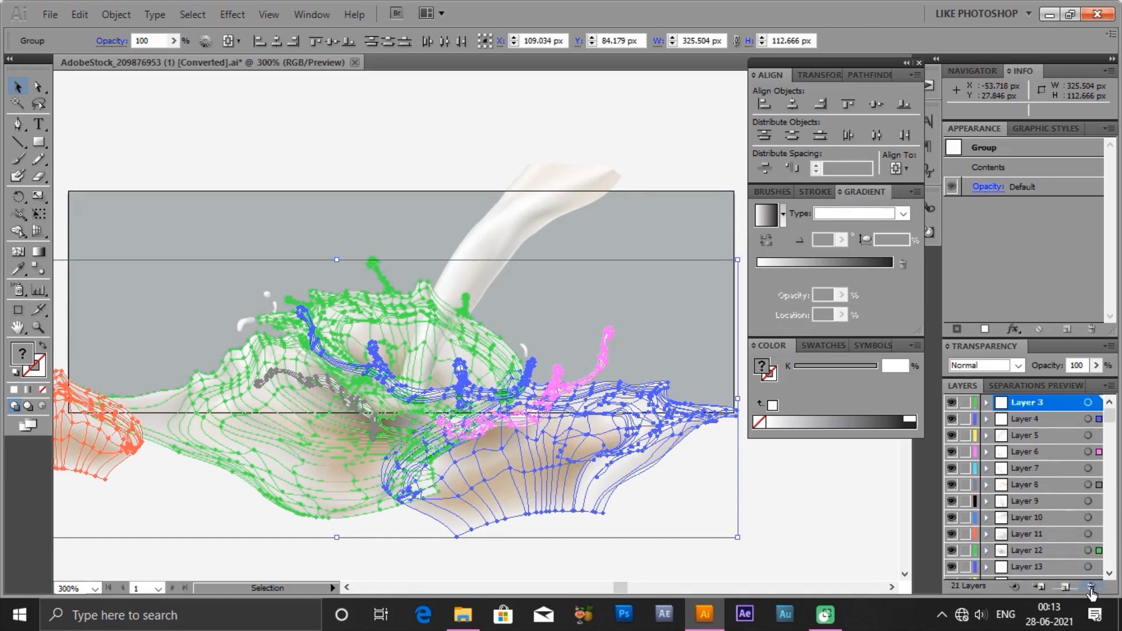
drag(1110, 415, 1113, 544)
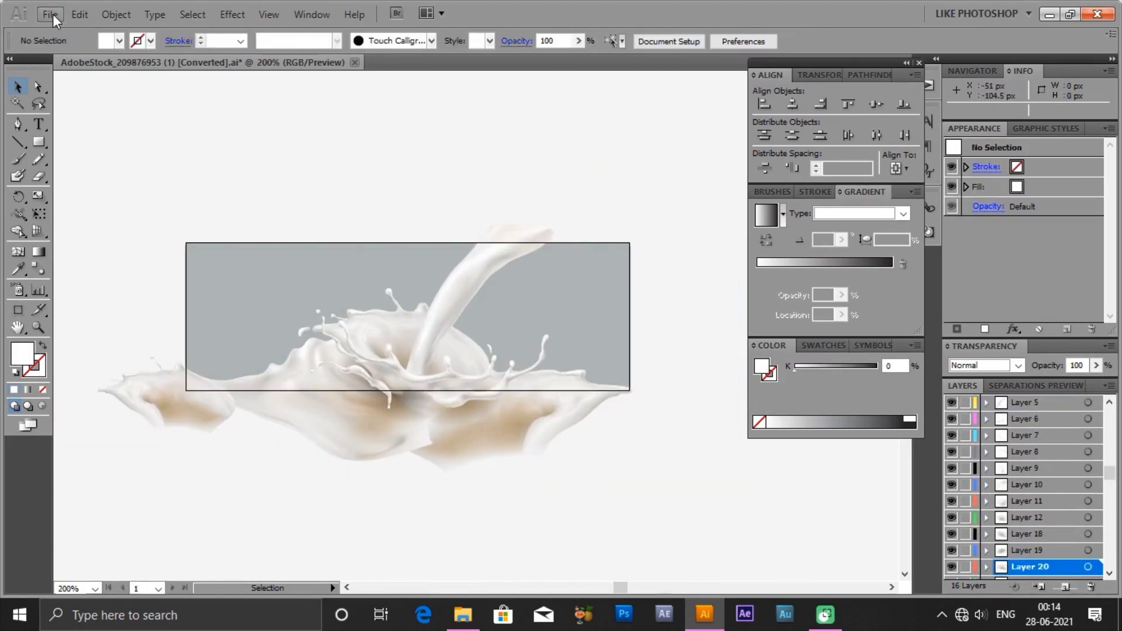
- Save the document as Milk File 1 in the Milk Animation folder, in Adobe Illustrator format with version Illustrator CS5
click(51, 14)
click(95, 208)
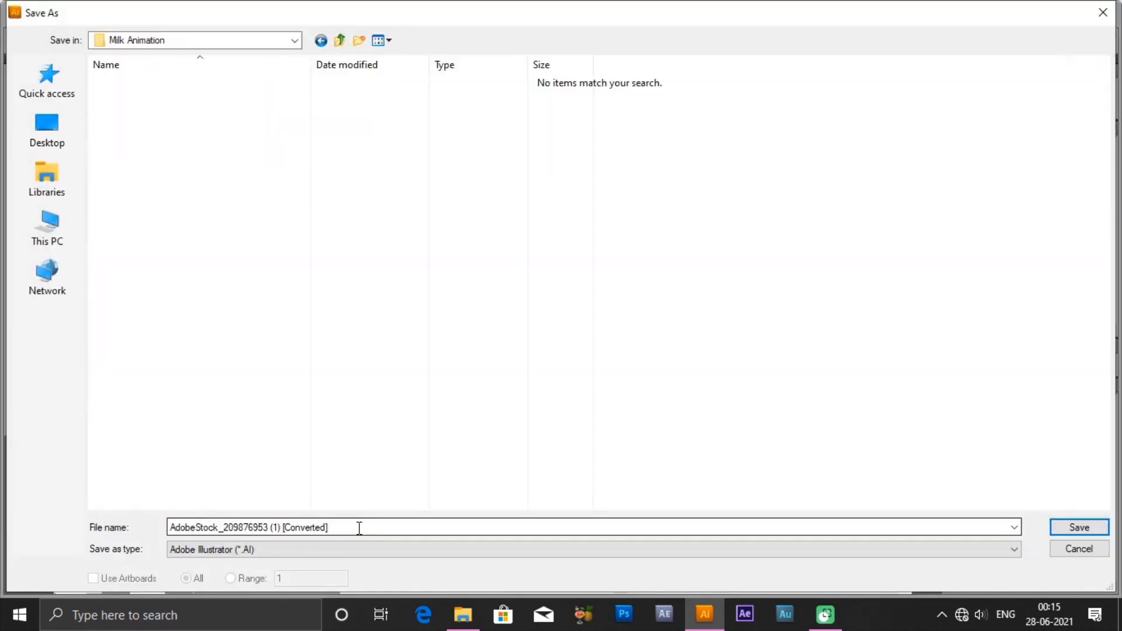
key(ctrl+a)
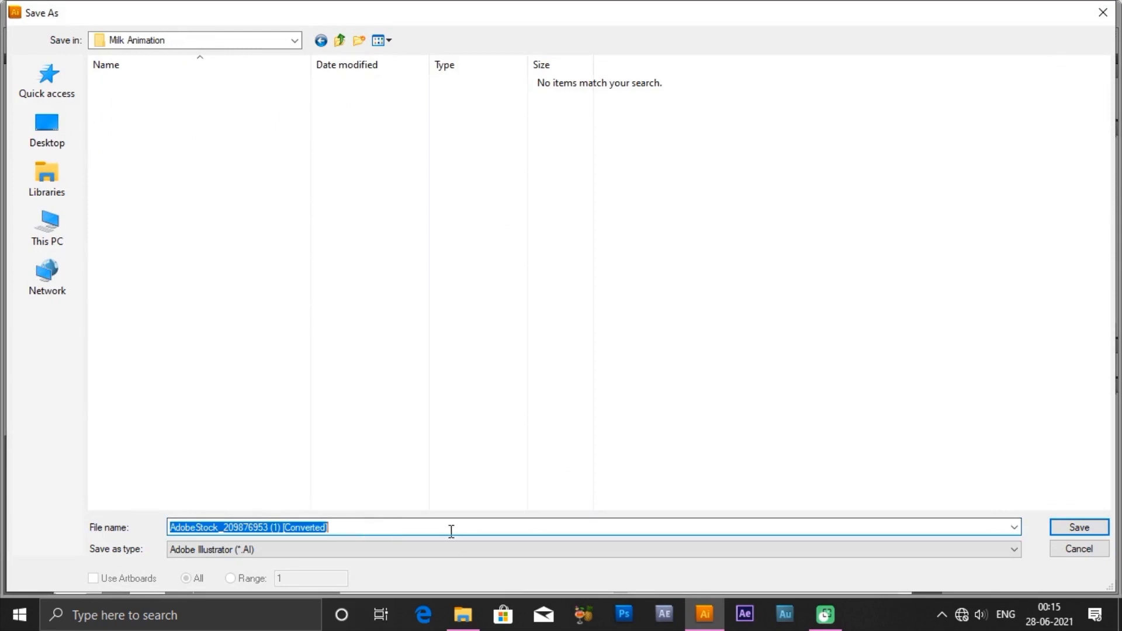
key(BackSpace)
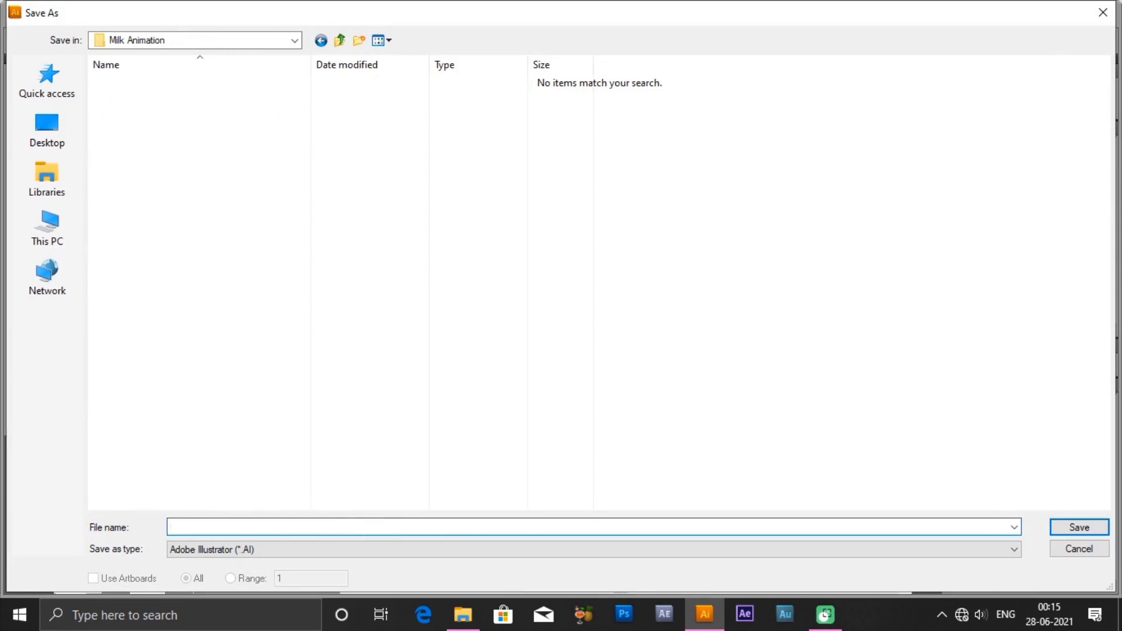
text(Milk )
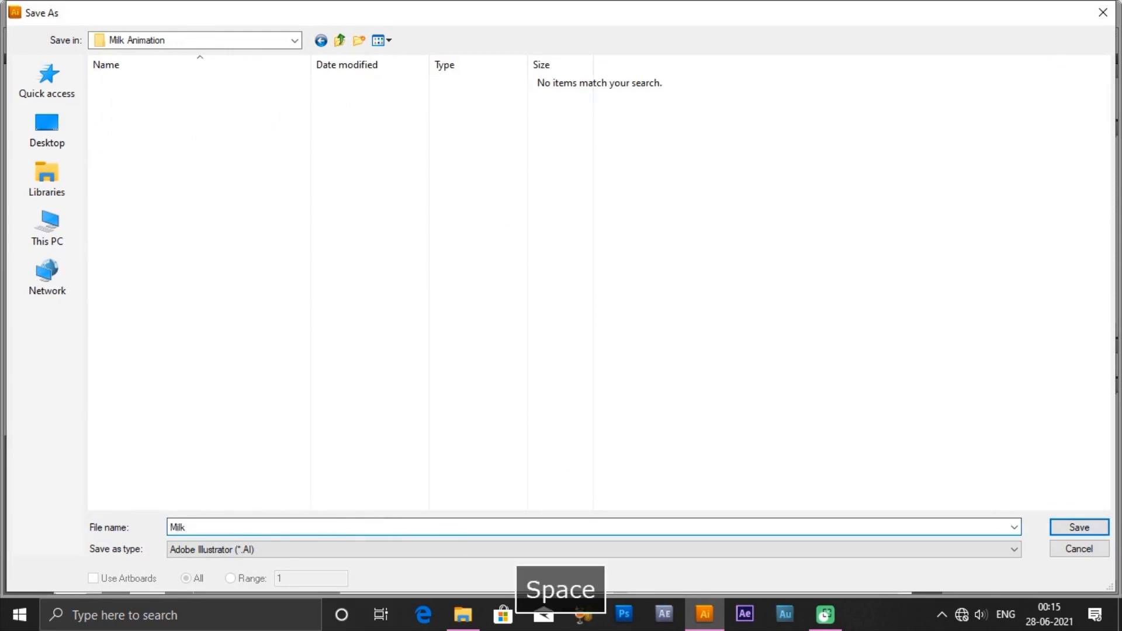
text(File 1.ai)
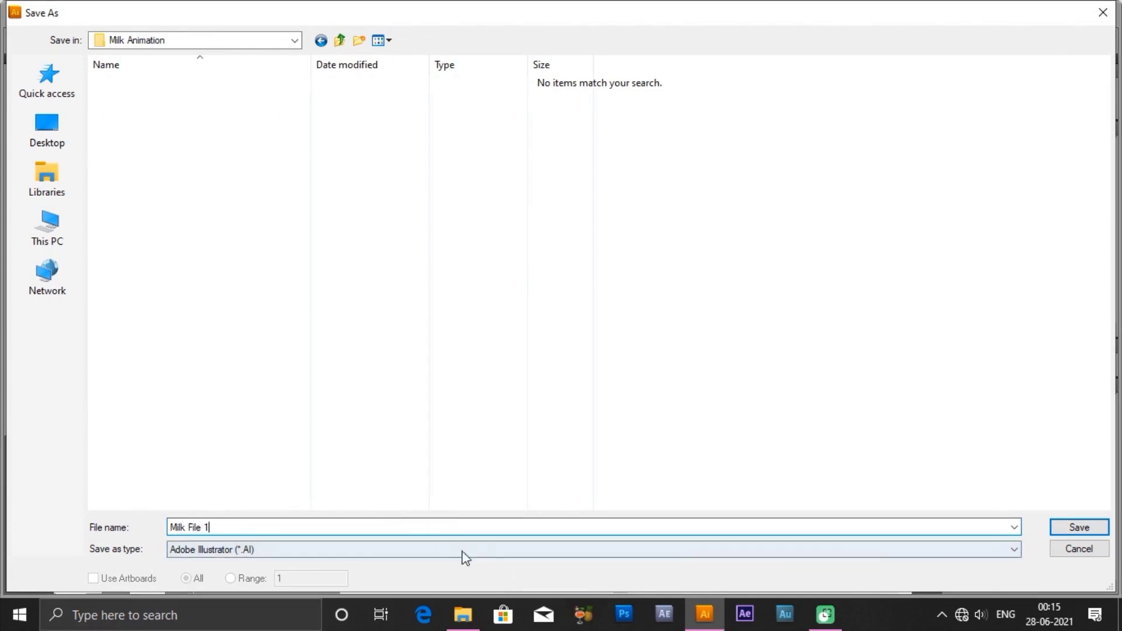
click(1079, 528)
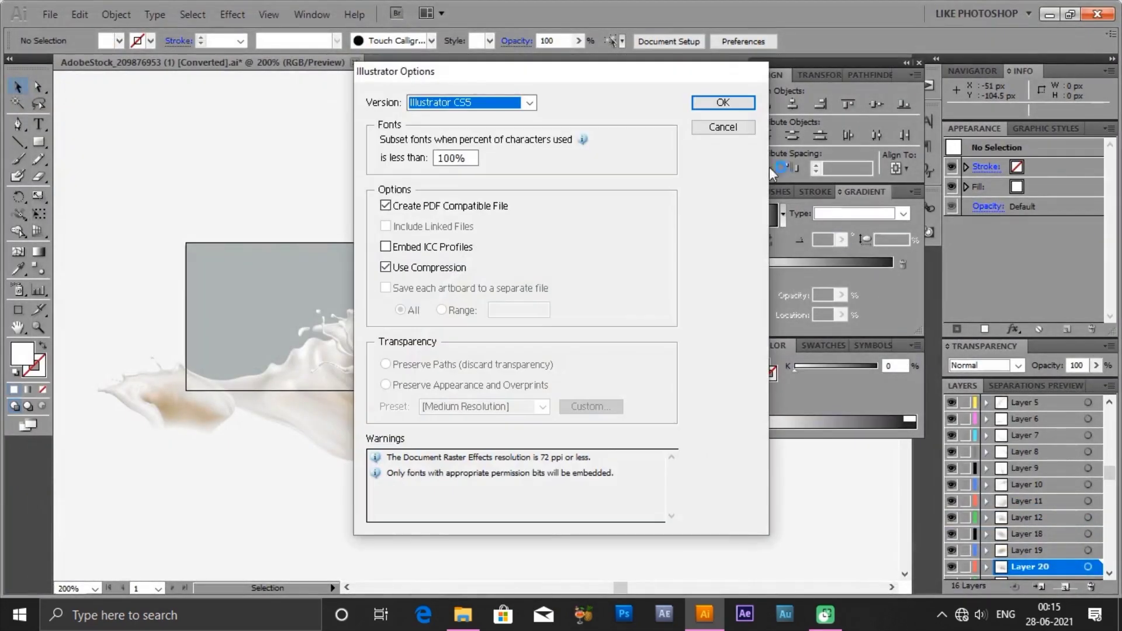
click(723, 103)
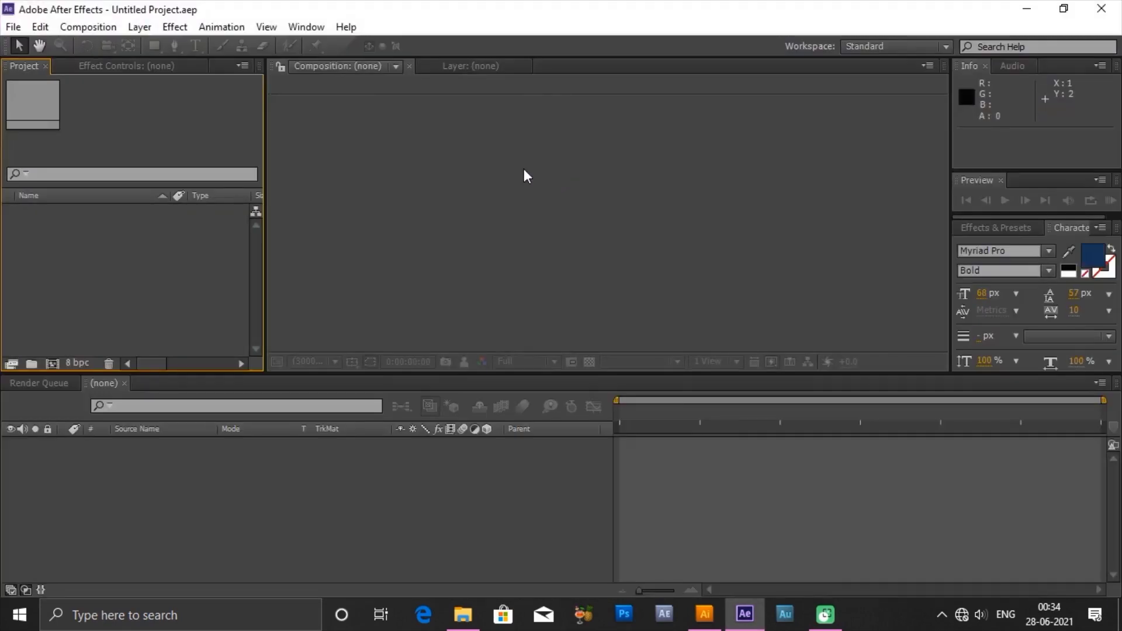
- Create a new composition named Comp 1 at 1920 x 1080 px, 30 fps, with a duration of 0:00:10:01
click(95, 28)
click(95, 52)
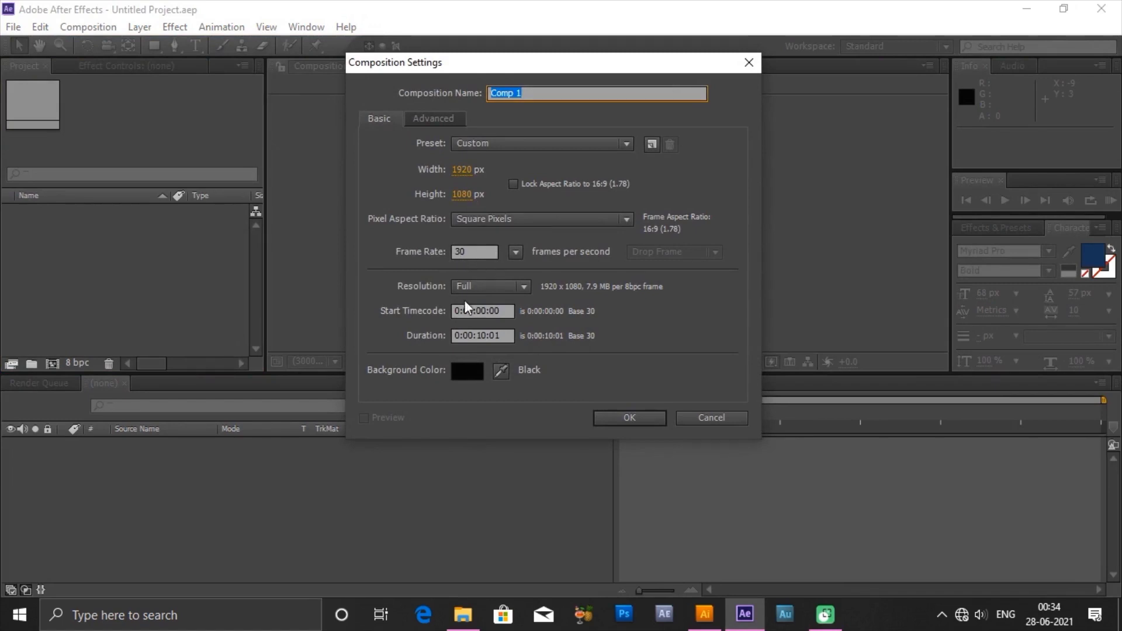
click(641, 420)
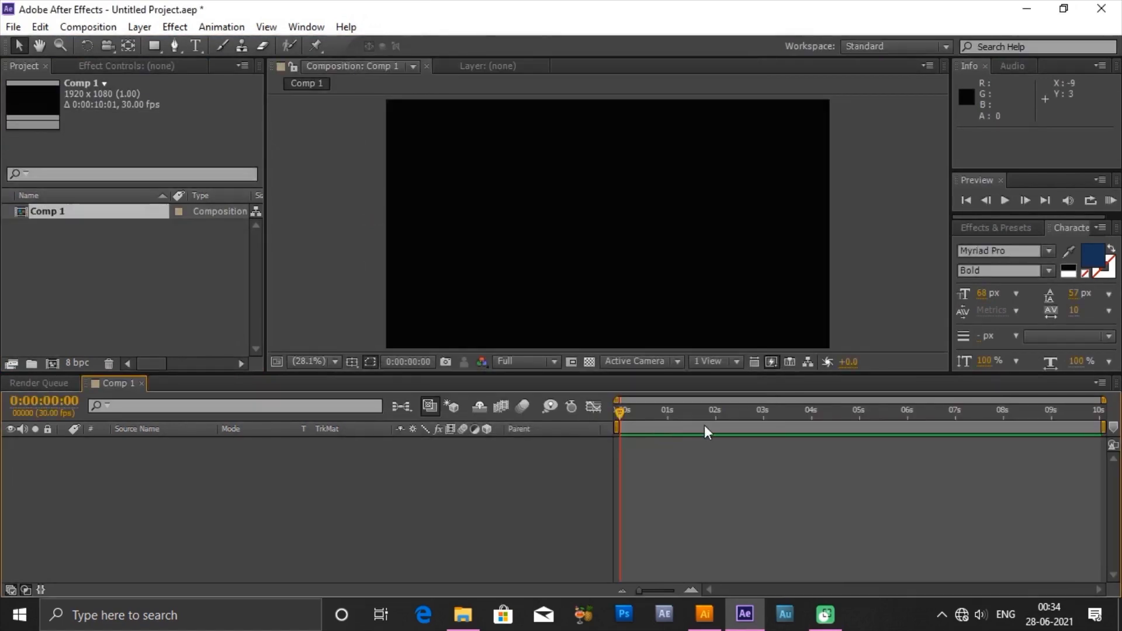
- Import Milk File 1 from the Milk Animation folder as a Composition with footage dimensions set to Document Size
click(744, 613)
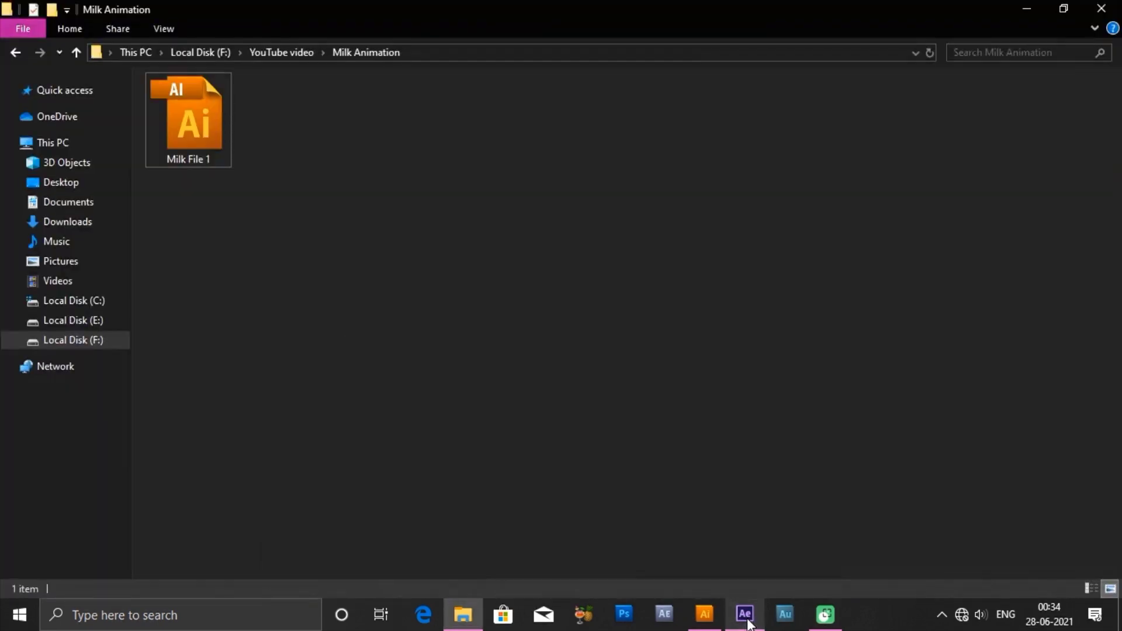
drag(203, 123, 89, 286)
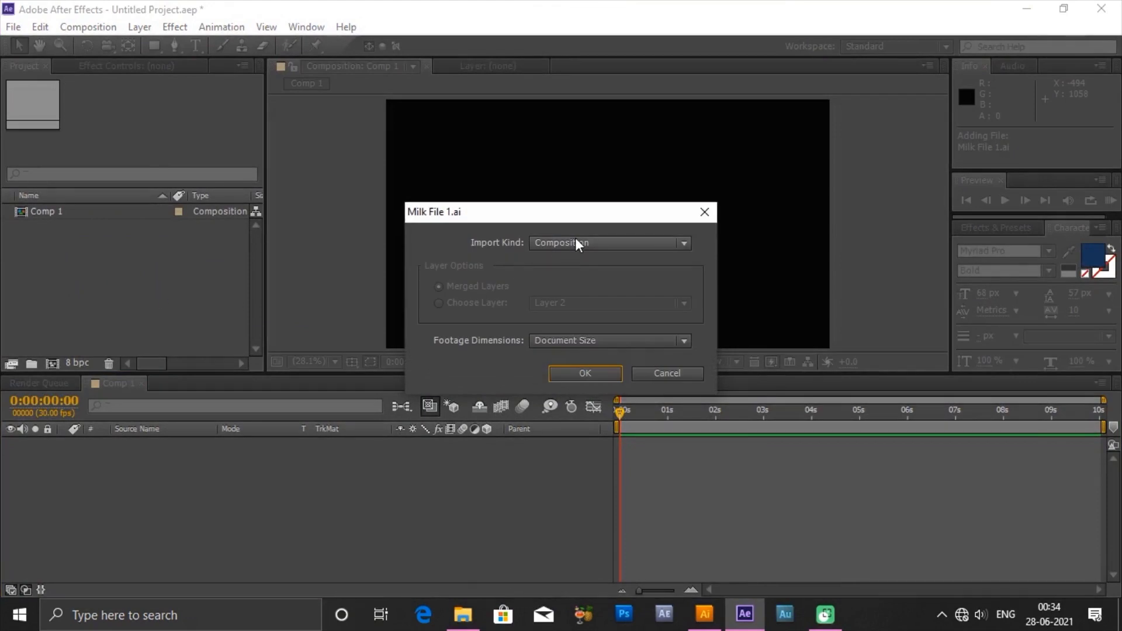
click(575, 239)
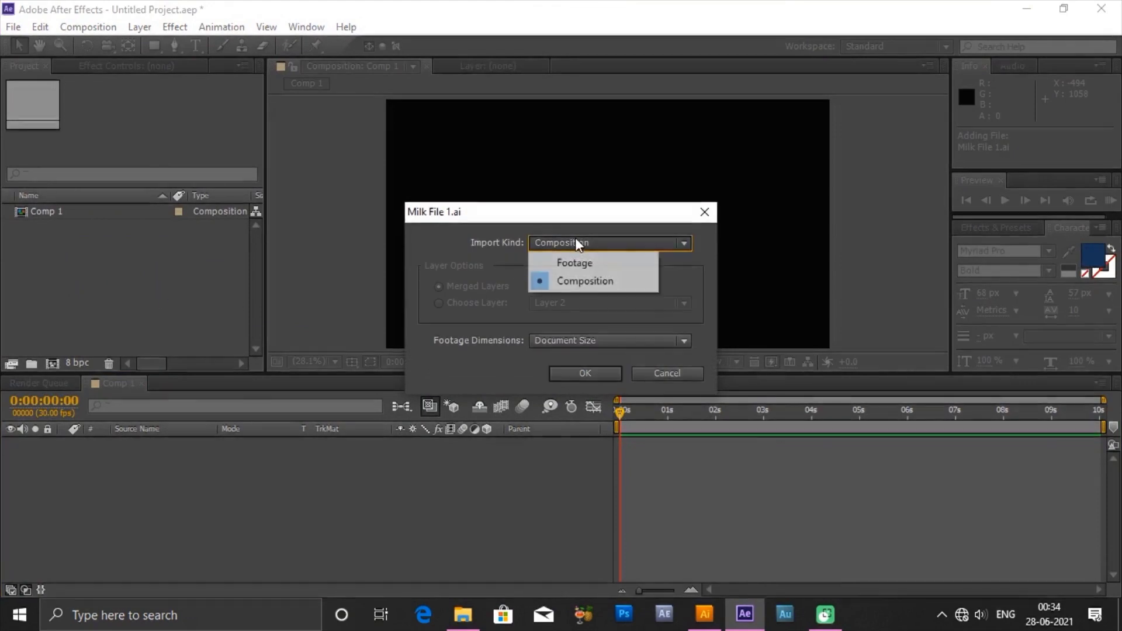
click(566, 285)
click(565, 343)
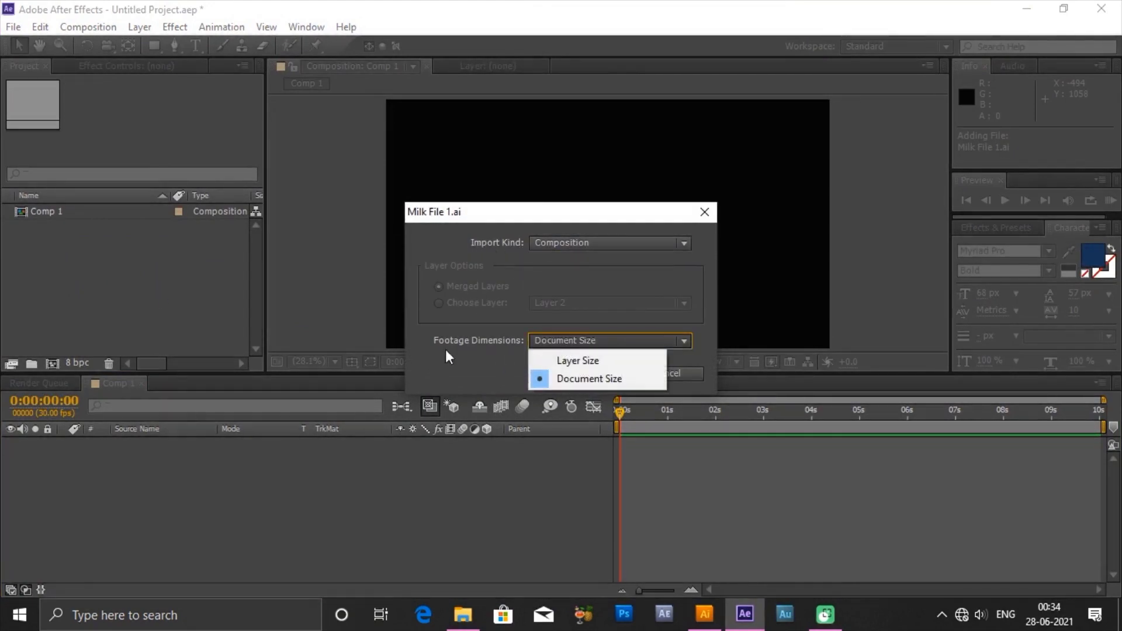
click(612, 379)
click(583, 373)
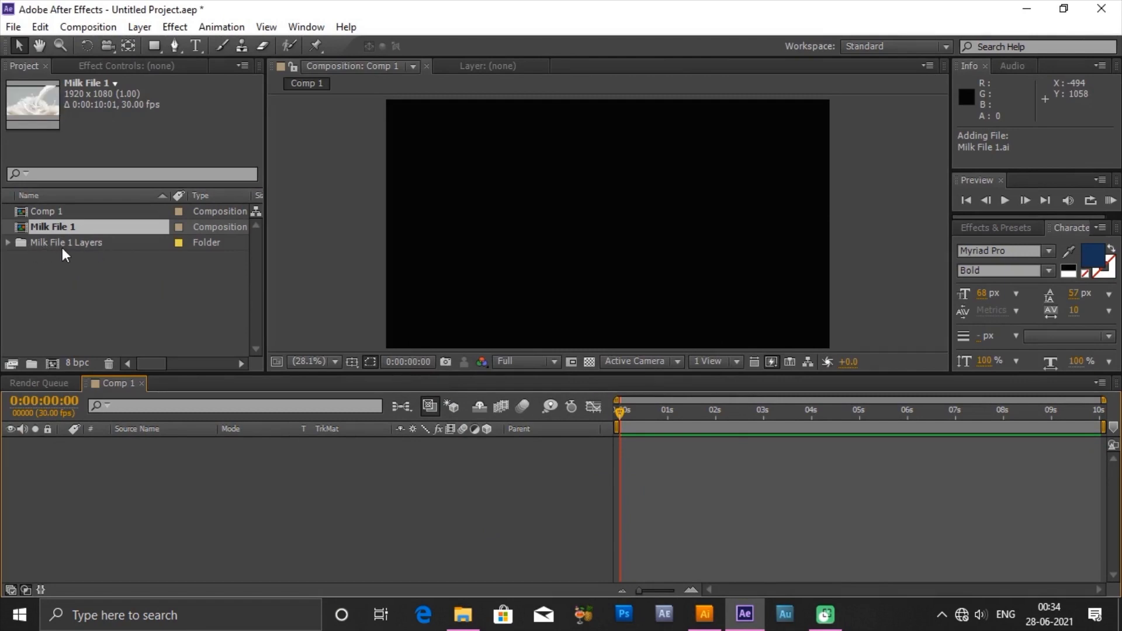
- Add all the layer files from the Milk File 1 Layers folder to the Comp 1 timeline
click(12, 244)
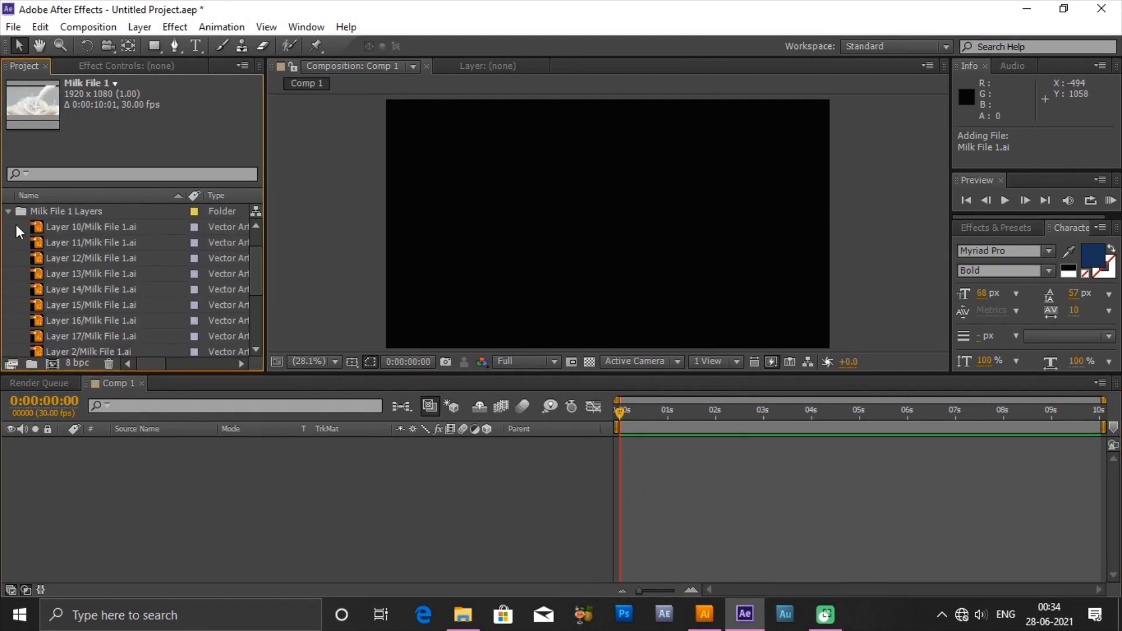
drag(18, 225, 72, 370)
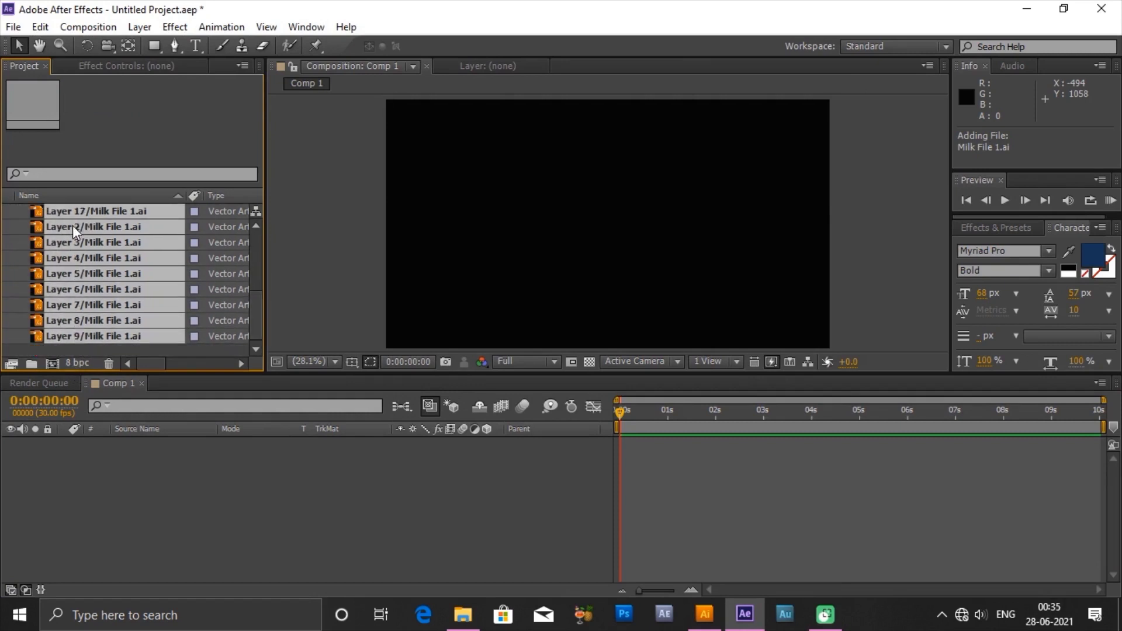
drag(72, 225, 105, 461)
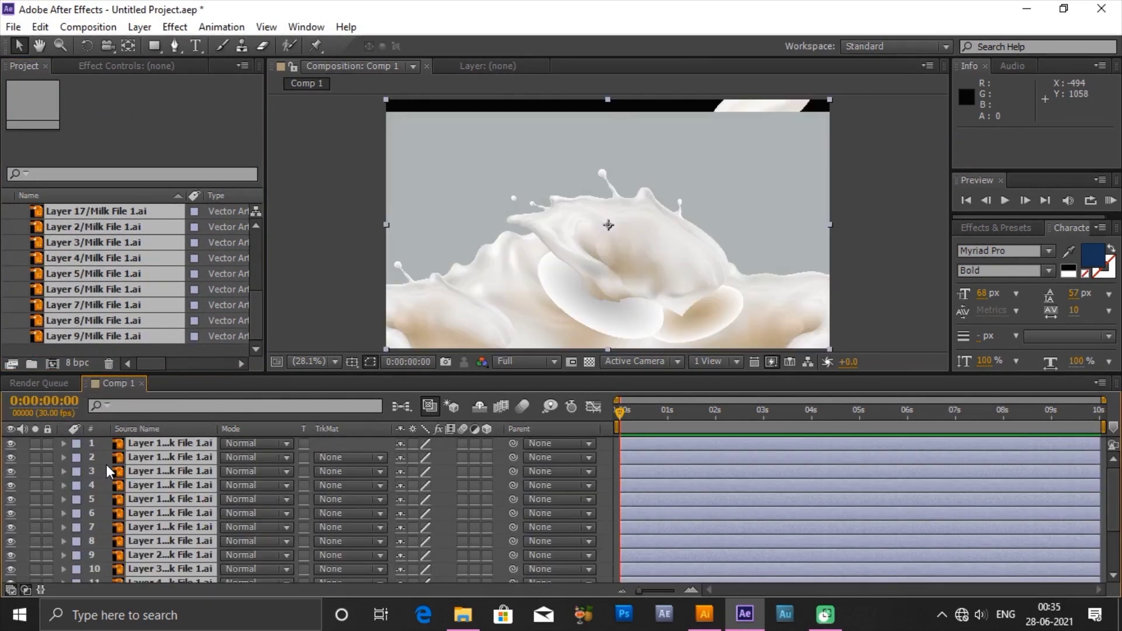
- Deselect the added layers and hide every layer in Comp 1
click(22, 441)
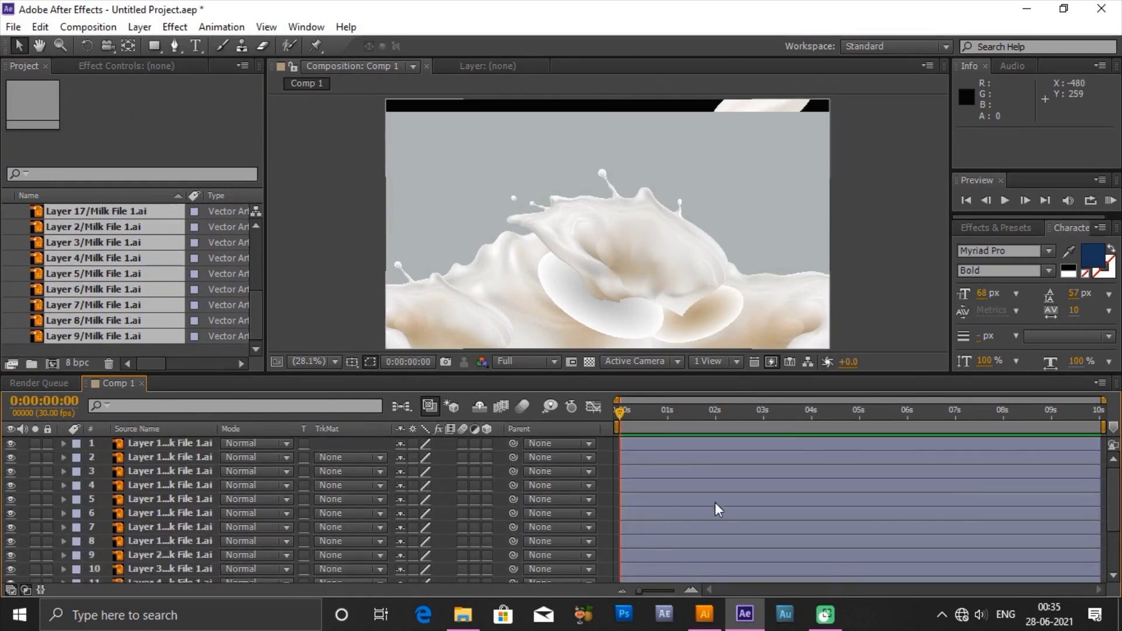
drag(1116, 497, 1110, 471)
click(344, 319)
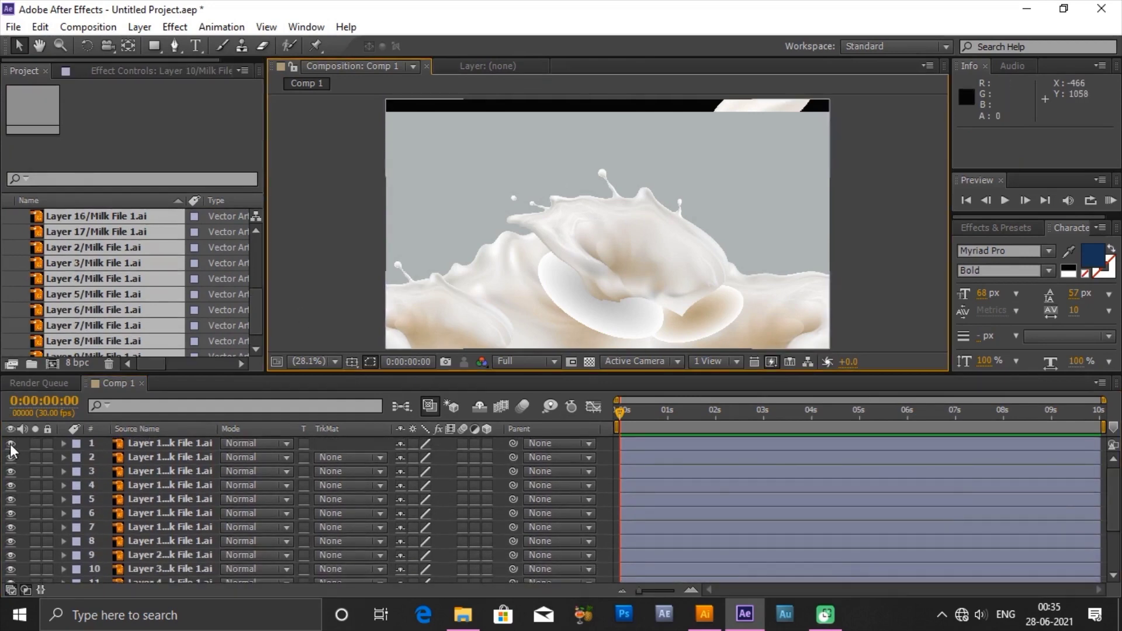
drag(11, 443, 9, 595)
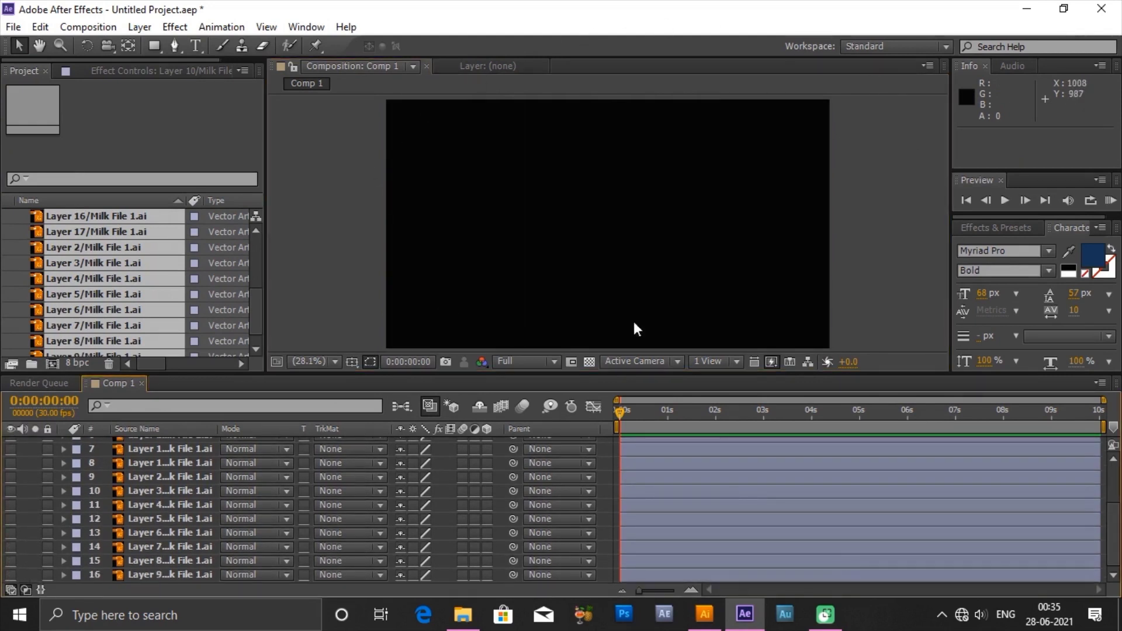
drag(1115, 529, 1116, 476)
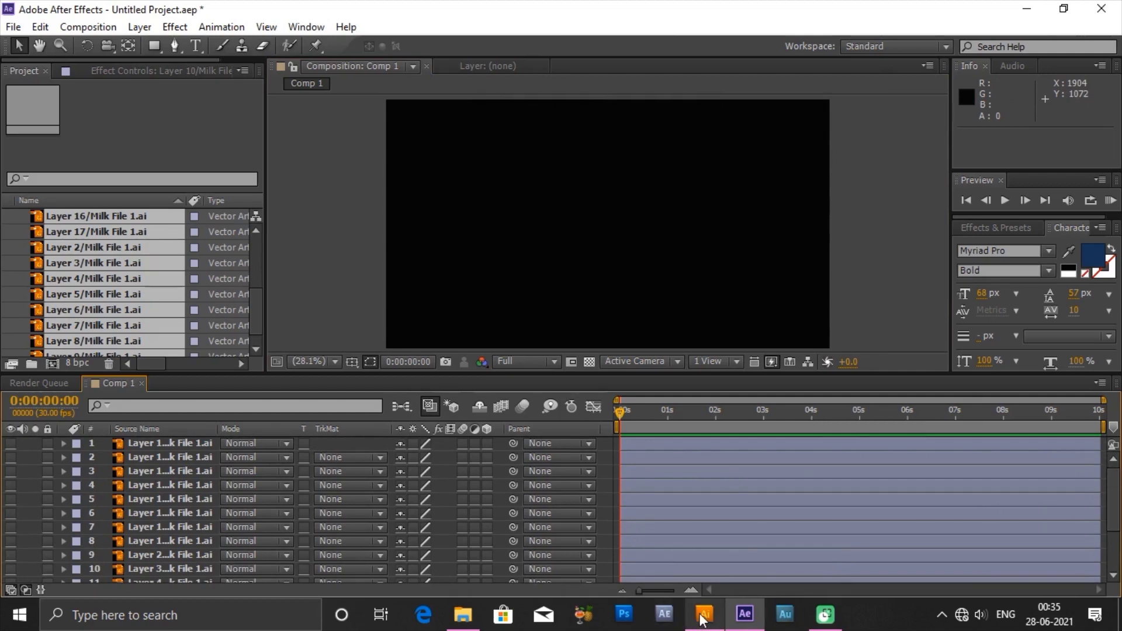
- Switch to Illustrator to check the front splash piece in Layer 3, and return to After Effects
click(705, 618)
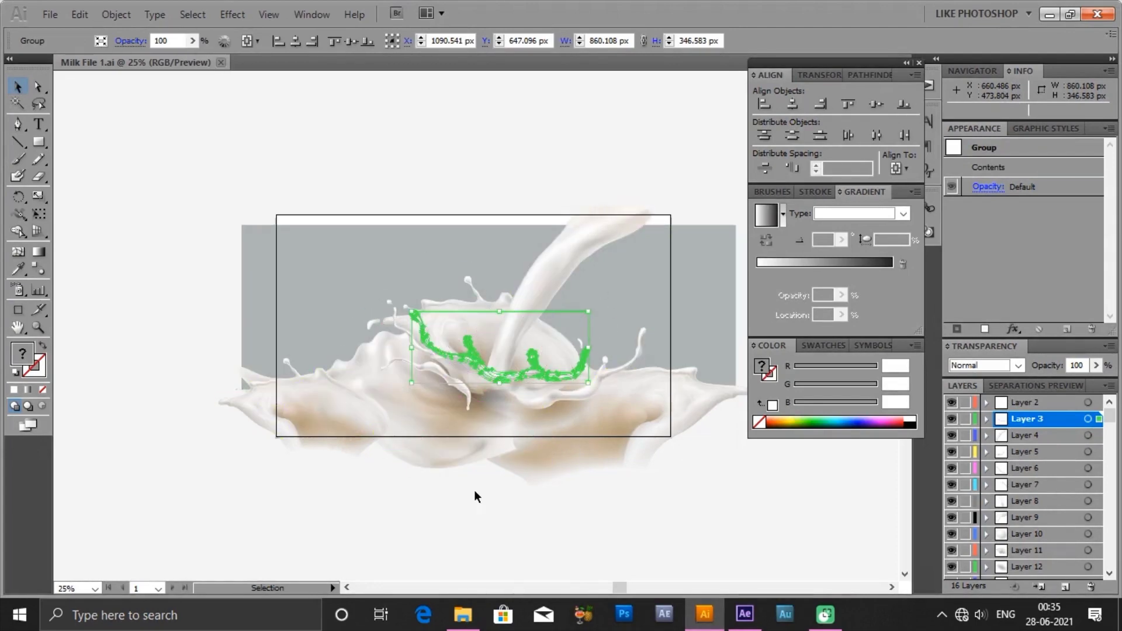
click(371, 541)
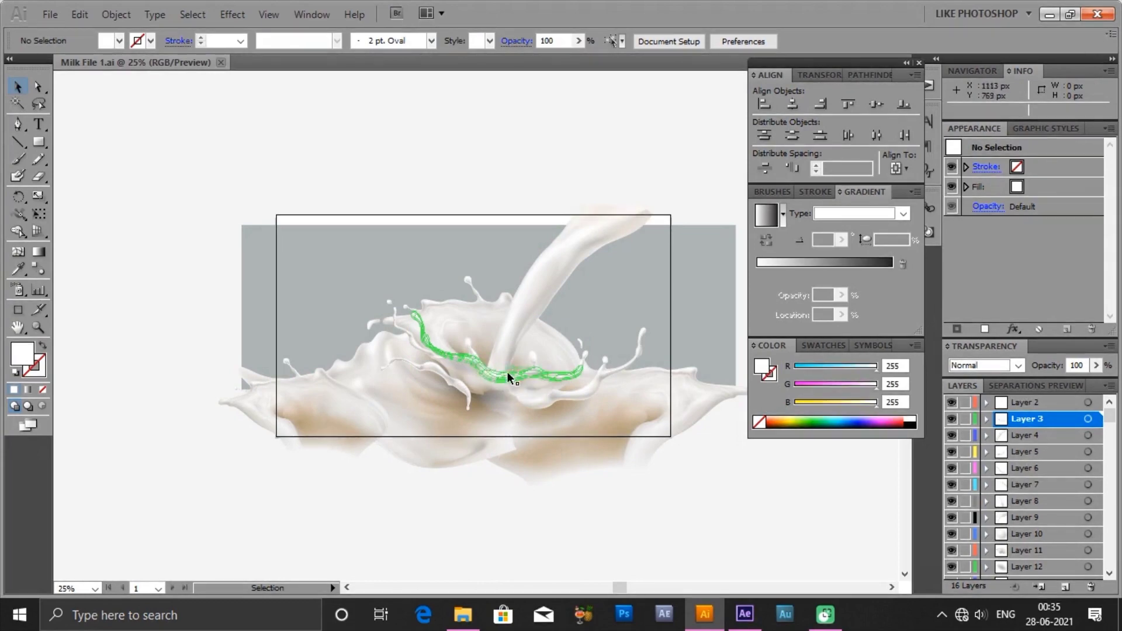
click(743, 621)
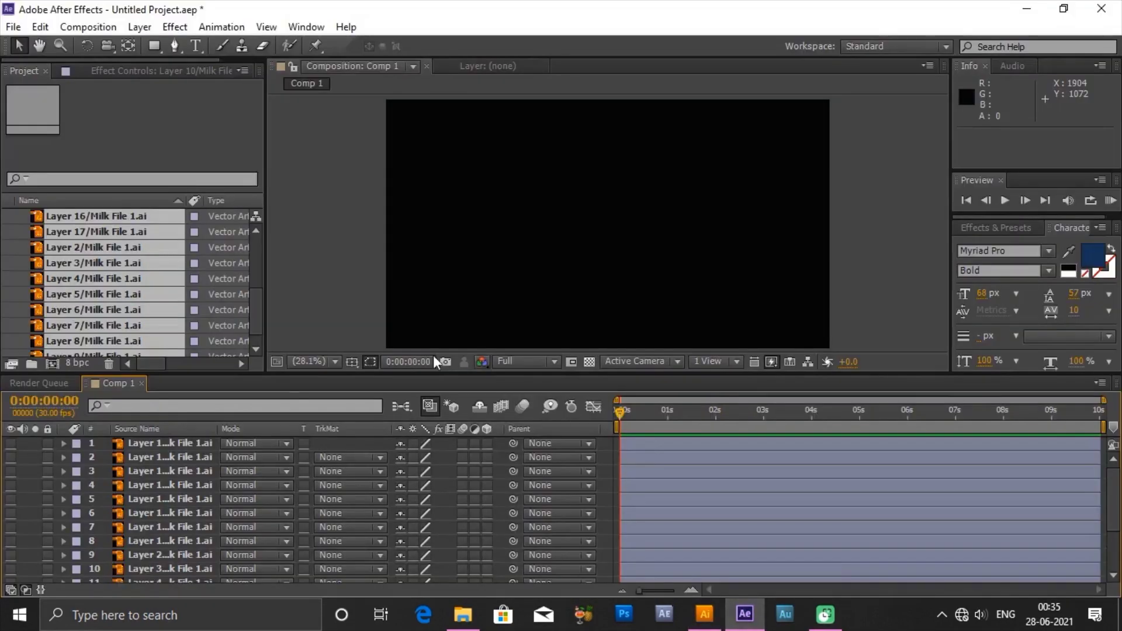
- Show and hide the Comp 1 layers one at a time from the first downward to find the front splash piece
click(10, 443)
click(10, 444)
click(11, 458)
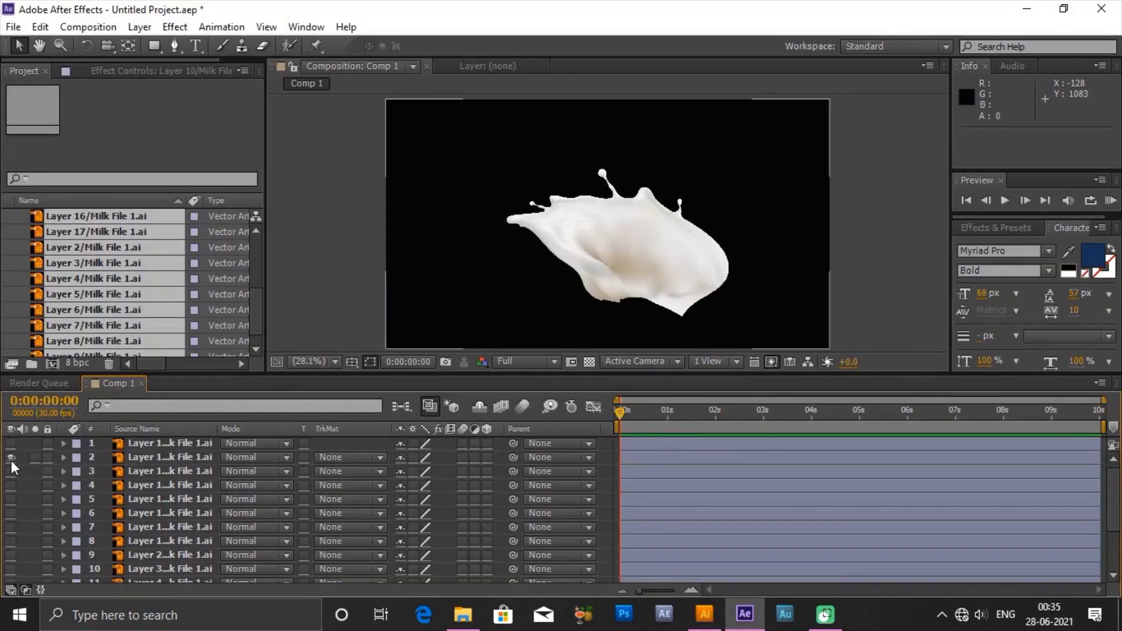
click(11, 460)
click(9, 485)
click(9, 485)
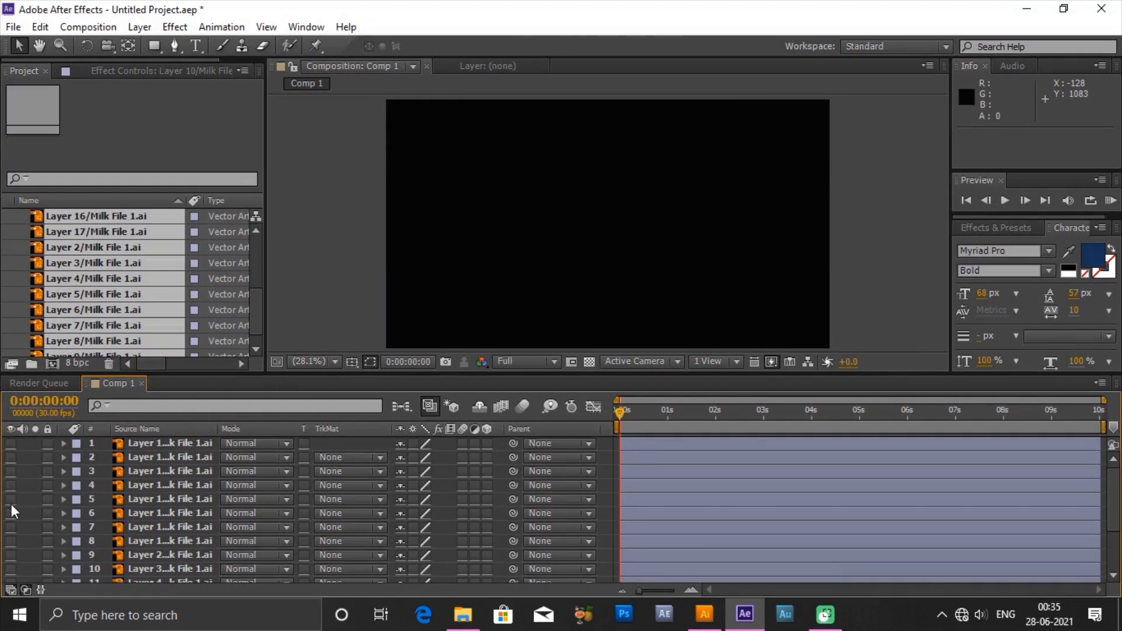
click(11, 499)
click(12, 500)
click(11, 513)
click(11, 514)
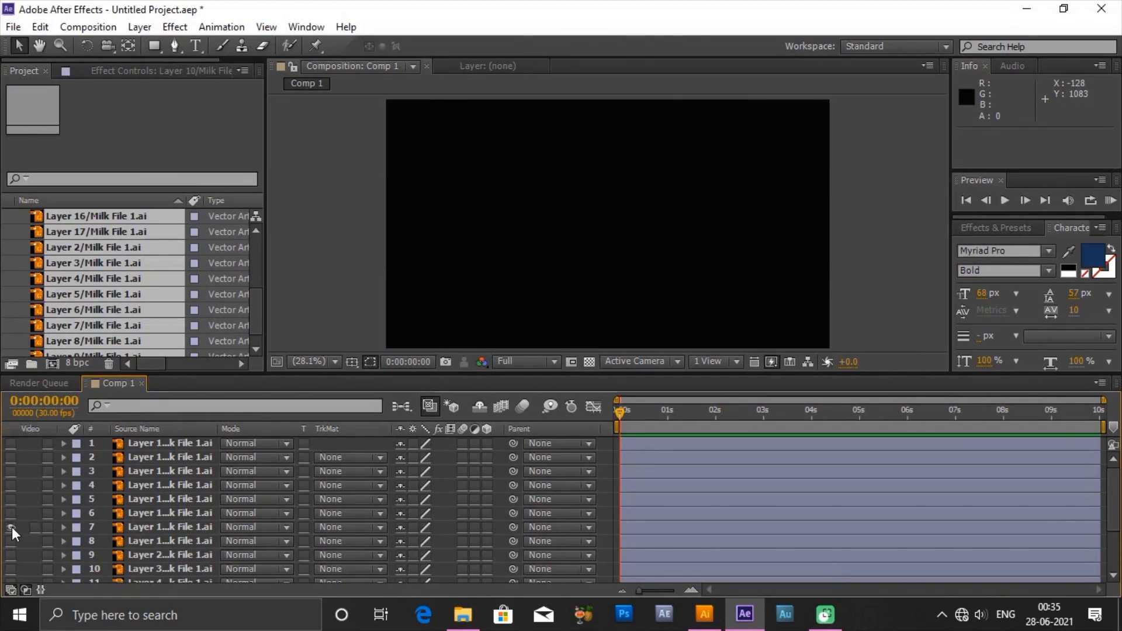
click(12, 527)
click(11, 528)
click(12, 539)
click(11, 540)
click(10, 542)
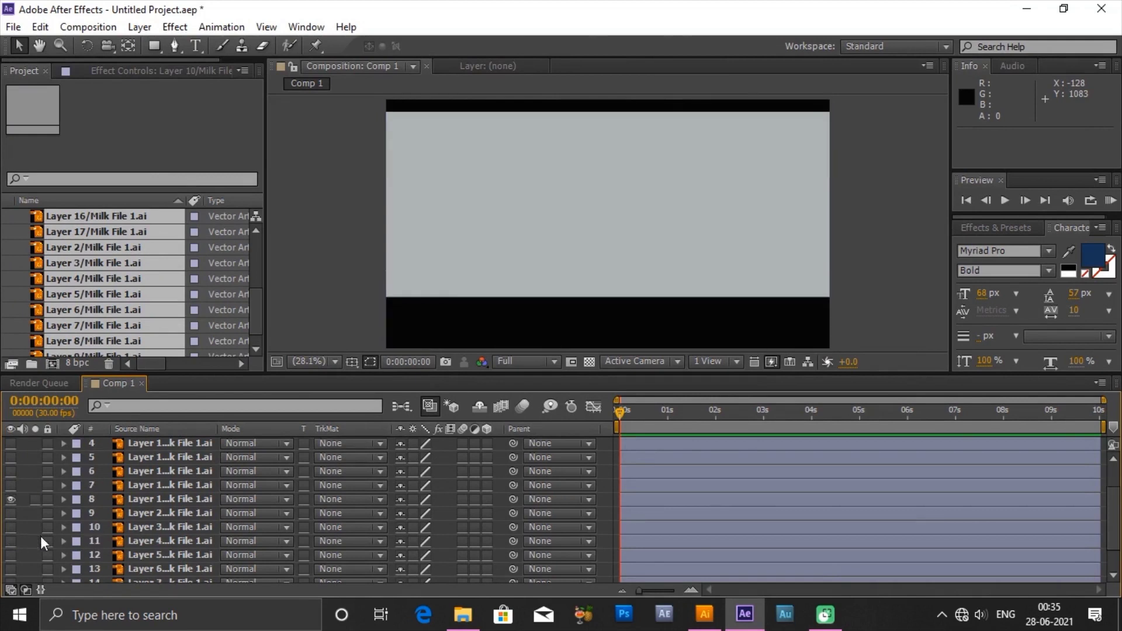
scroll(20, 462, down, 3)
click(12, 463)
click(9, 477)
click(9, 476)
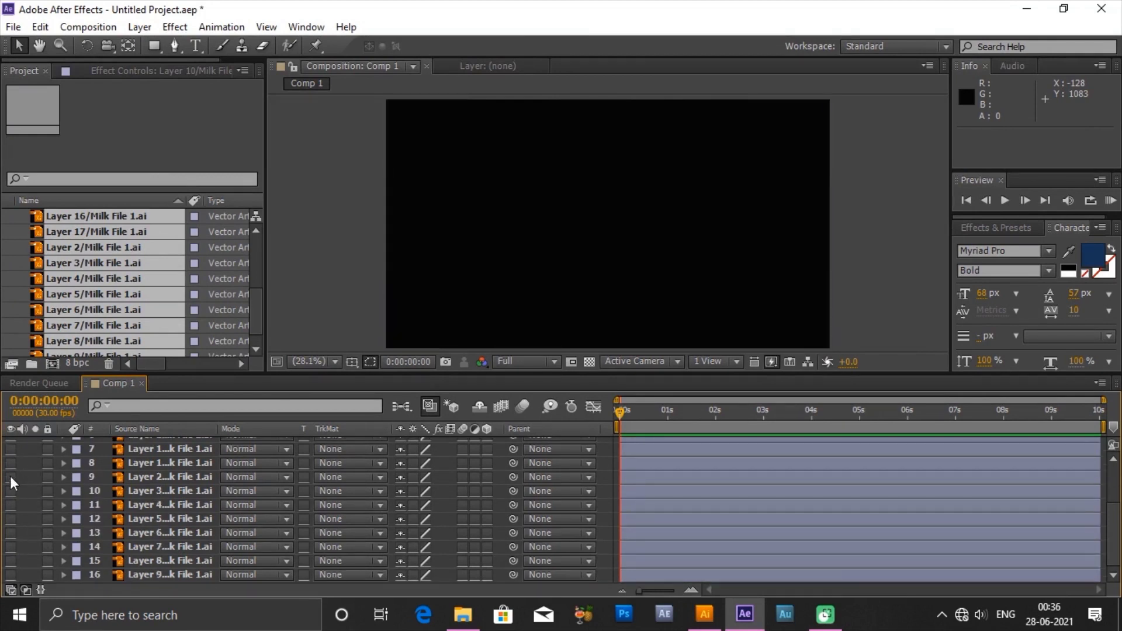
- Make Layer 3/Milk File 1.ai visible and move it to the top of the Comp 1 layer stack
click(10, 491)
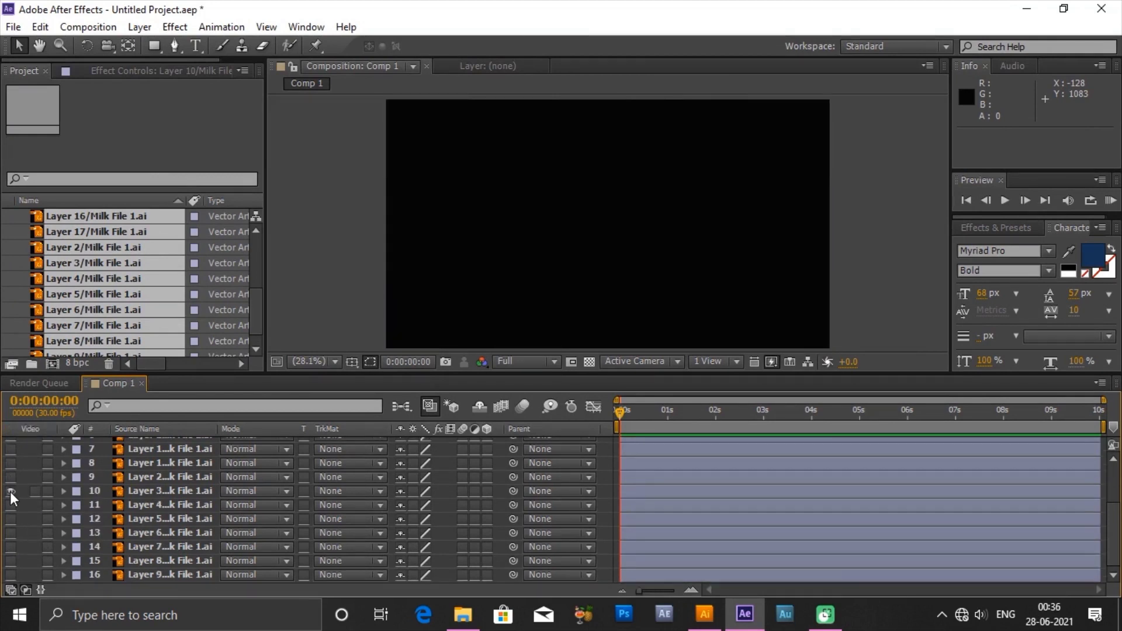
click(165, 491)
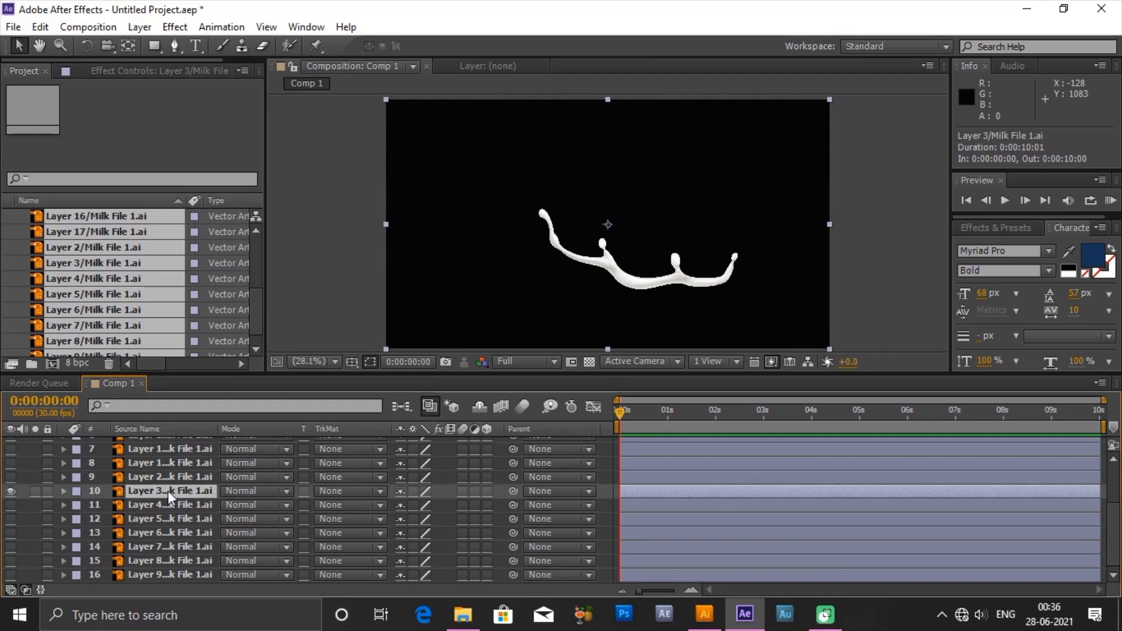
drag(168, 491, 170, 443)
- Rename the topmost layer, showing the front splash piece, as Part 1
right_click(160, 444)
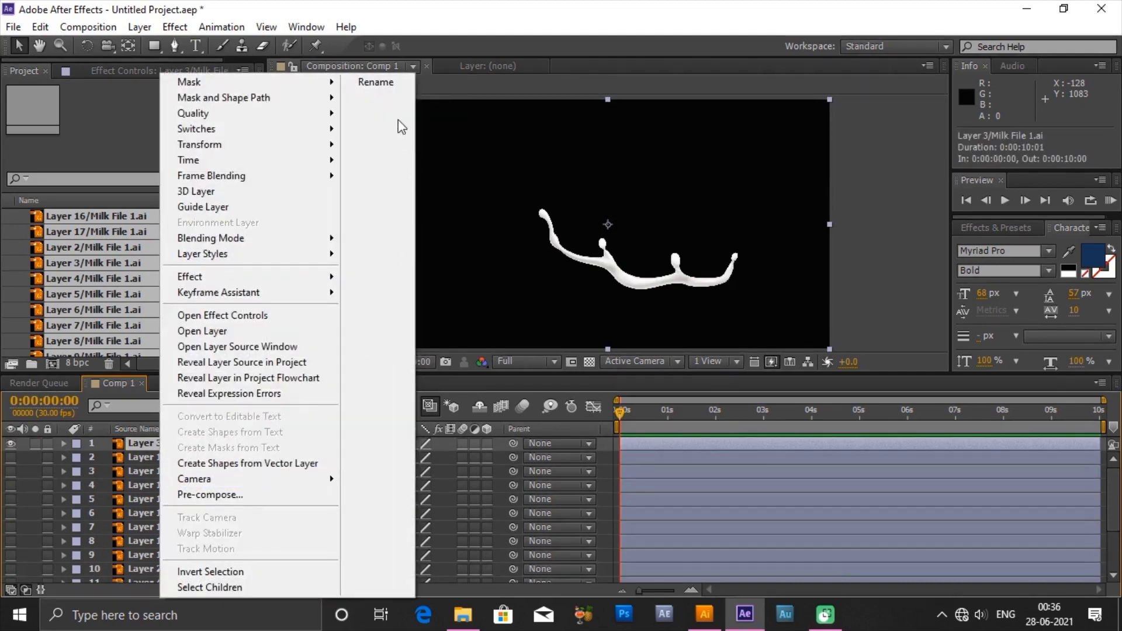
click(377, 83)
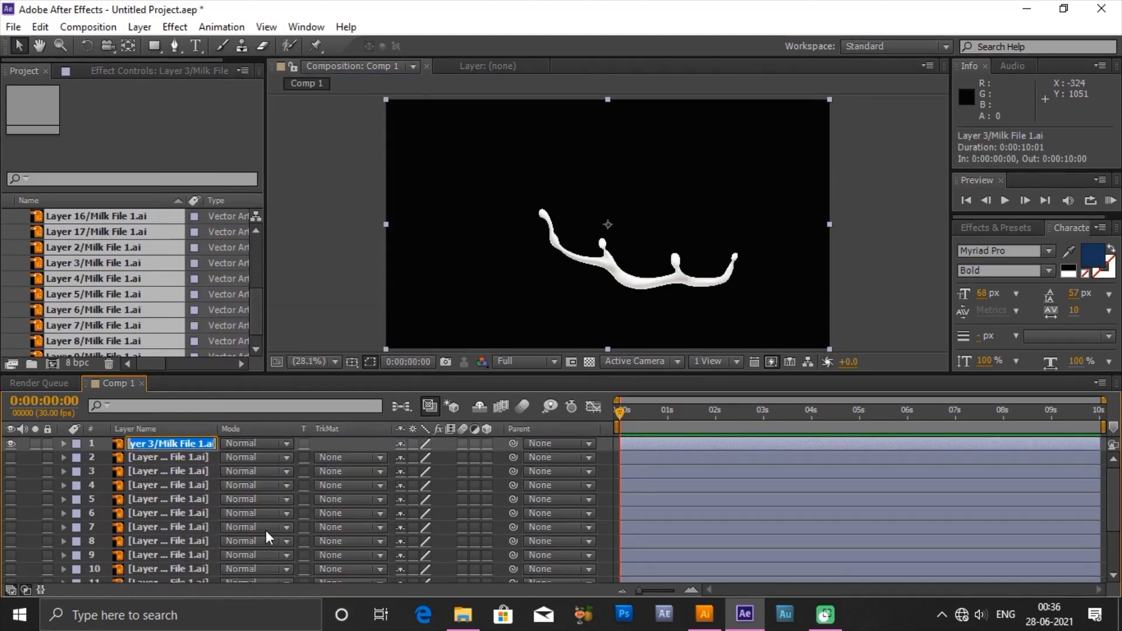
text(Par)
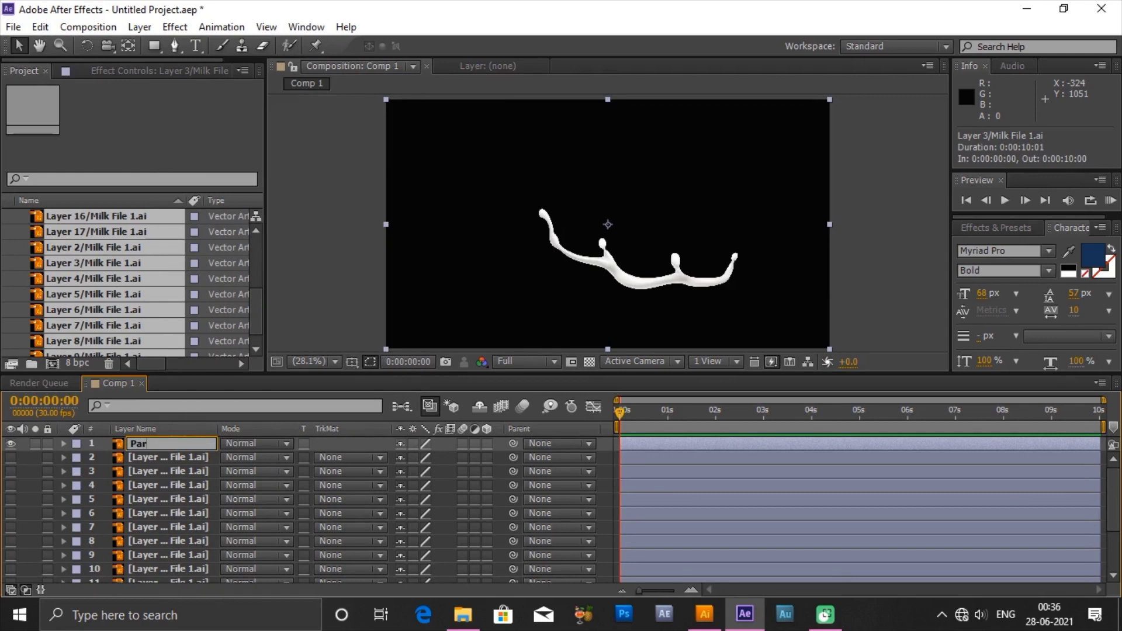
text(t 1)
key(Return)
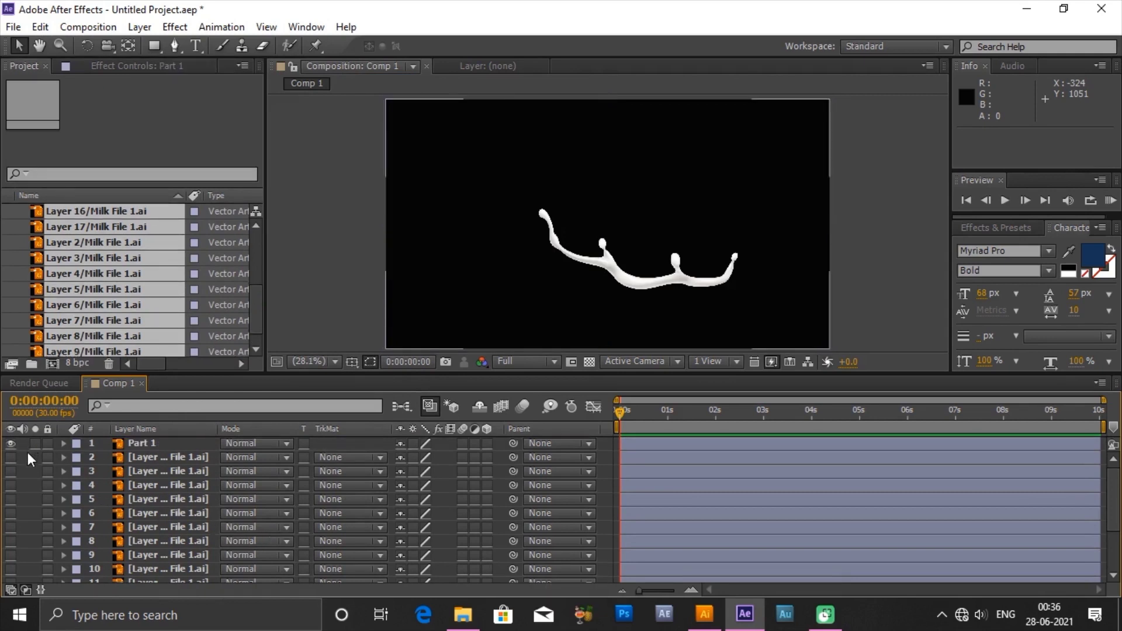
- Switch to Illustrator to identify the next splash piece, the curved mesh in Layer 6, and return to After Effects
click(704, 614)
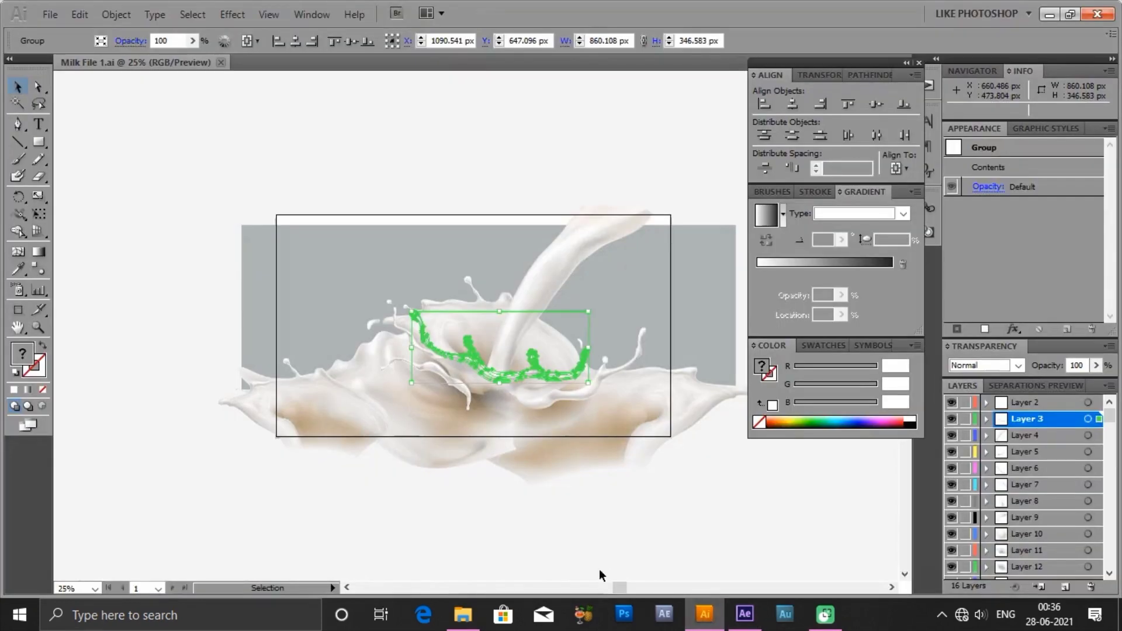
click(420, 552)
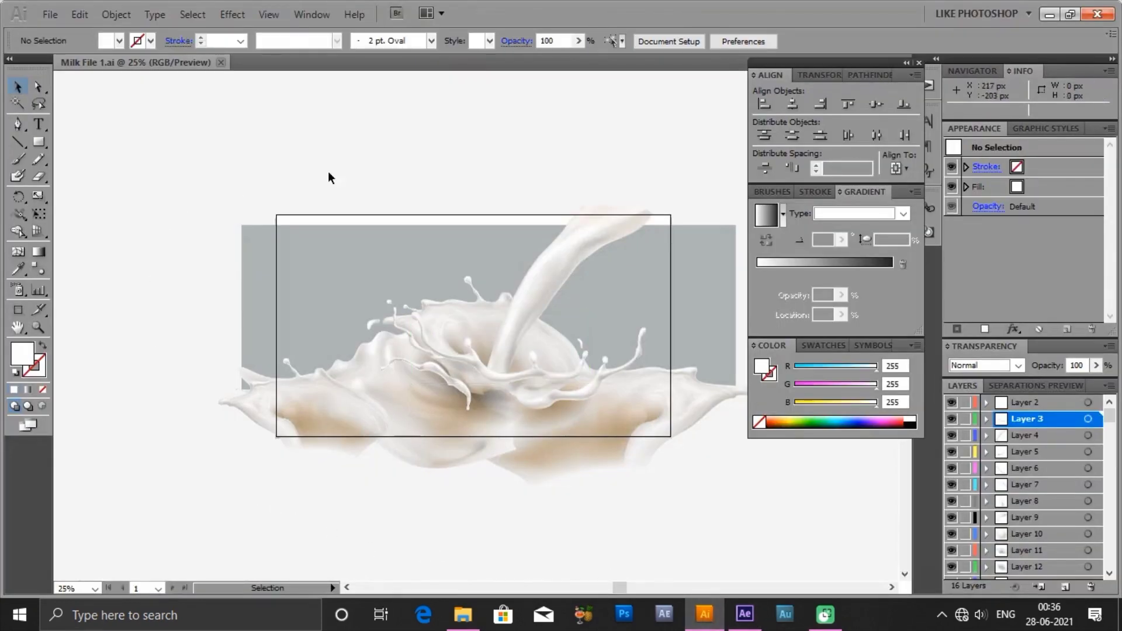
click(396, 324)
scroll(406, 333, up, 3)
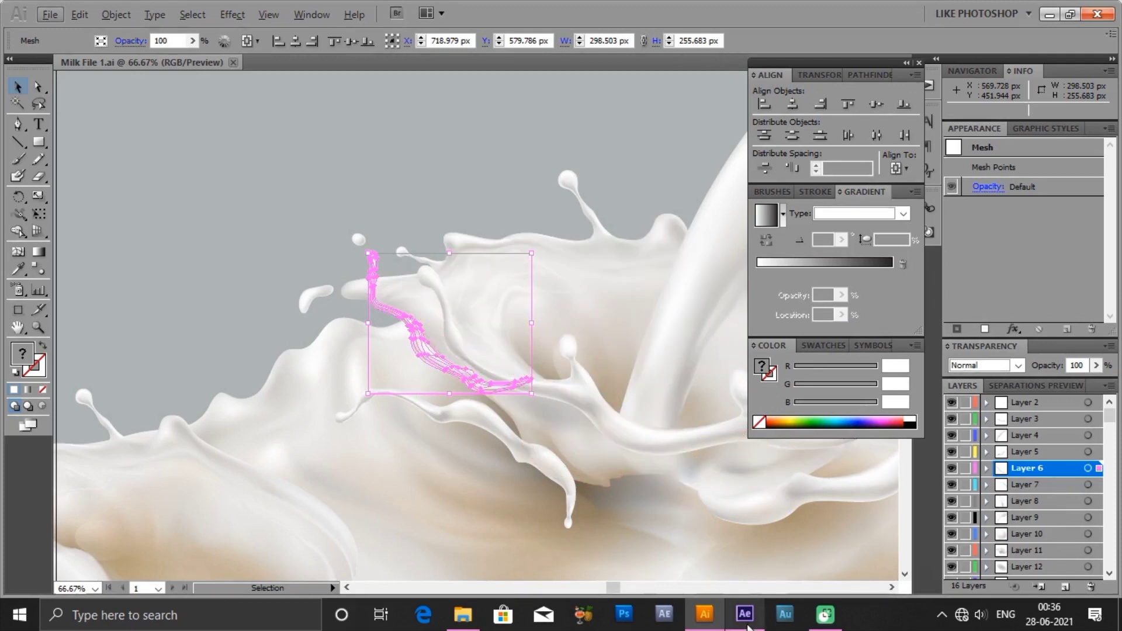
click(746, 618)
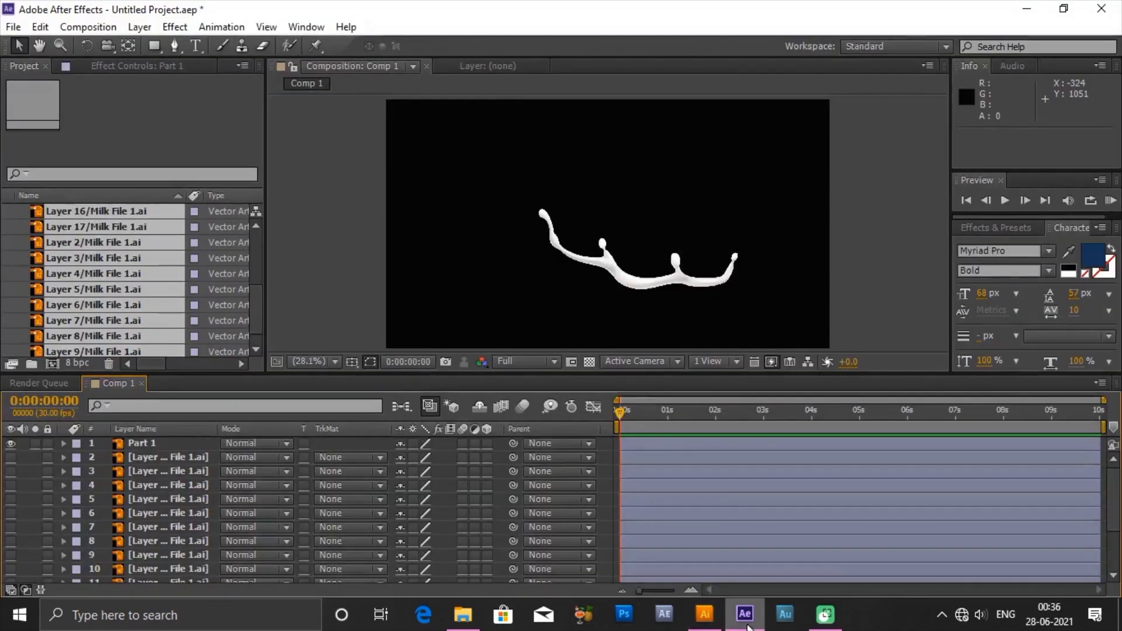
- Show and hide the Comp 1 layers below Part 1 one at a time to find the Layer 6 splash piece
click(12, 457)
click(12, 458)
click(12, 472)
click(12, 473)
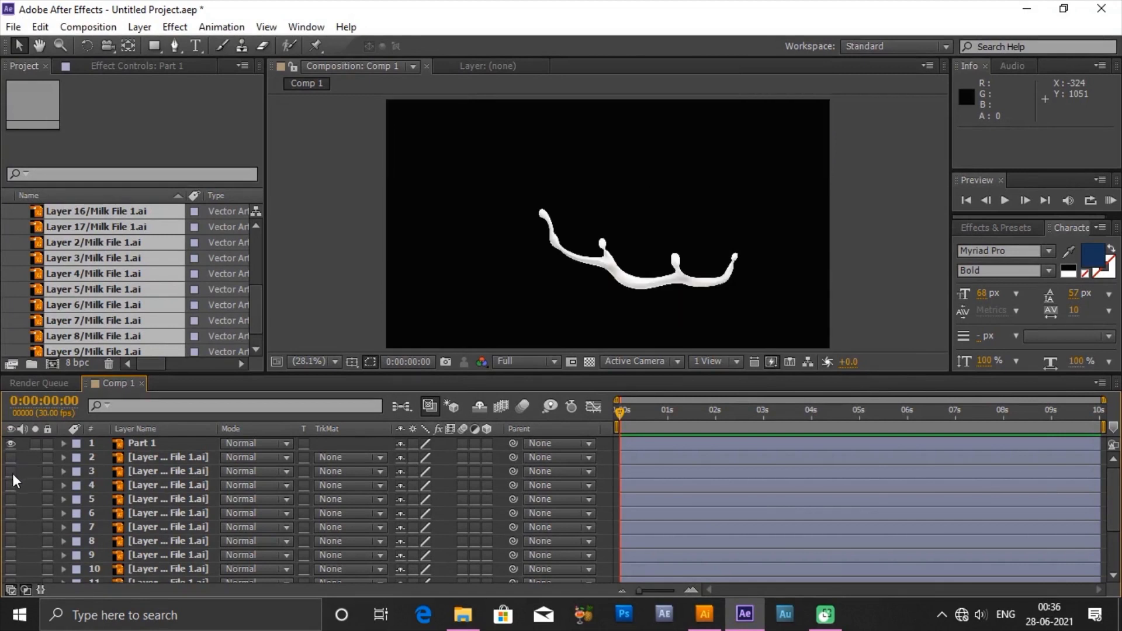
click(11, 485)
click(11, 486)
click(10, 499)
click(11, 500)
click(11, 513)
click(12, 515)
click(11, 528)
click(9, 528)
click(10, 541)
click(9, 541)
click(10, 553)
click(9, 555)
click(9, 554)
scroll(28, 555, down, 2)
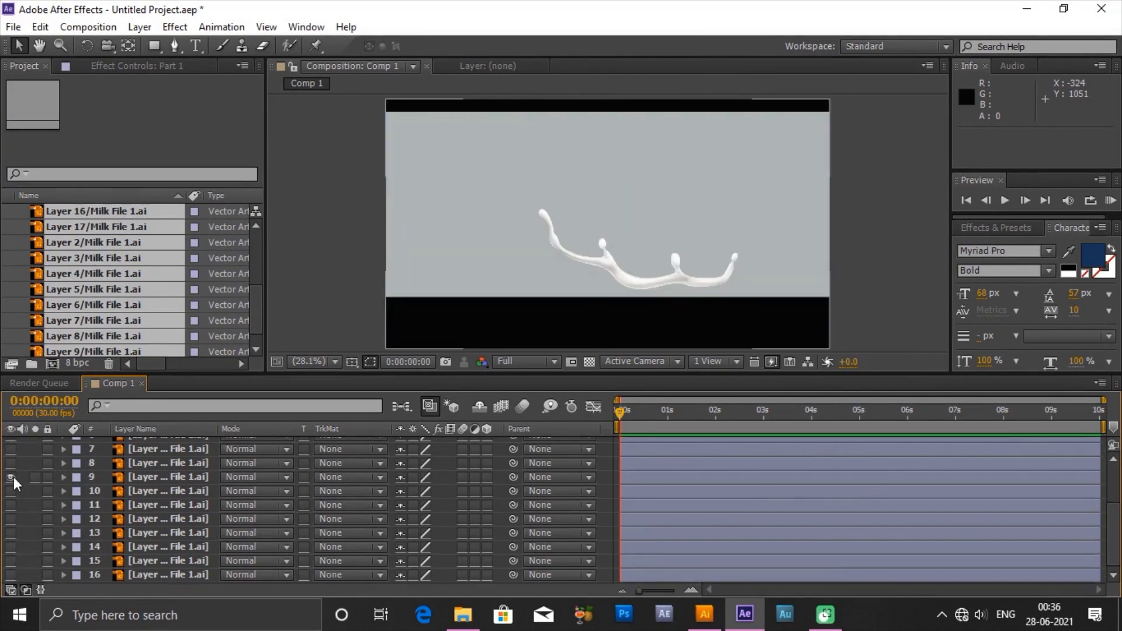
click(10, 477)
click(11, 491)
click(11, 492)
click(8, 505)
click(9, 505)
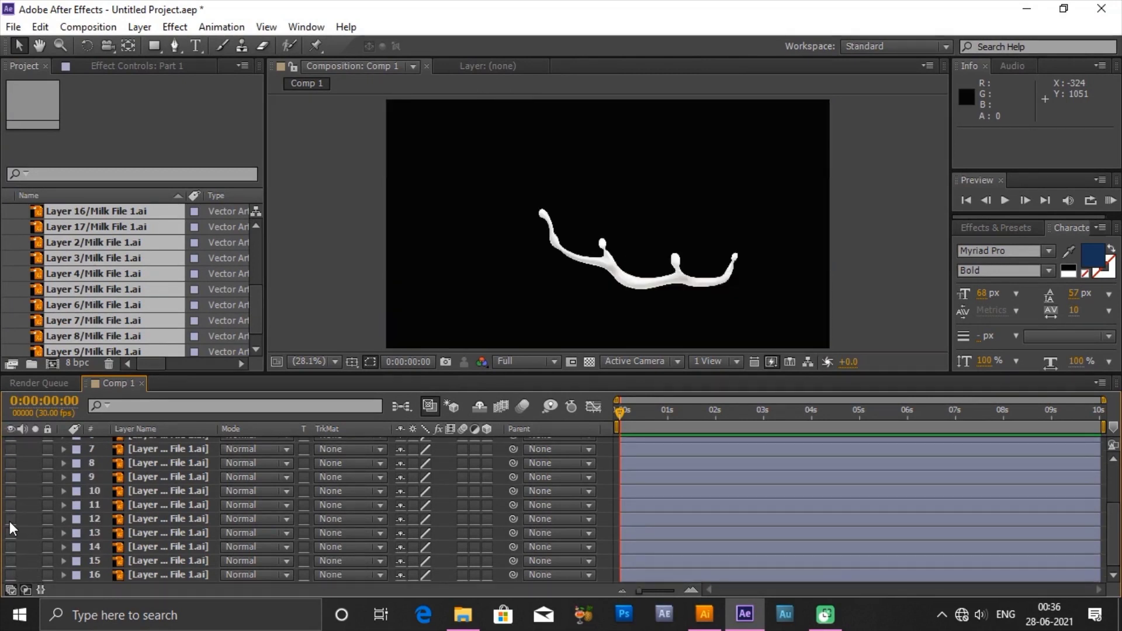
click(10, 522)
click(9, 523)
- Make Layer 6/Milk File 1.ai visible and move it directly below Part 1 in the layer stack
click(12, 537)
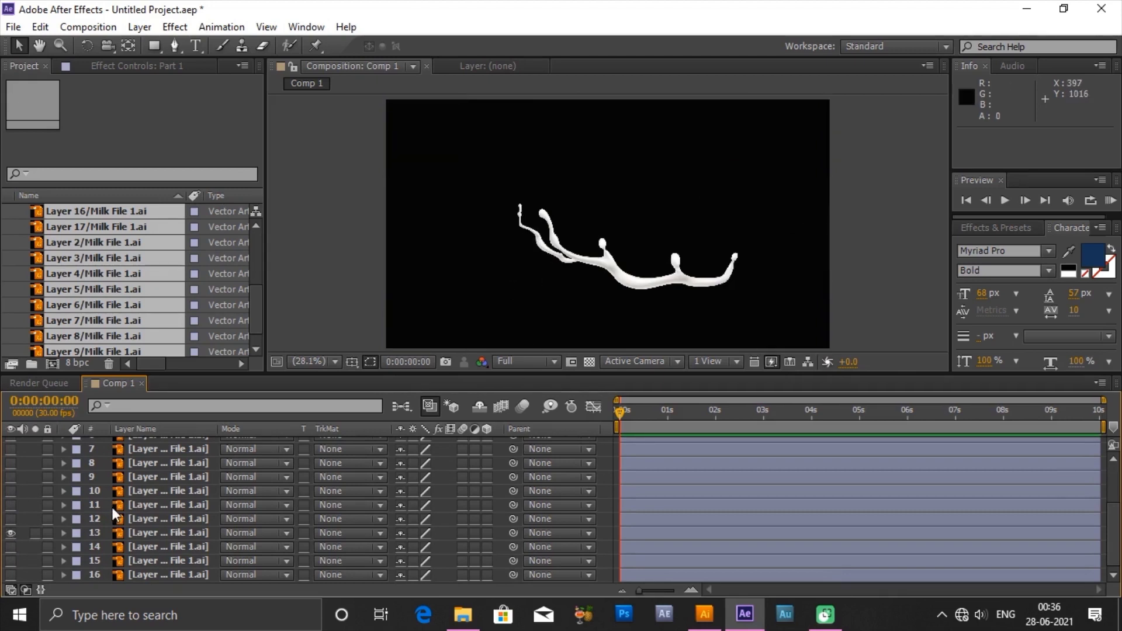
click(151, 532)
drag(150, 532, 159, 450)
- Rename the Layer 6/Milk File 1.ai layer as Part 2
right_click(150, 459)
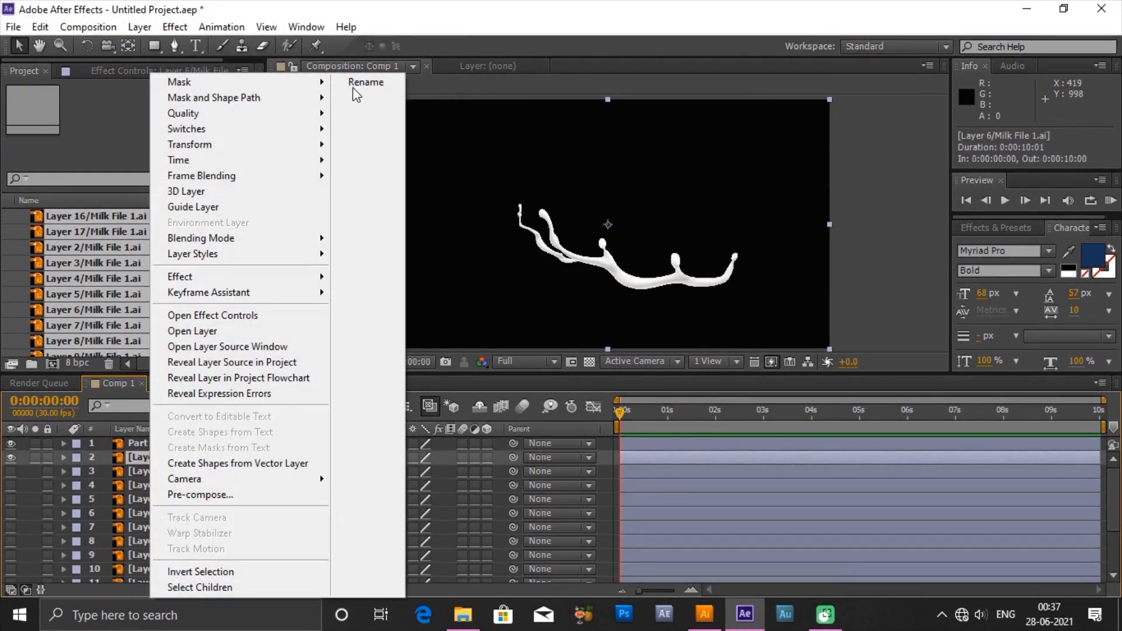
click(376, 83)
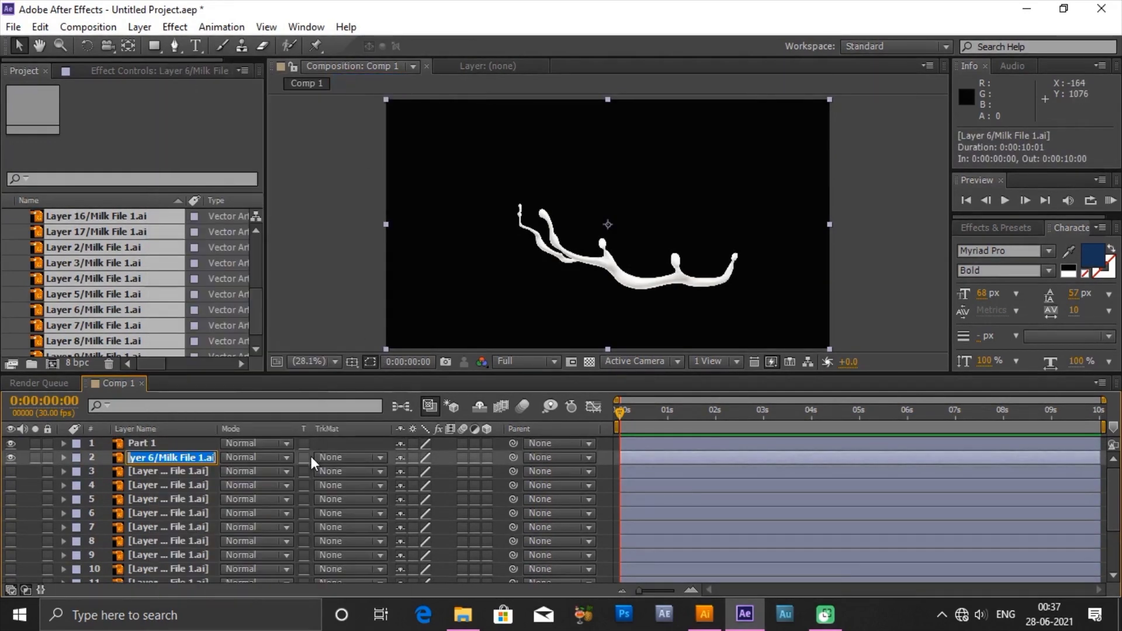
key(BackSpace)
text(P)
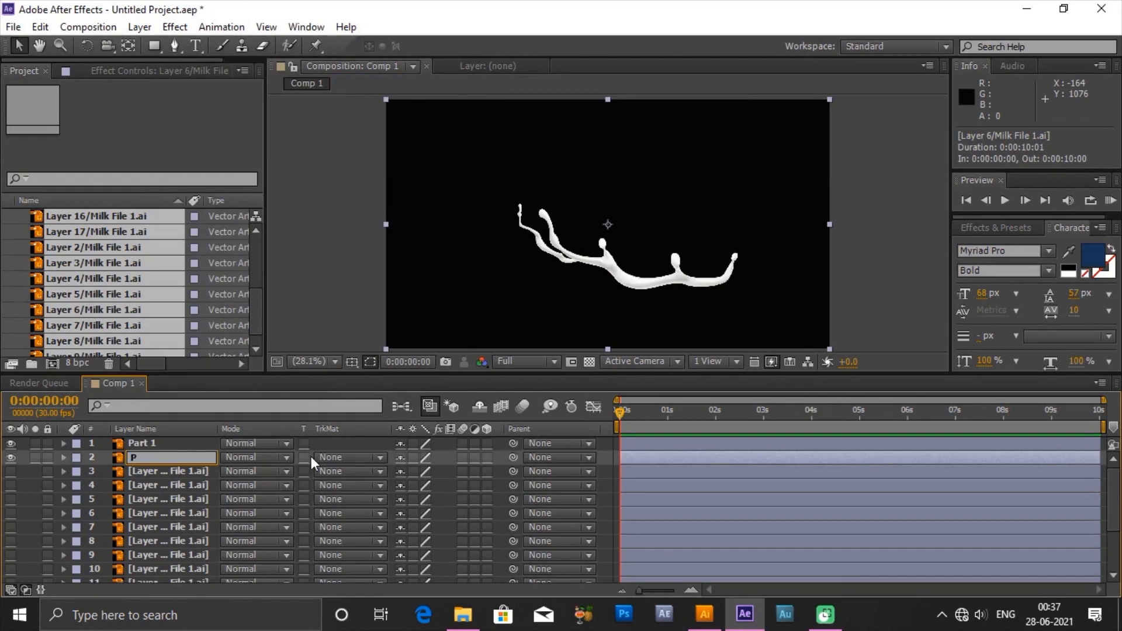
text(art 2)
key(Return)
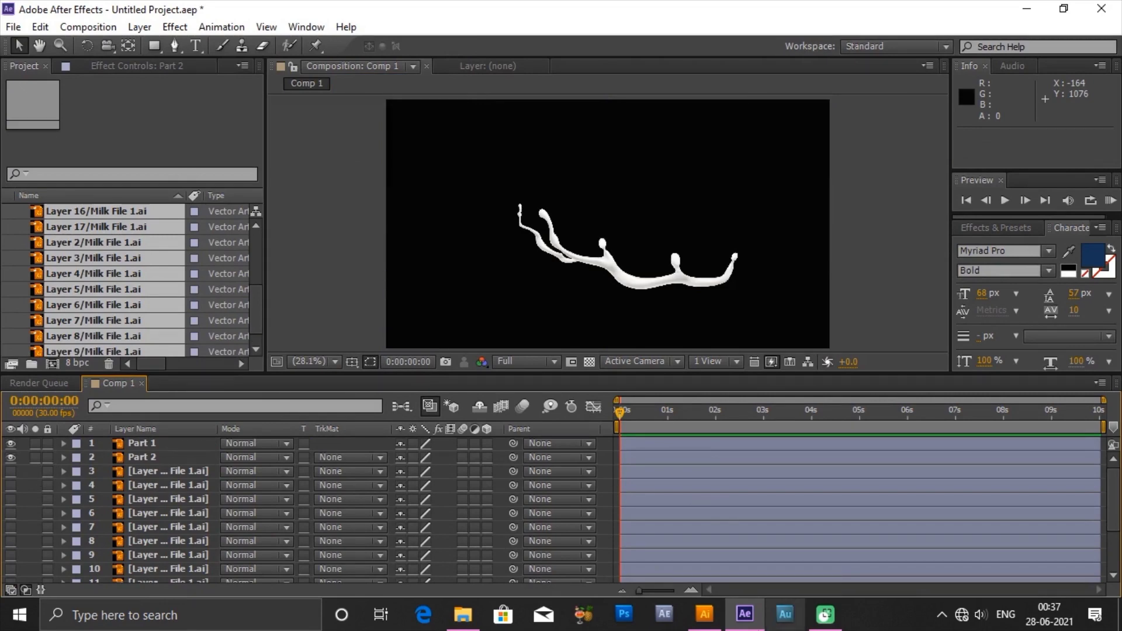
- Switch to Illustrator, select the drooping splash strand below the Layer 6 piece to identify its layer, and return to After Effects
click(705, 613)
key(space)
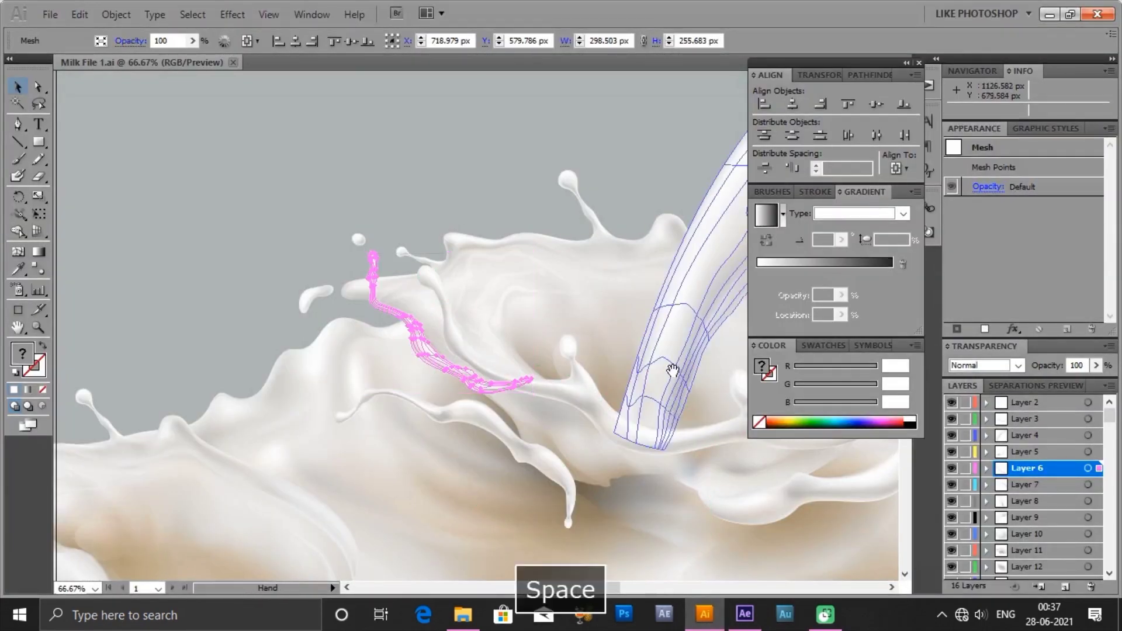
drag(671, 359, 398, 252)
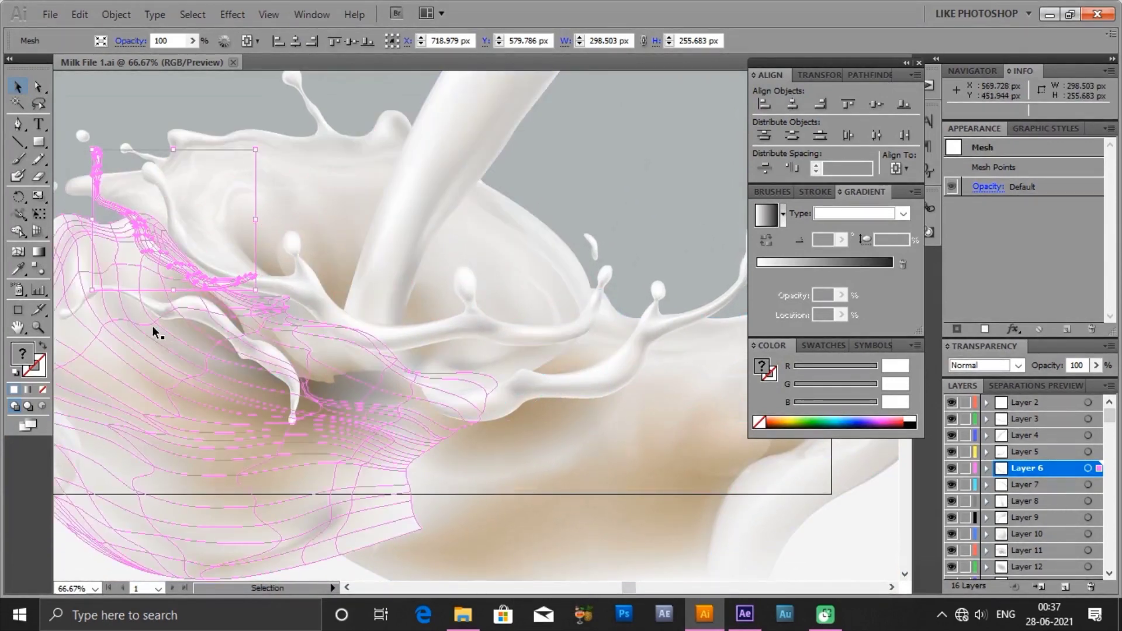
click(283, 373)
key(space)
drag(381, 274, 544, 306)
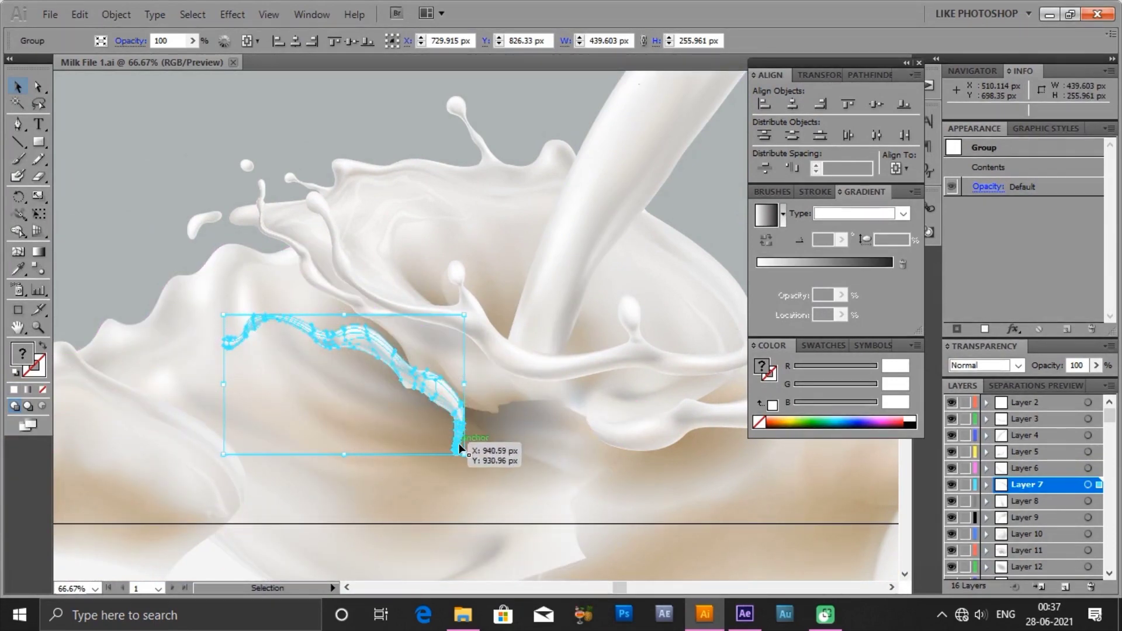
click(744, 622)
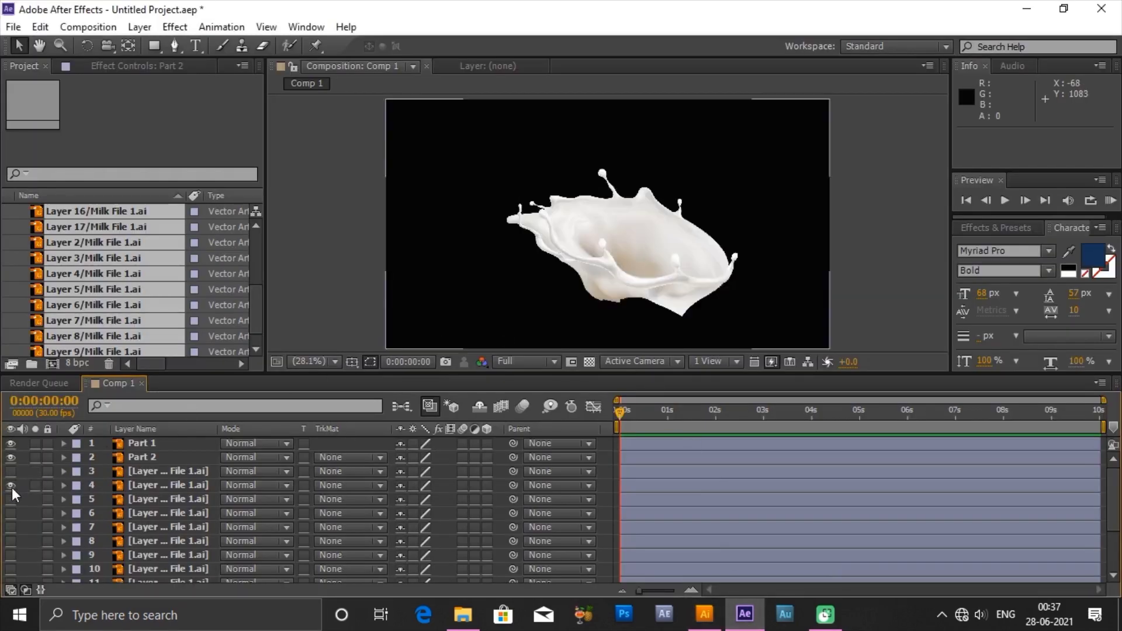
- Show and hide the Comp 1 layers below Part 2 one at a time to find the drooping splash strand
click(10, 499)
click(11, 499)
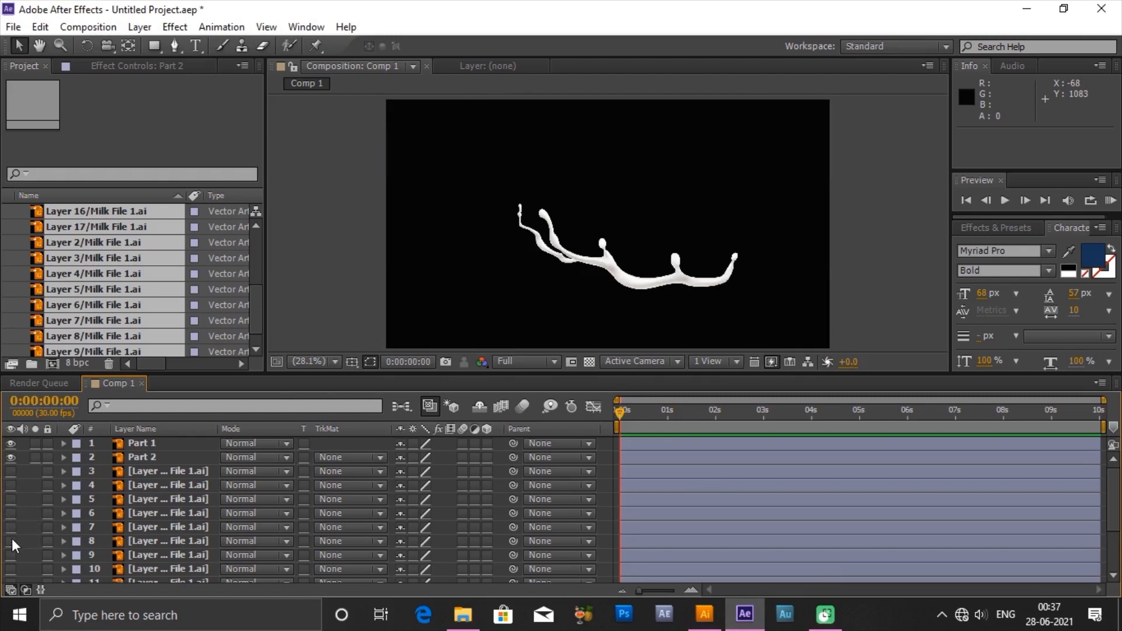
click(9, 526)
scroll(12, 539, down, 3)
click(11, 468)
click(11, 491)
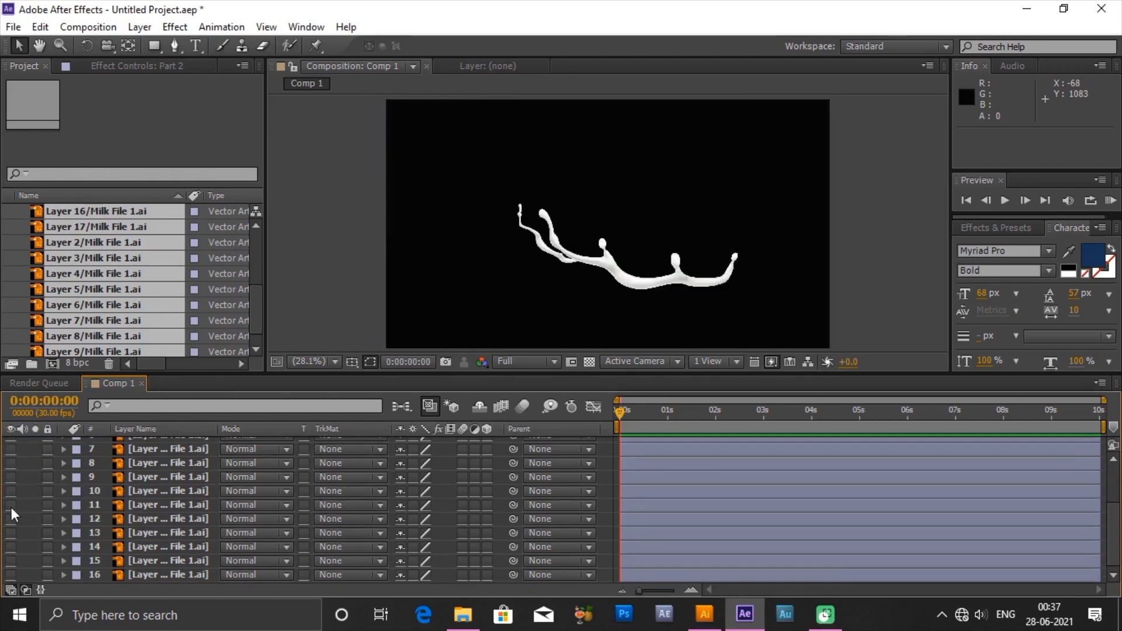
click(10, 519)
click(9, 519)
click(10, 533)
click(9, 534)
- Make Layer 7/Milk File 1.ai visible directly below Part 2 and rename it as Part 3
click(10, 547)
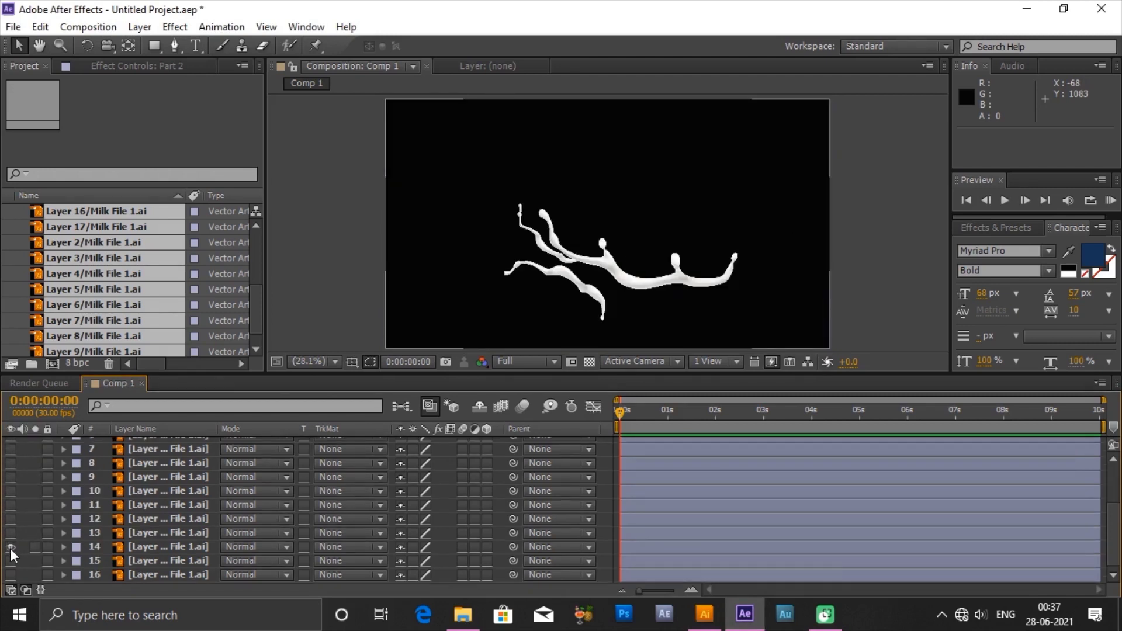
drag(145, 547, 174, 462)
right_click(155, 469)
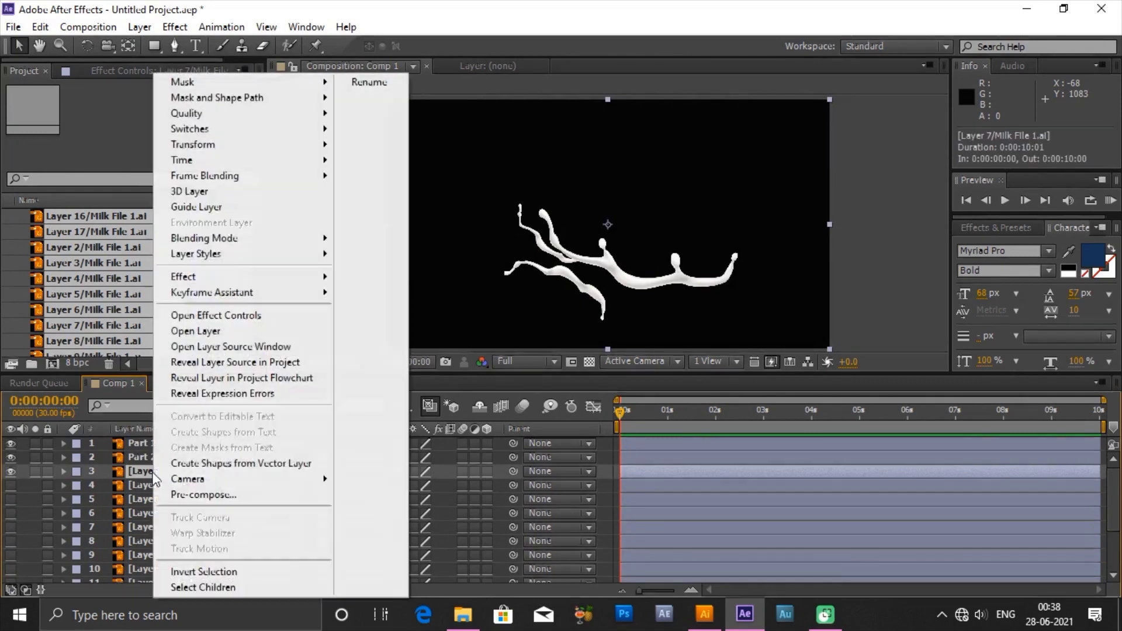
click(370, 82)
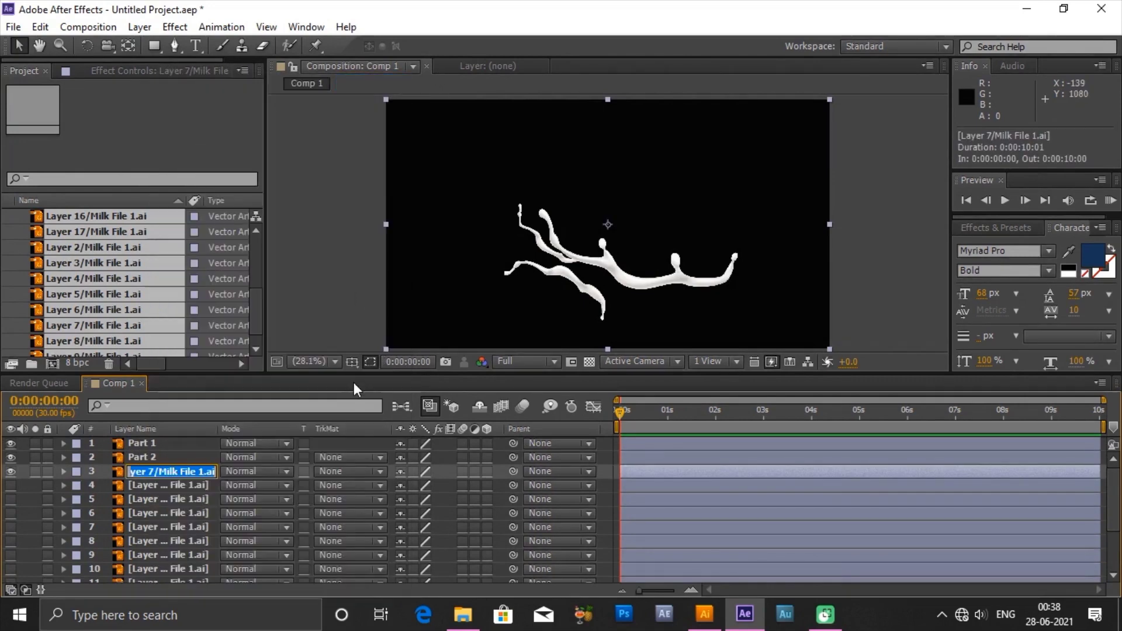
key(BackSpace)
text(Part)
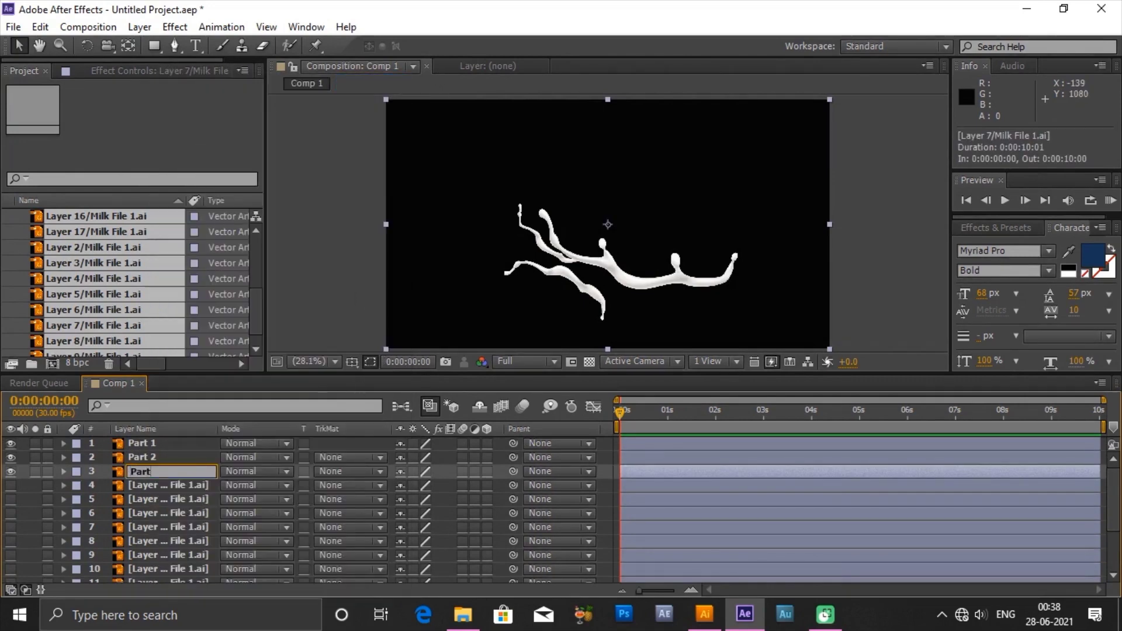
text( 2)
key(Return)
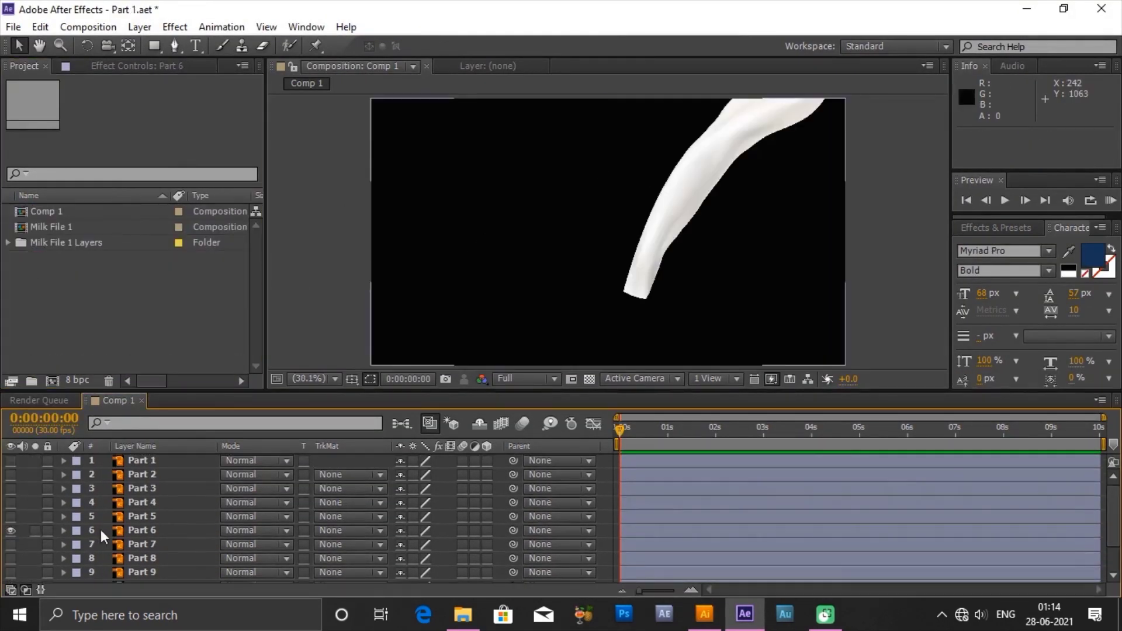
- Draw a closed, rounded cap shape with the Pen tool on the lower end of the Part 6 milk stream
click(134, 530)
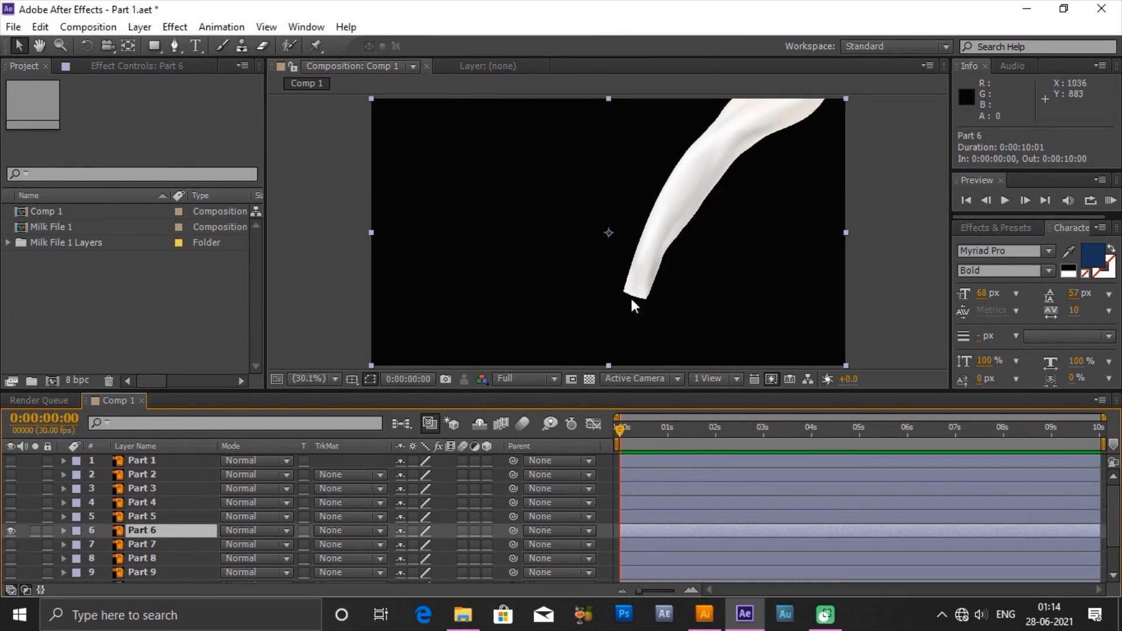
click(598, 271)
scroll(597, 271, up, 6)
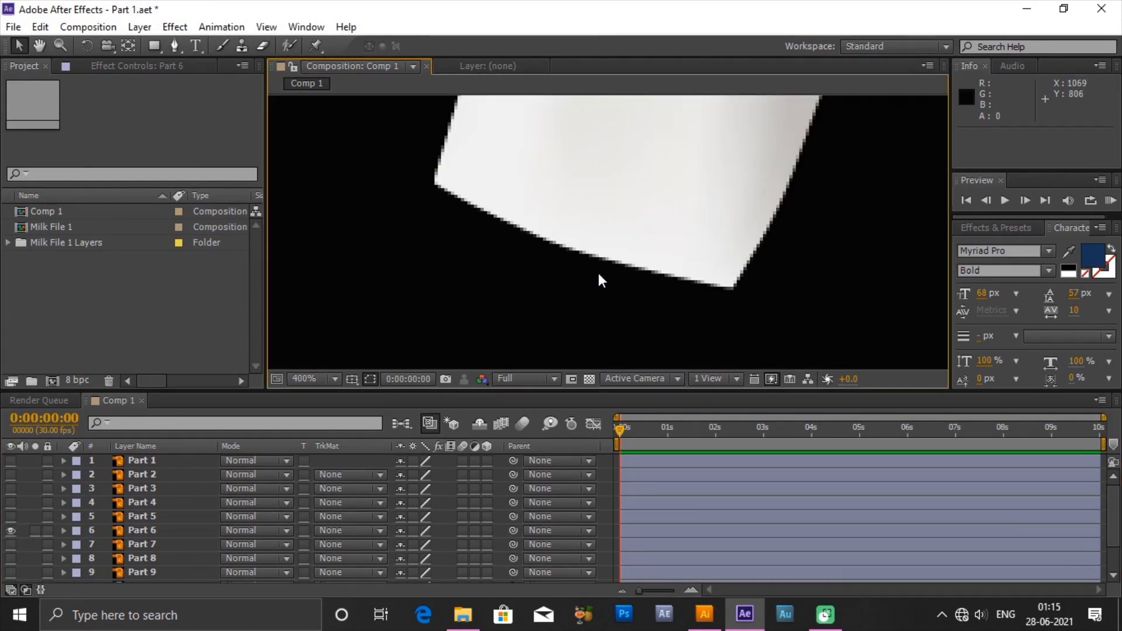
key(space)
drag(604, 270, 624, 203)
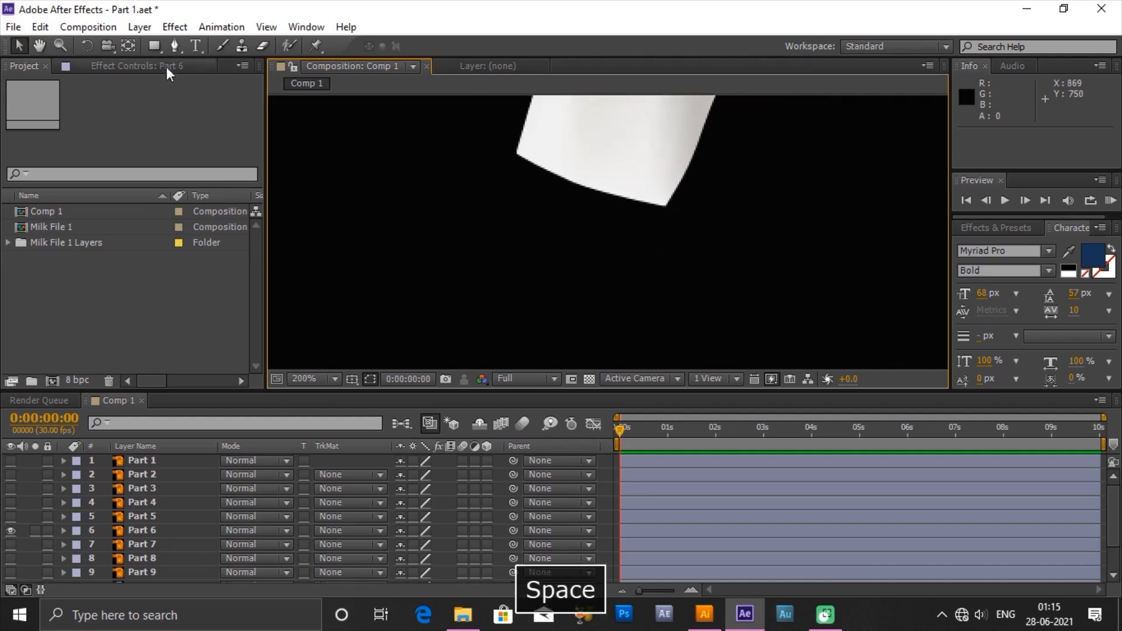
click(174, 46)
click(517, 153)
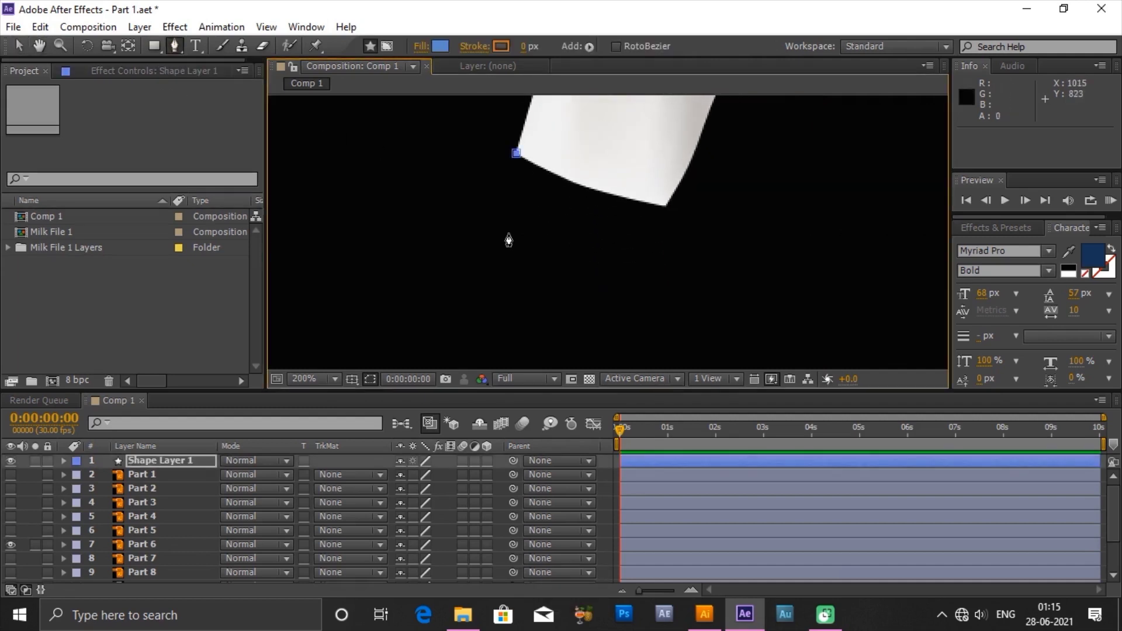
drag(504, 252, 637, 288)
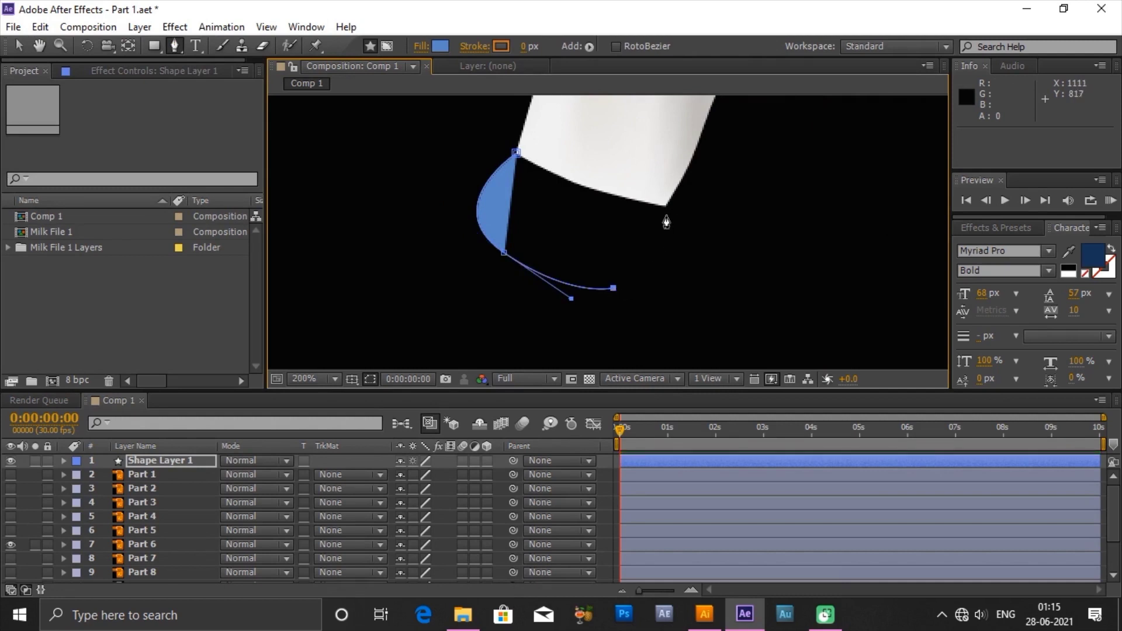
drag(666, 206, 658, 131)
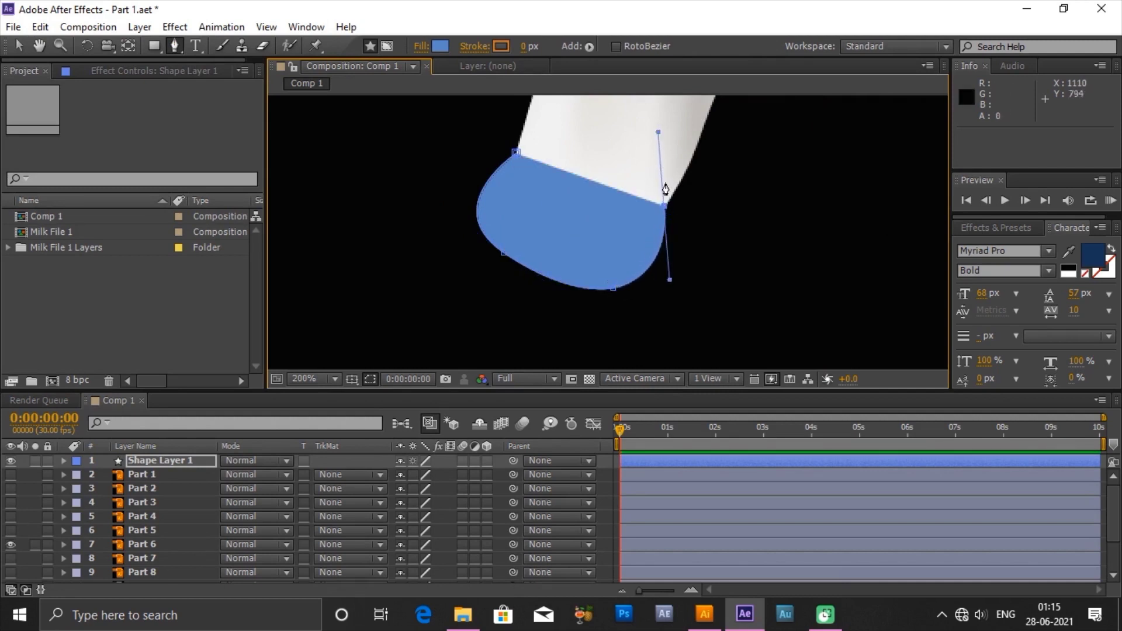
drag(517, 153, 438, 205)
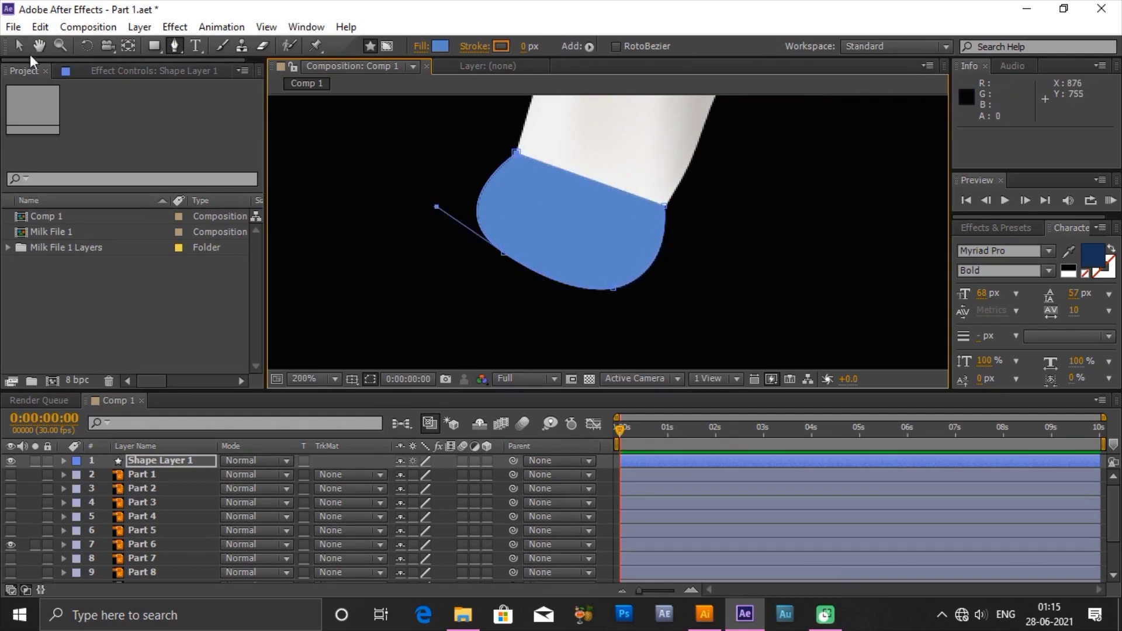
- Find the Ramp effect and apply it to the cap's Shape Layer 1
key(v)
scroll(550, 269, down, 1)
scroll(614, 274, down, 1)
click(584, 258)
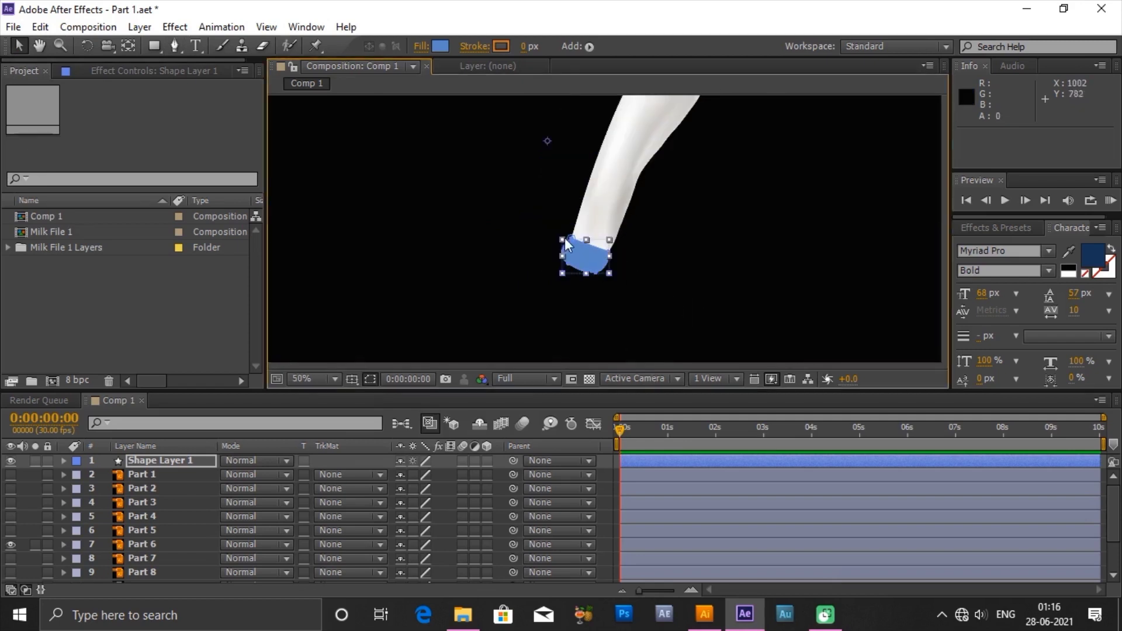
scroll(589, 258, up, 3)
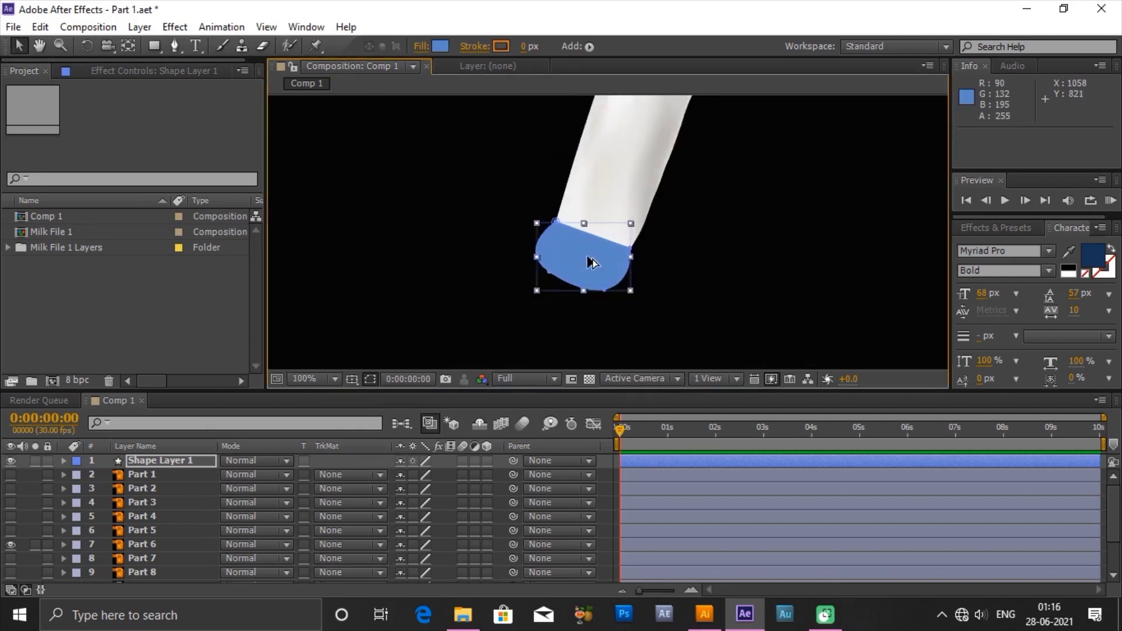
click(1001, 228)
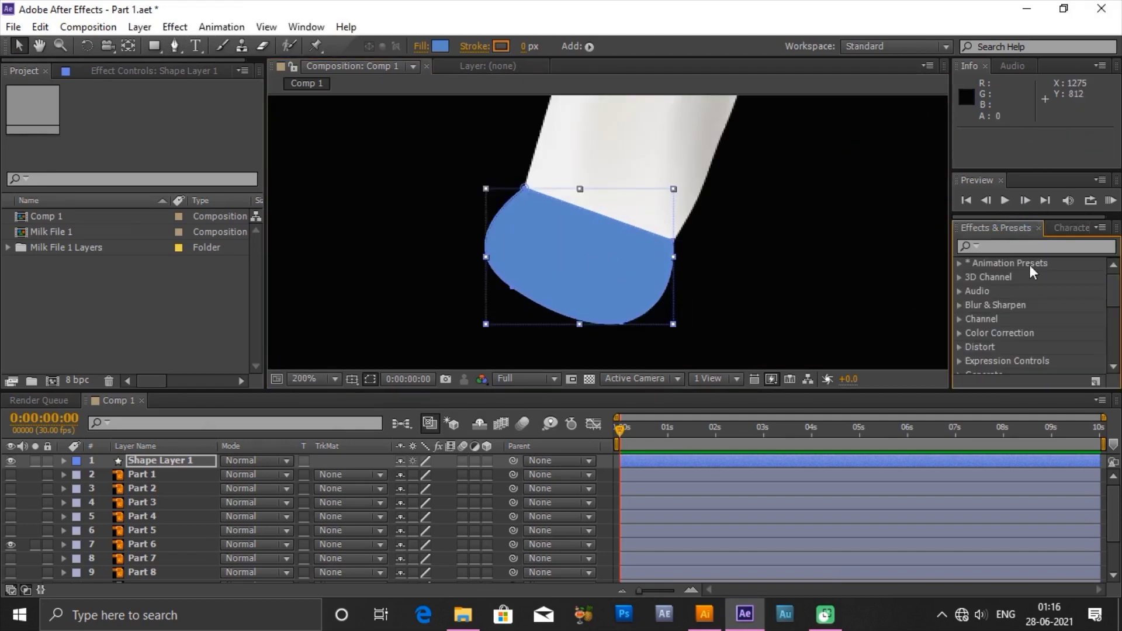
click(1023, 248)
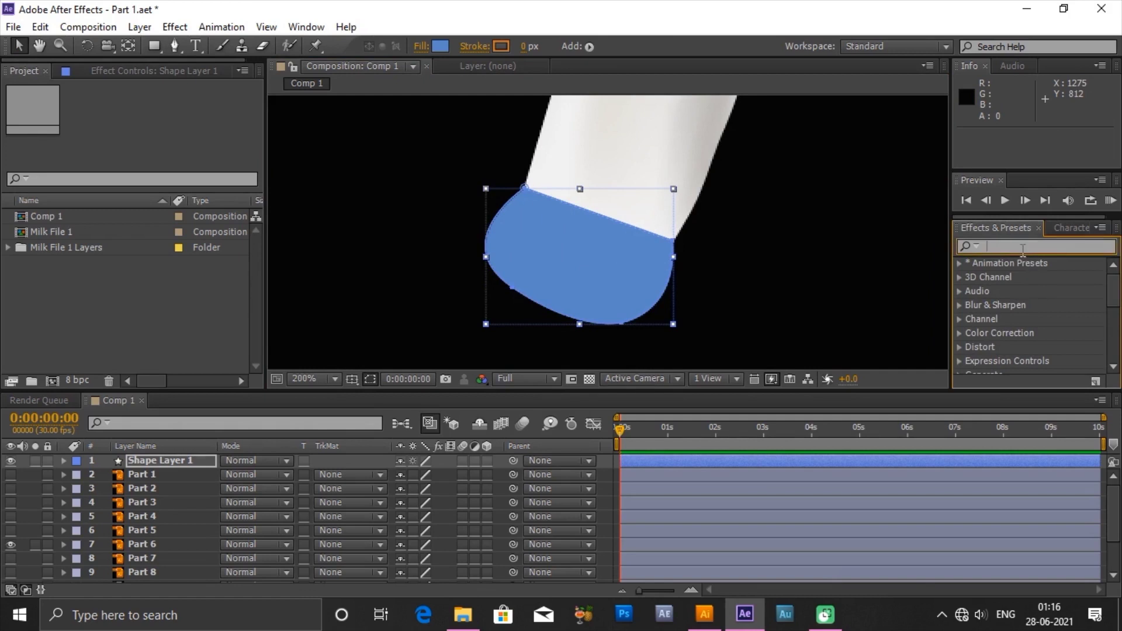
text(ramp)
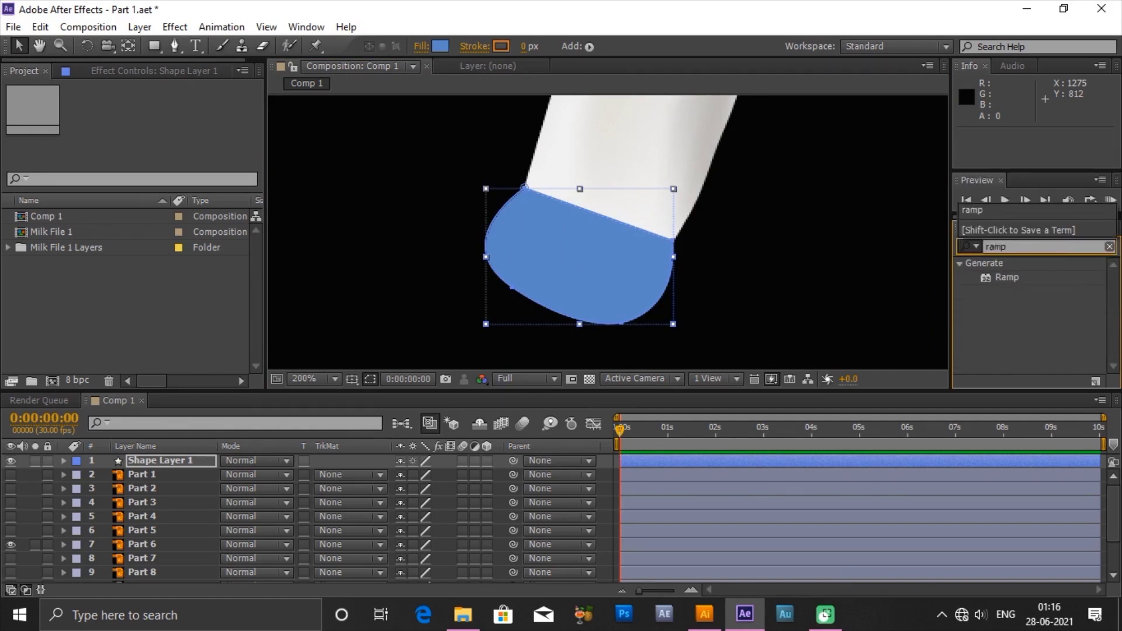
drag(1005, 277, 705, 462)
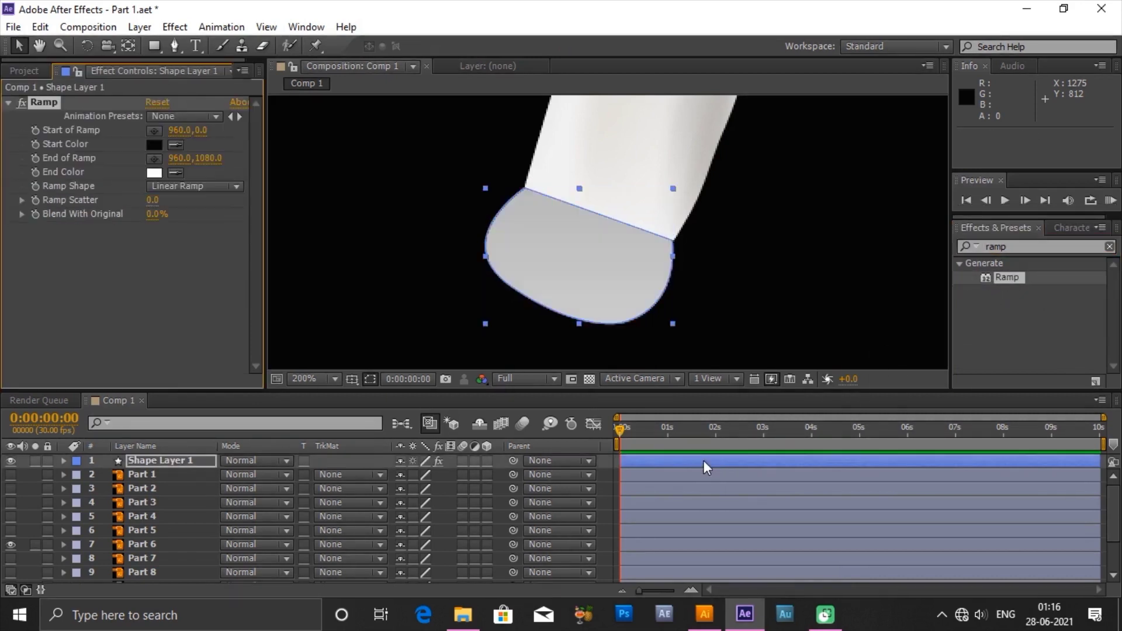
- Sample the Ramp's end and start colors from the white milk stream just above the cap
click(175, 173)
click(622, 198)
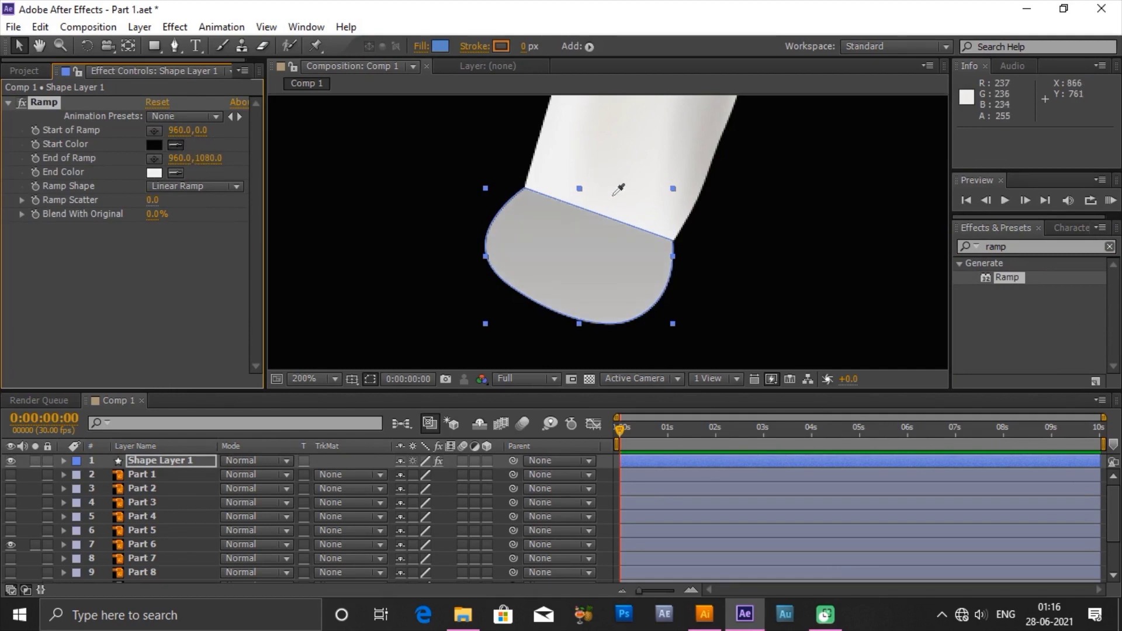
click(613, 195)
- Set the Ramp's start color to light gray, with its start at about 1036.5, 852 and its end at about 1068.5, 783.5
scroll(514, 232, down, 3)
drag(539, 326, 566, 268)
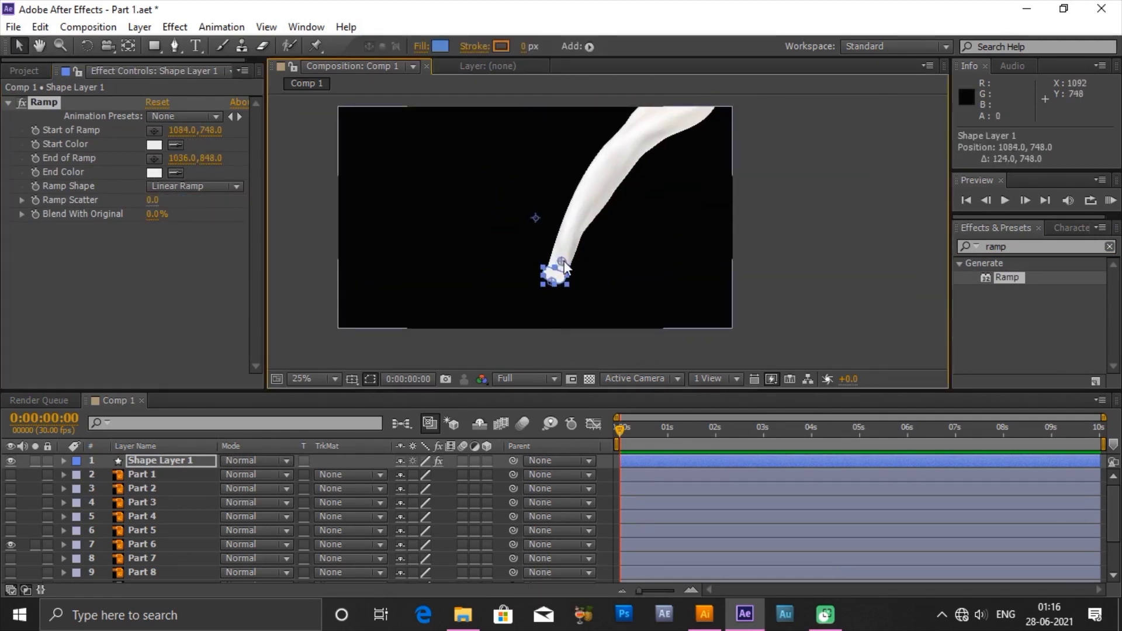
scroll(564, 268, up, 6)
click(154, 144)
click(459, 358)
drag(569, 155, 554, 200)
key(space)
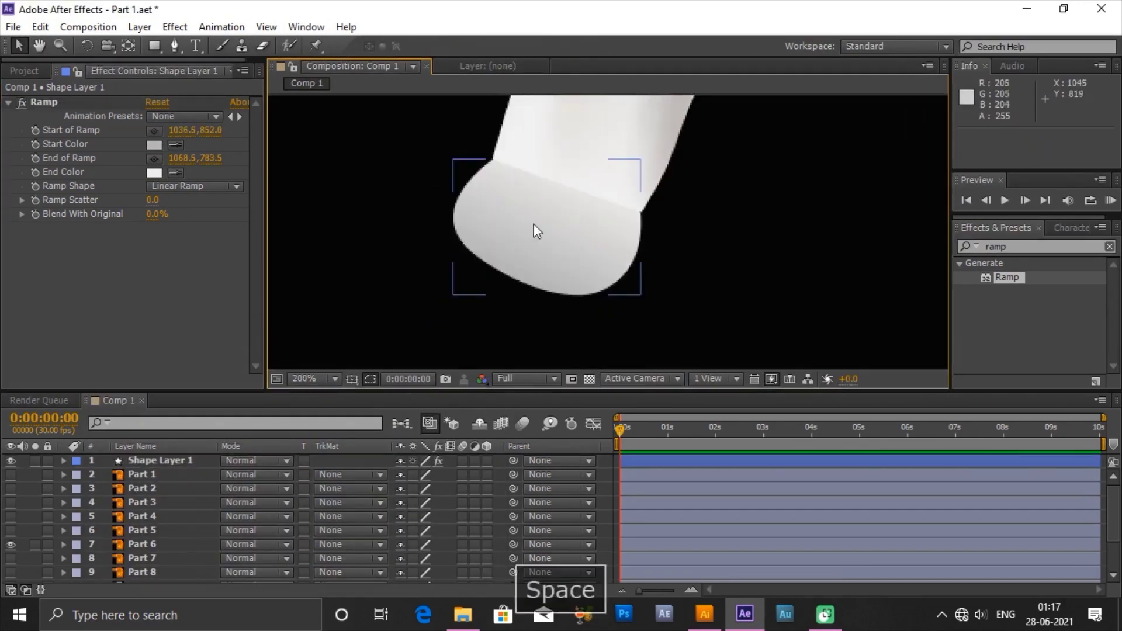
- Reposition the cap's linear Ramp points, placing its start at about 1033.5, 852 and its end at about 1044.5, 829.5
drag(551, 300, 542, 311)
key(space)
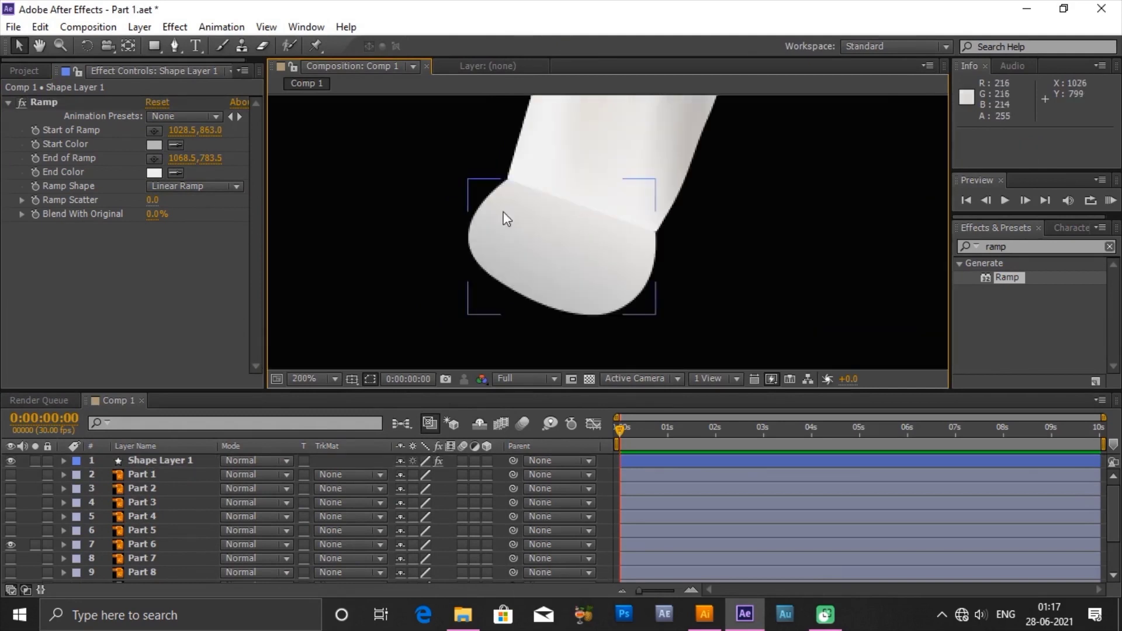
key(space)
key(space)
mouse_move(546, 307)
mouse_down()
mouse_move(558, 317)
mouse_move(562, 301)
mouse_up()
drag(579, 270, 581, 265)
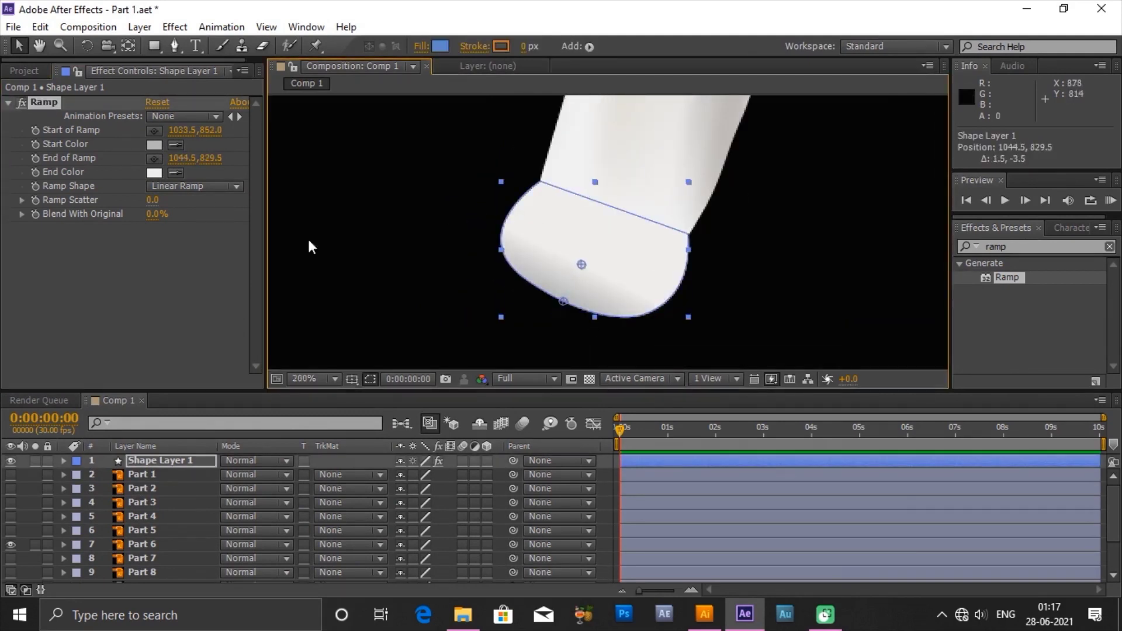
- Change the cap's Ramp shape to Radial Ramp and move its end point to about 1067.5, 806.5
click(184, 185)
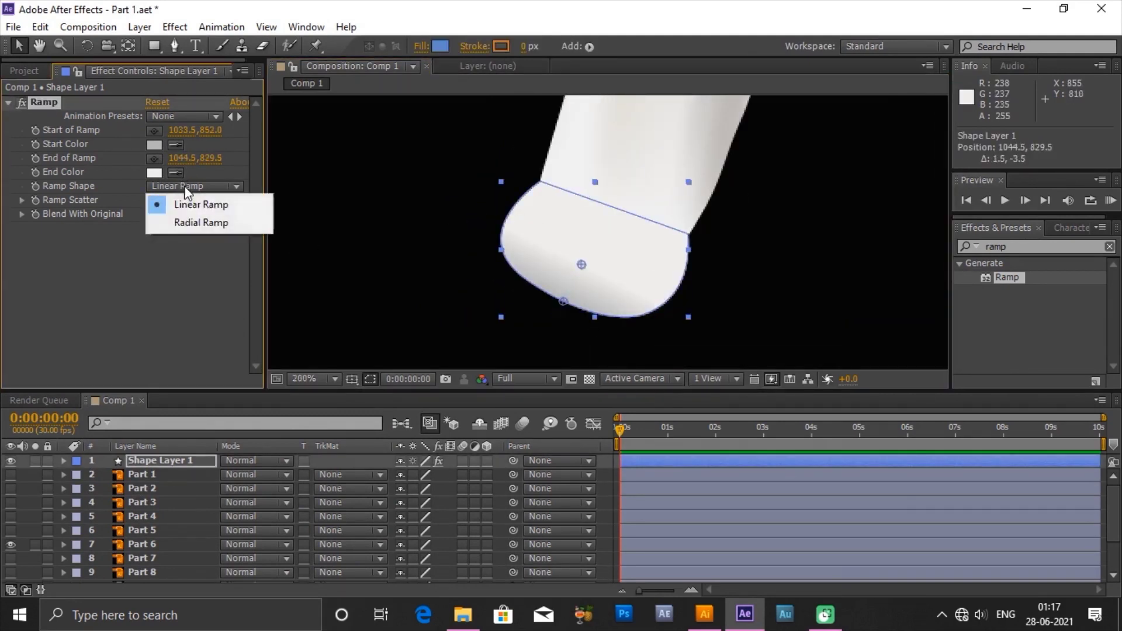
click(188, 222)
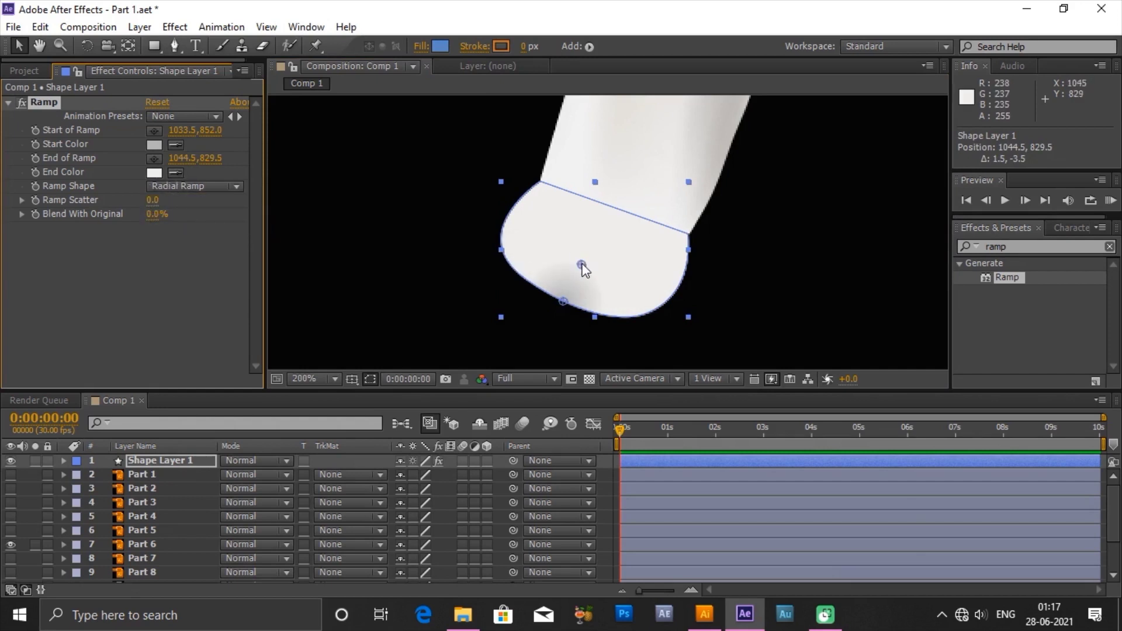
drag(581, 265, 588, 251)
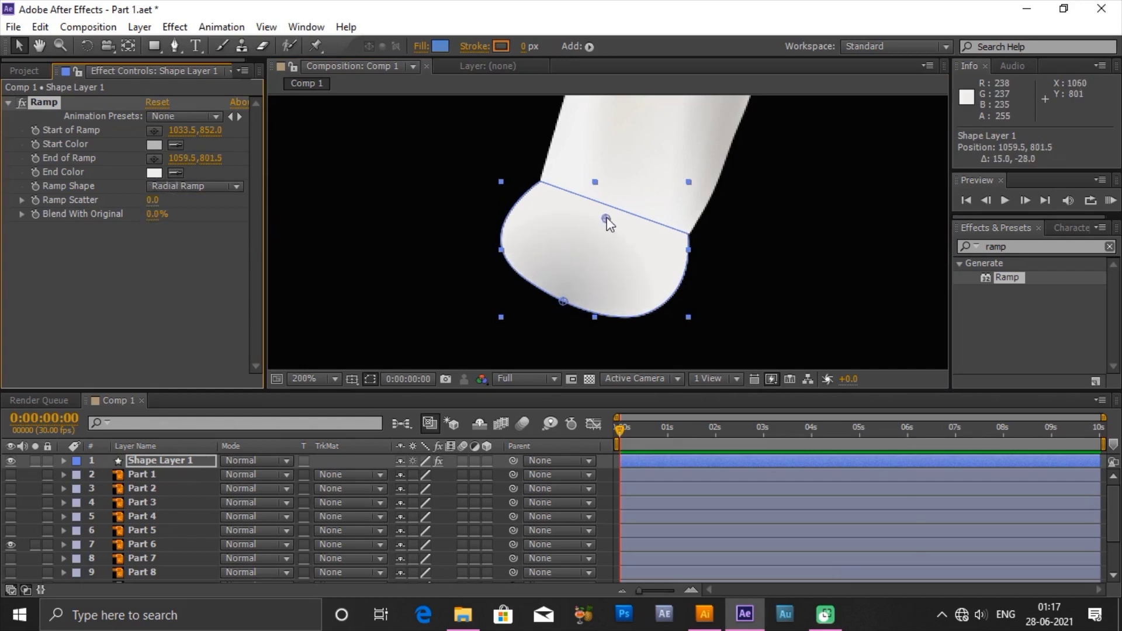
mouse_move(607, 218)
mouse_down()
mouse_move(601, 239)
mouse_move(618, 259)
mouse_move(619, 226)
mouse_up()
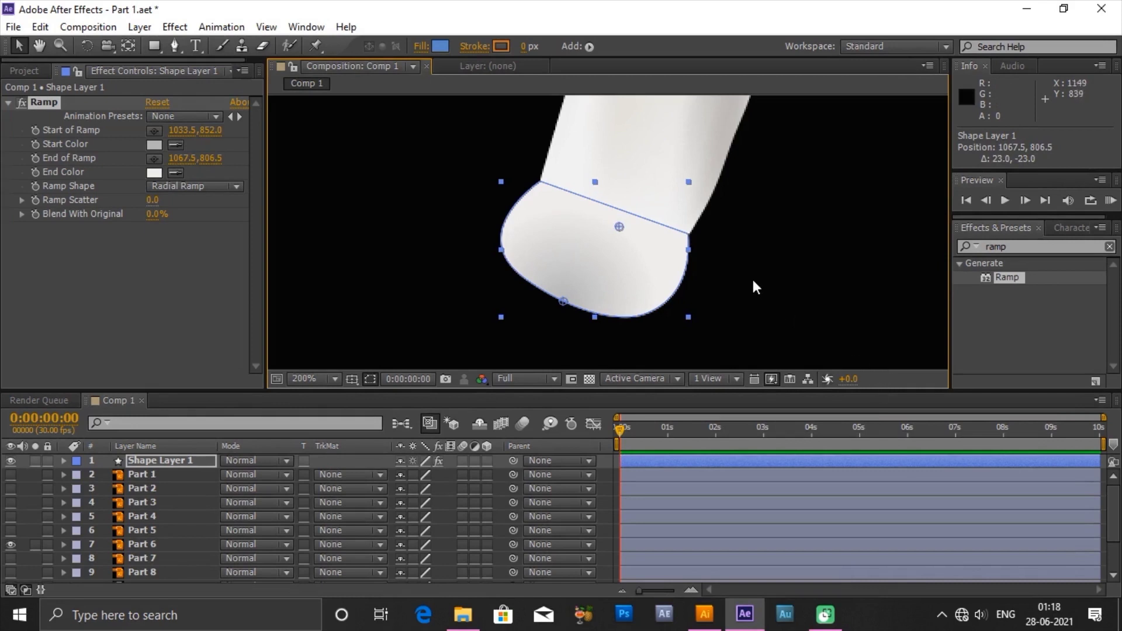
scroll(753, 283, down, 4)
click(291, 263)
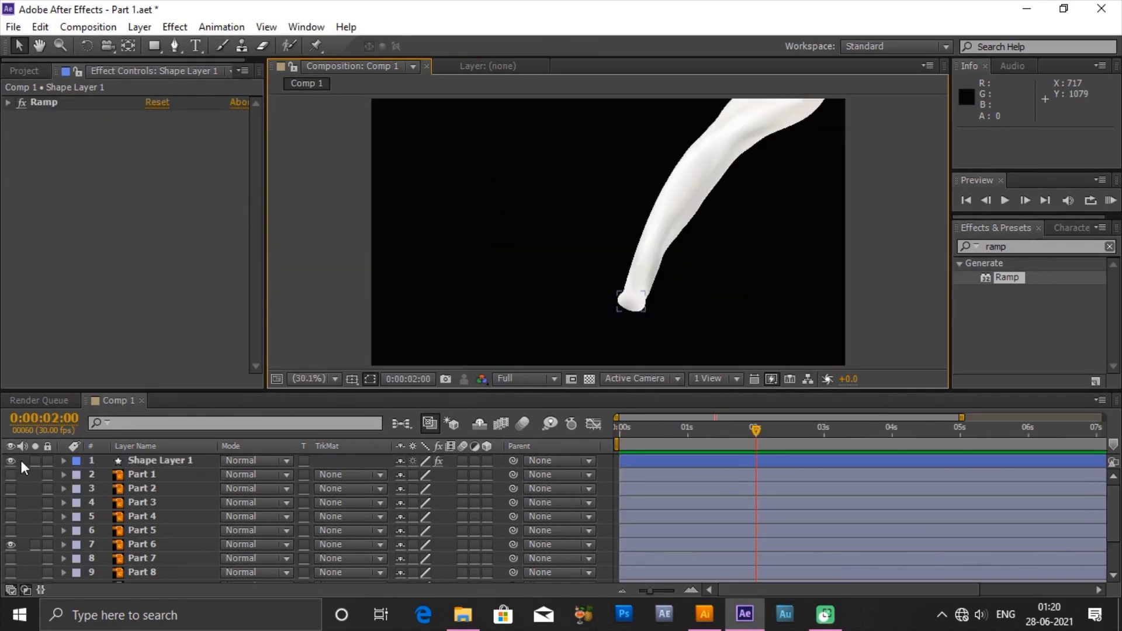
- Place Shape Layer 1 directly above Part 6 and pre-compose both layers into a composition named Falling milk
click(125, 464)
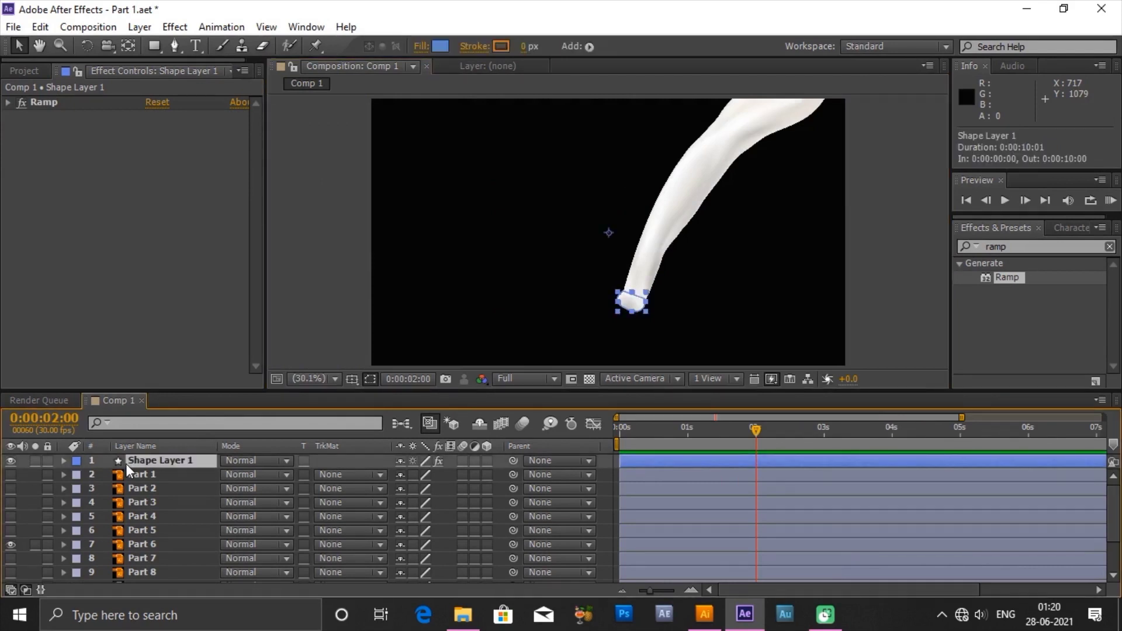
drag(125, 464, 149, 540)
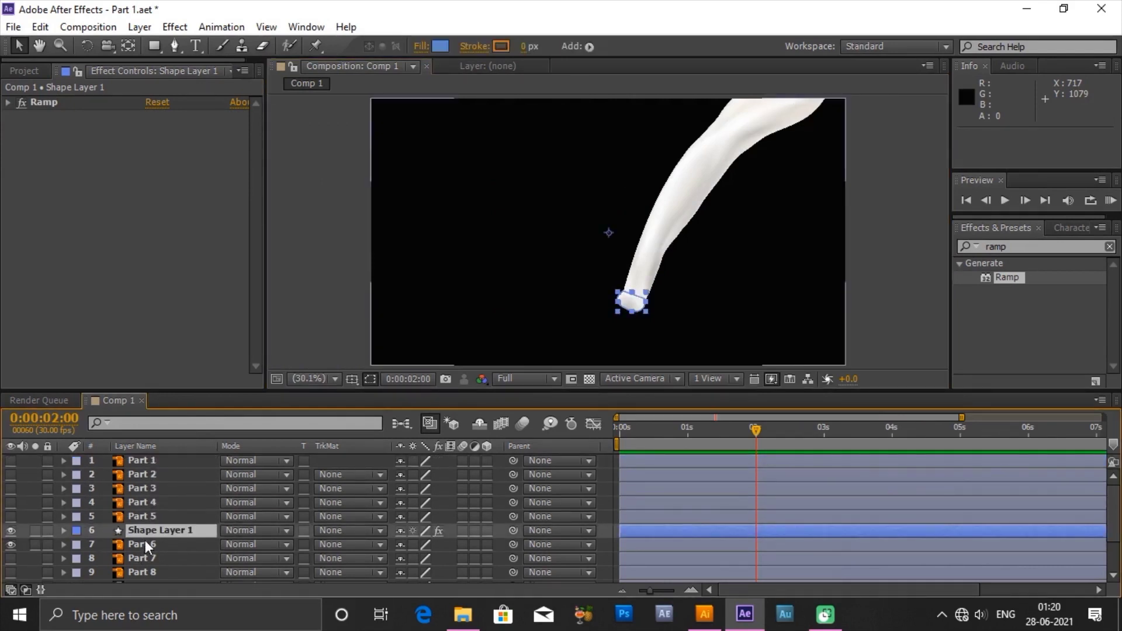
click(141, 546)
drag(25, 531, 146, 545)
right_click(146, 545)
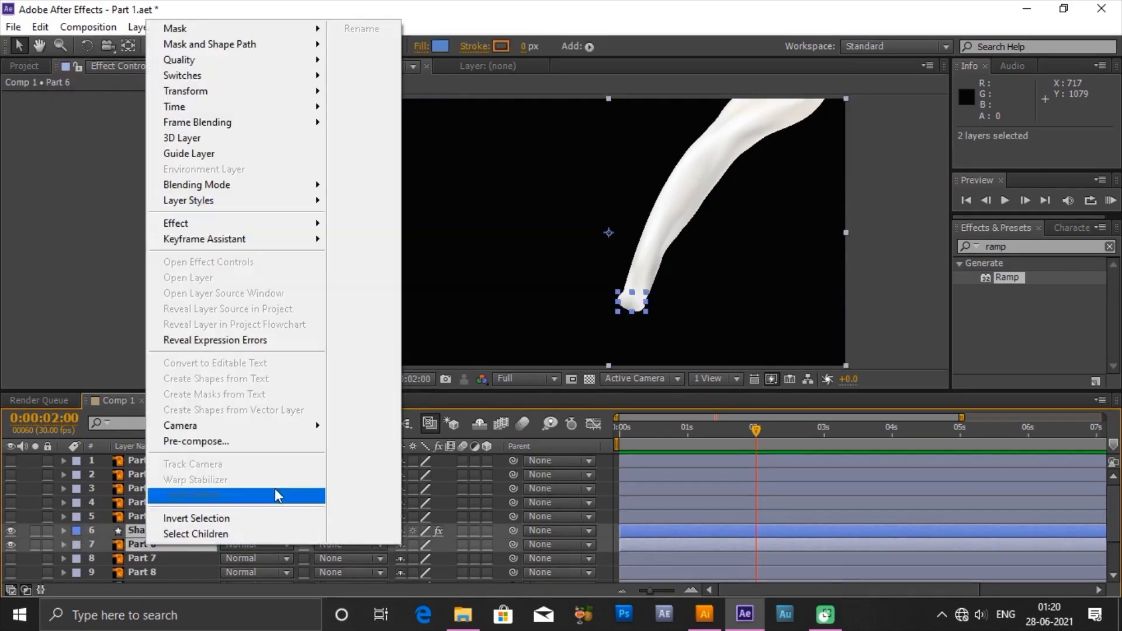
click(195, 446)
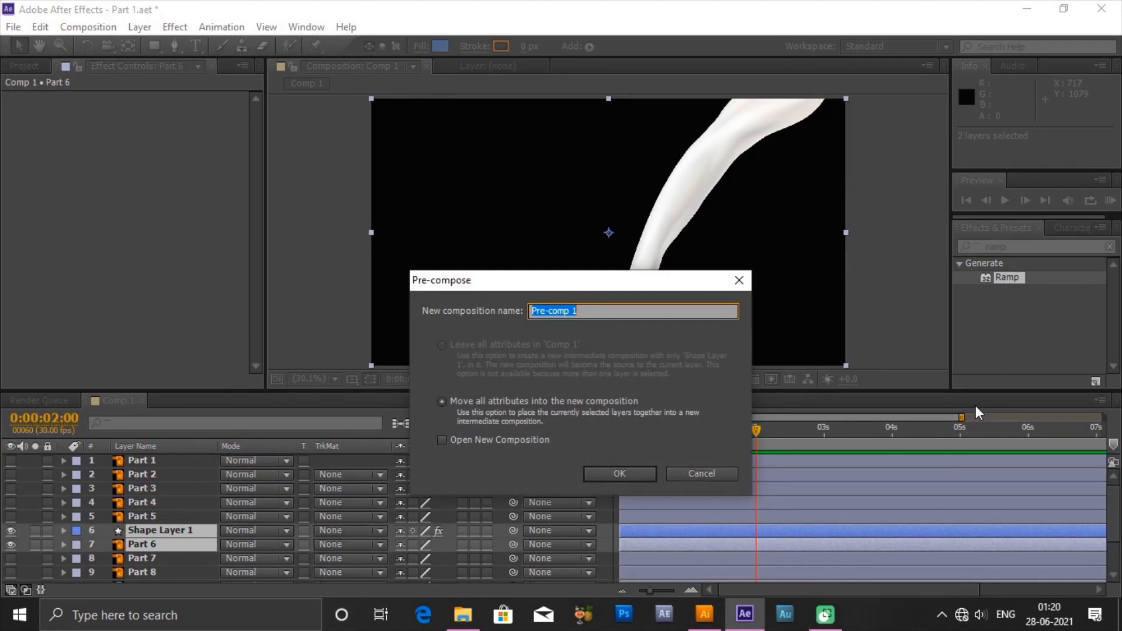
key(BackSpace)
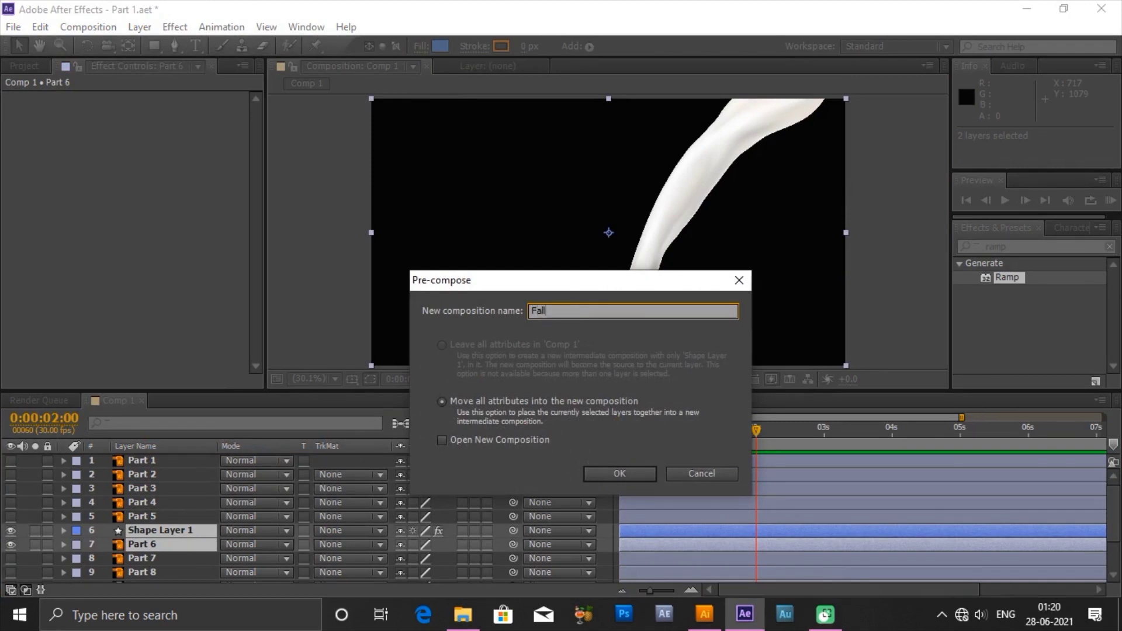
text(Falling milk)
click(608, 475)
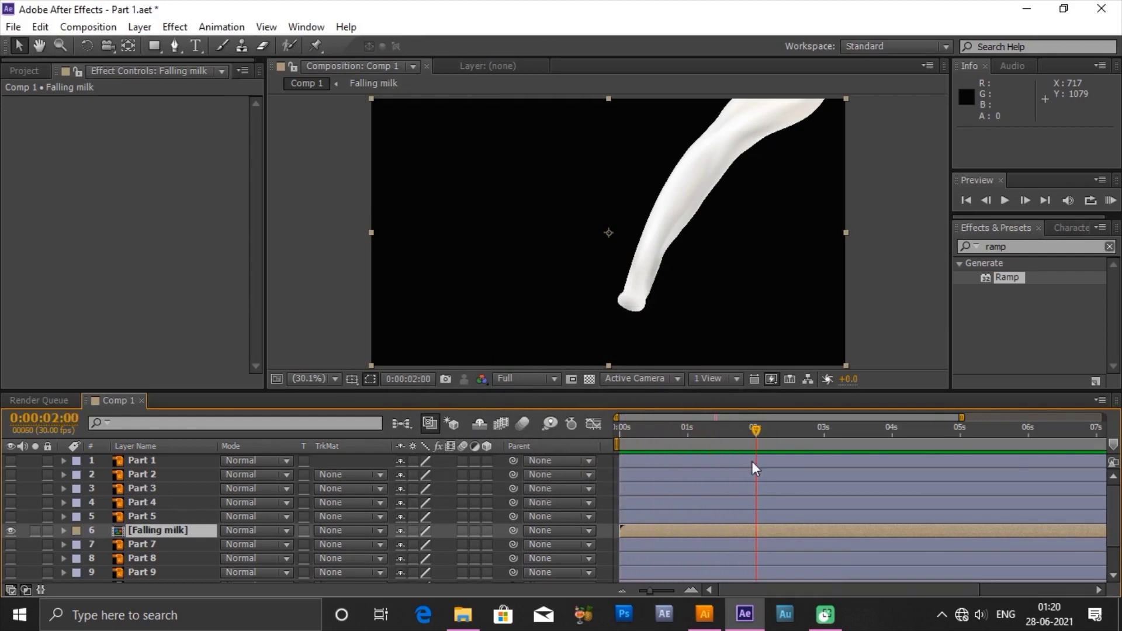
- Show the Falling milk layer's transform properties and move its anchor point with the Pan Behind tool to about 1867.2, 779.3
click(63, 531)
click(77, 545)
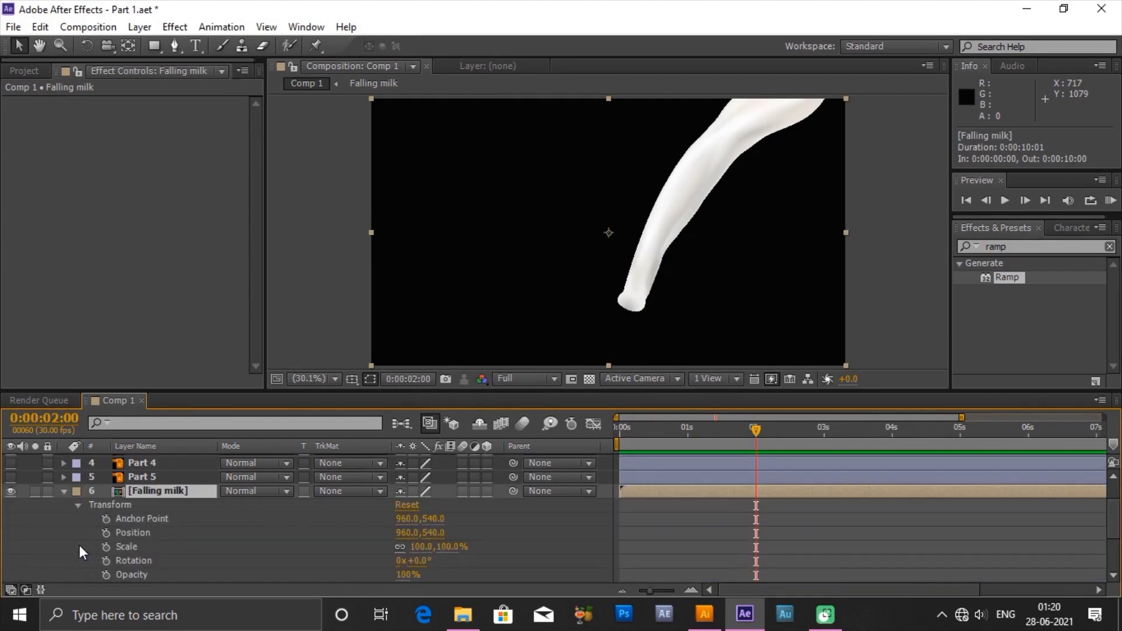
click(546, 540)
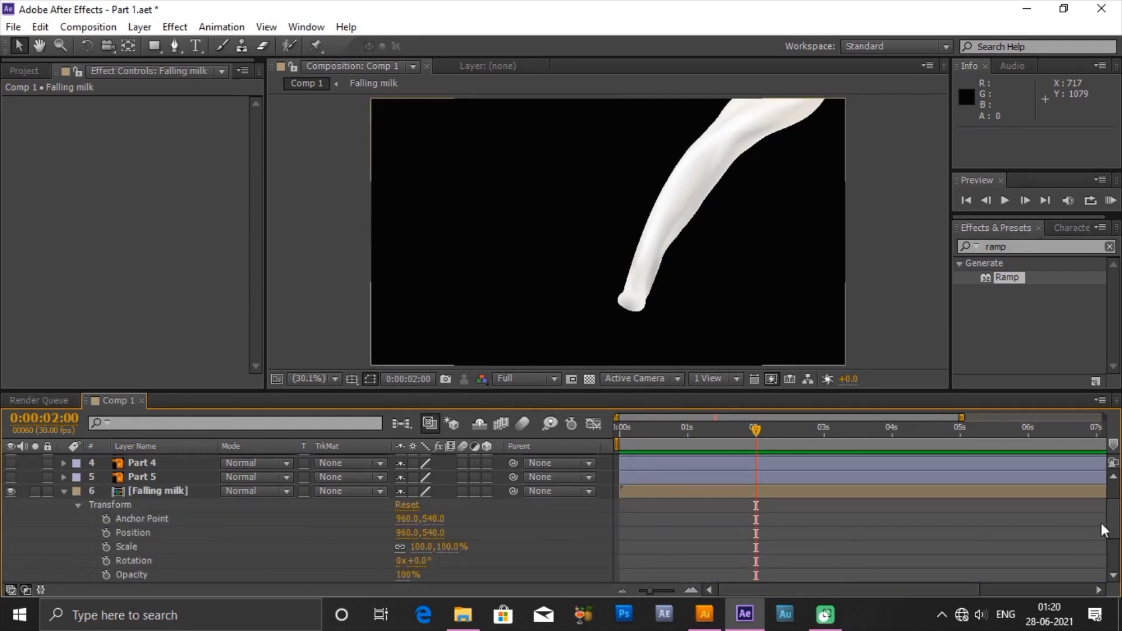
scroll(1104, 531, down, 1)
click(654, 263)
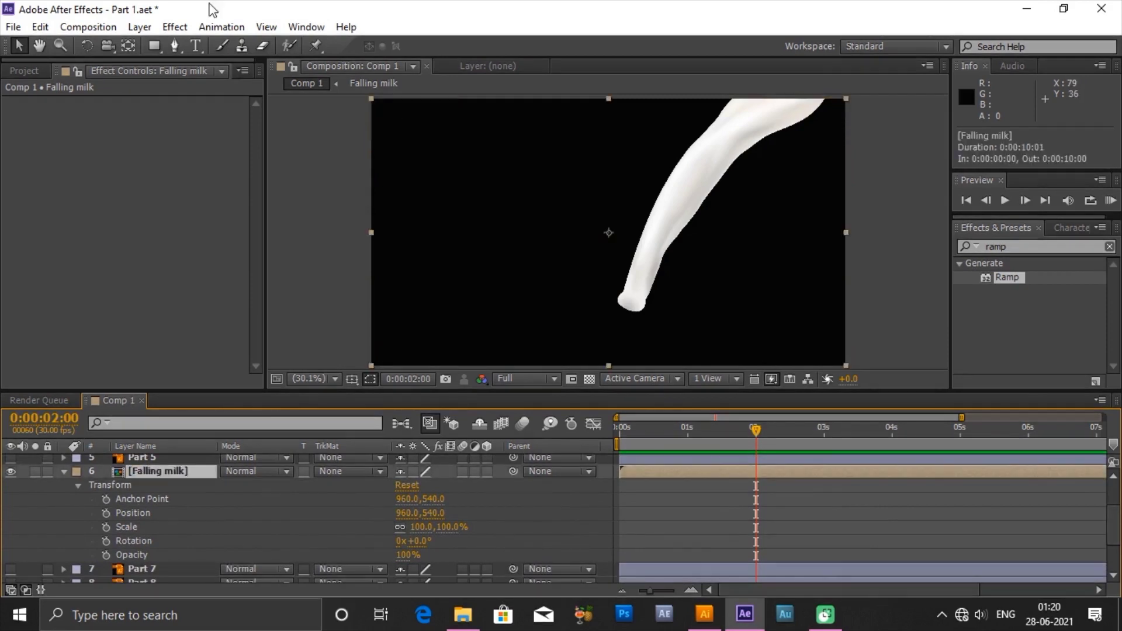
click(128, 45)
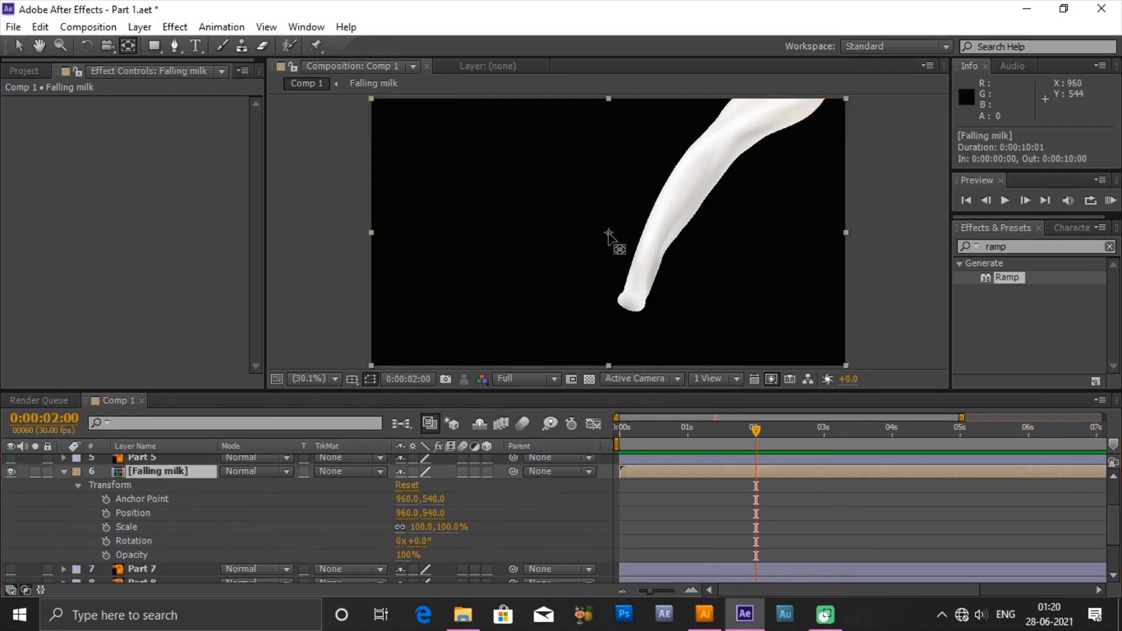
drag(608, 234, 824, 274)
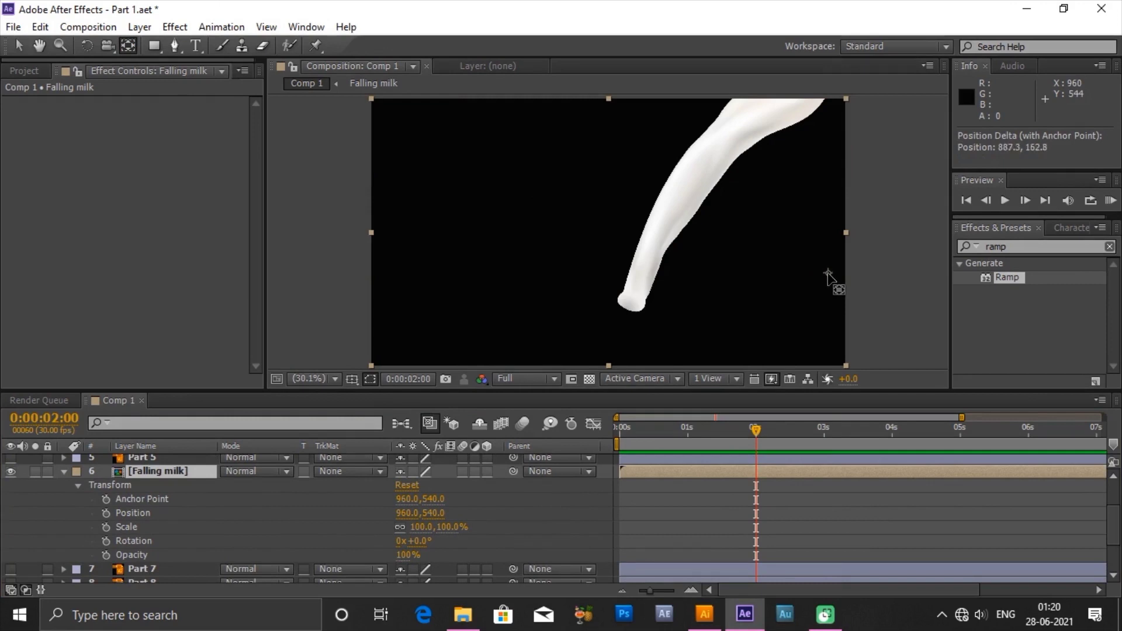
drag(831, 279, 832, 291)
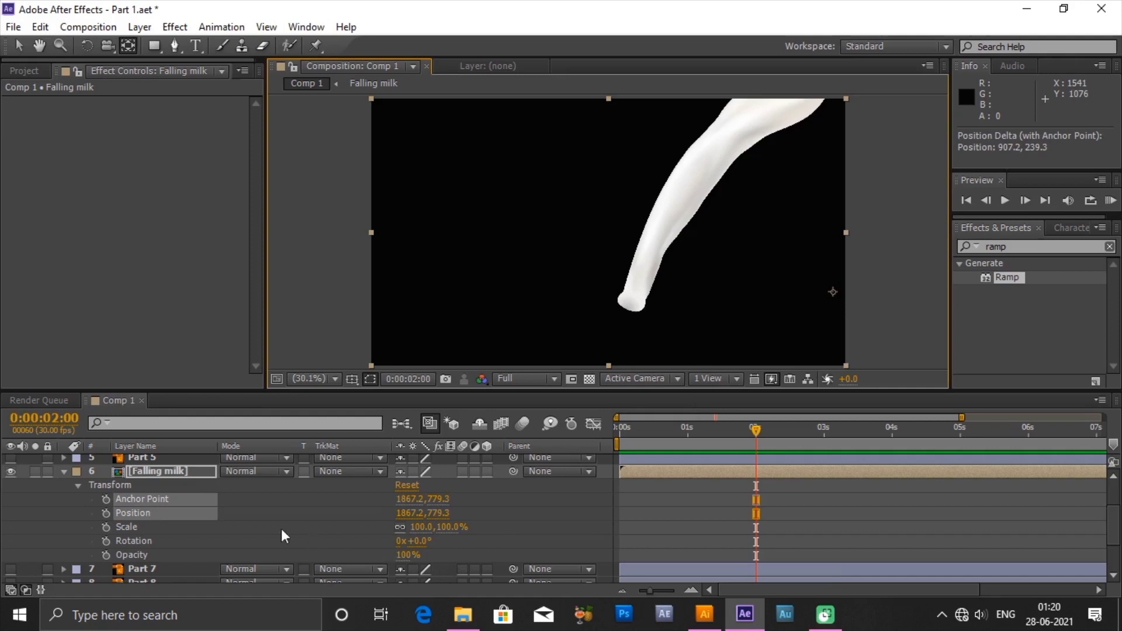
- Try rotating the Falling milk layer to 30° about its new anchor point, and undo the rotation
click(258, 524)
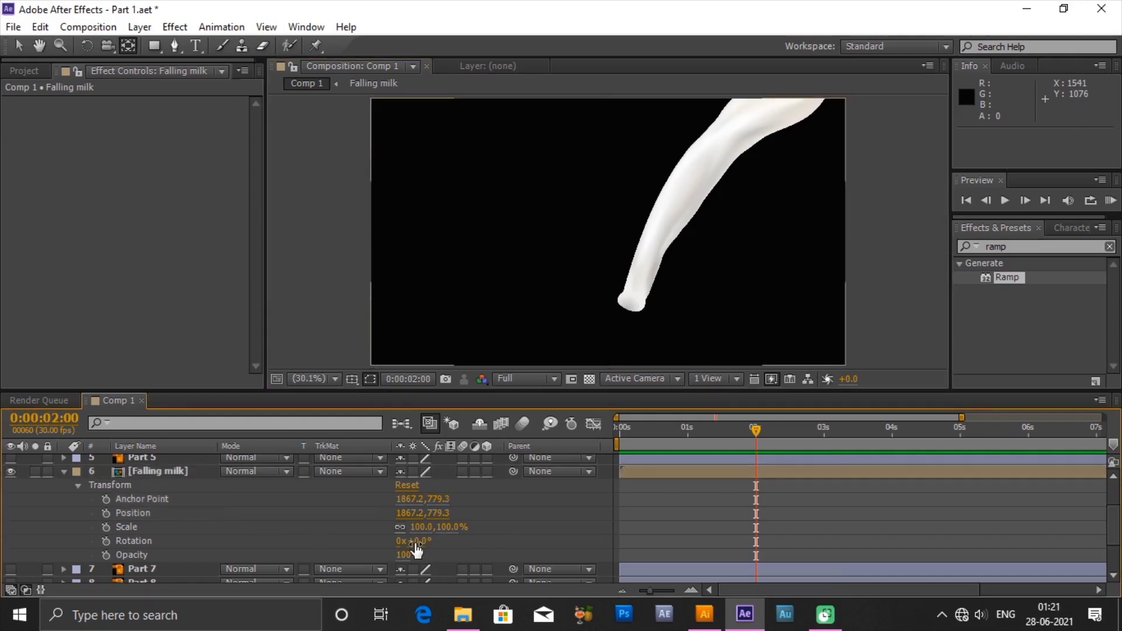
drag(416, 542, 455, 560)
key(Return)
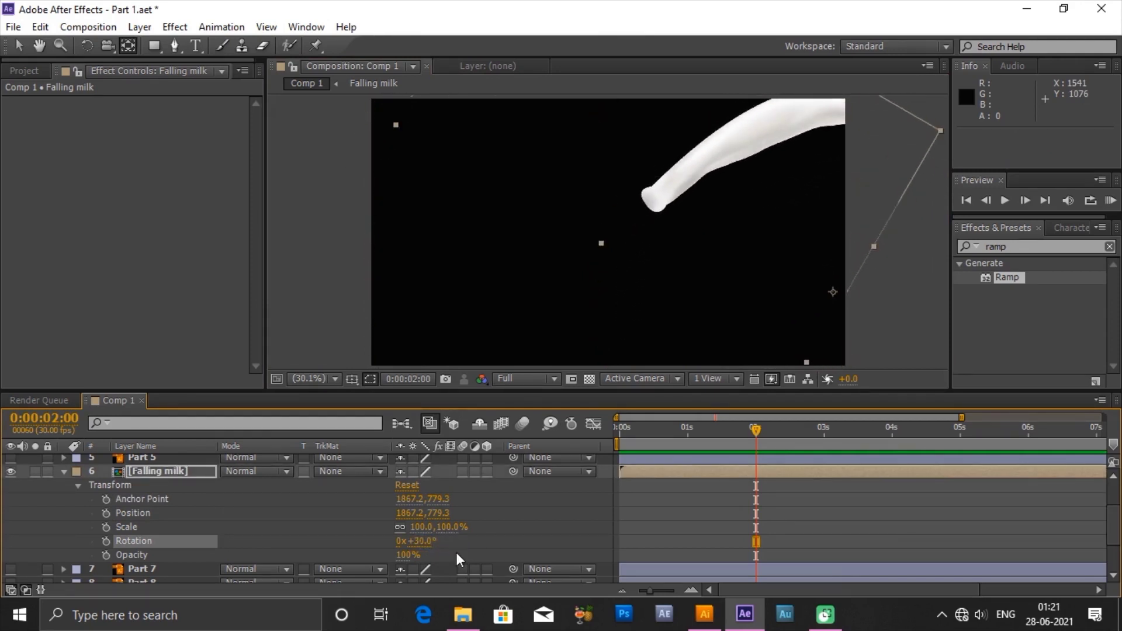
key(ctrl+z)
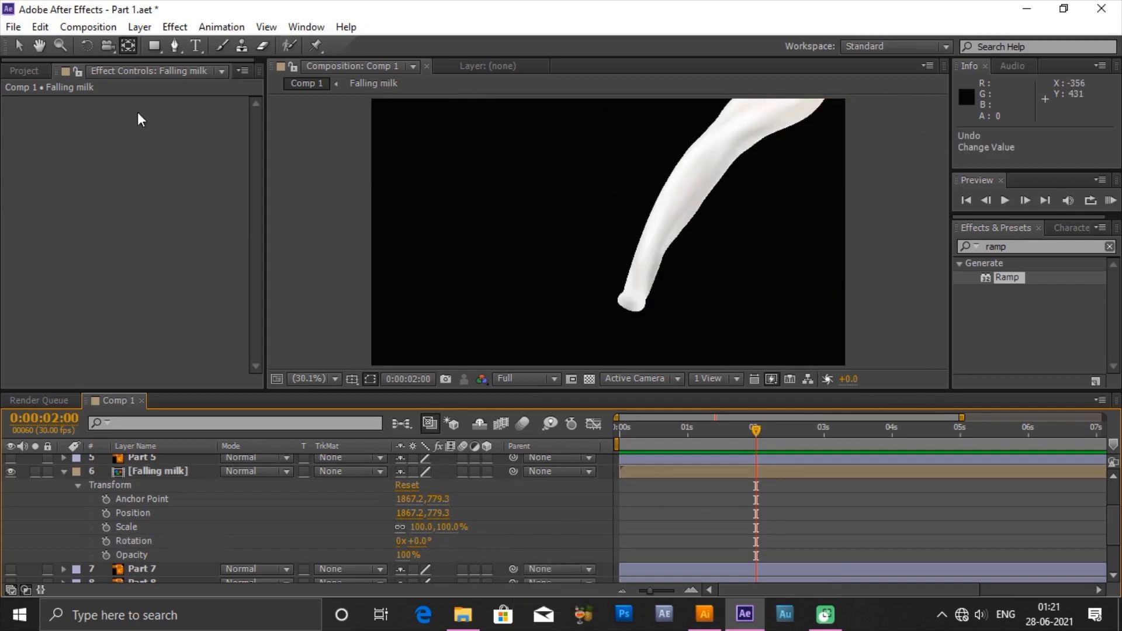
- Move the Falling milk anchor point outside the frame to about 2033.4, 480.2 and briefly test the rotation around it
click(787, 468)
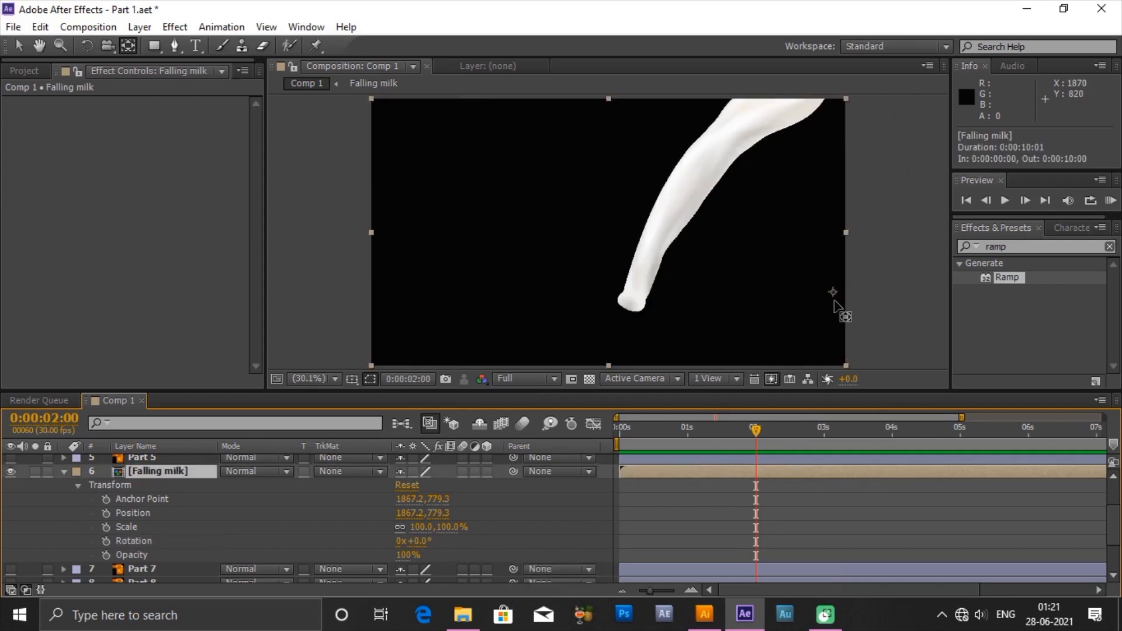
drag(835, 292, 873, 218)
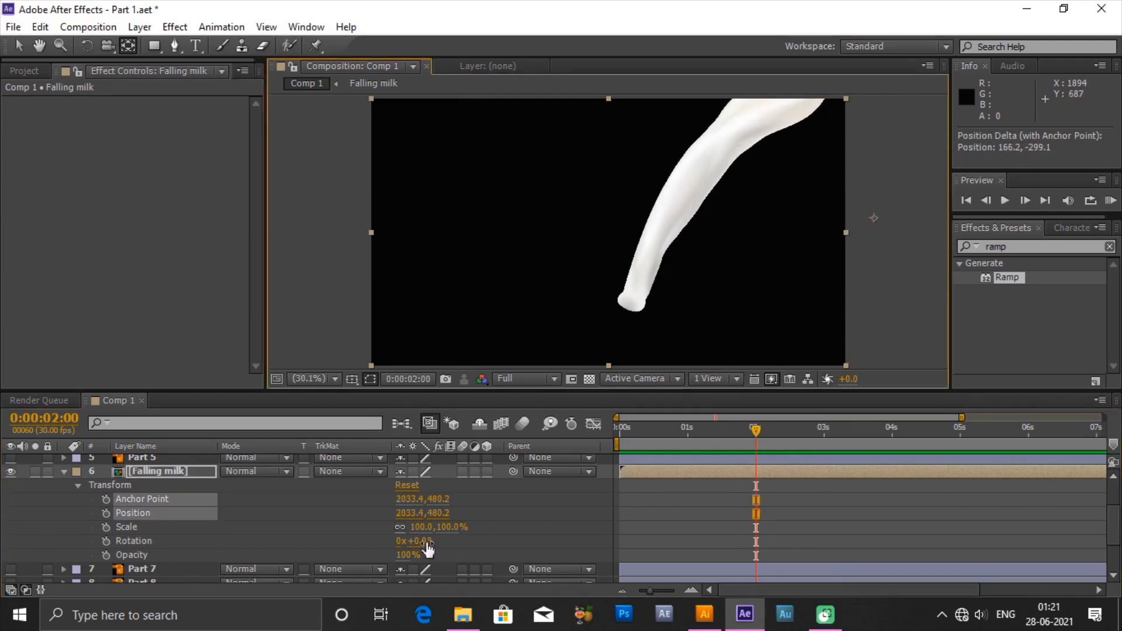
mouse_move(420, 544)
mouse_down()
mouse_move(451, 542)
mouse_move(430, 543)
mouse_move(440, 546)
mouse_up()
key(ctrl+z)
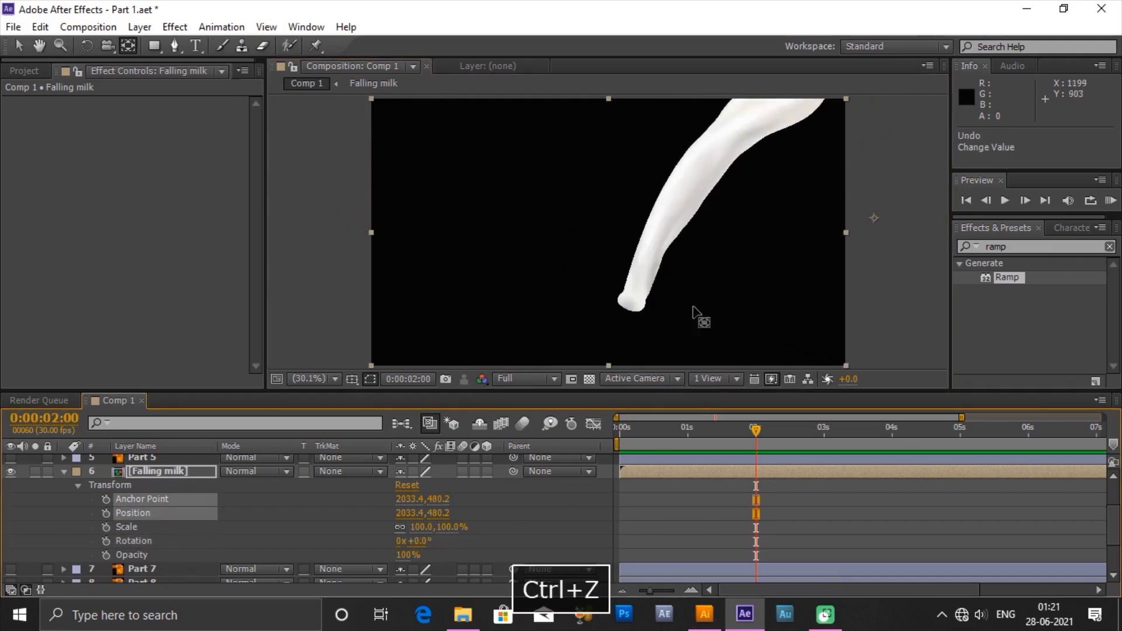
- Keyframe Falling milk's position and rotation at 0:00:02:00, and set its rotation to 17° at 0:00:00:00
click(105, 513)
click(106, 541)
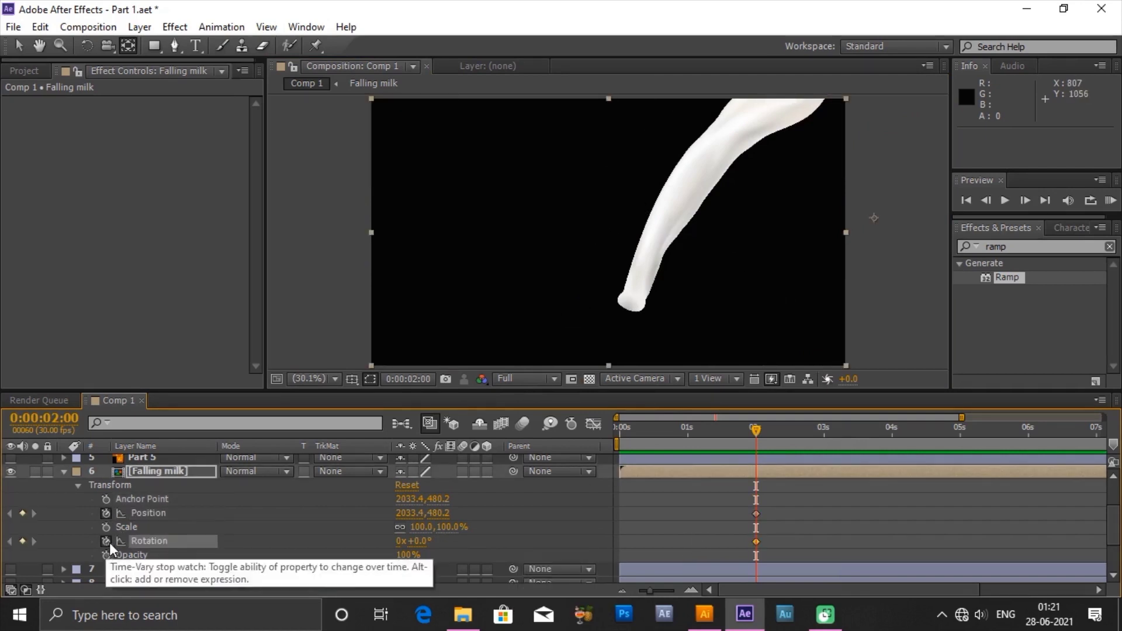
drag(719, 433, 605, 441)
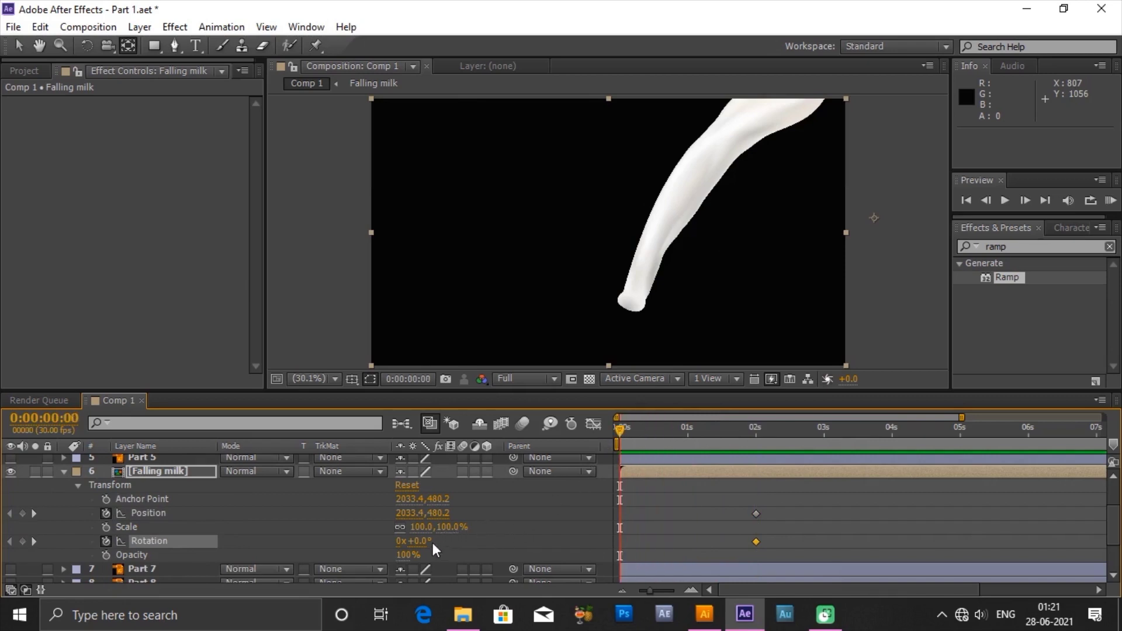
drag(419, 541, 443, 548)
- Move Falling milk out of frame to about 2603.4, -107.8 at 0:00:00:00 and preview the motion
scroll(567, 292, down, 2)
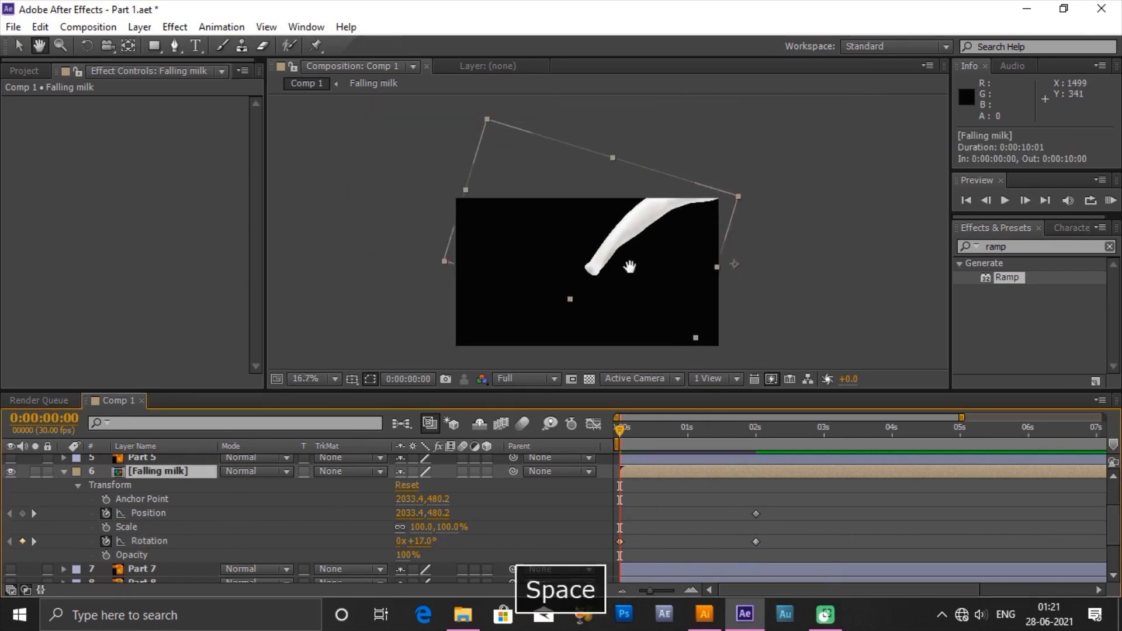
drag(624, 236, 665, 185)
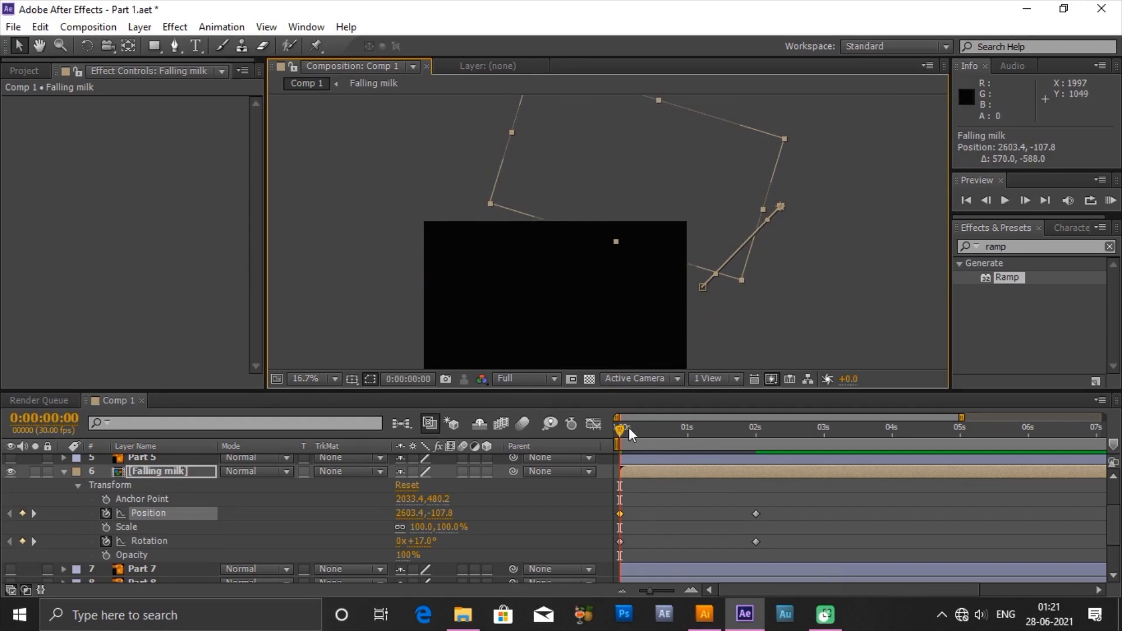
drag(629, 426, 598, 448)
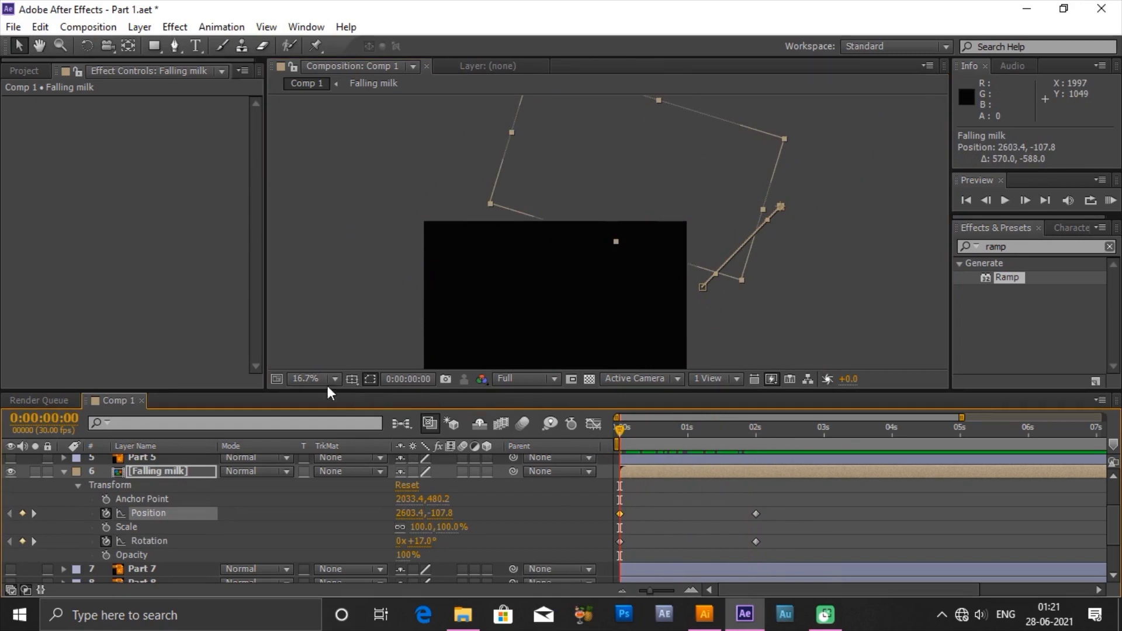
key(shift+slash)
key(space)
- Apply Easy Ease to all of Falling milk's position and rotation keyframes and collapse the layer's properties
drag(803, 501, 594, 560)
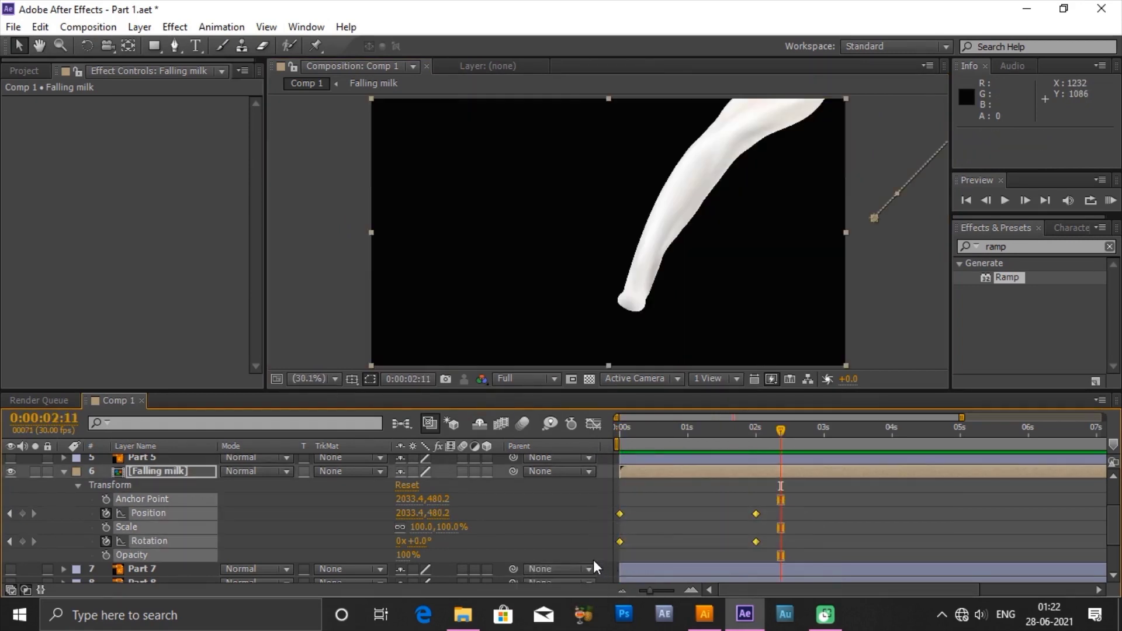
key(F9)
key(j)
key(u)
- Find the Turbulent Displace effect and apply it to the Falling milk layer
click(675, 491)
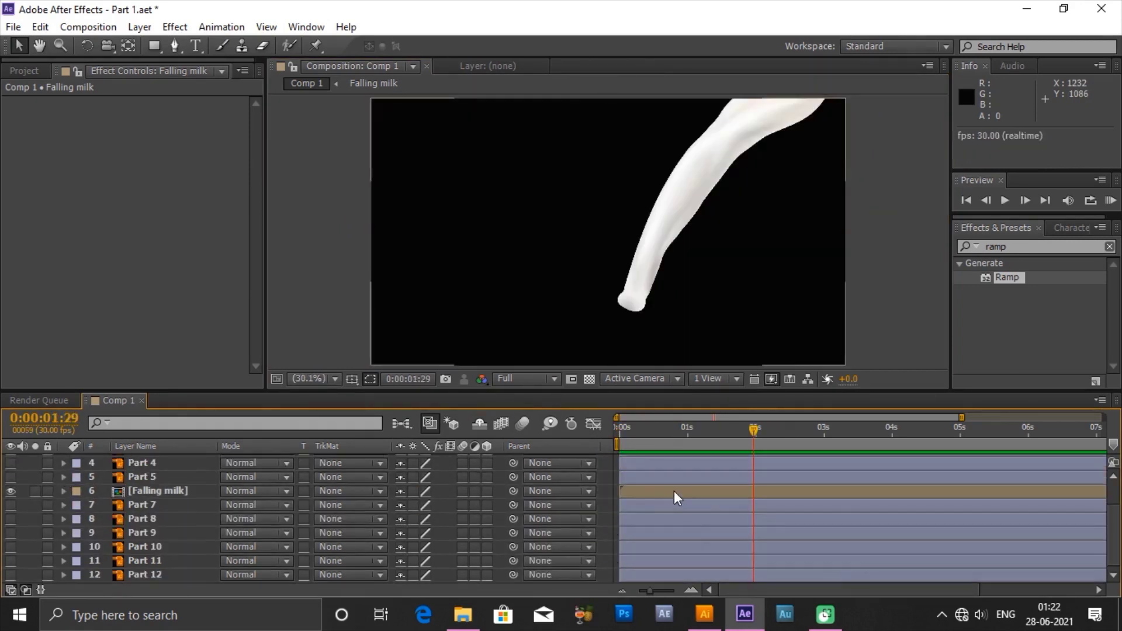
click(1109, 247)
click(993, 247)
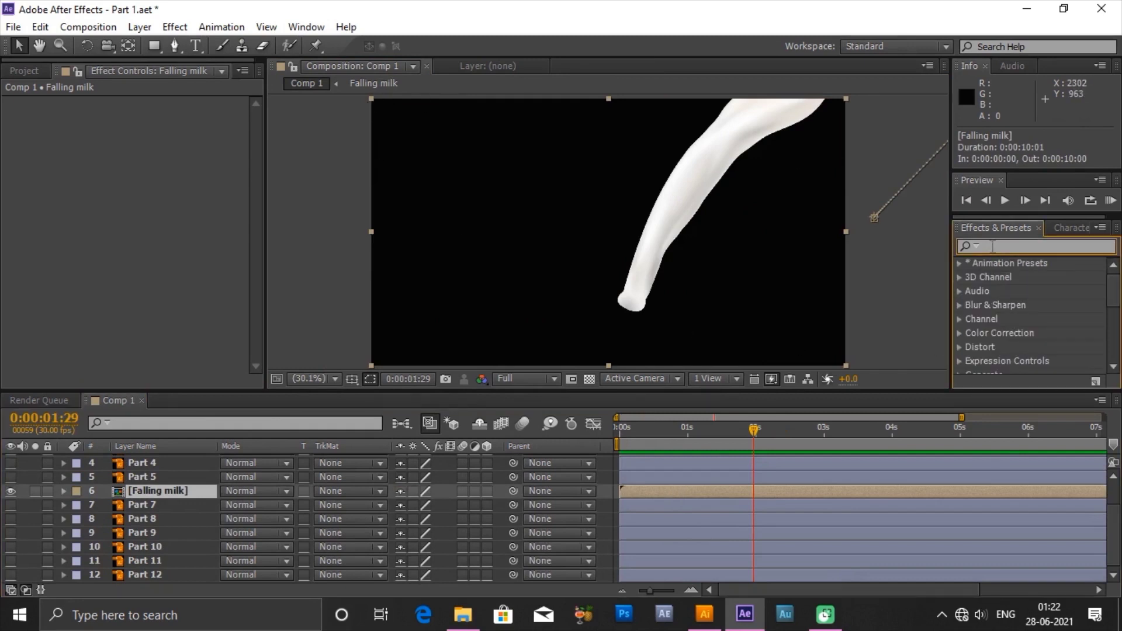
text(turbu)
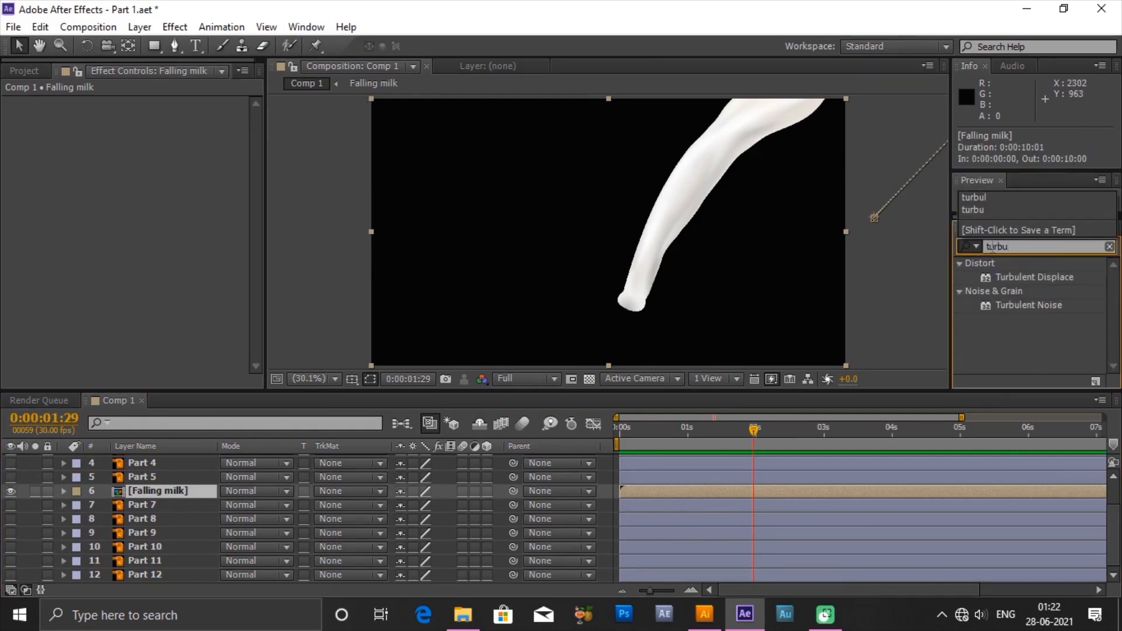
drag(1029, 275, 771, 491)
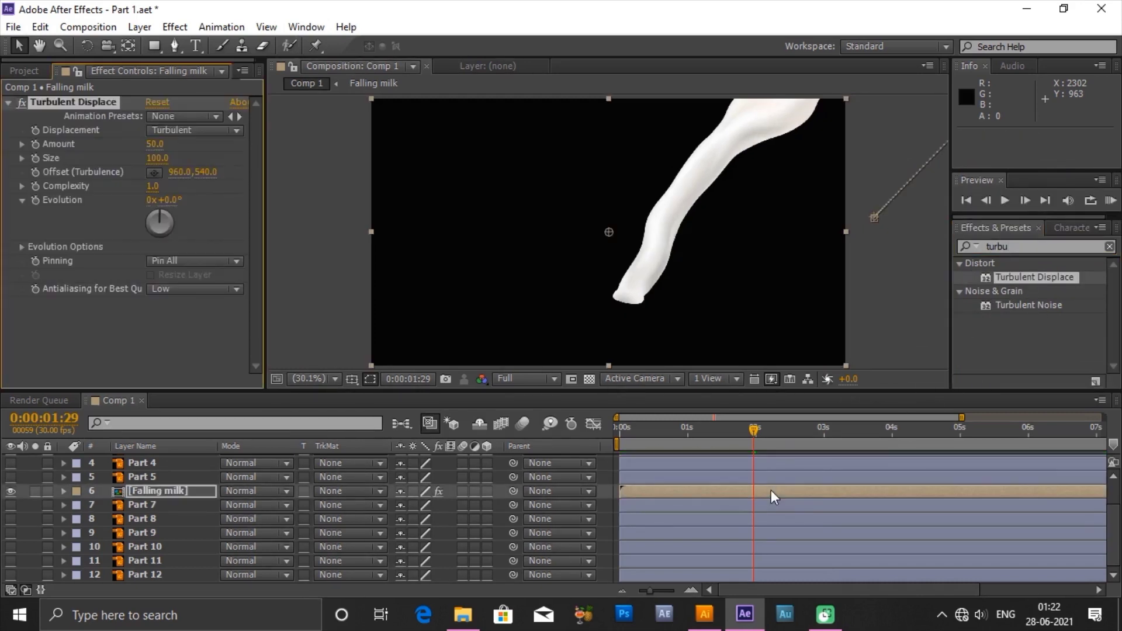
- Set Turbulent Displace's Amount to 9 on Falling milk and start keyframing Evolution at 0:00:00:00
drag(757, 431, 741, 454)
drag(156, 151, 127, 149)
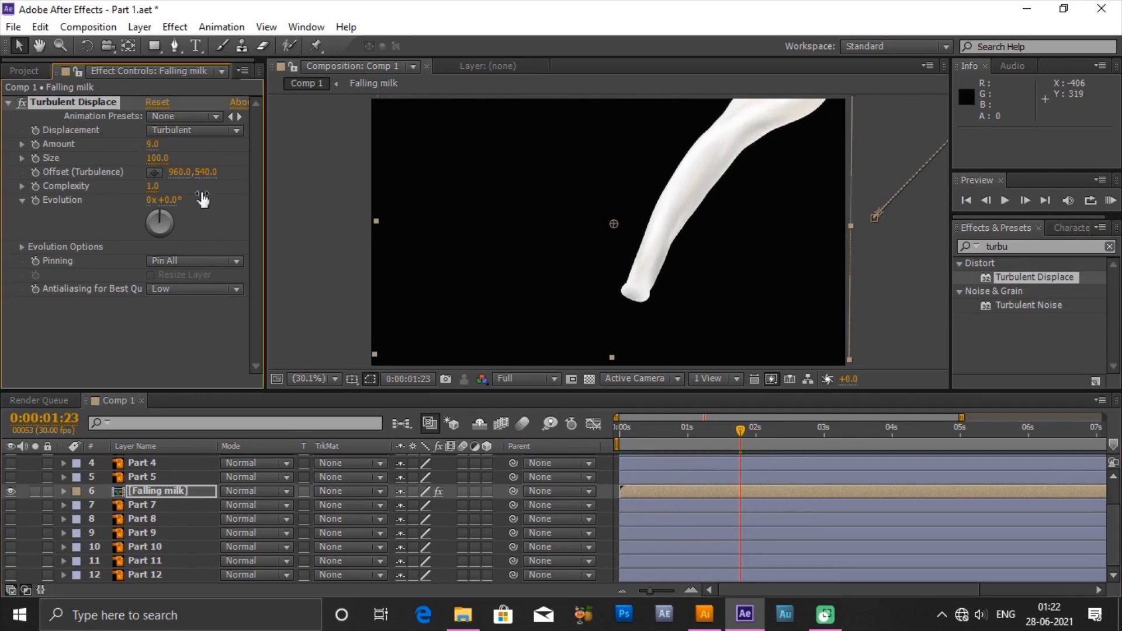
drag(669, 430, 608, 432)
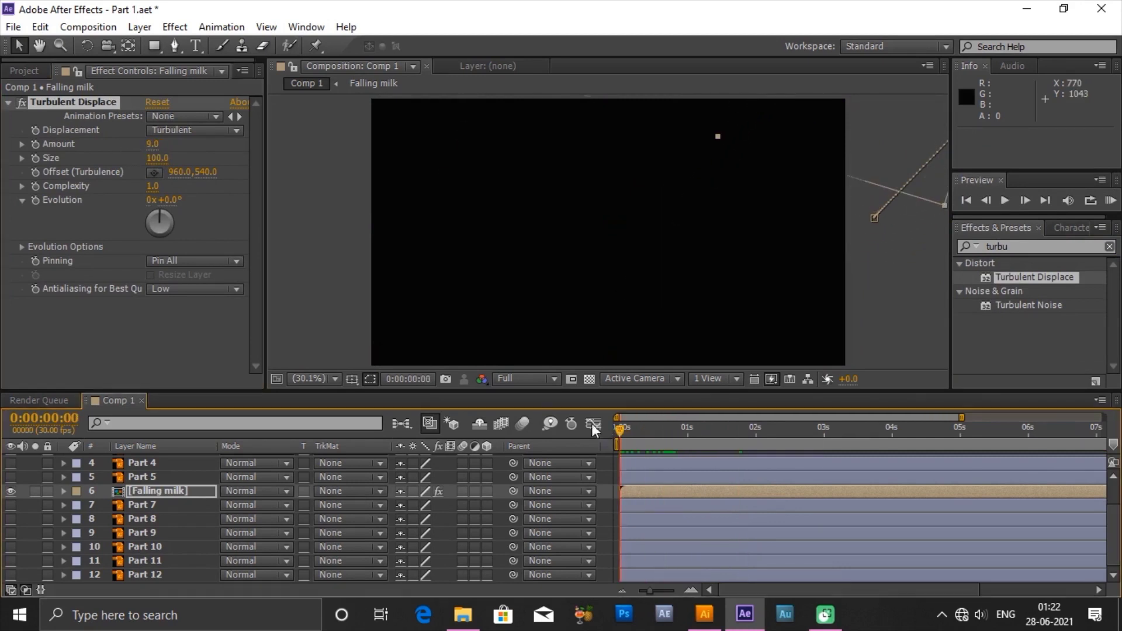
click(35, 201)
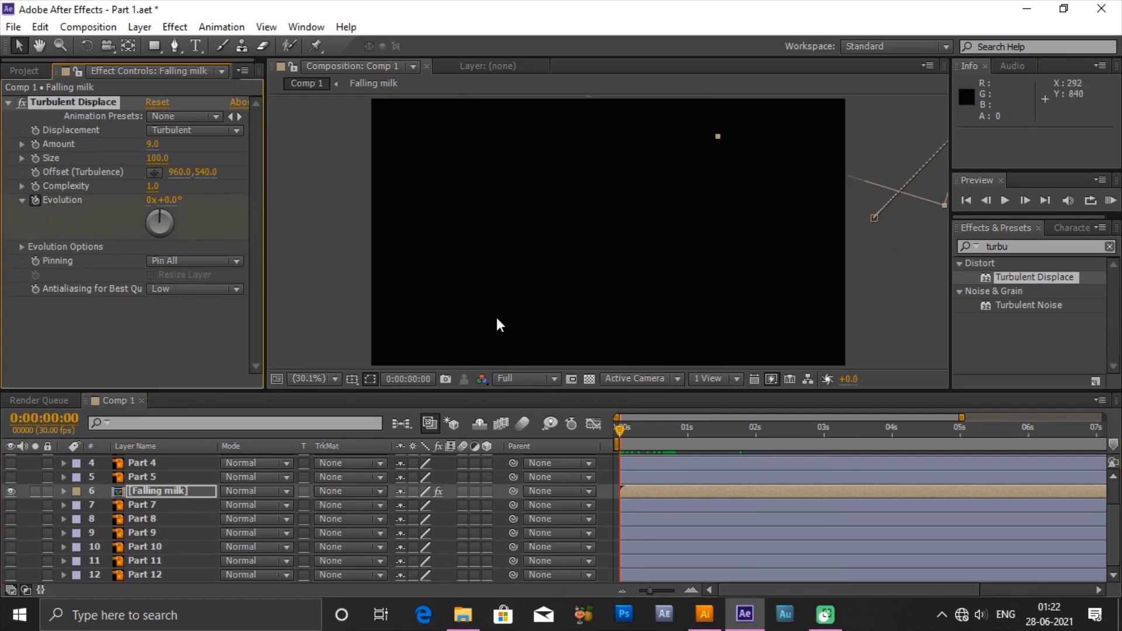
- Add an Evolution keyframe at 0:00:08:00 with the dial advanced several turns so the stream keeps rippling
drag(795, 433, 973, 444)
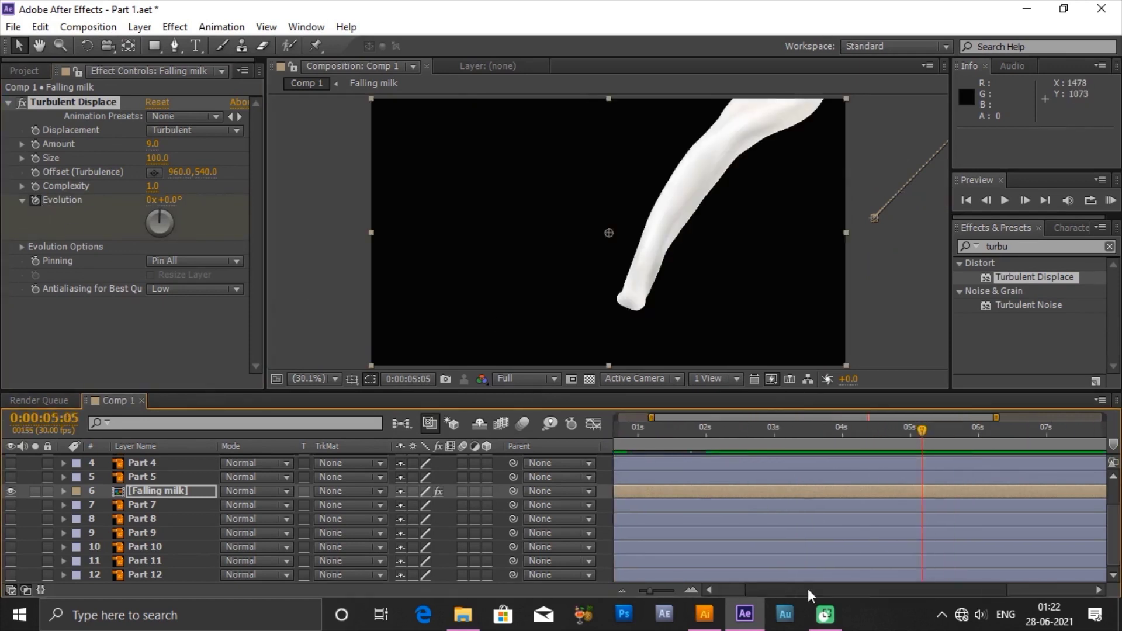
drag(807, 588, 893, 602)
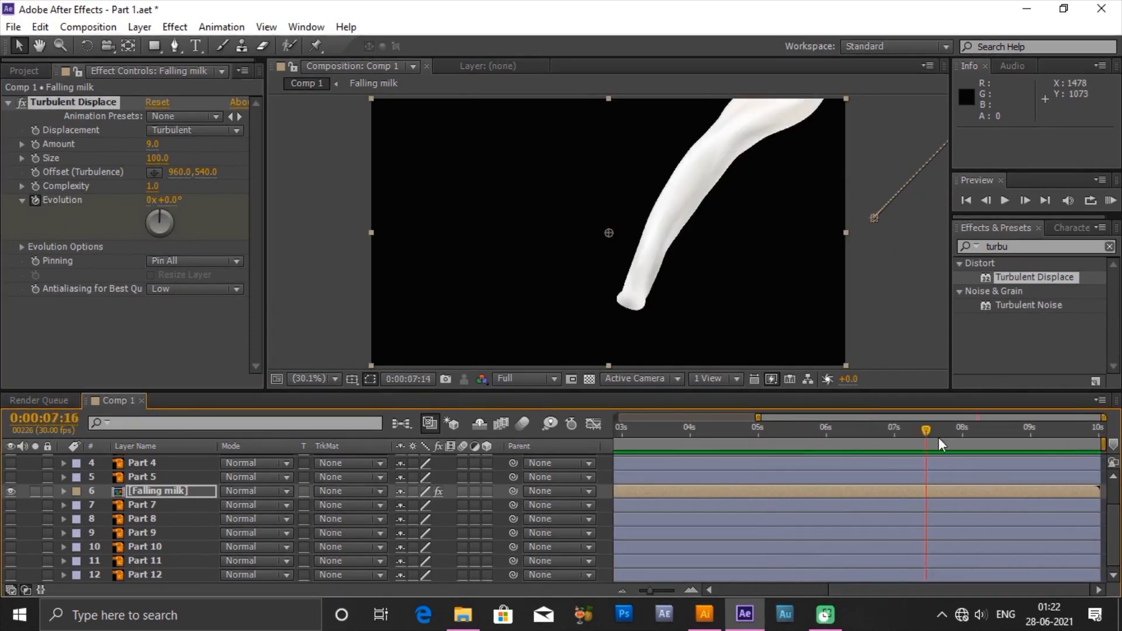
click(964, 443)
mouse_move(830, 591)
mouse_down()
mouse_move(678, 588)
mouse_move(808, 591)
mouse_up()
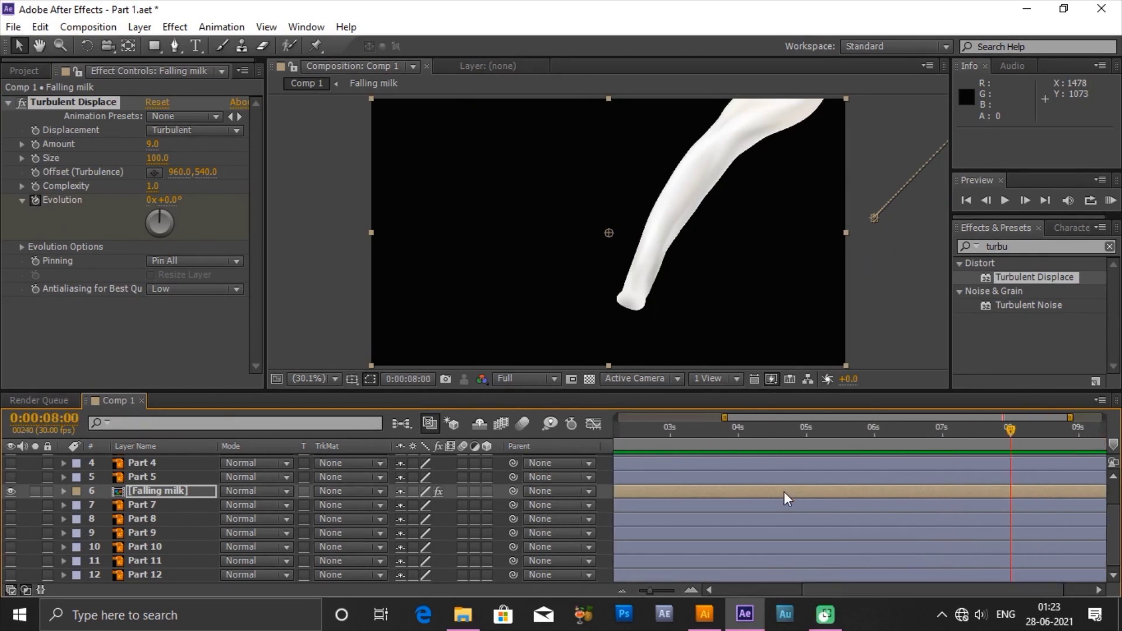
mouse_move(160, 212)
mouse_down()
mouse_move(168, 233)
mouse_move(144, 220)
mouse_move(157, 217)
mouse_up()
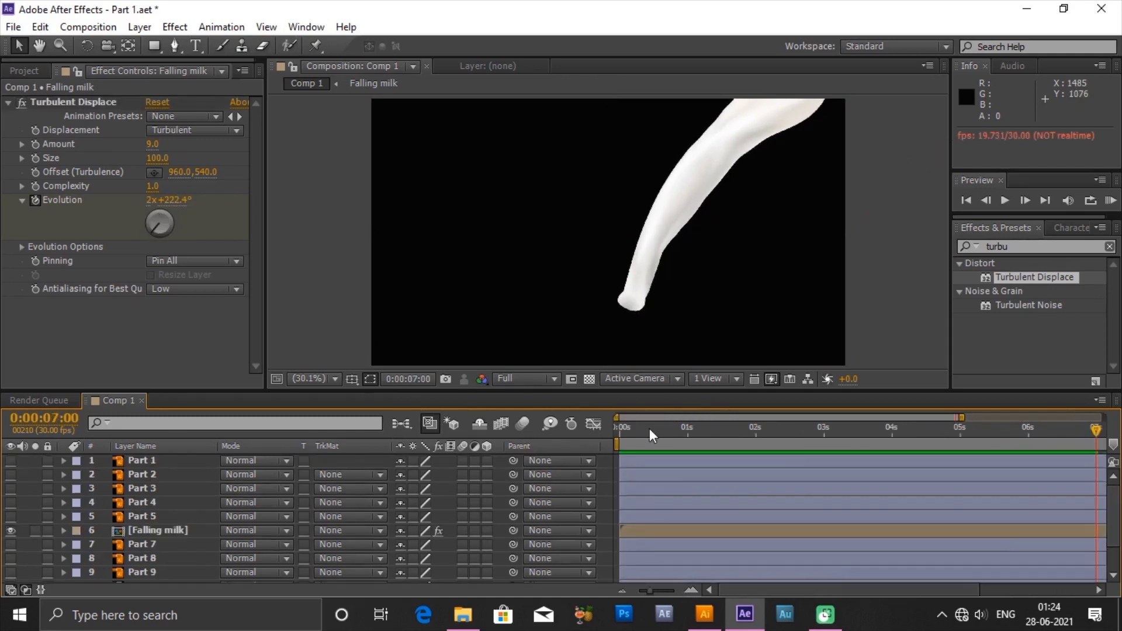
- Place composition marker 1 at 0:00:02:00
drag(650, 429, 756, 451)
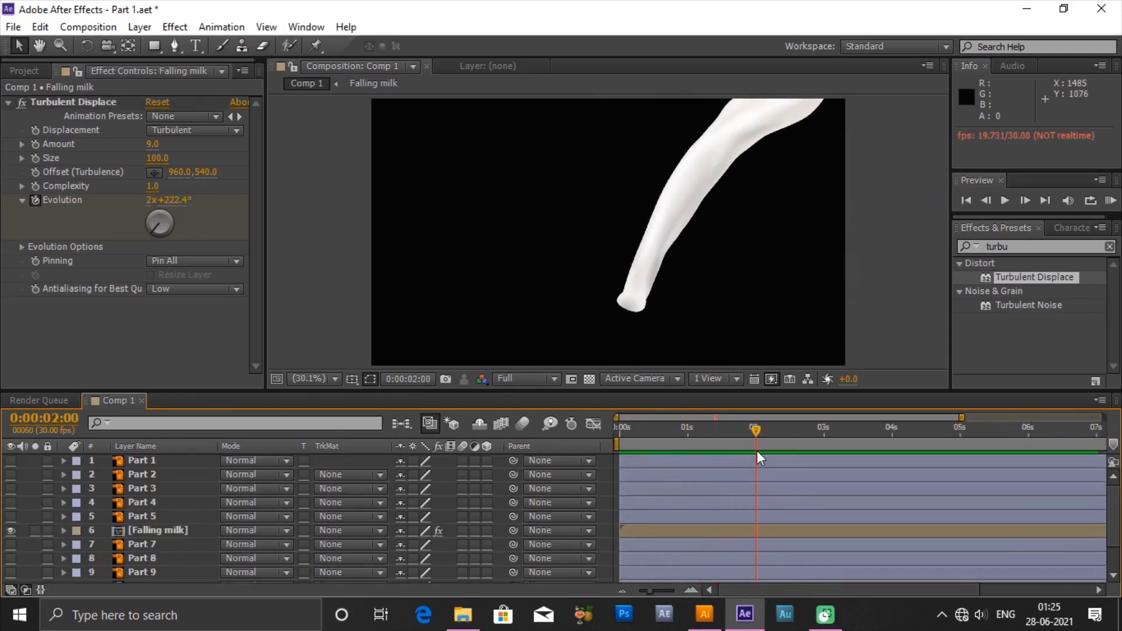
drag(1115, 446, 805, 465)
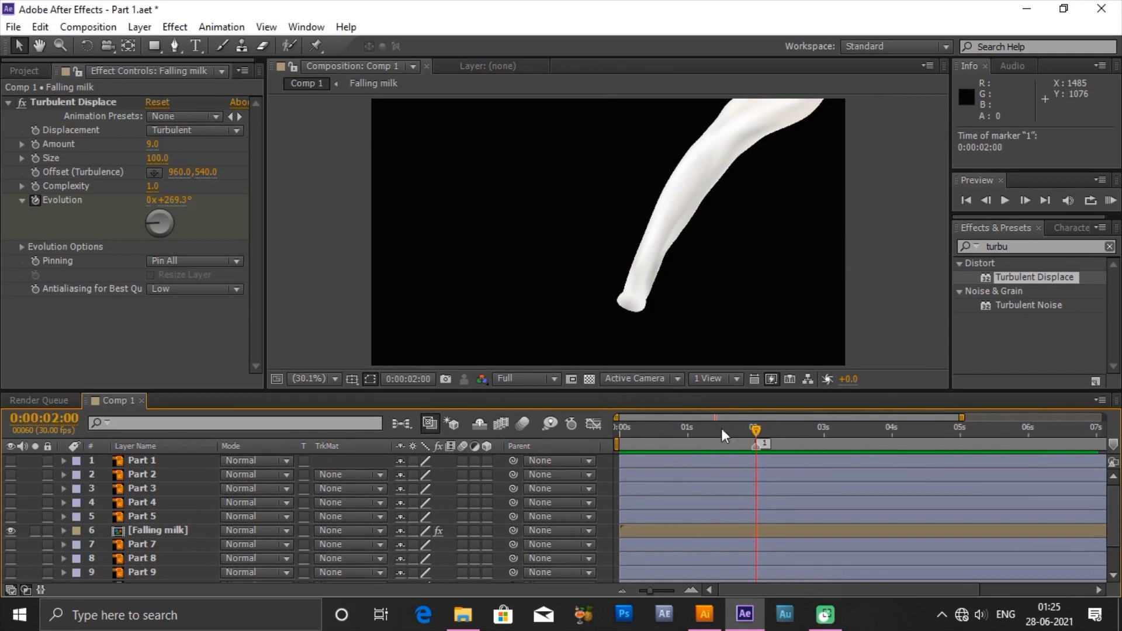
- Show and hide the Part 1, Part 2 and Part 3 layers one by one to examine their splash shapes
click(11, 460)
click(10, 460)
click(11, 461)
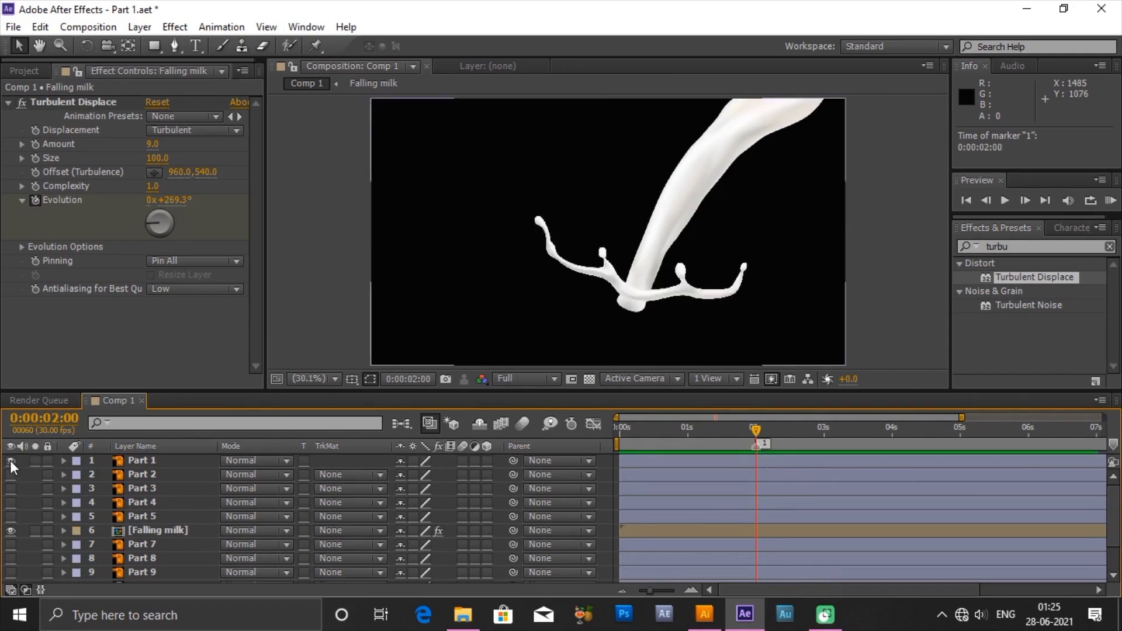
click(9, 460)
click(9, 475)
click(10, 475)
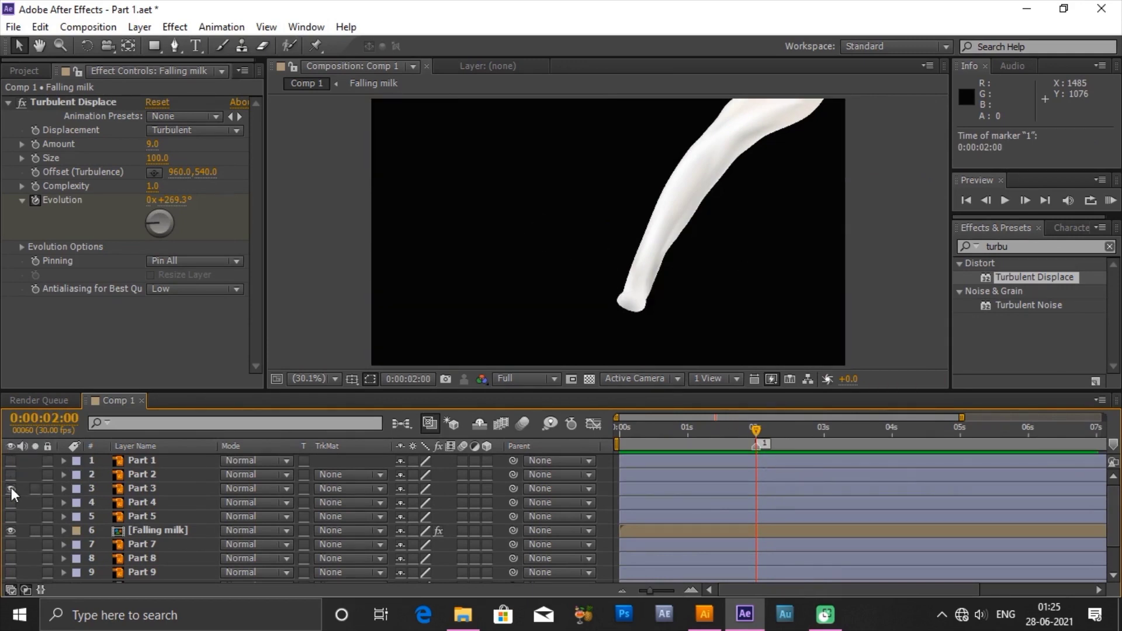
click(12, 488)
click(12, 488)
- Make the Part 7 layer visible and shift it in time to start at the 0:00:02:00 marker
click(11, 545)
click(136, 543)
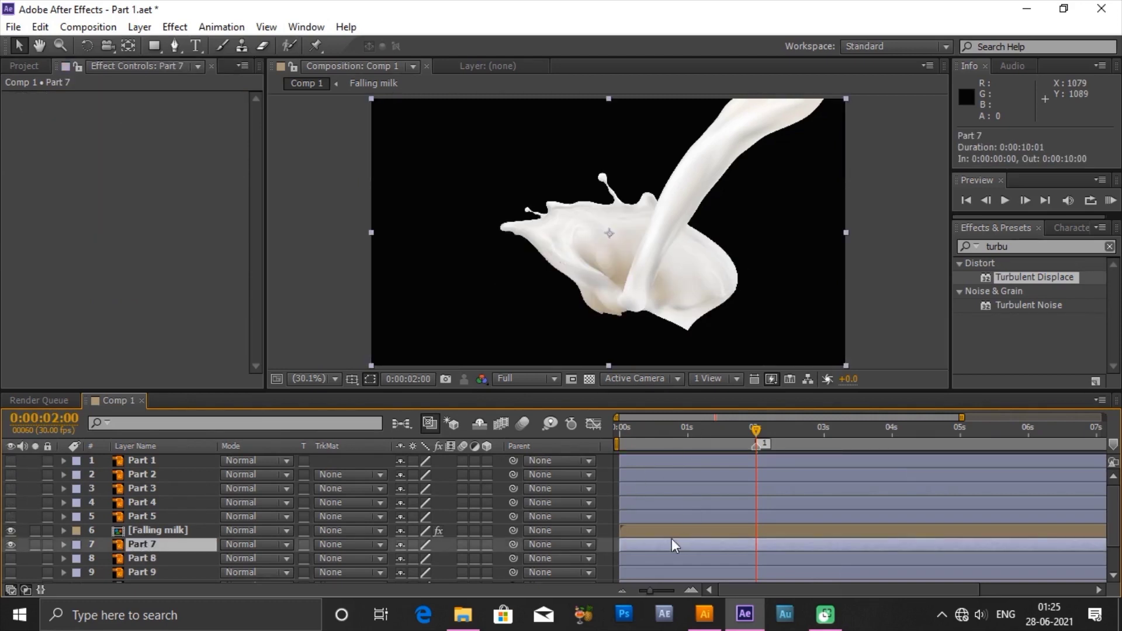
drag(644, 547, 763, 551)
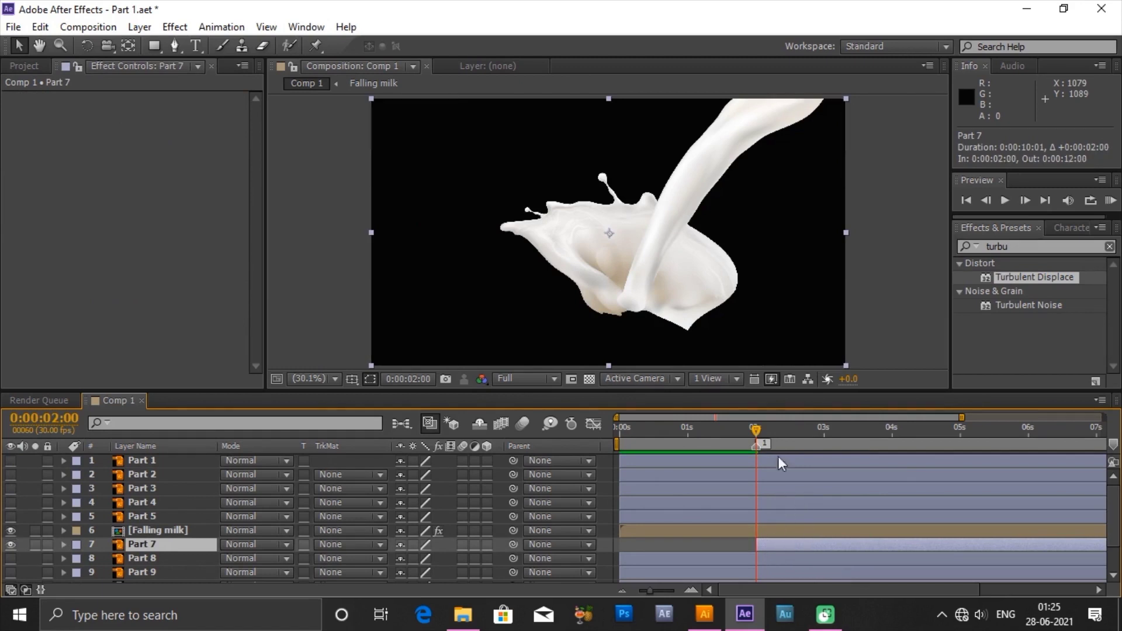
- Add Puppet pins to Part 7 at 0:00:03:00, covering the base, left tip, upper rim, droplet, right edge and inside of the splash
drag(758, 427, 827, 447)
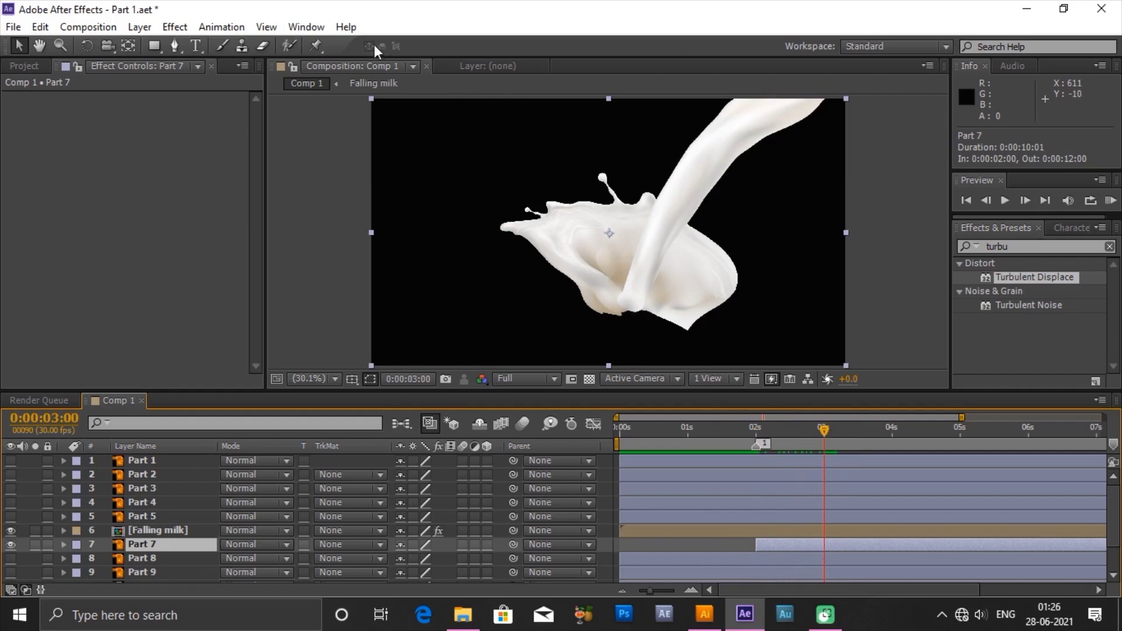
click(315, 46)
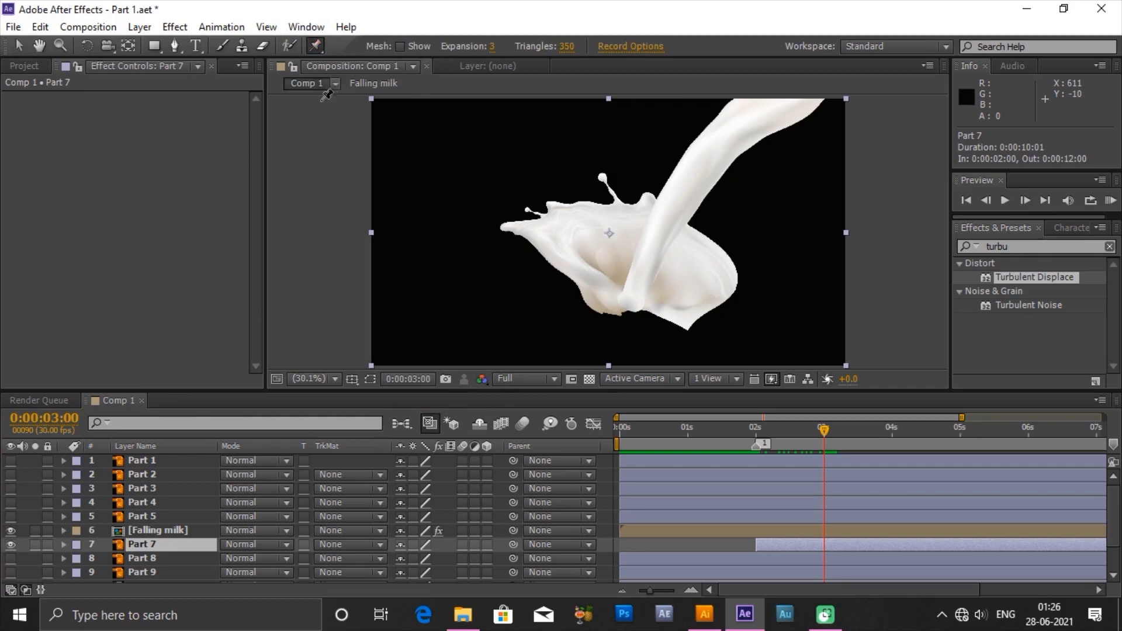
click(621, 307)
click(512, 226)
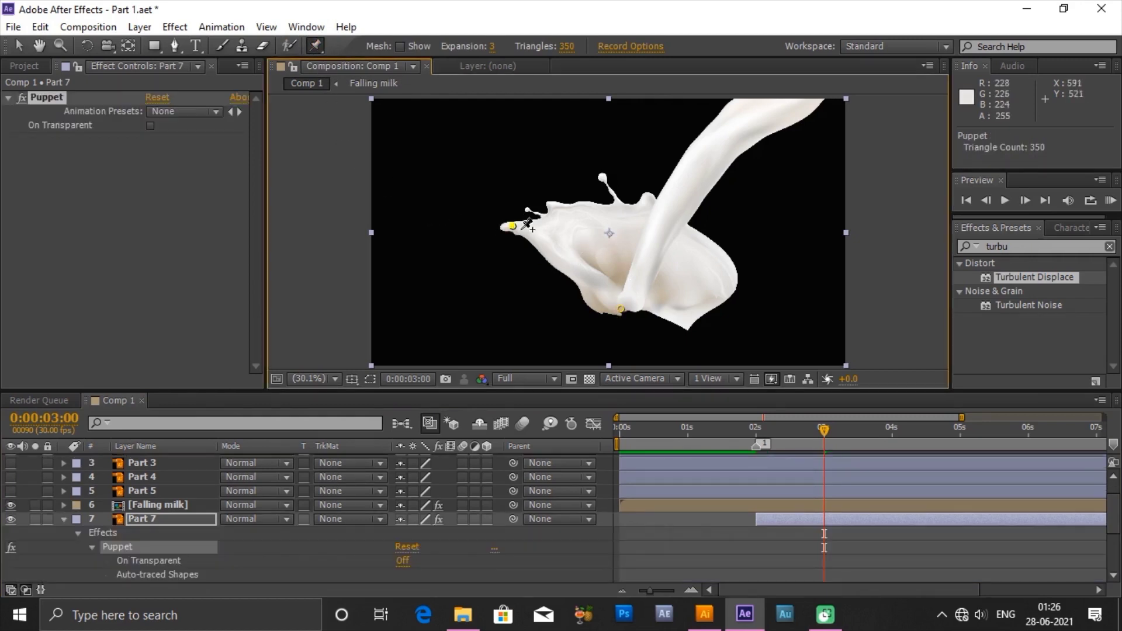
click(618, 207)
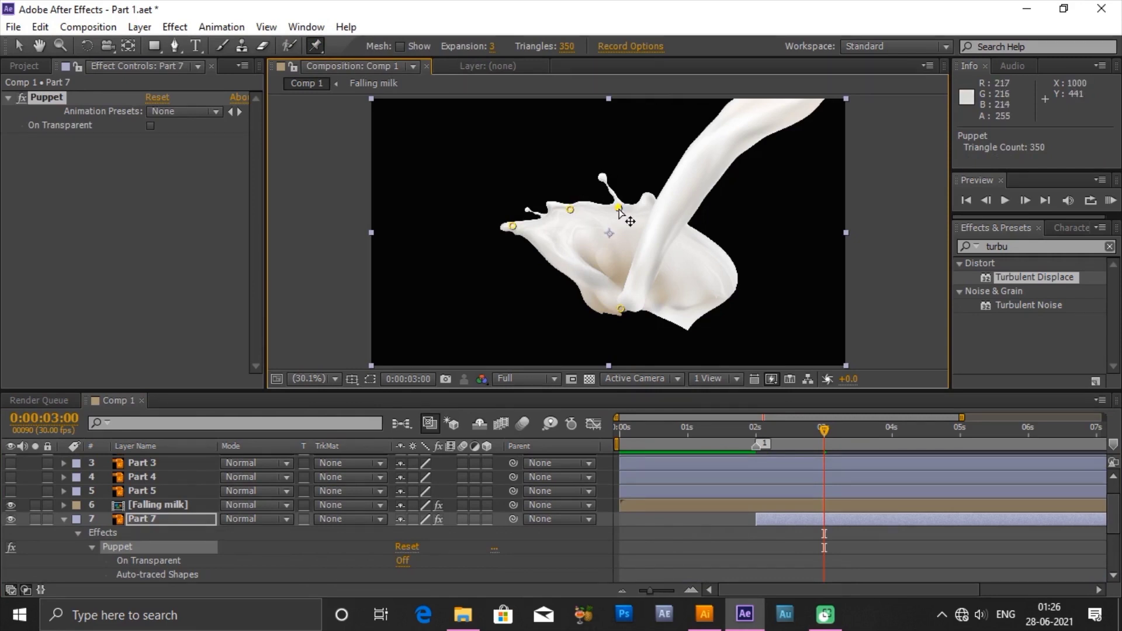
click(601, 177)
click(648, 197)
click(683, 231)
click(726, 258)
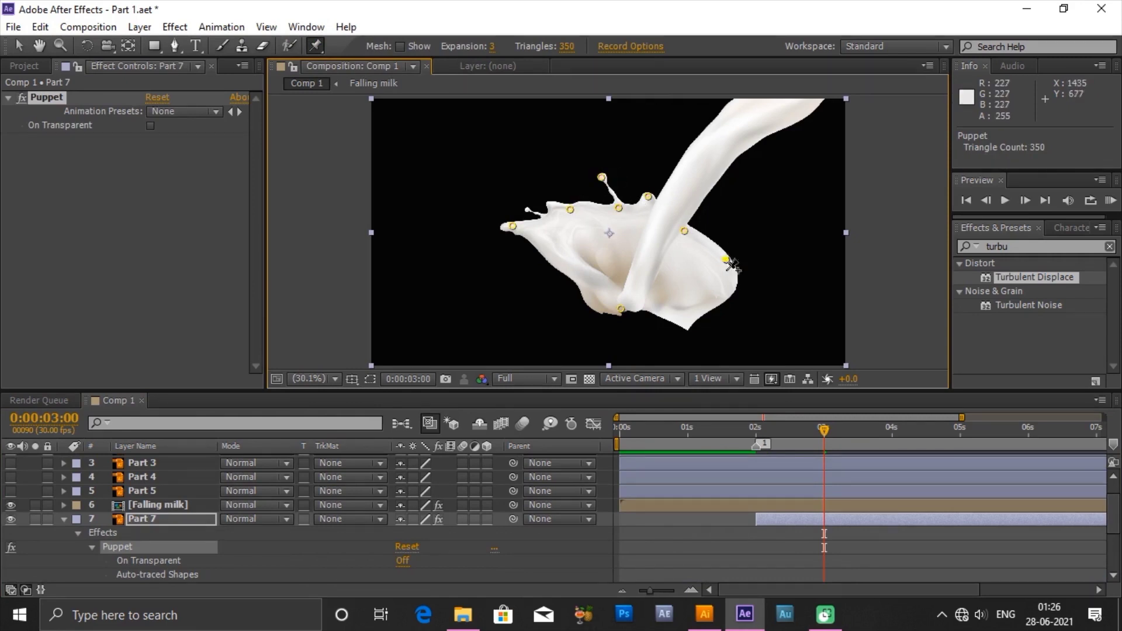
click(699, 315)
click(692, 285)
click(648, 254)
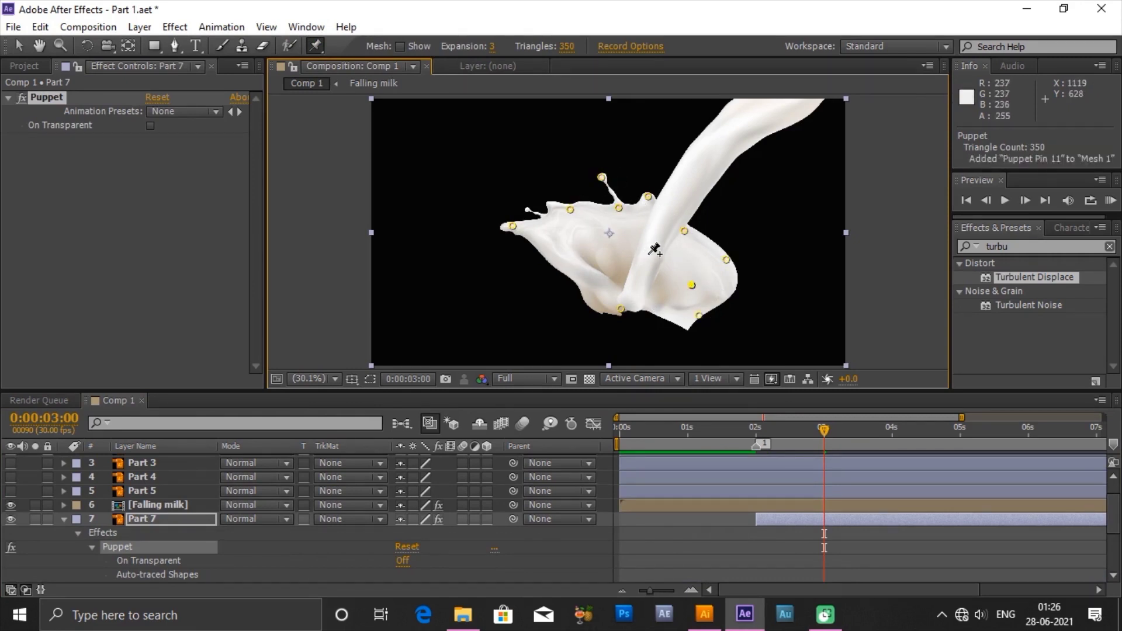
click(598, 248)
click(565, 266)
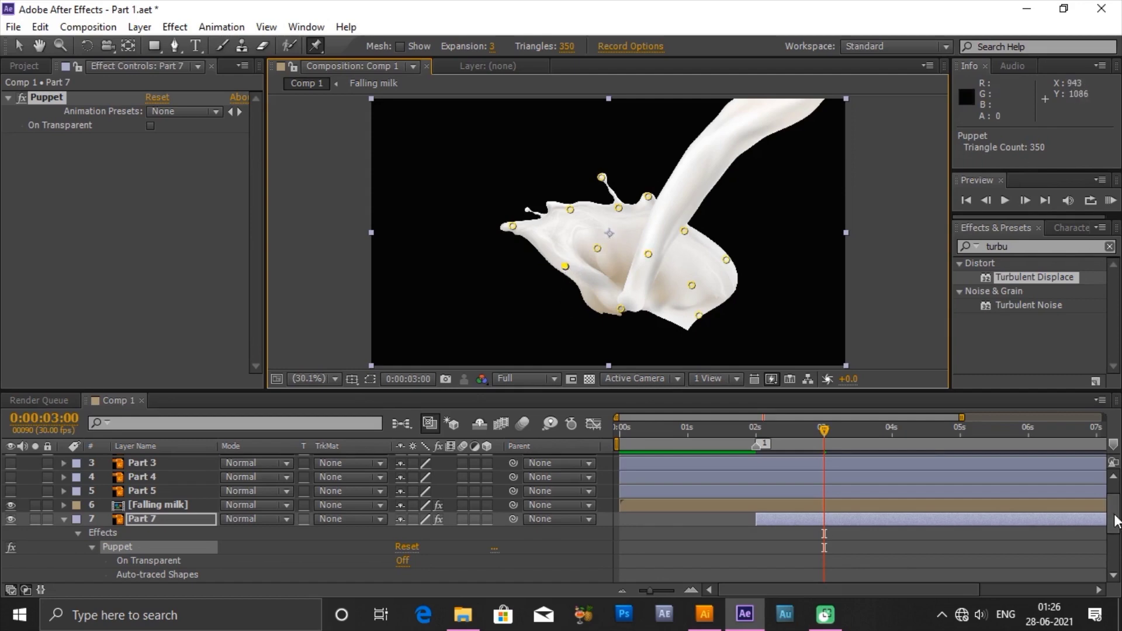
- Collapse Part 7's splash at 0:00:02:00 by moving its outer and inner Puppet pins close to the stream's lower end
drag(1117, 515, 1118, 529)
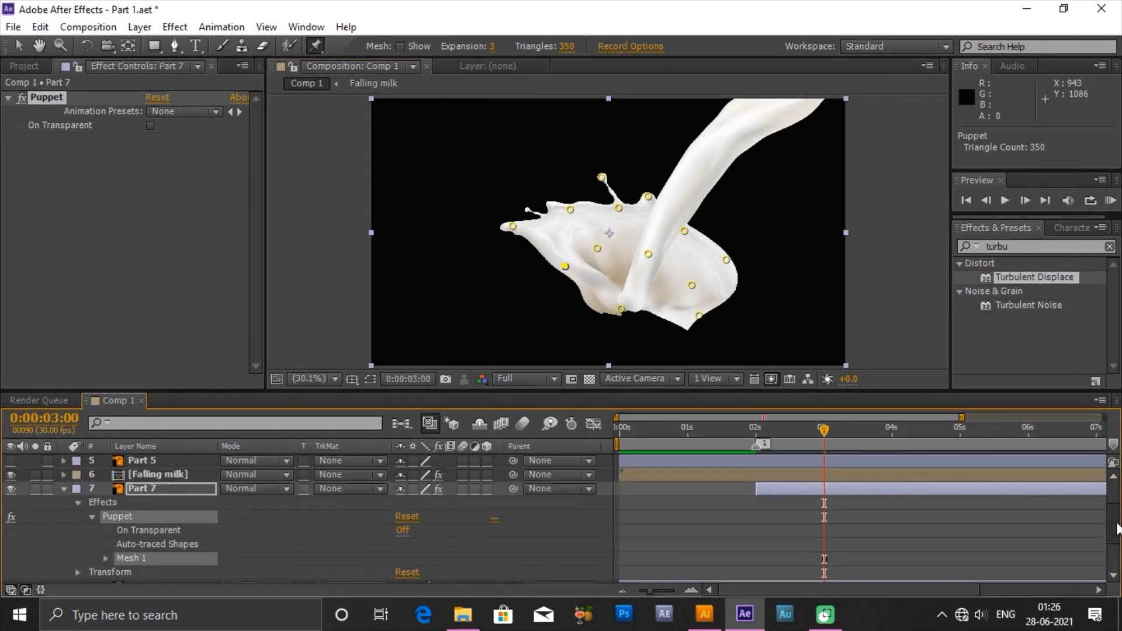
click(776, 431)
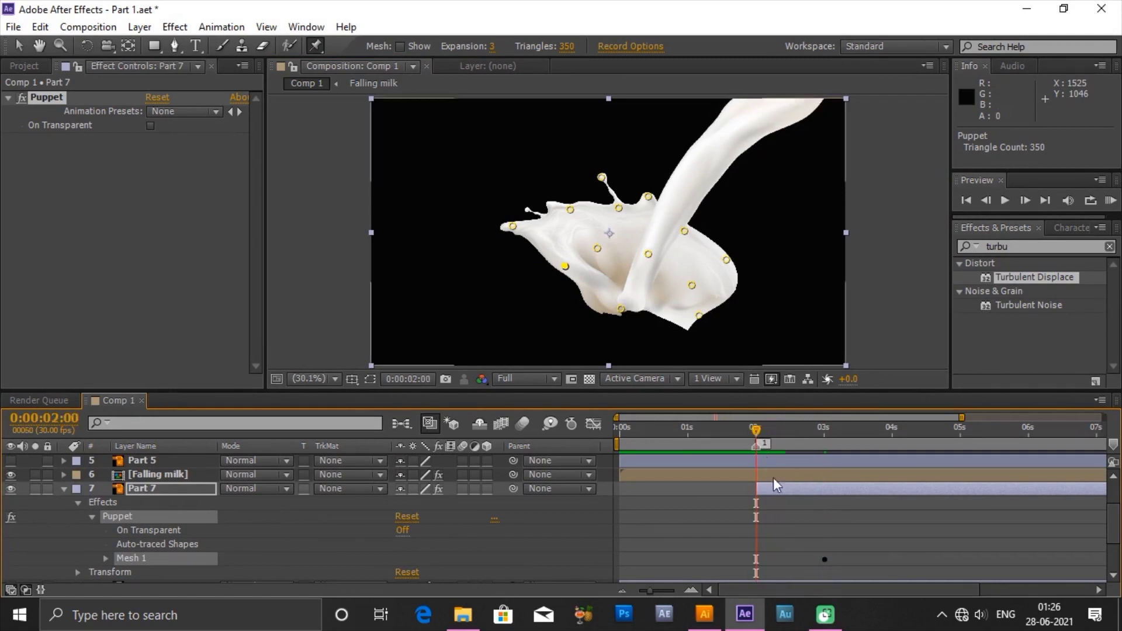
drag(565, 267, 611, 280)
drag(692, 286, 623, 304)
drag(700, 317, 646, 313)
drag(726, 259, 661, 296)
drag(683, 231, 645, 293)
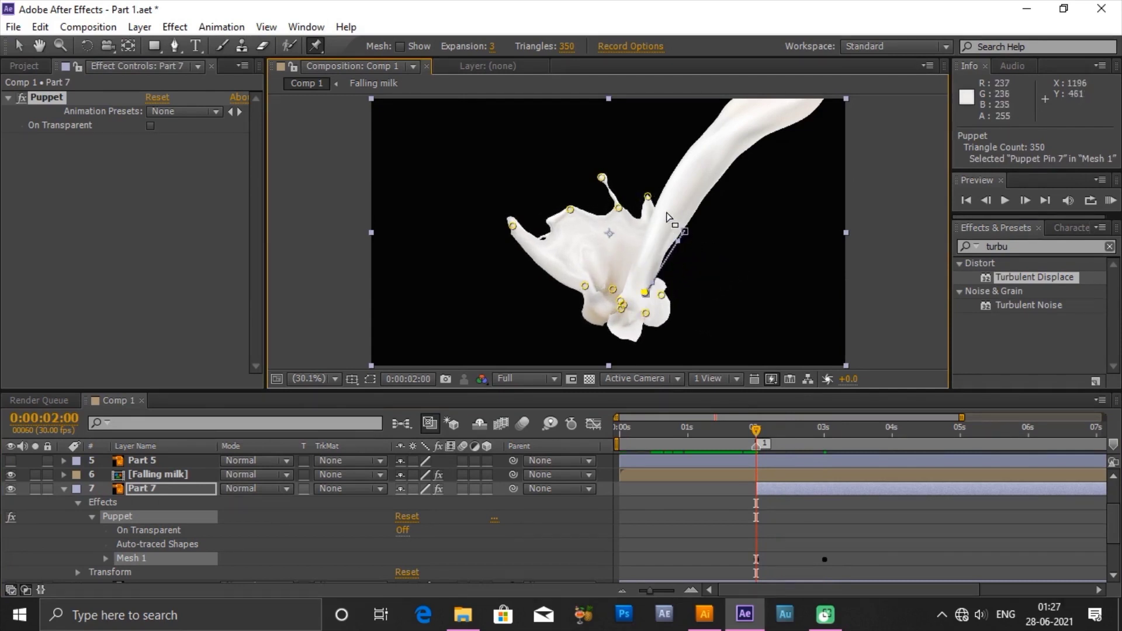
drag(648, 197, 634, 273)
drag(619, 207, 592, 298)
click(661, 295)
scroll(636, 298, up, 1)
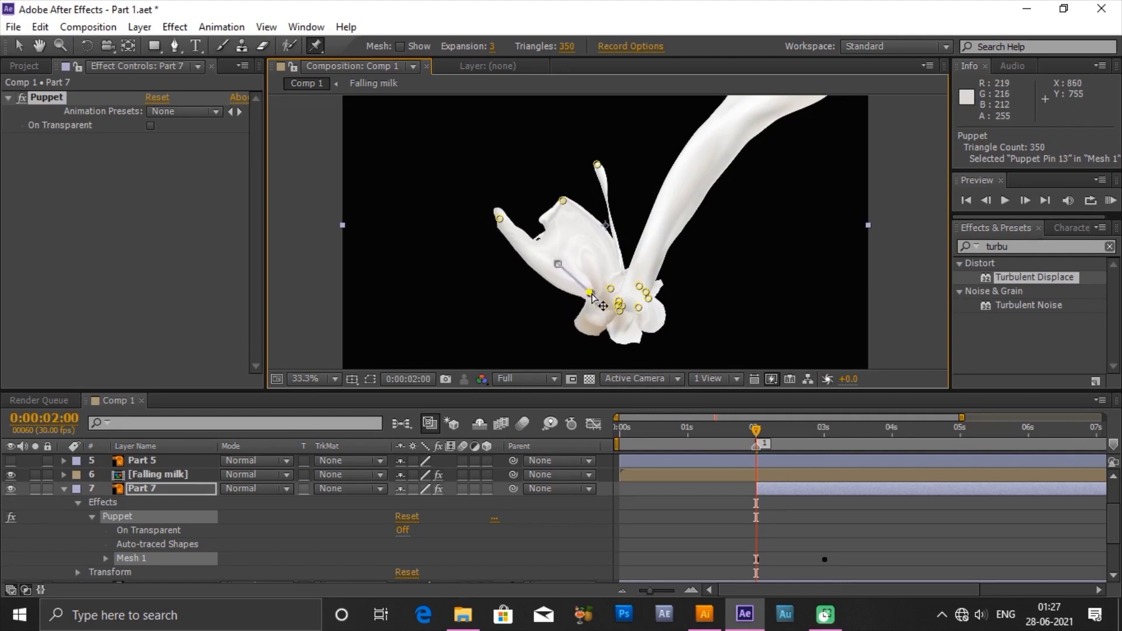
drag(500, 218, 594, 316)
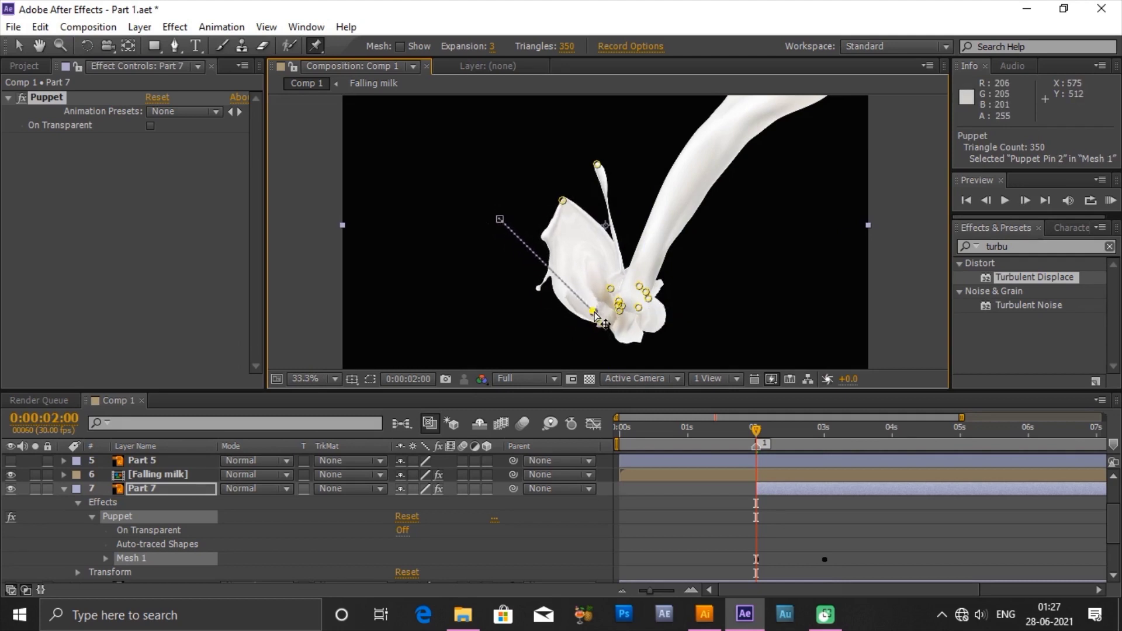
drag(562, 200, 608, 295)
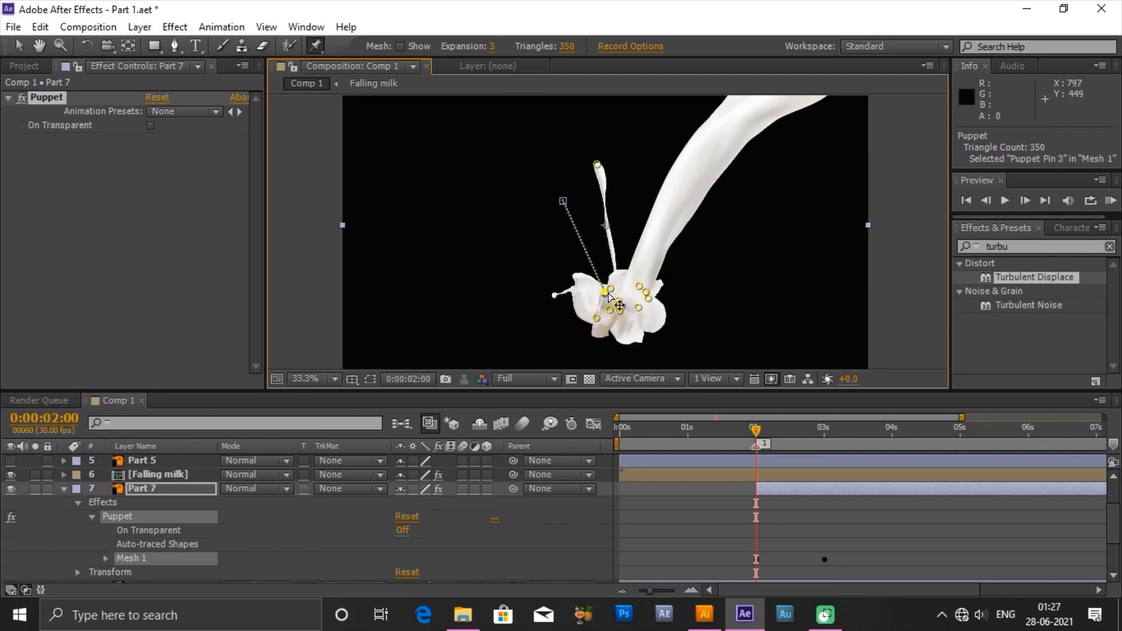
drag(597, 164, 611, 282)
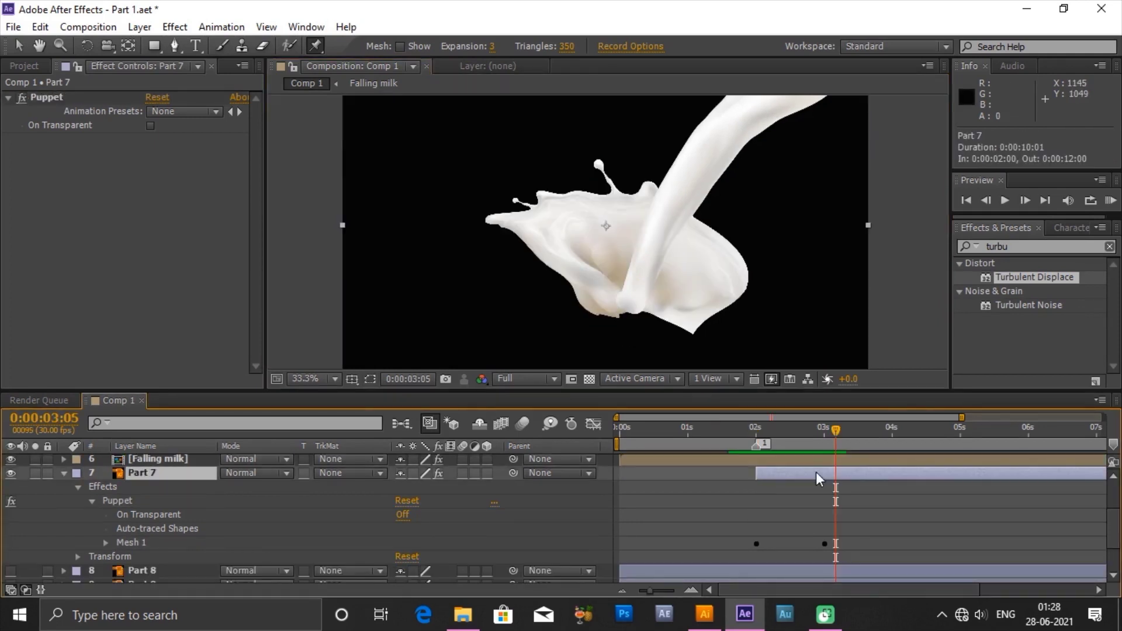
- Reveal Part 7's keyframes and apply Easy Ease to all of its Puppet pin position keyframes
key(u)
drag(1116, 508, 1119, 561)
drag(848, 514, 718, 487)
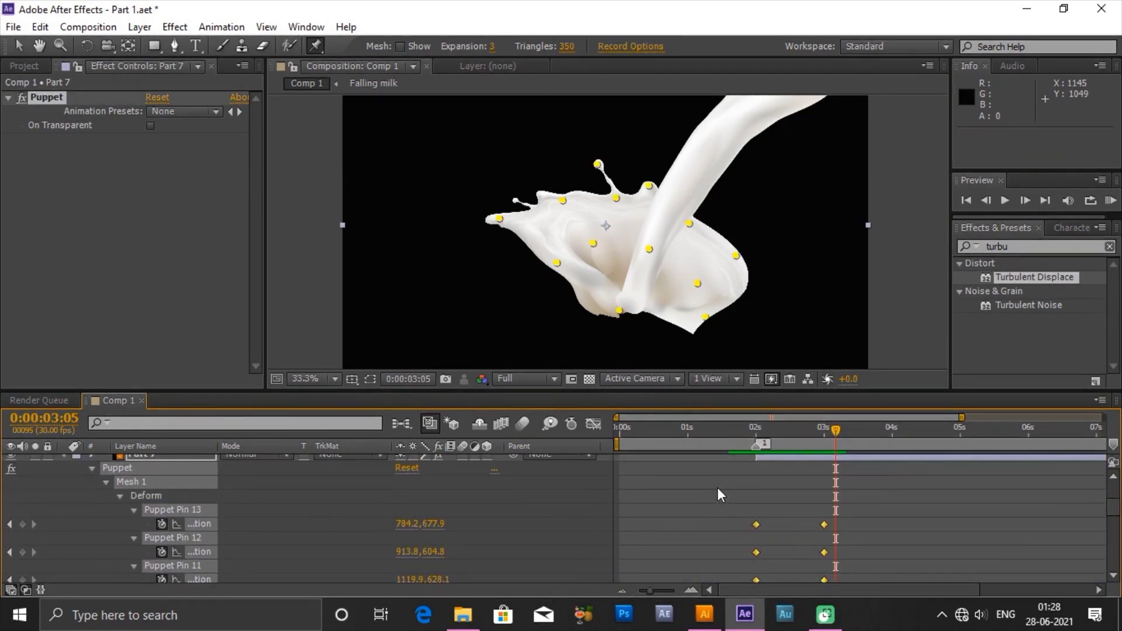
key(F9)
- Set the speed graph influence into the 0:00:03:00 pin keyframes to about 65%, preview it and leave the Graph Editor
click(594, 423)
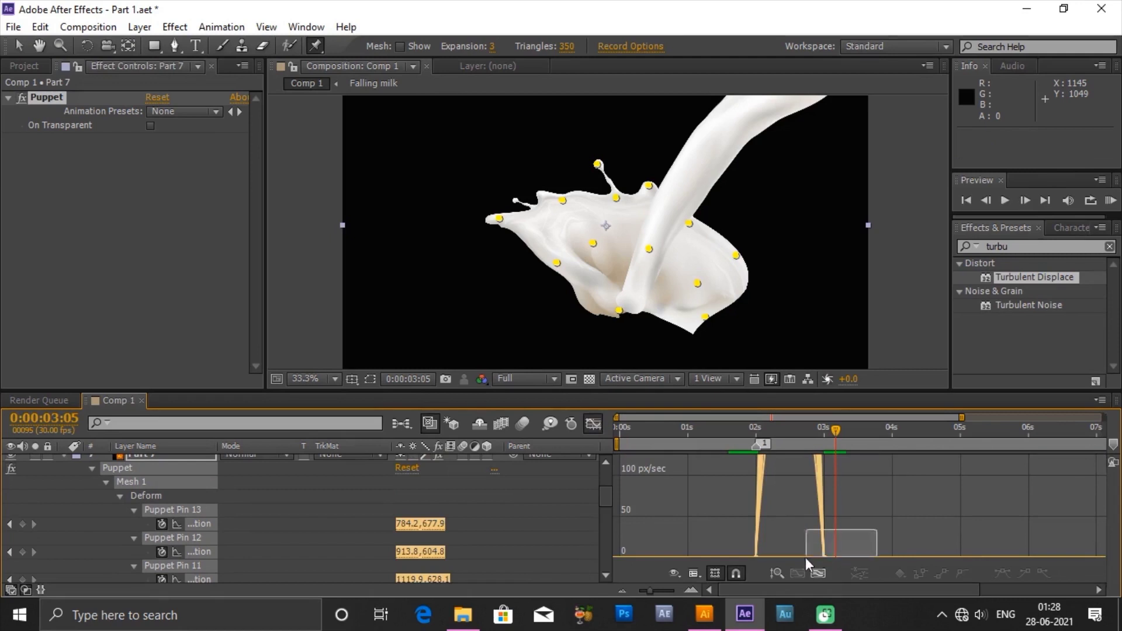
click(804, 574)
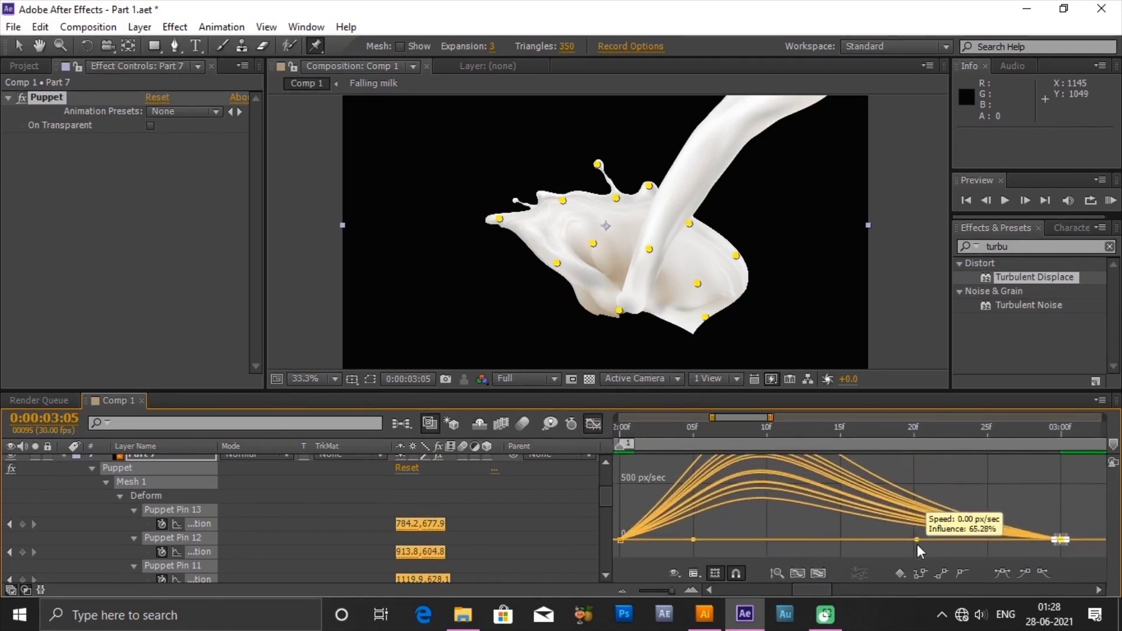
key(space)
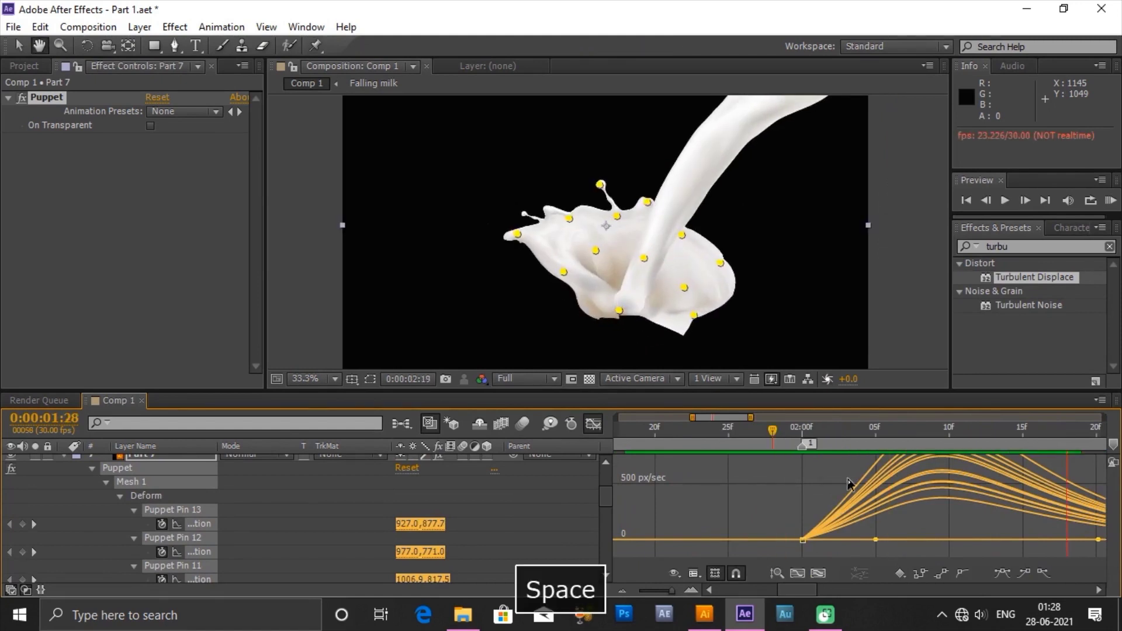
click(601, 423)
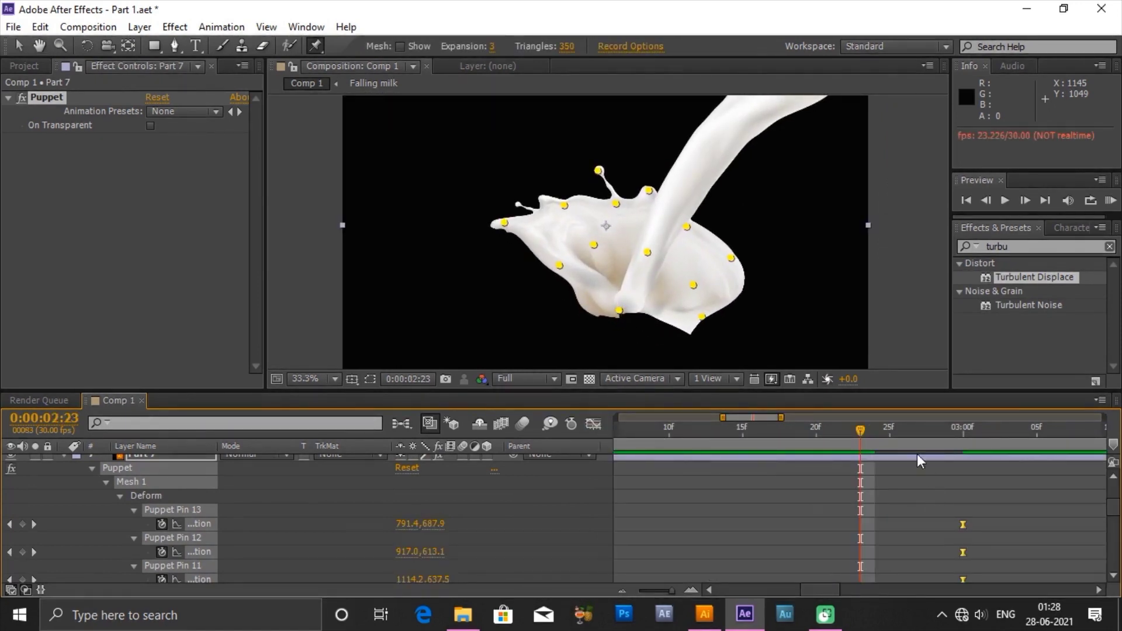
- Widen the visible timeline range and preview Part 7's splash expansion from 0:00:01:22
drag(782, 417, 865, 430)
drag(724, 417, 616, 416)
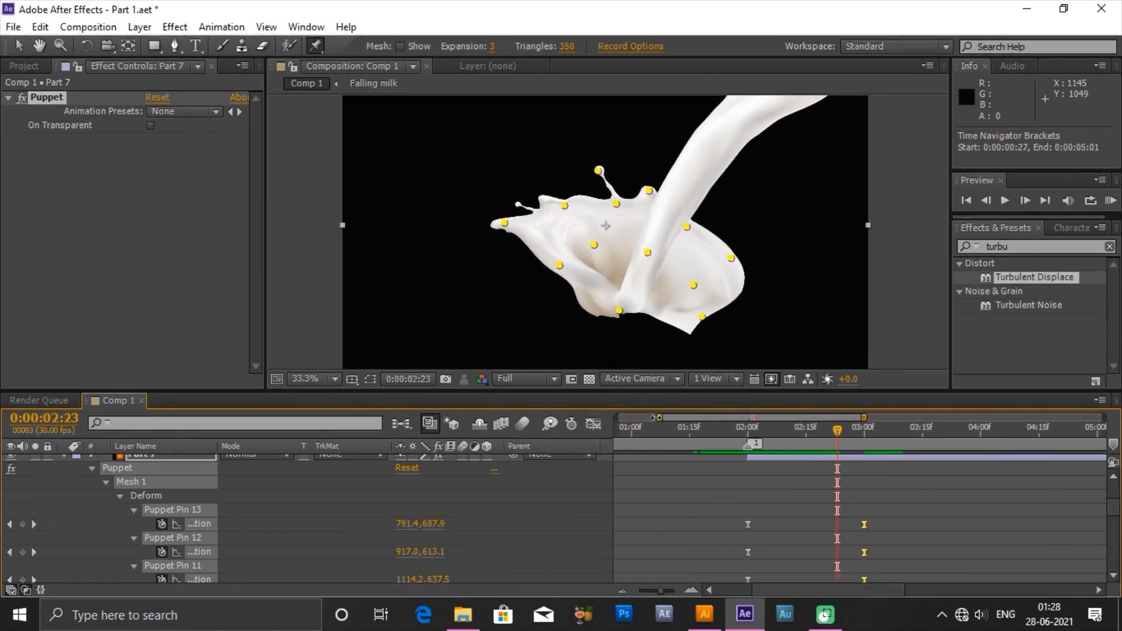
drag(865, 417, 951, 417)
click(742, 436)
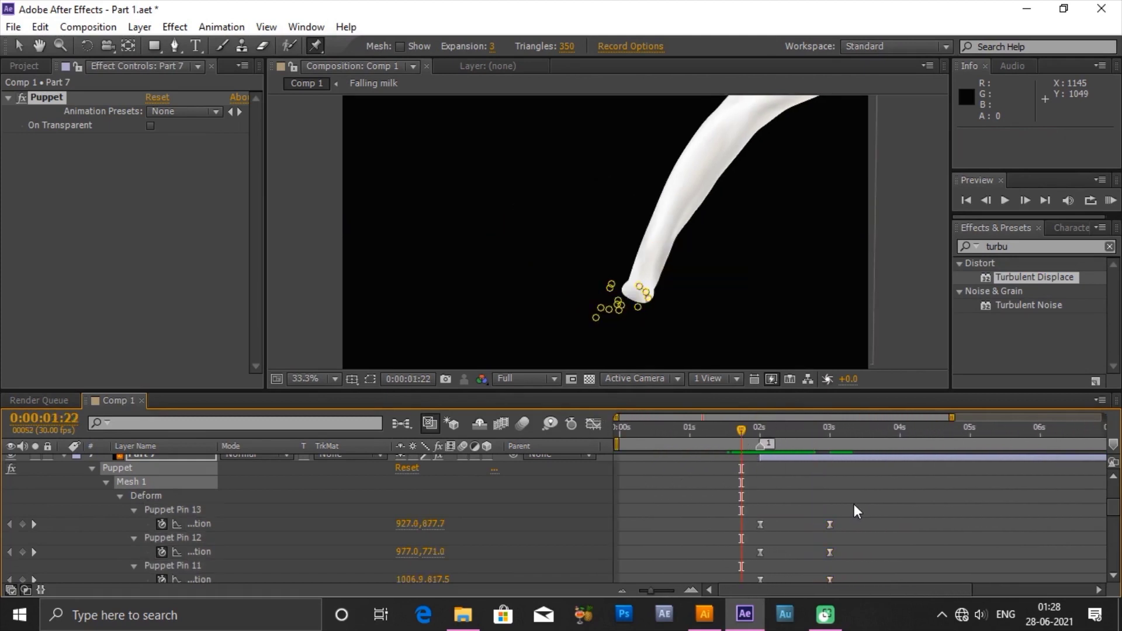
key(space)
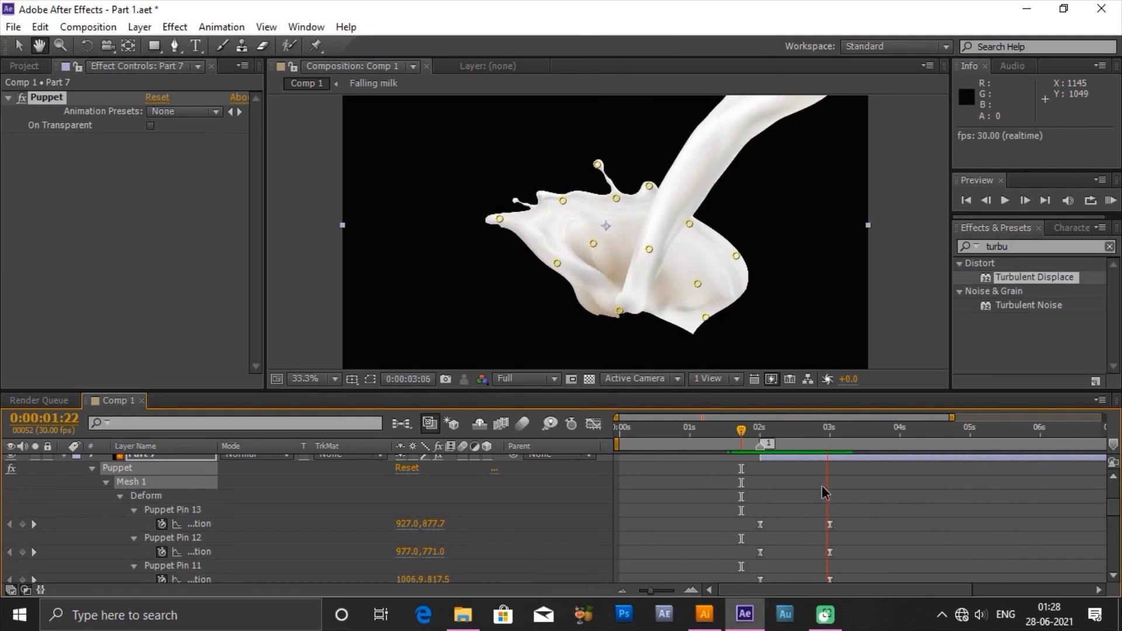
- Make the Part 1 layer visible and shift it in time so it starts at 0:00:02:00
key(space)
click(706, 463)
drag(792, 466, 796, 467)
click(798, 429)
click(10, 461)
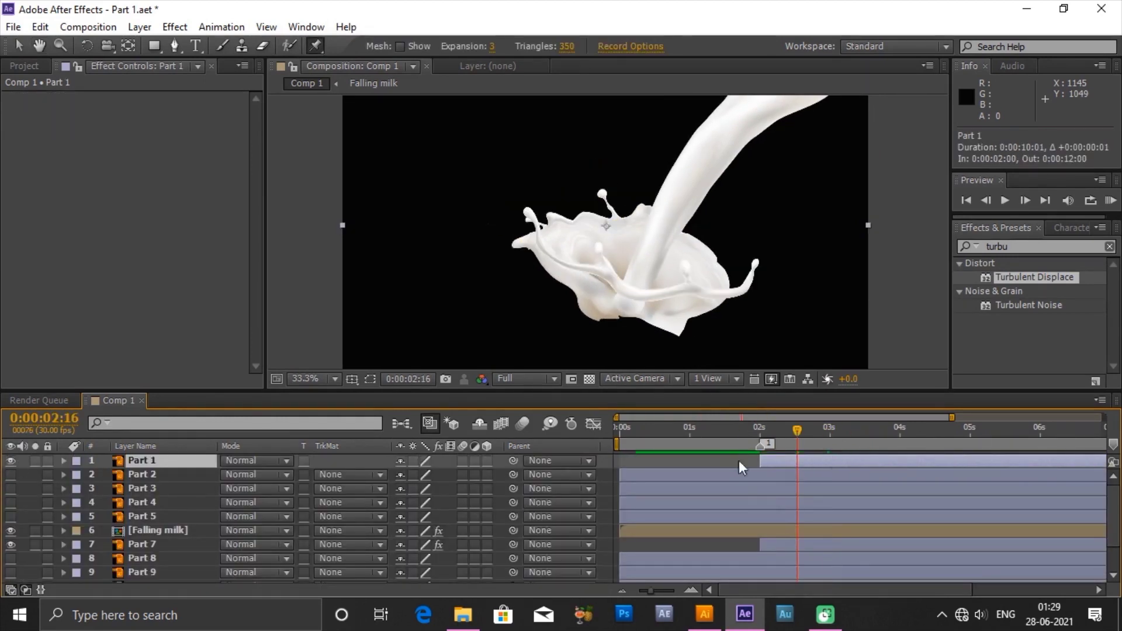
- At 0:00:03:00, place Puppet pins along Part 1's front splash rim, including its droplet tips
drag(798, 429, 830, 443)
click(754, 265)
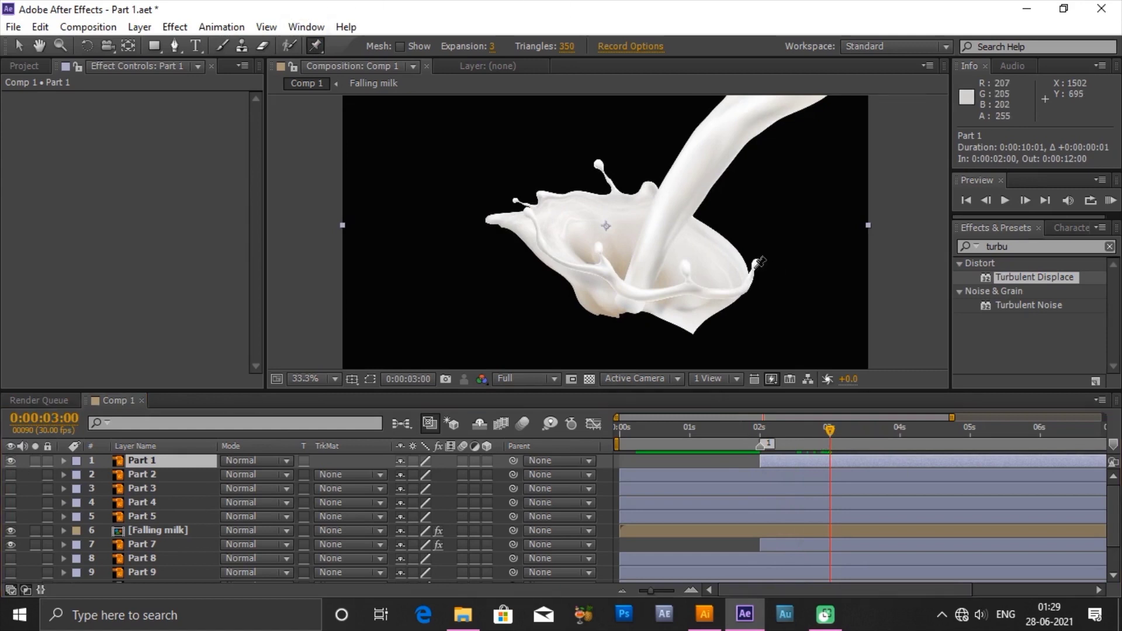
click(728, 294)
click(688, 289)
click(686, 267)
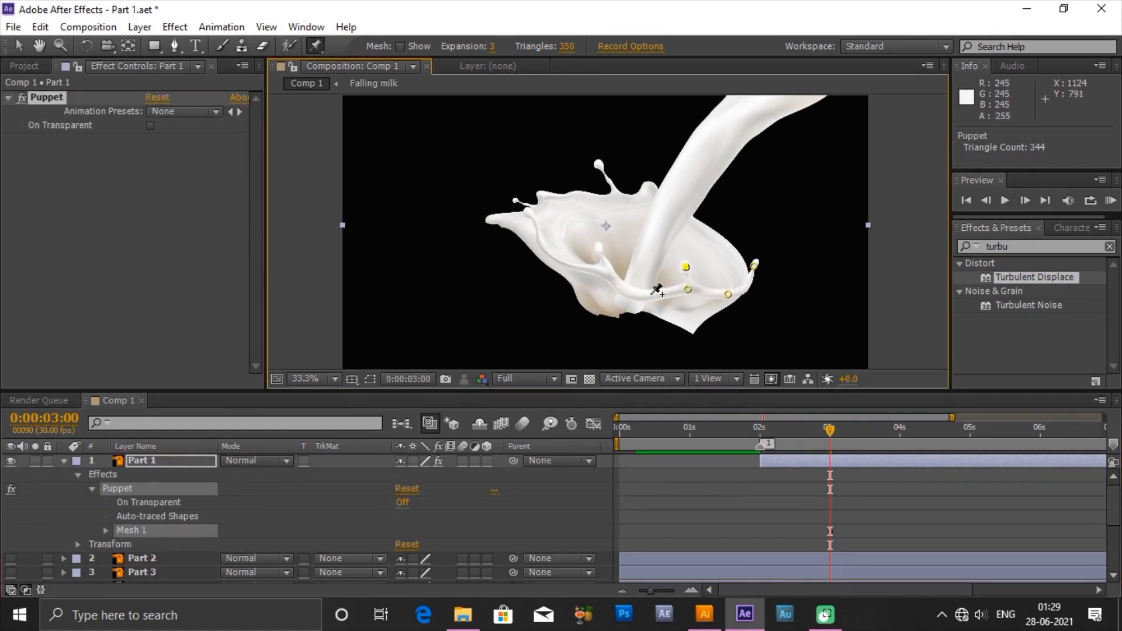
click(541, 237)
click(529, 212)
- Collapse Part 1's splash at 0:00:02:00 by moving its Puppet pins near the stream's lower end, and preview it
click(760, 428)
drag(686, 268, 655, 301)
drag(754, 266, 682, 313)
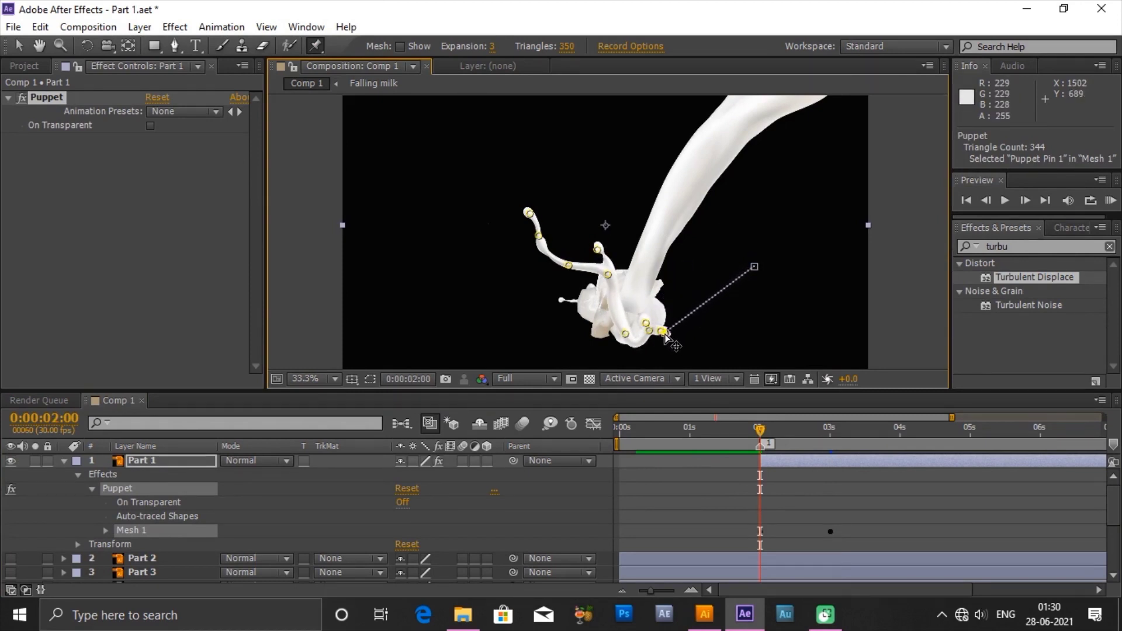
drag(598, 249, 622, 319)
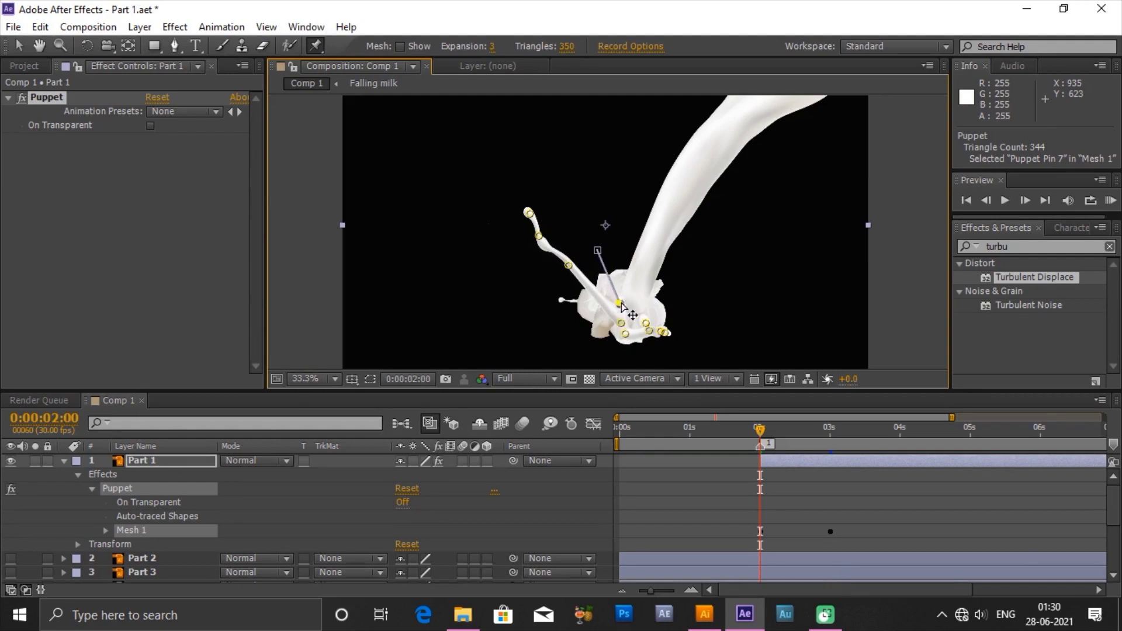
drag(568, 265, 603, 309)
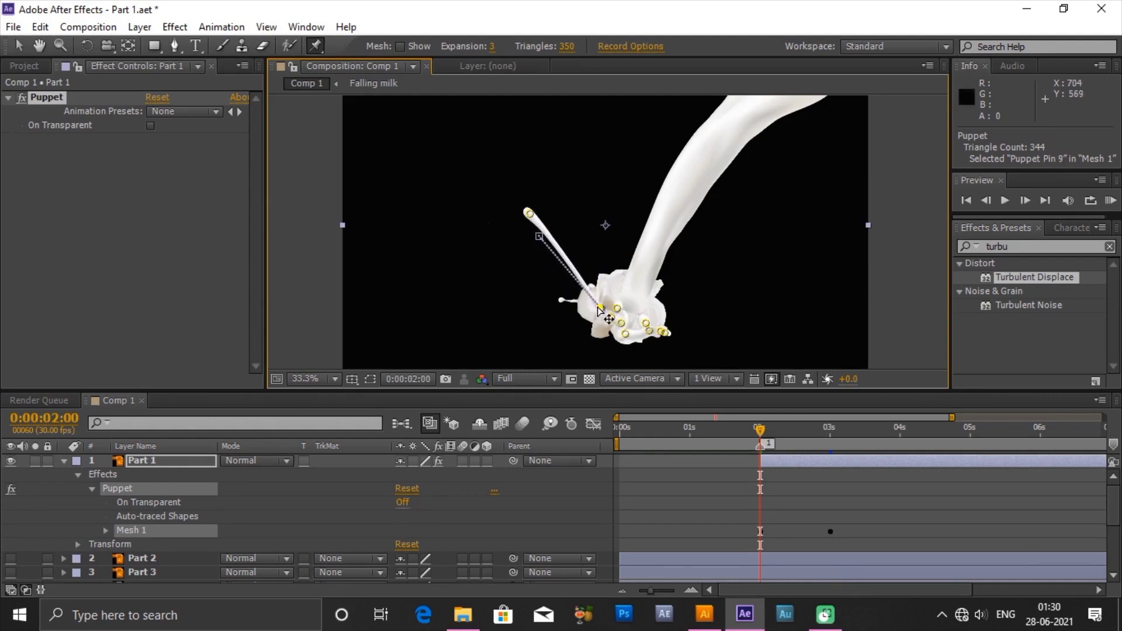
drag(529, 213, 600, 312)
key(space)
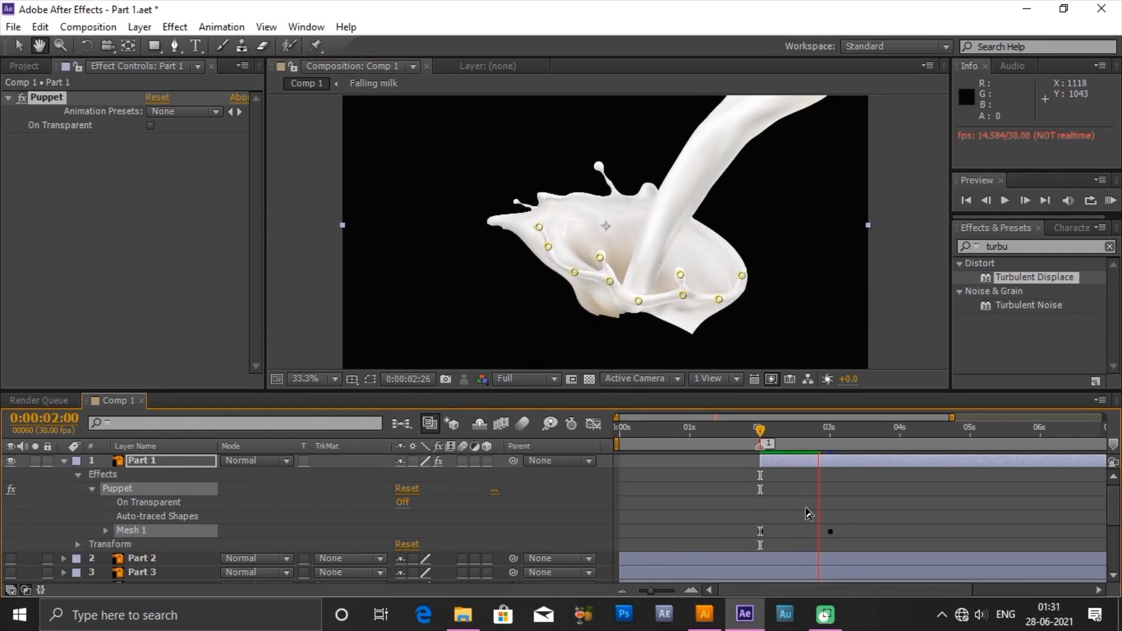
- Reveal Part 1's keyframes and apply Easy Ease to all of its Puppet pin position keyframes
click(814, 462)
key(u)
scroll(1117, 502, down, 2)
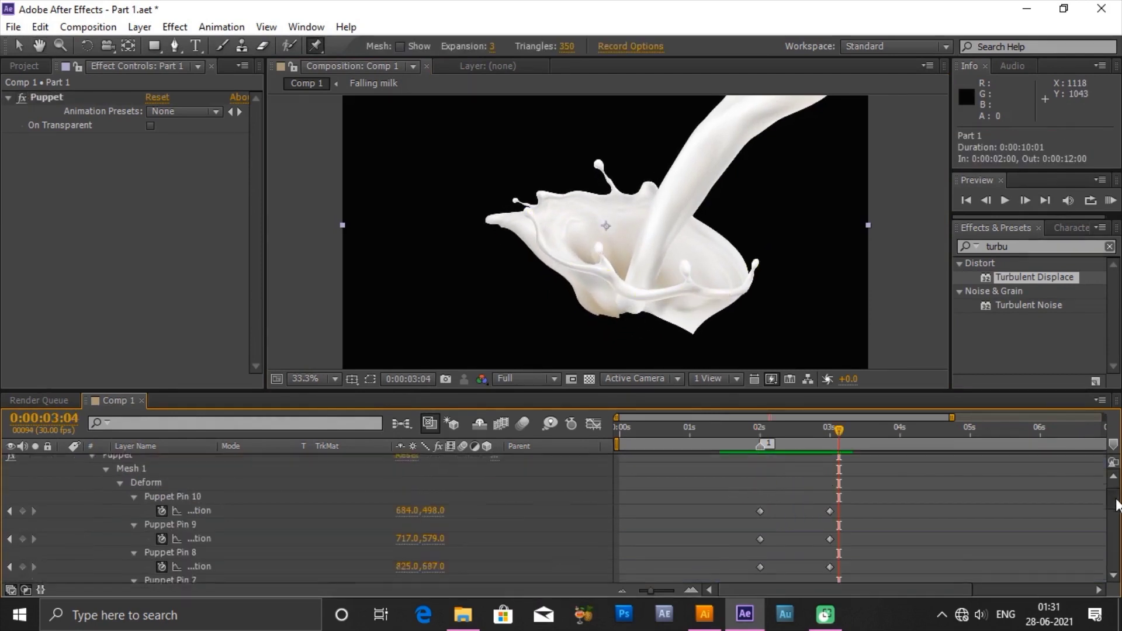
drag(889, 479, 725, 494)
key(F9)
- Lengthen the speed graph influence into Part 1's 0:00:03:00 pin keyframes, leave the Graph Editor and preview from 0:00:01:26
click(592, 426)
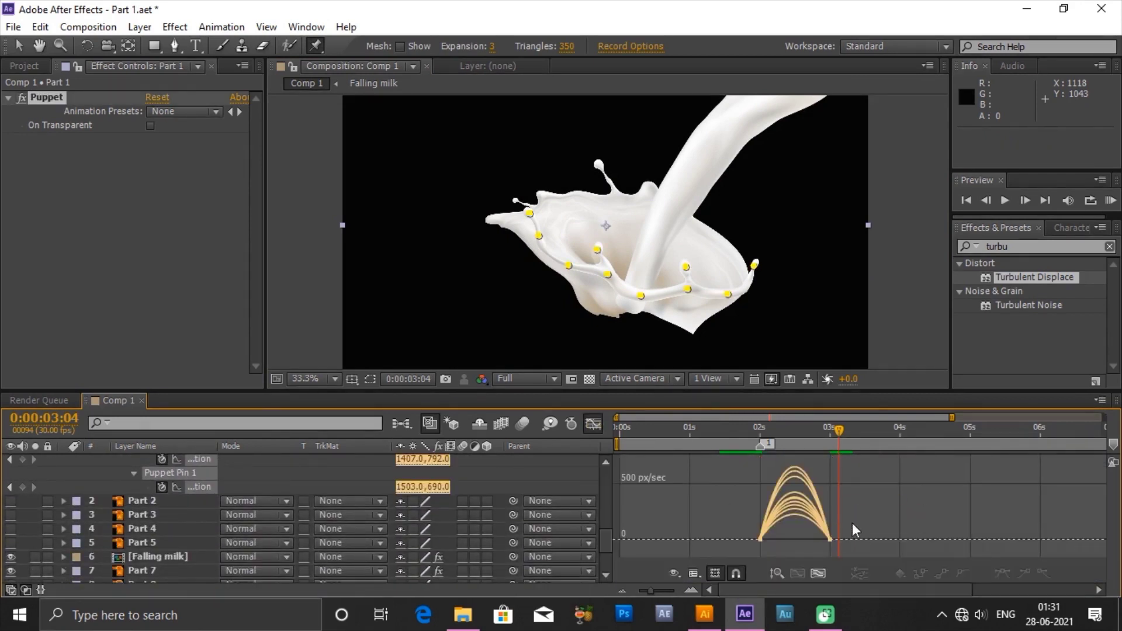
drag(820, 545, 809, 545)
key(shift+F3)
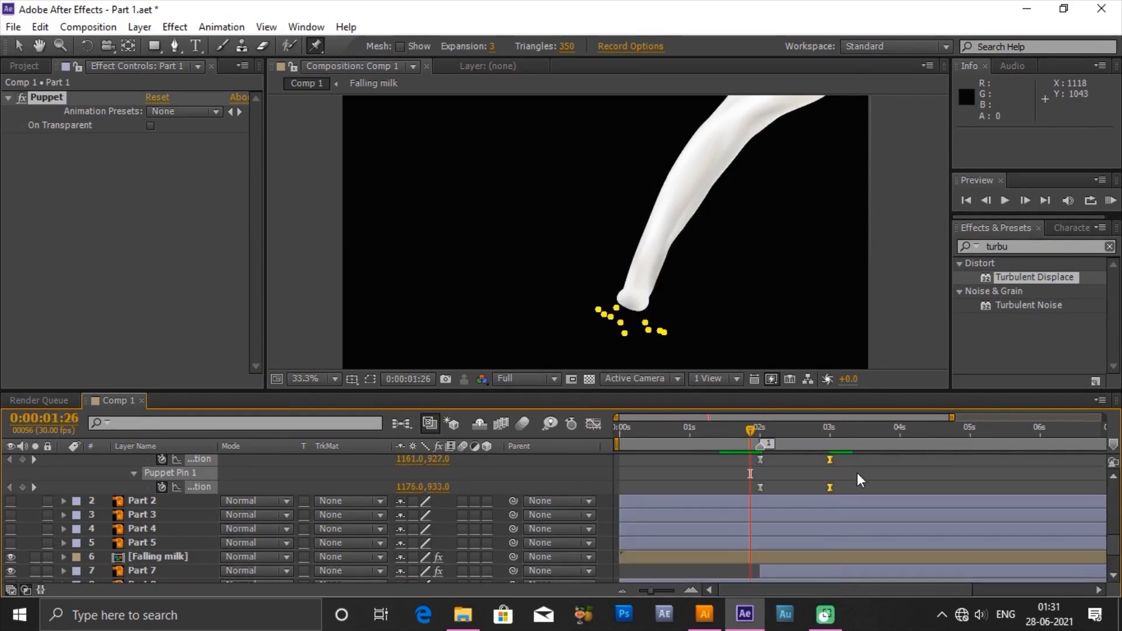
key(space)
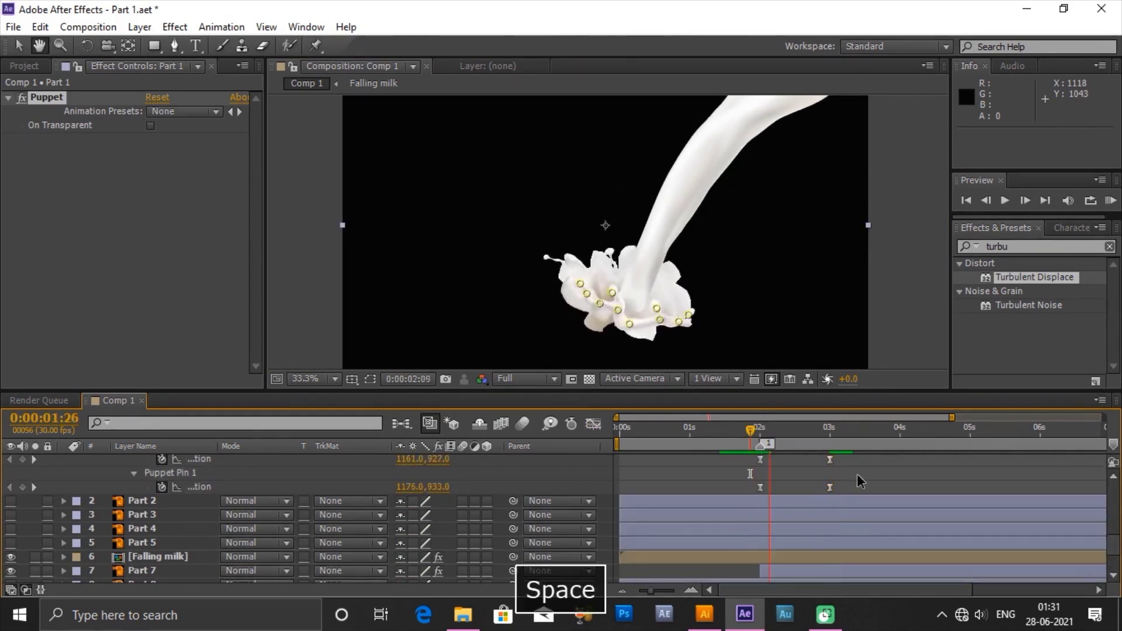
- Shift Part 5 to start at 0:00:01:28 and place Puppet pins along its splash arm at 0:00:03:00
click(135, 517)
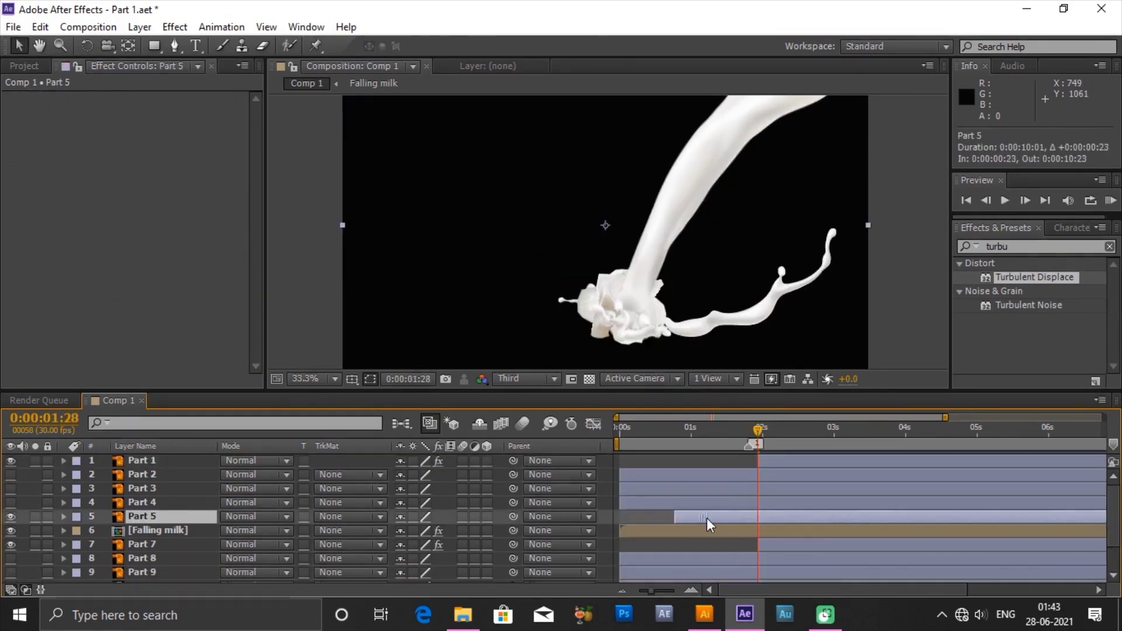
drag(781, 518, 785, 521)
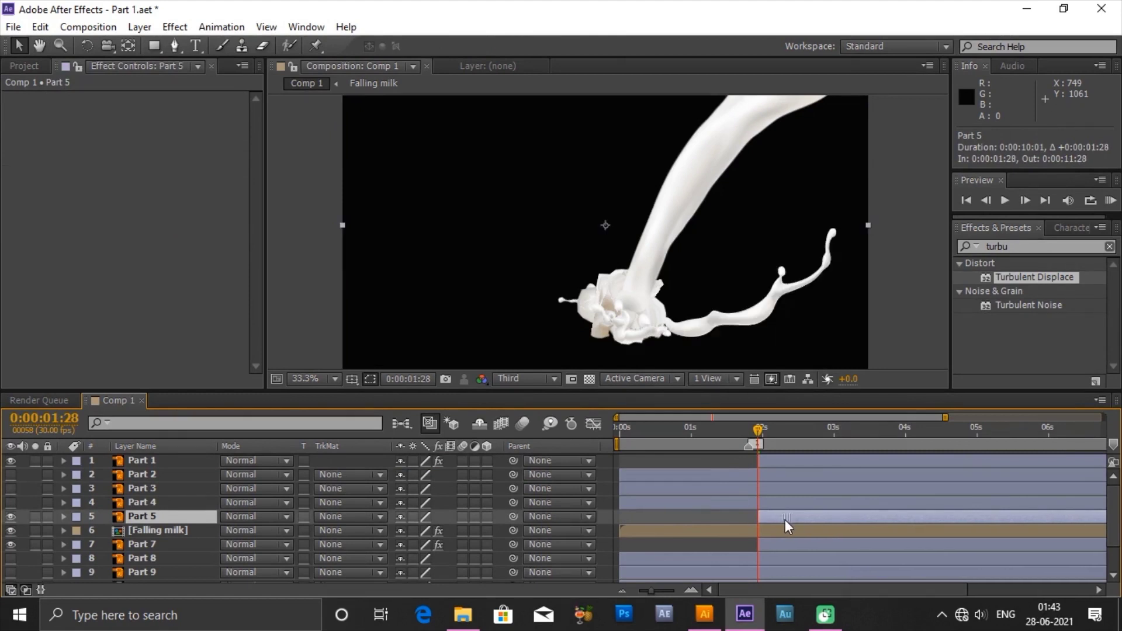
click(830, 433)
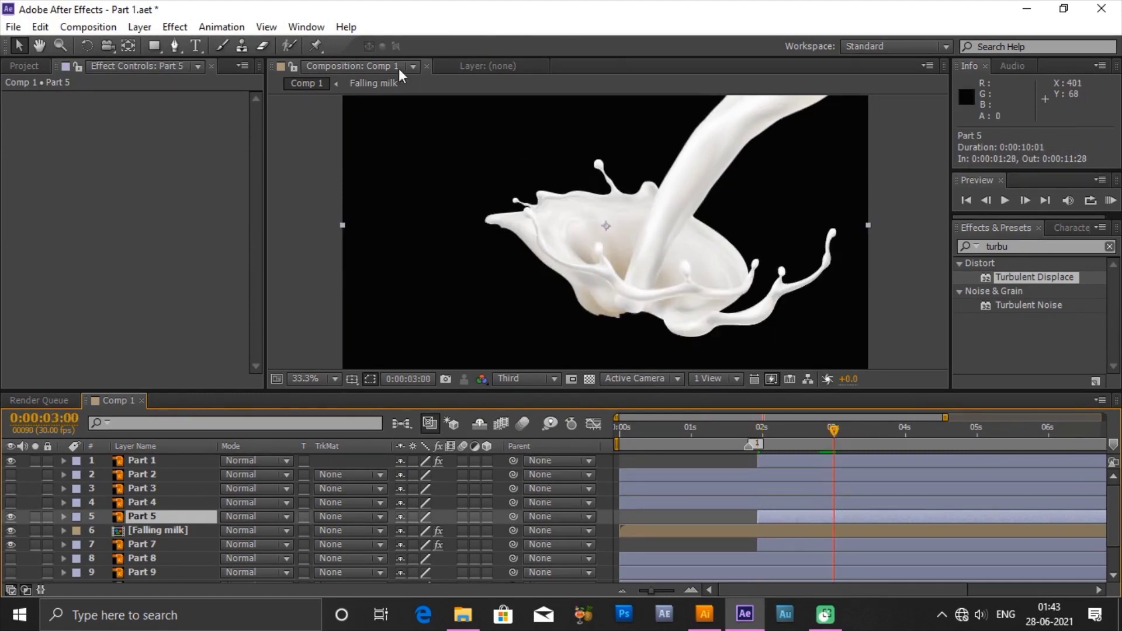
click(315, 46)
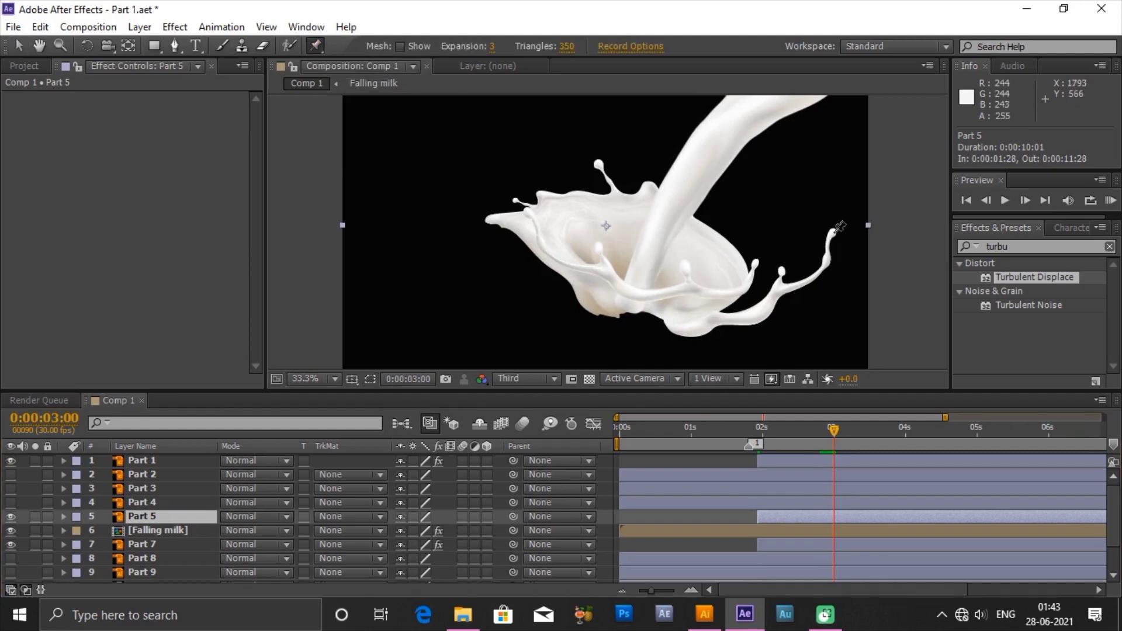
click(832, 232)
click(823, 270)
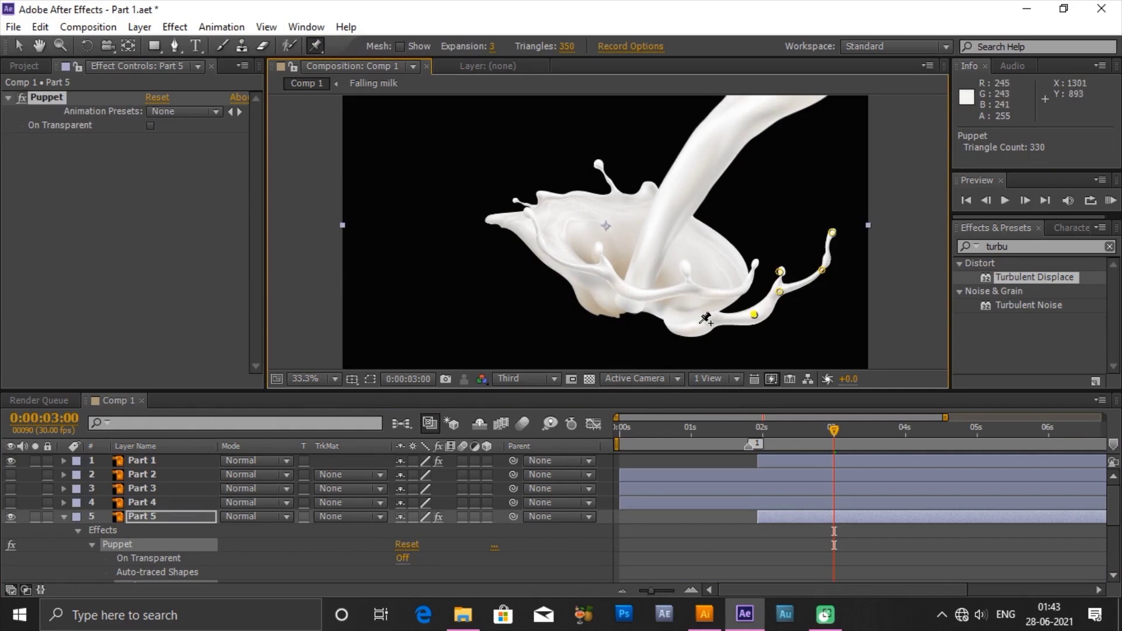
- Collapse Part 5's arm at 0:00:01:28 by gathering its Puppet pins at the stream's impact point, and preview the expansion
key(j)
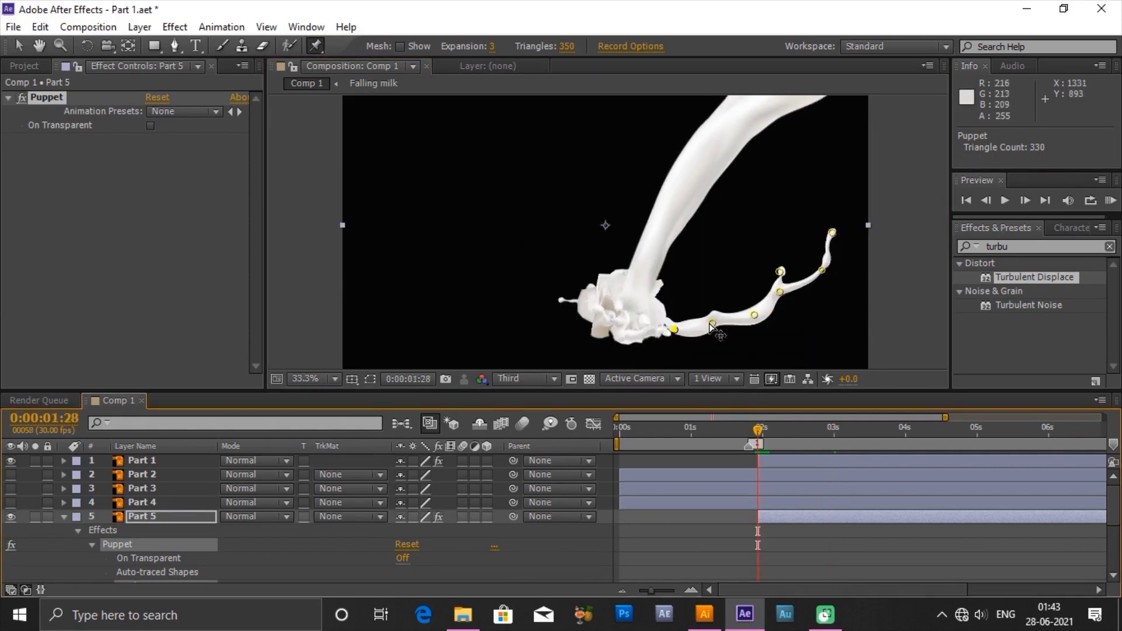
drag(712, 322, 676, 330)
click(674, 330)
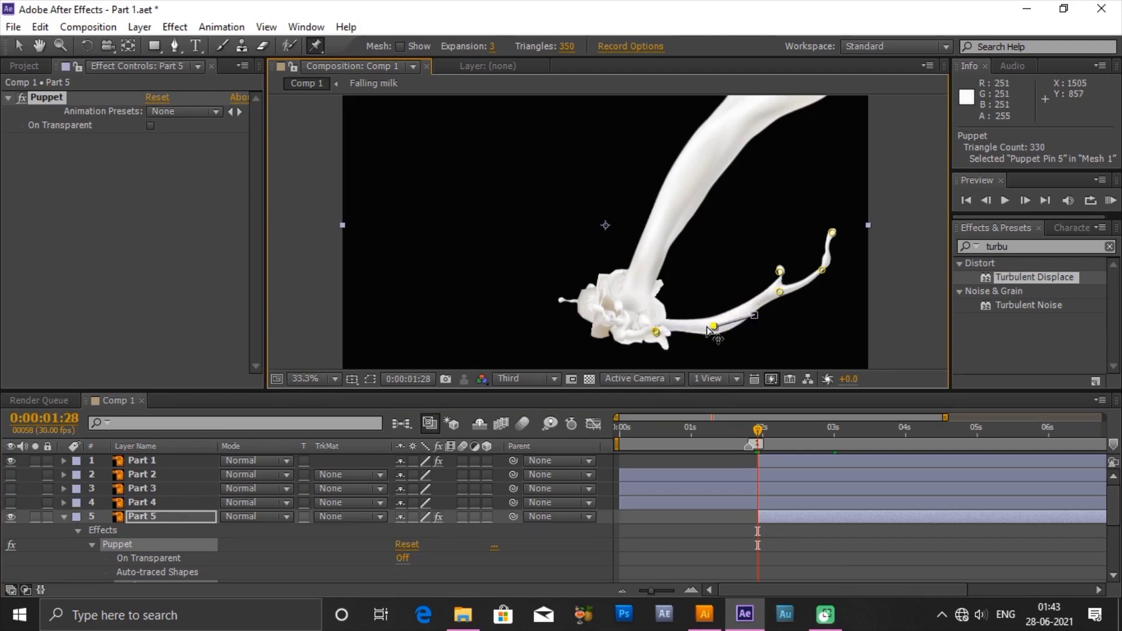
drag(781, 292, 670, 333)
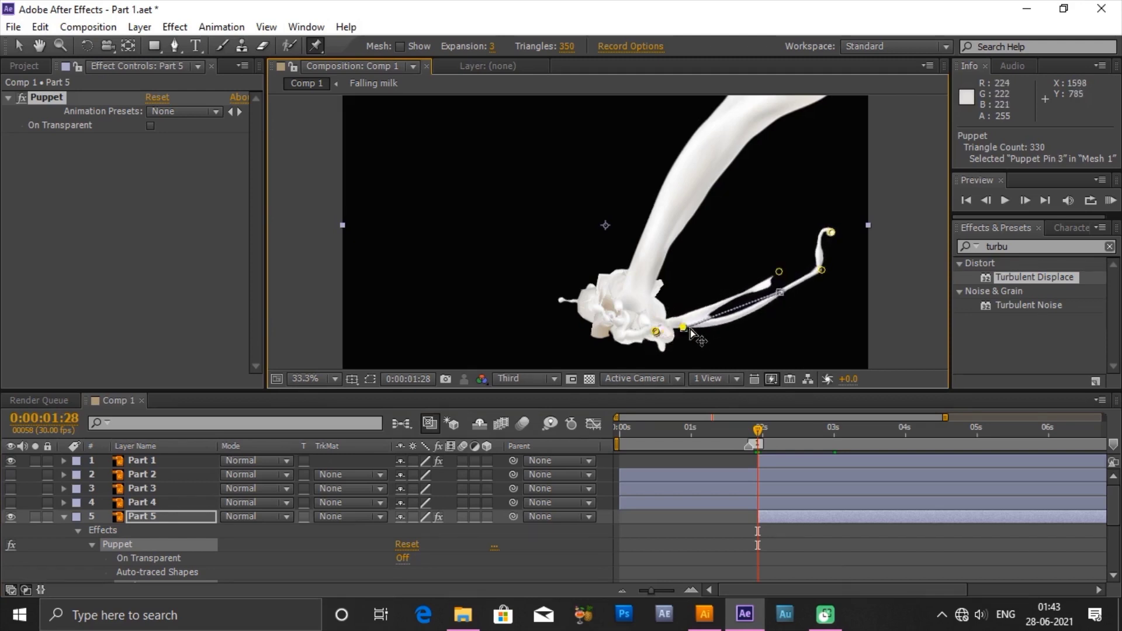
drag(778, 274, 741, 294)
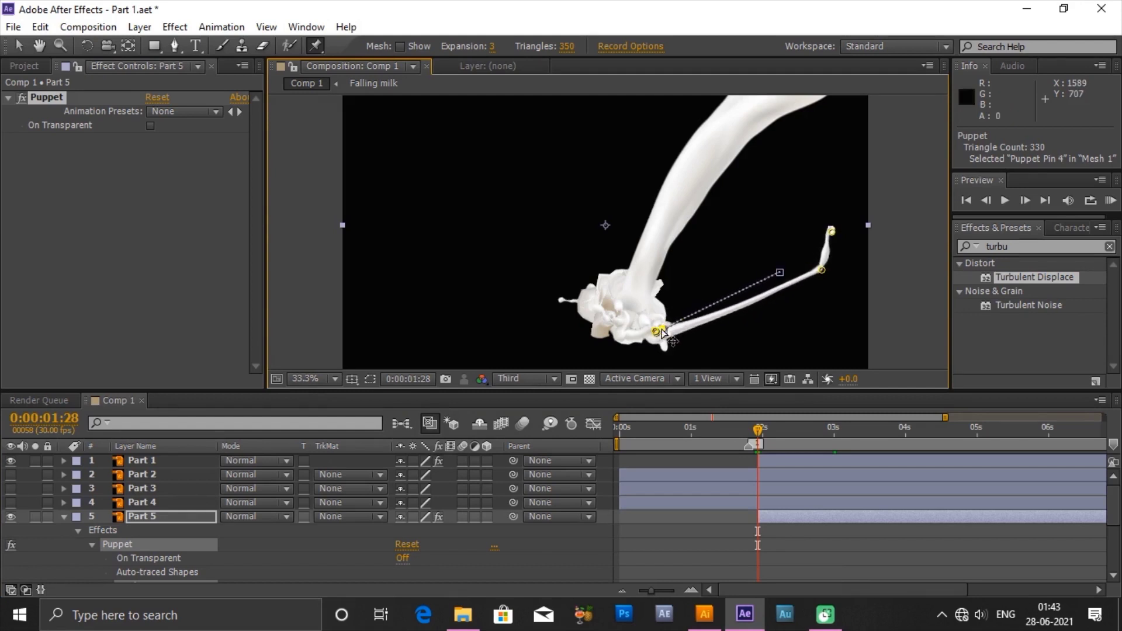
drag(821, 270, 662, 330)
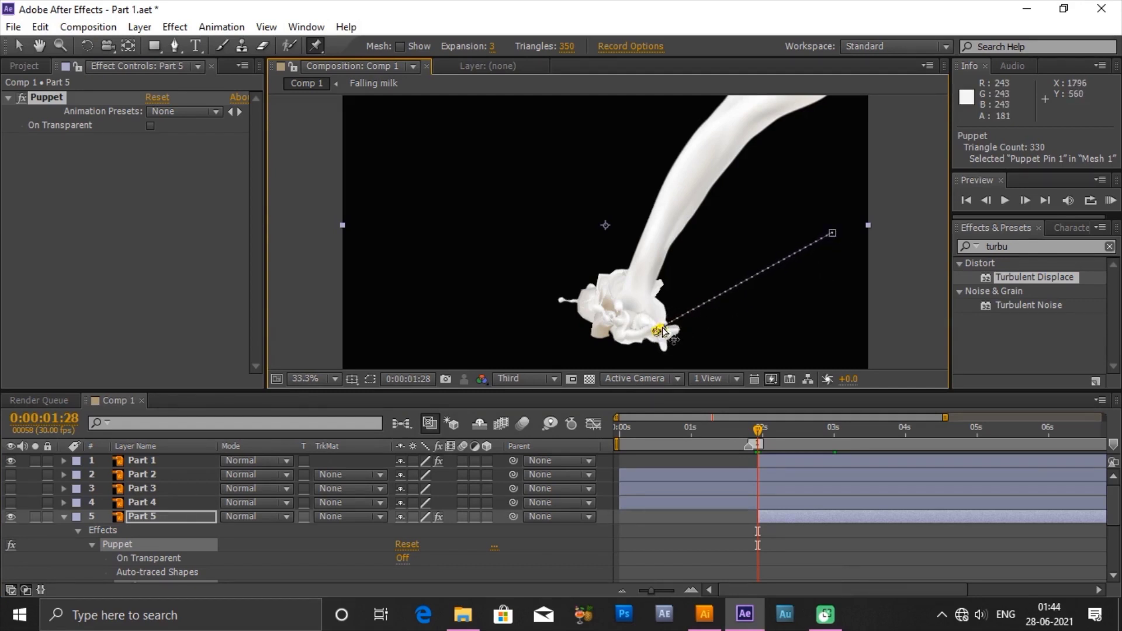
key(space)
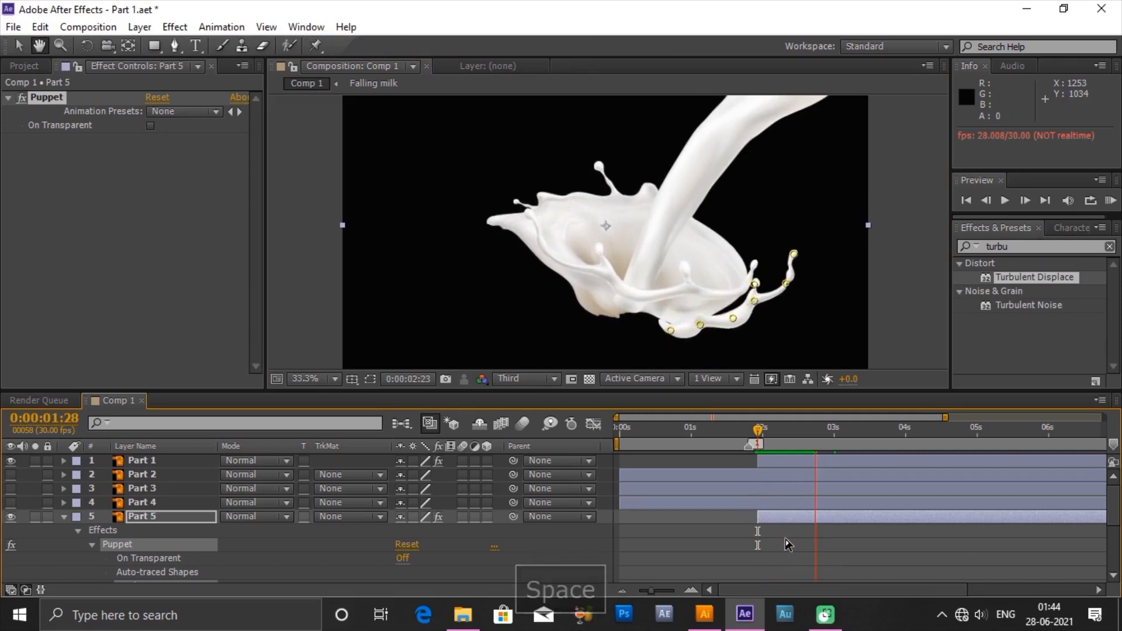
key(space)
- Shift Part 3 to start at 0:00:01:28 and place Puppet pins along its splash arm at 0:00:03:00
click(64, 516)
click(155, 489)
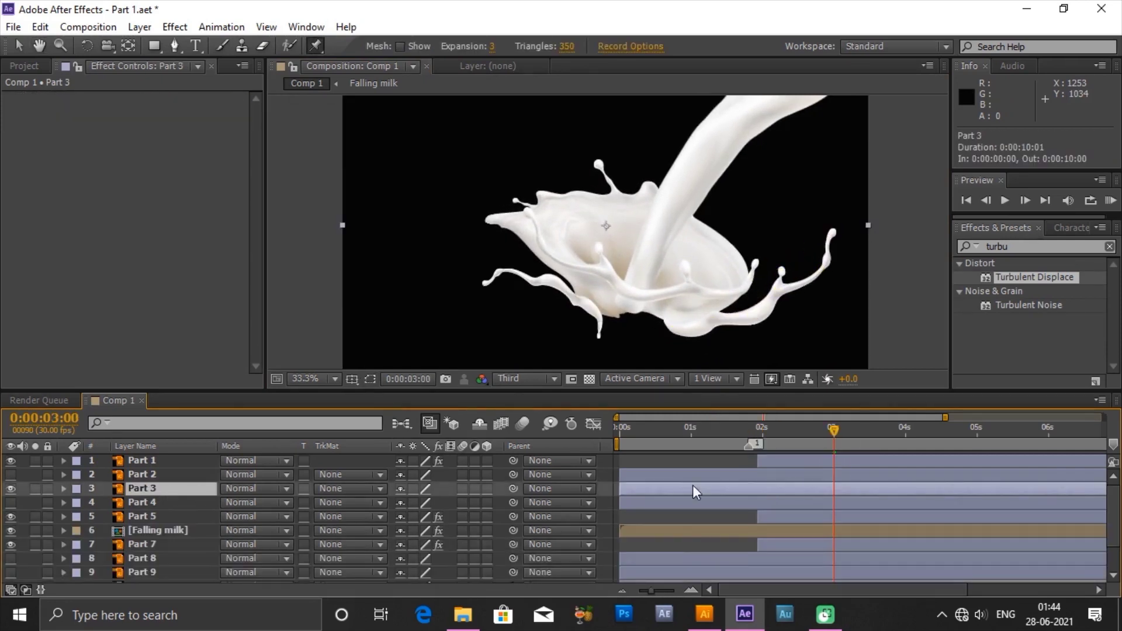
drag(670, 487, 805, 496)
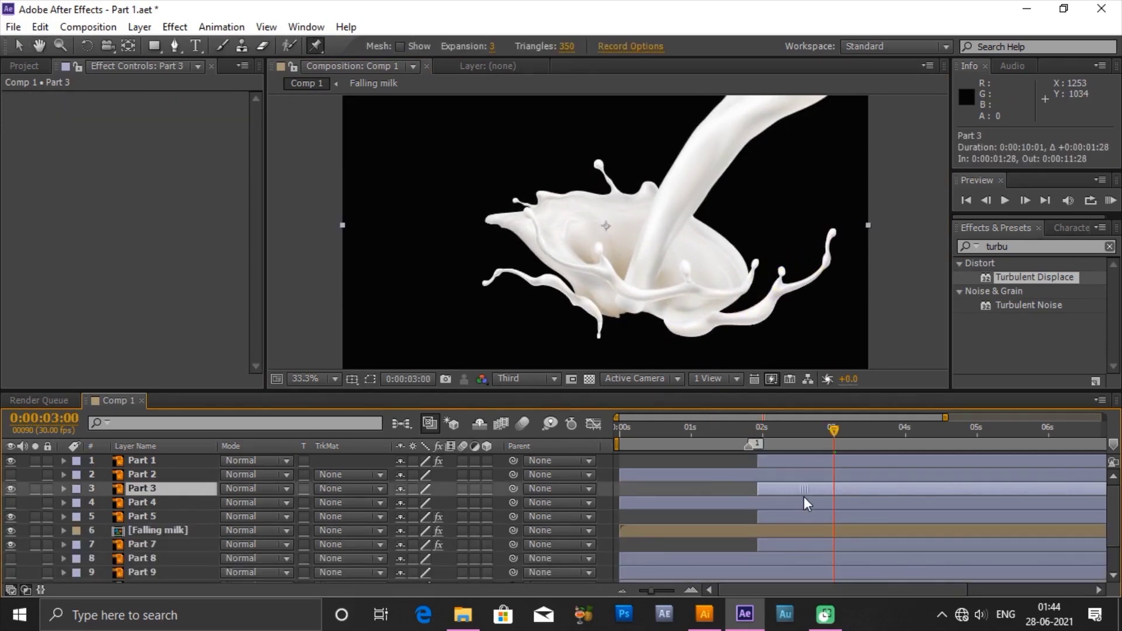
click(598, 337)
click(592, 310)
- Collapse Part 3's arm at 0:00:01:28 by gathering its Puppet pins at the stream's impact point, and preview it
key(i)
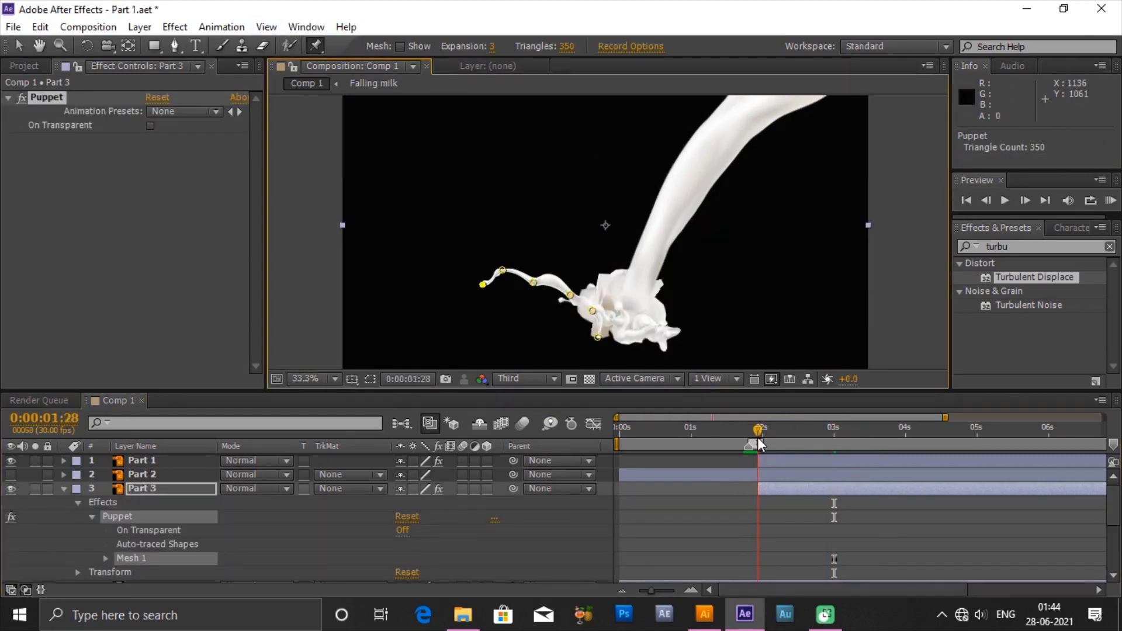
drag(592, 310, 609, 328)
drag(533, 283, 606, 328)
drag(503, 271, 591, 322)
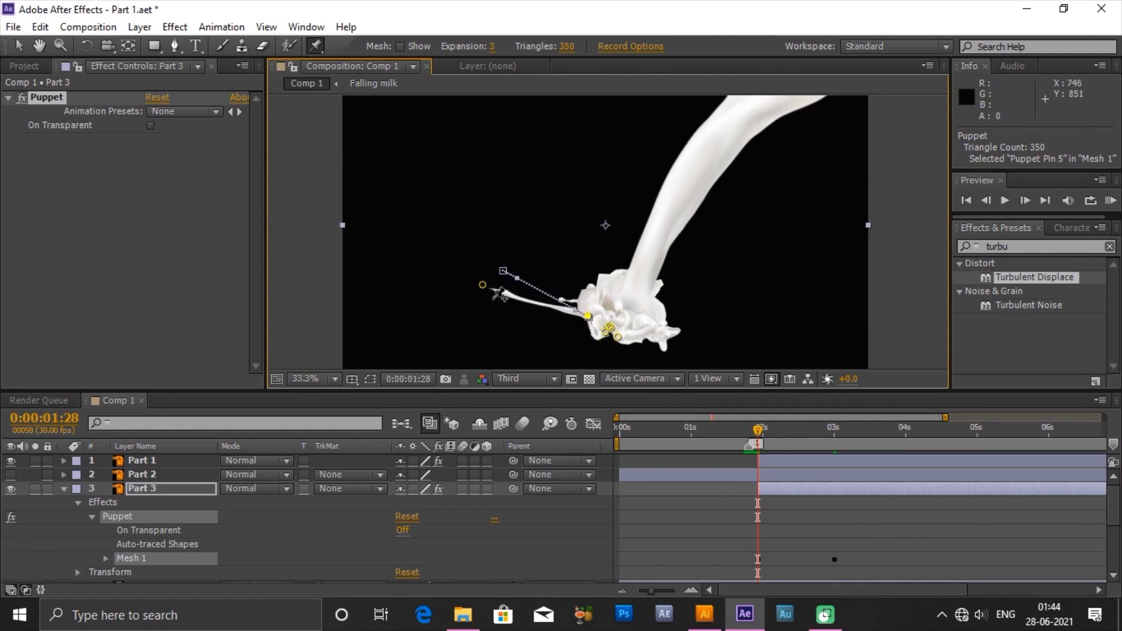
drag(482, 285, 596, 325)
key(space)
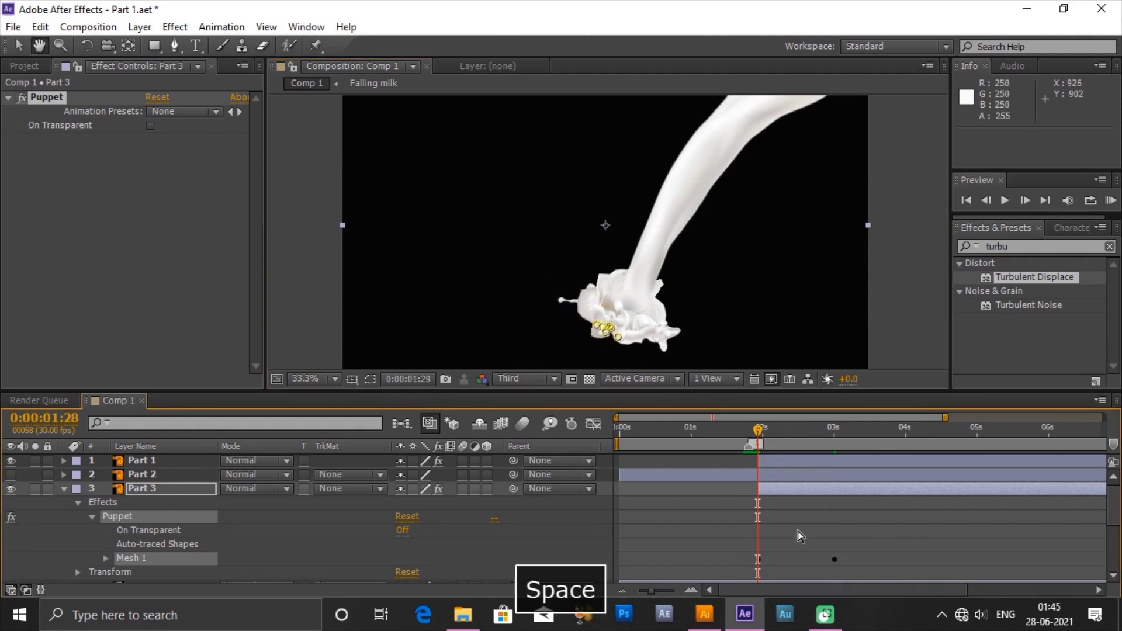
- Shift Part 2 to start at 0:00:01:28 and place Puppet pins along its thin splash strand at 0:00:03:00
click(143, 474)
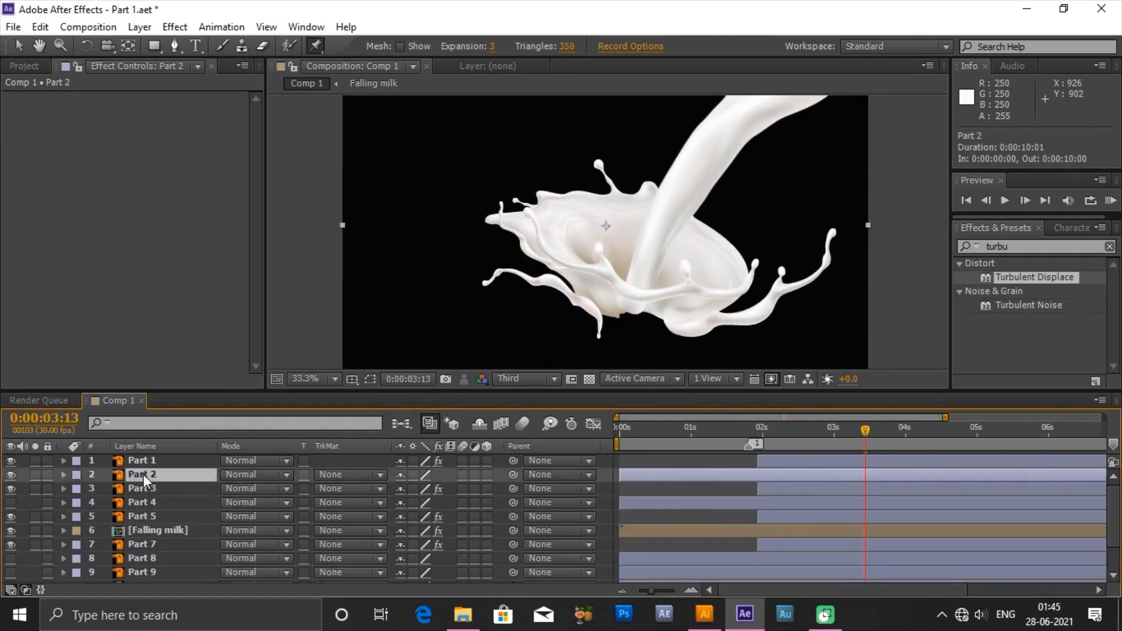
drag(643, 482, 775, 478)
click(833, 433)
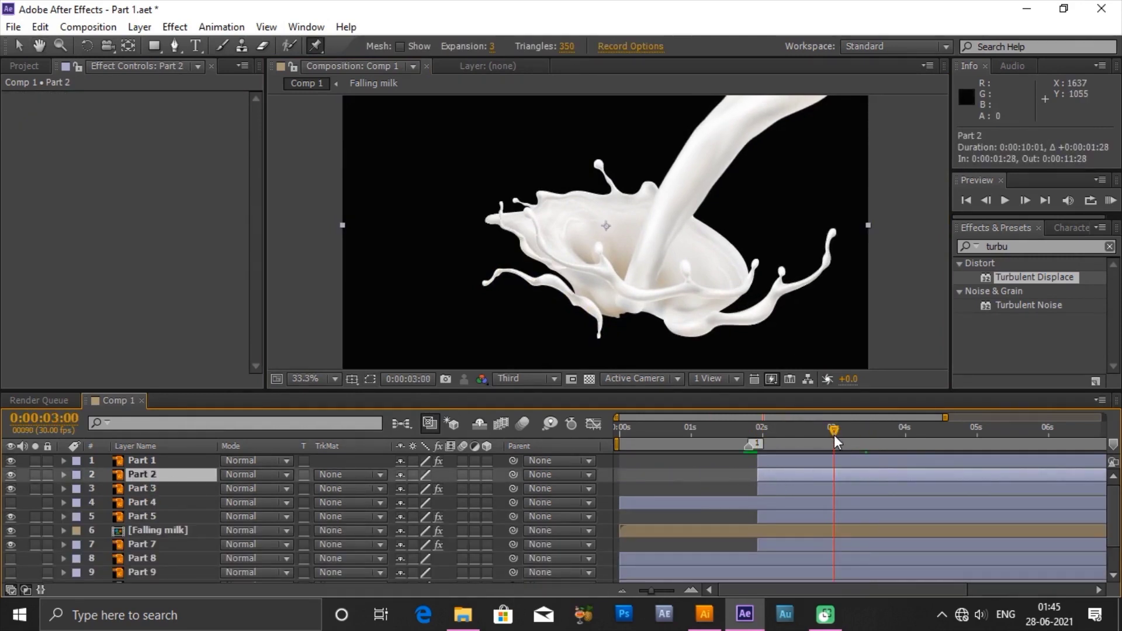
click(569, 268)
click(542, 260)
click(519, 238)
- Collapse Part 2's strand at 0:00:01:28 by moving its Puppet pins into the splash base, undoing unwanted pin moves
click(758, 432)
click(542, 262)
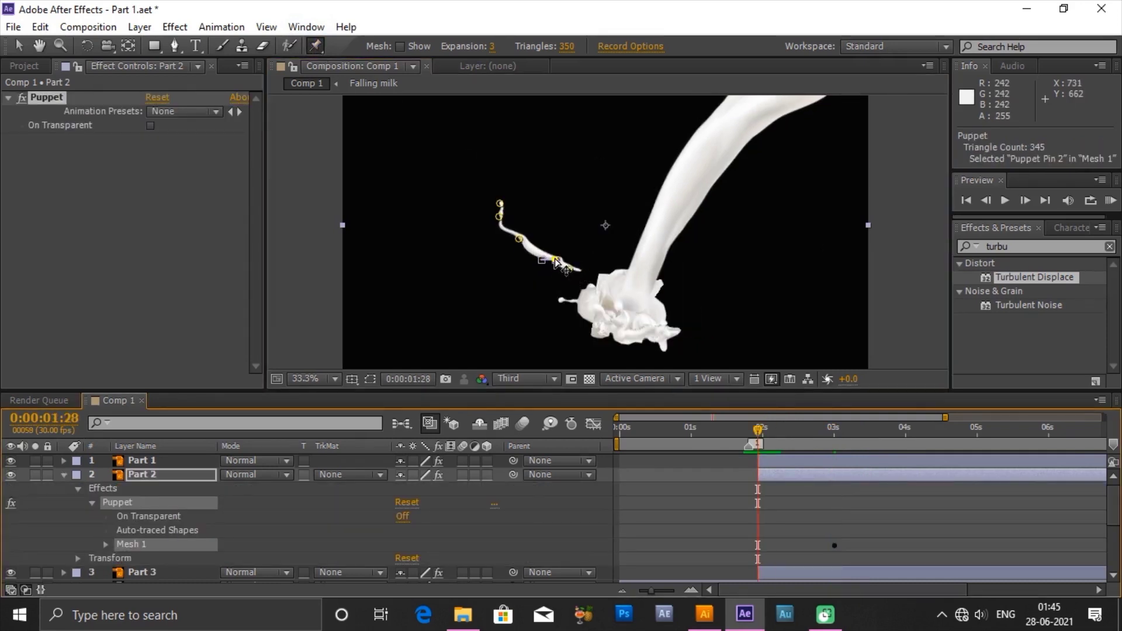
key(ctrl+z)
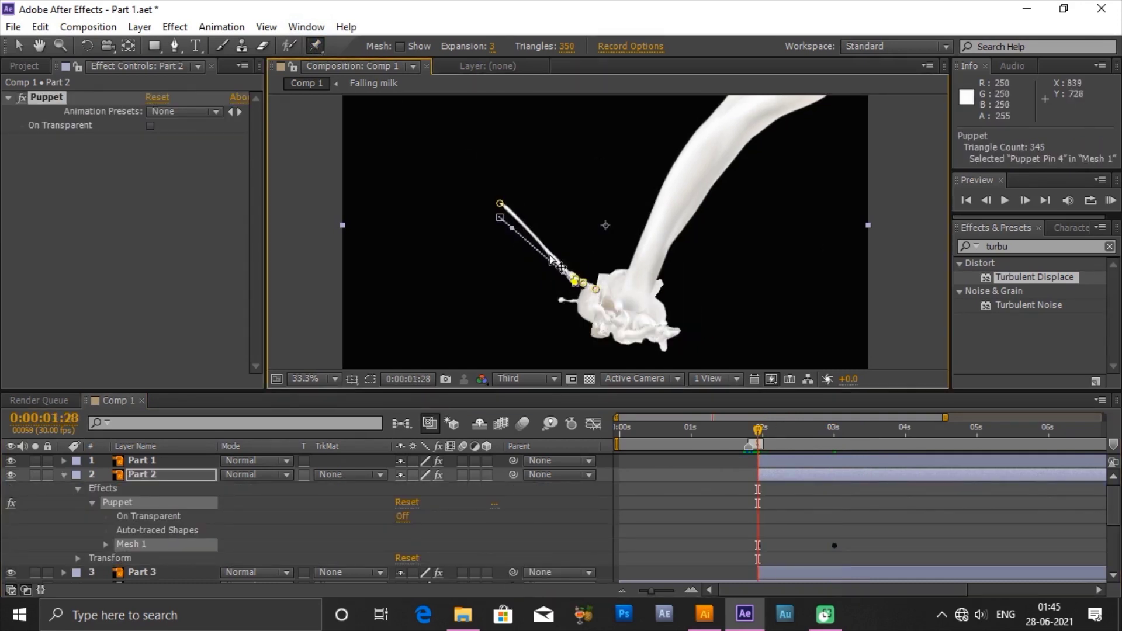
click(544, 272)
key(ctrl+z)
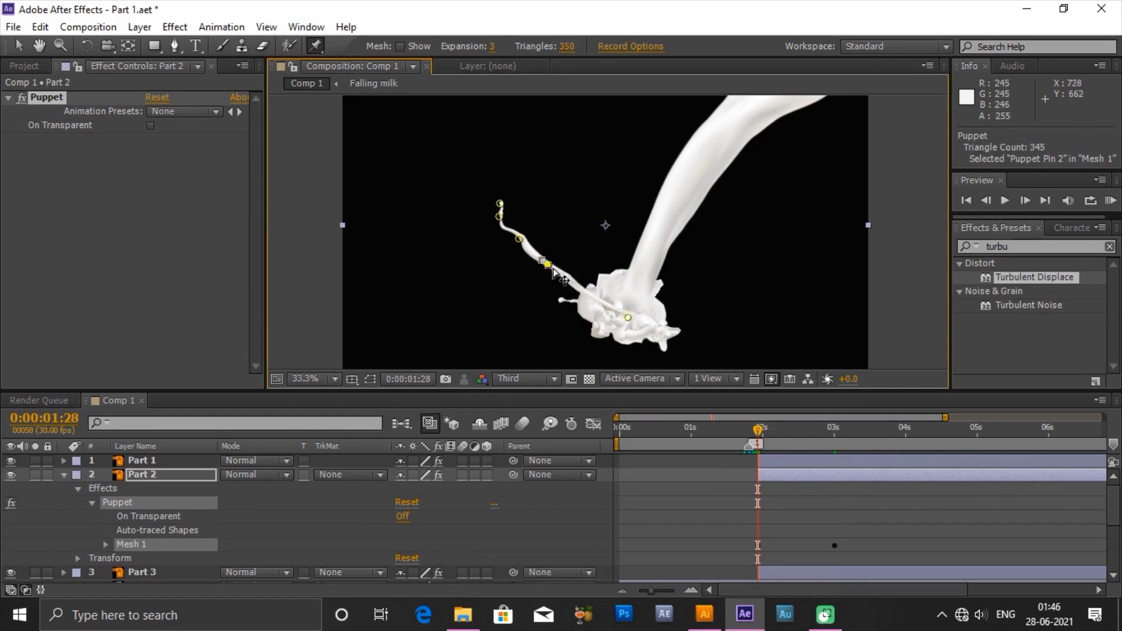
drag(595, 290, 602, 304)
key(ctrl+z)
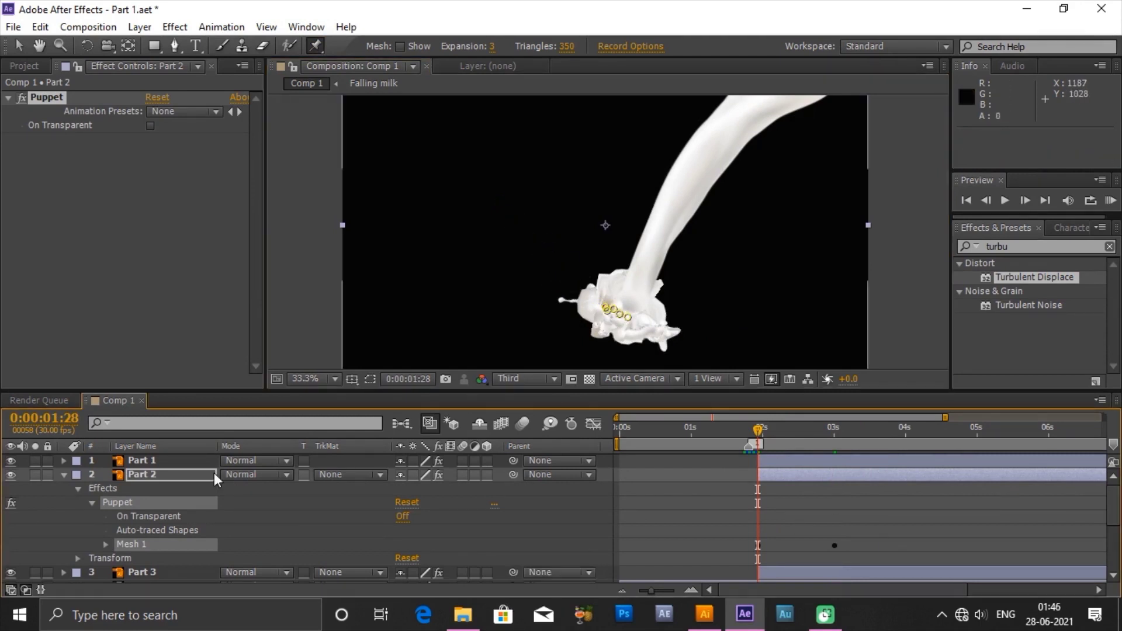
- Collapse Part 2's properties, shift Part 4 to start at 0:00:01:28 and set the current time to 0:00:03:00
click(63, 475)
drag(795, 438, 837, 447)
click(739, 505)
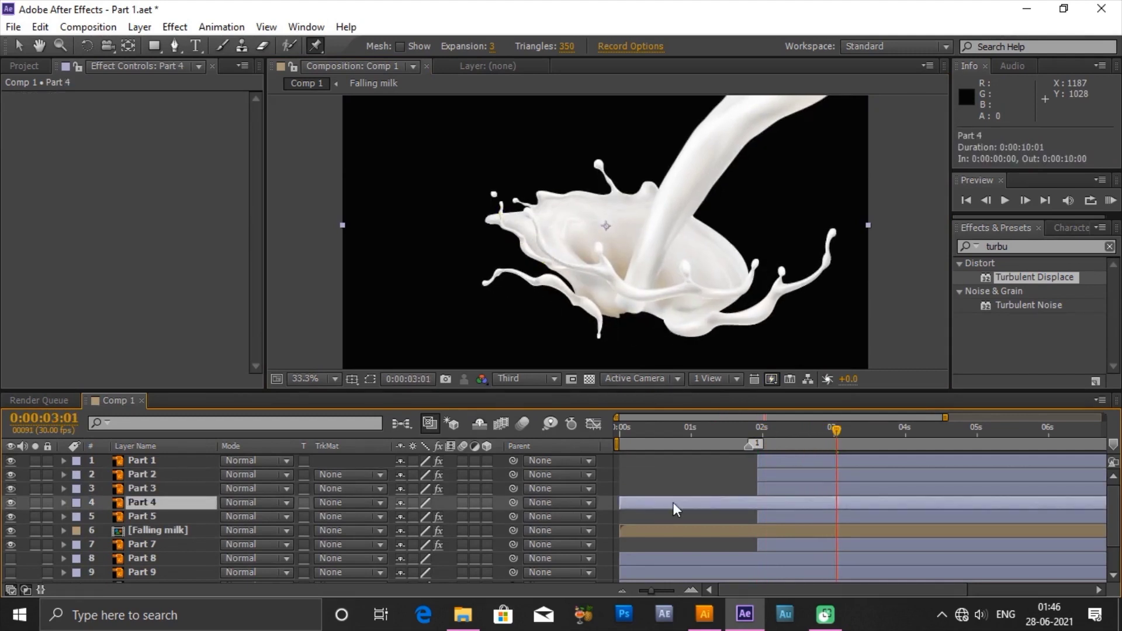
drag(672, 503, 810, 514)
drag(837, 439, 834, 440)
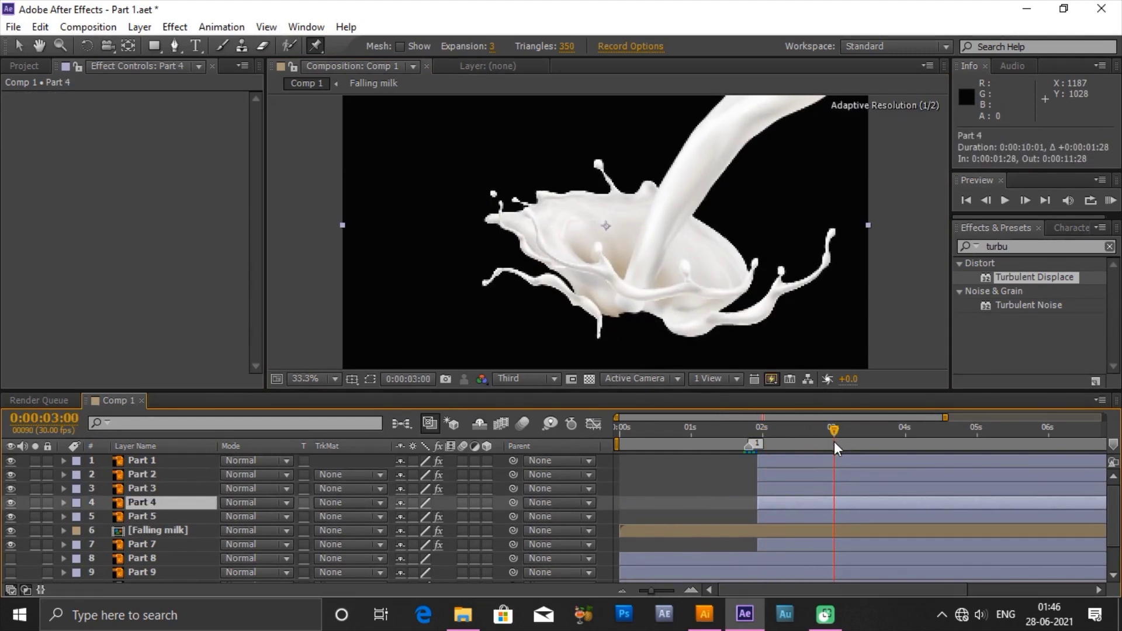
- Pin Part 4's droplet with a Puppet pin at 0:00:03:00, move it into the splash at 0:00:01:28, and preview it
click(494, 194)
drag(781, 431, 761, 430)
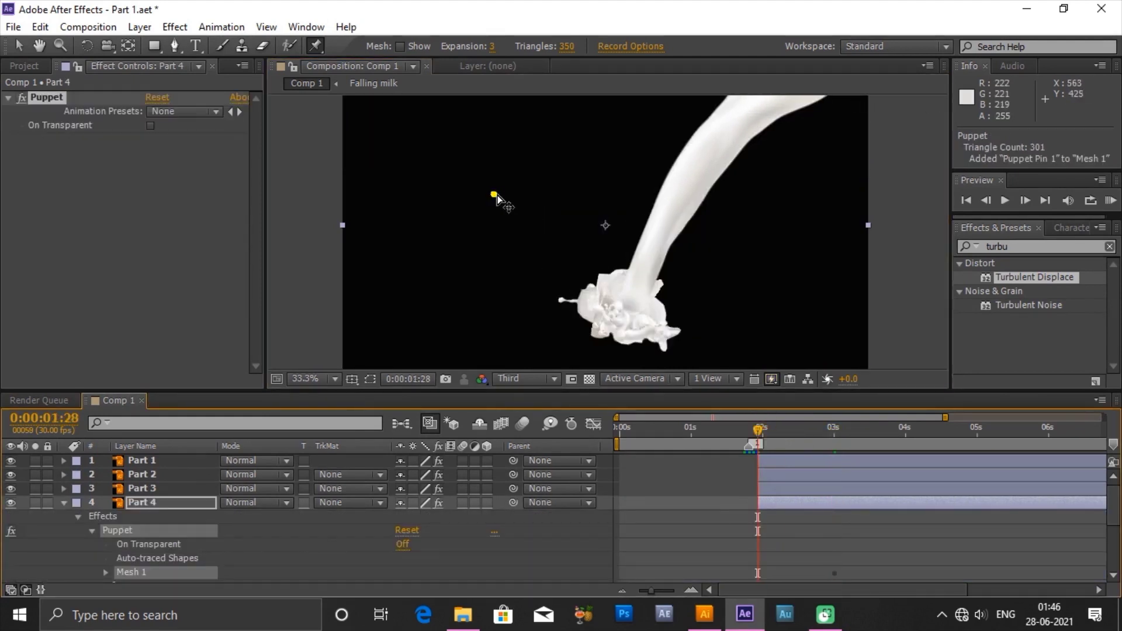
drag(494, 198, 544, 238)
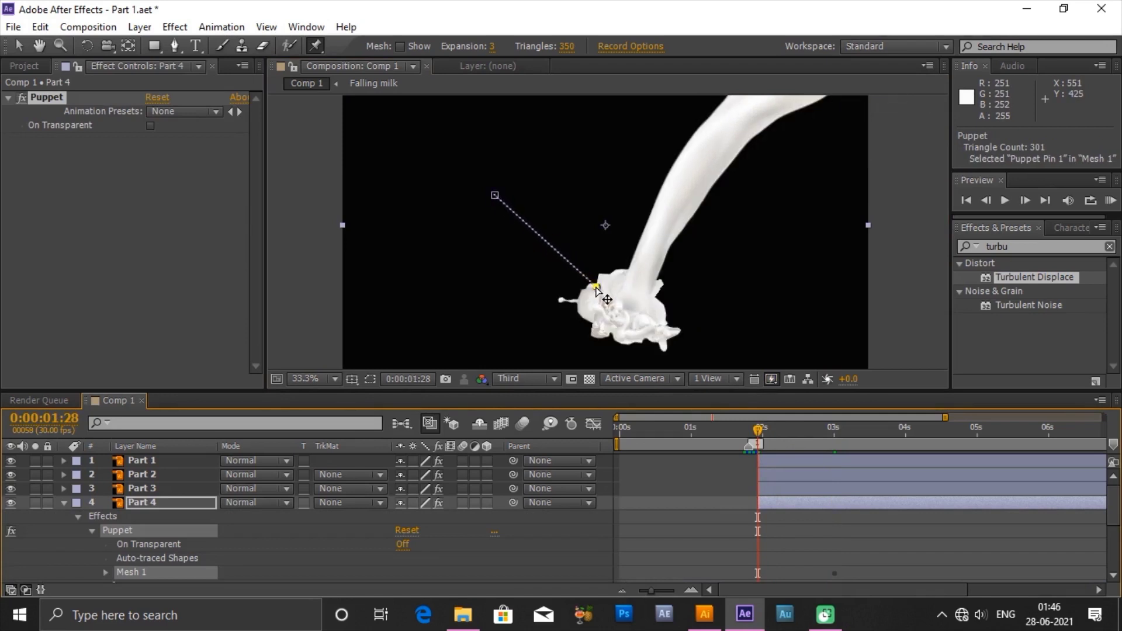
drag(596, 289, 596, 287)
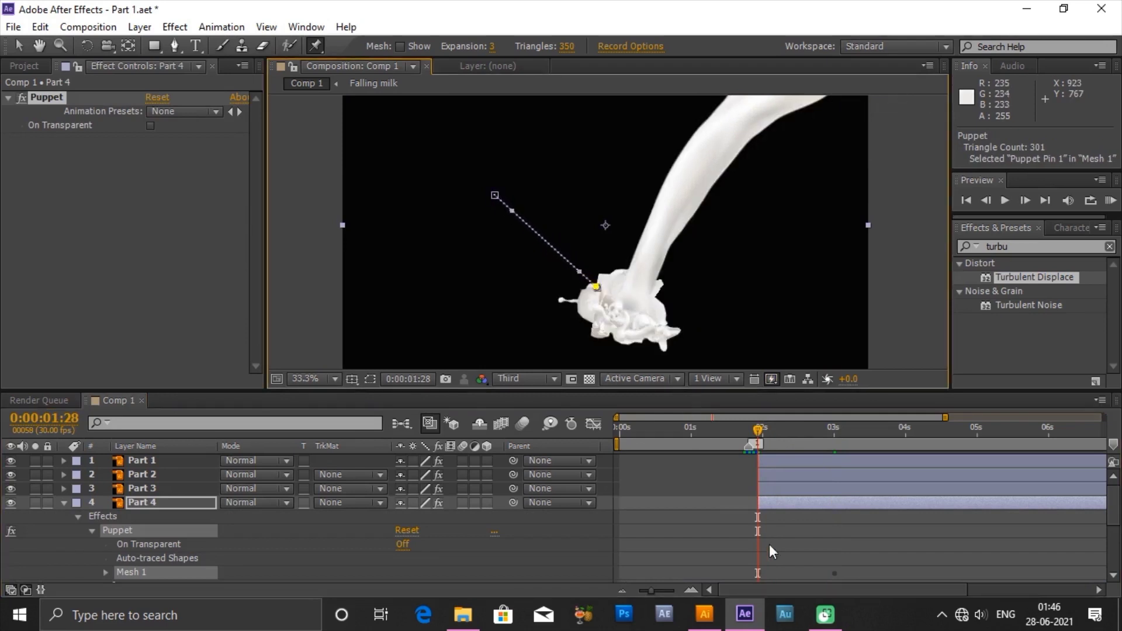
click(62, 503)
key(space)
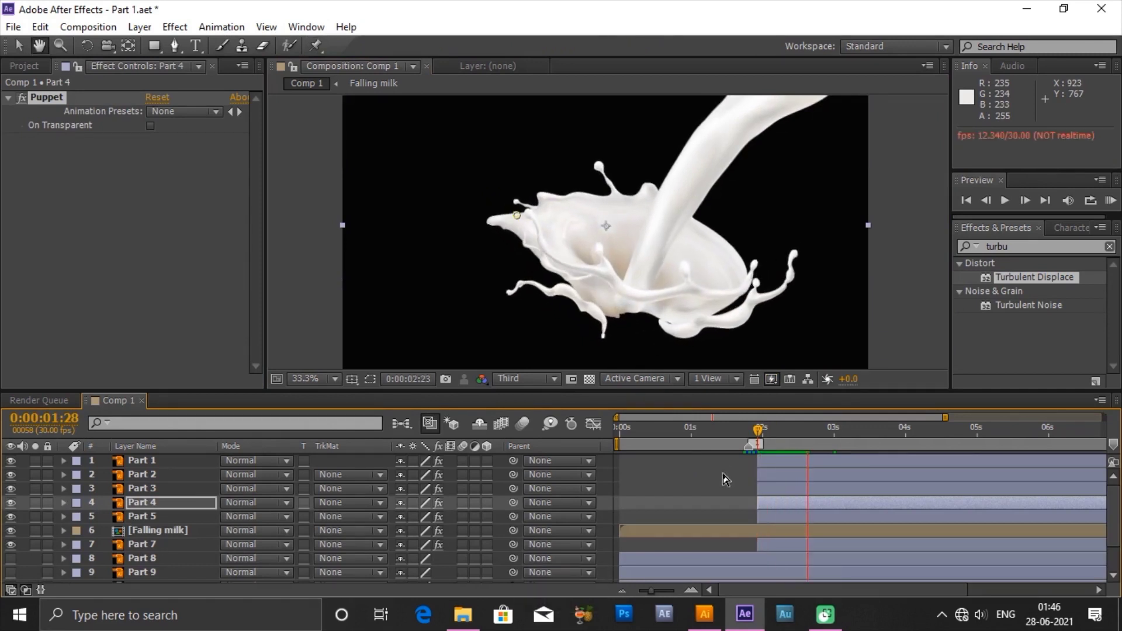
- Show Part 9, shift it to start at 0:00:01:28, and spread Puppet pins across its milk wave at 0:00:03:00
scroll(140, 541, down, 3)
click(140, 534)
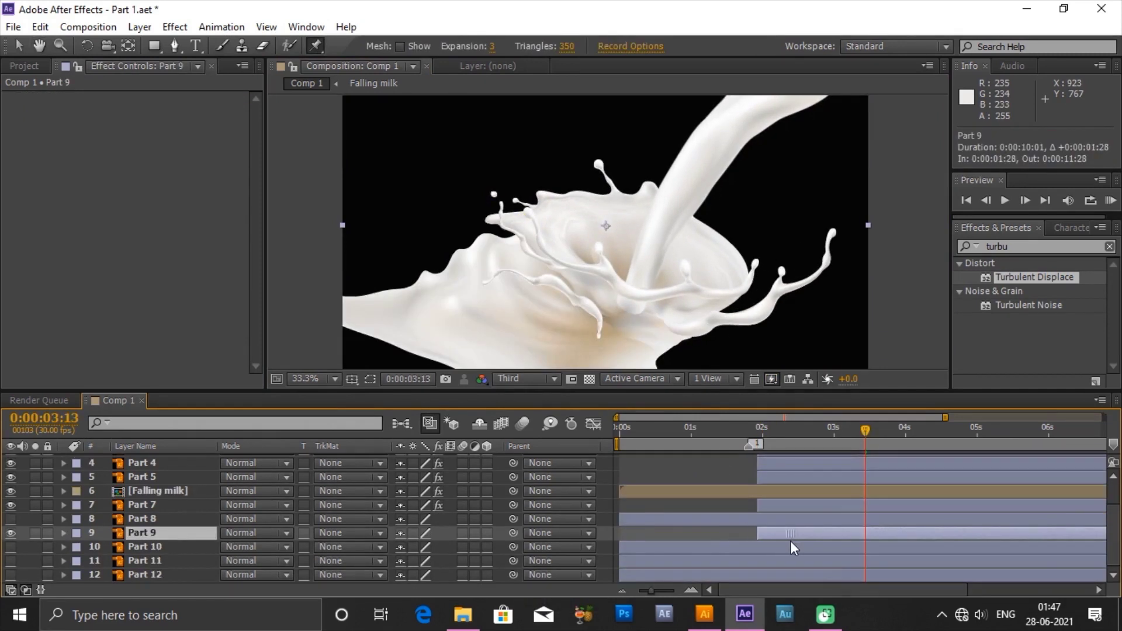
click(665, 344)
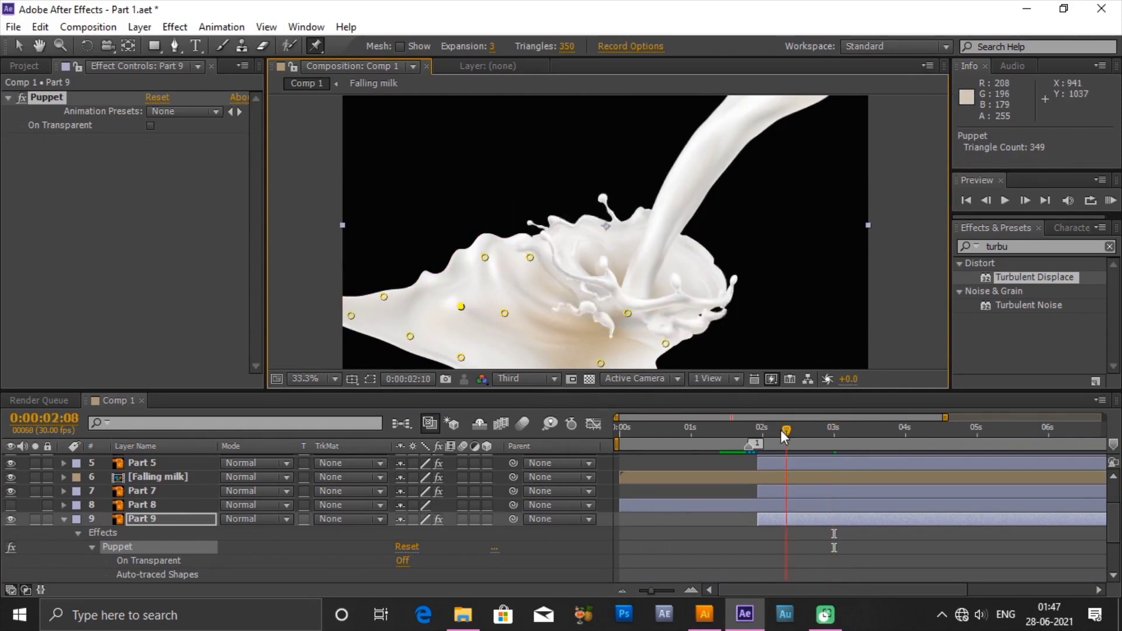
- Collapse Part 9's wave at 0:00:01:28 by gathering its Puppet pins beneath the stream's impact point, and preview it
key(1)
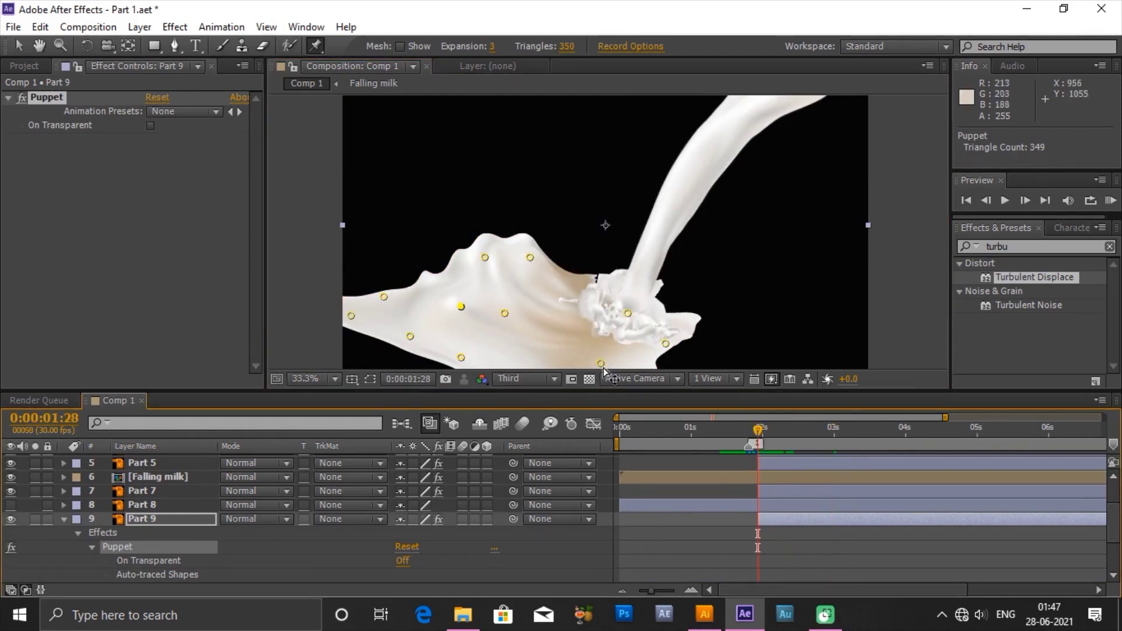
drag(461, 357, 497, 366)
drag(484, 257, 602, 328)
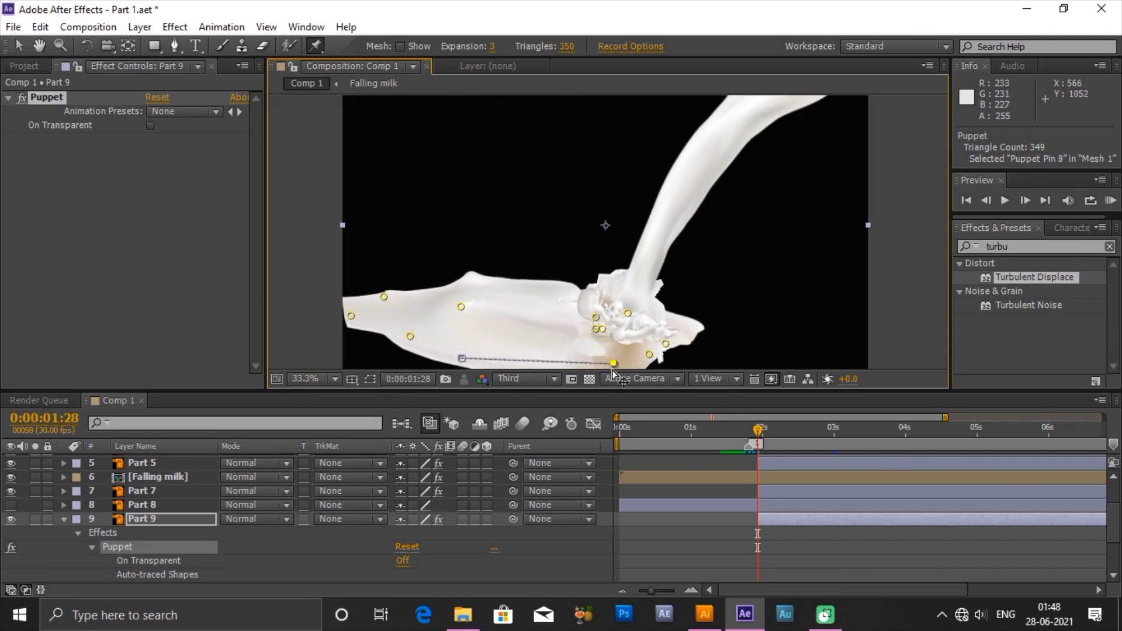
click(413, 336)
drag(351, 315, 532, 352)
key(space)
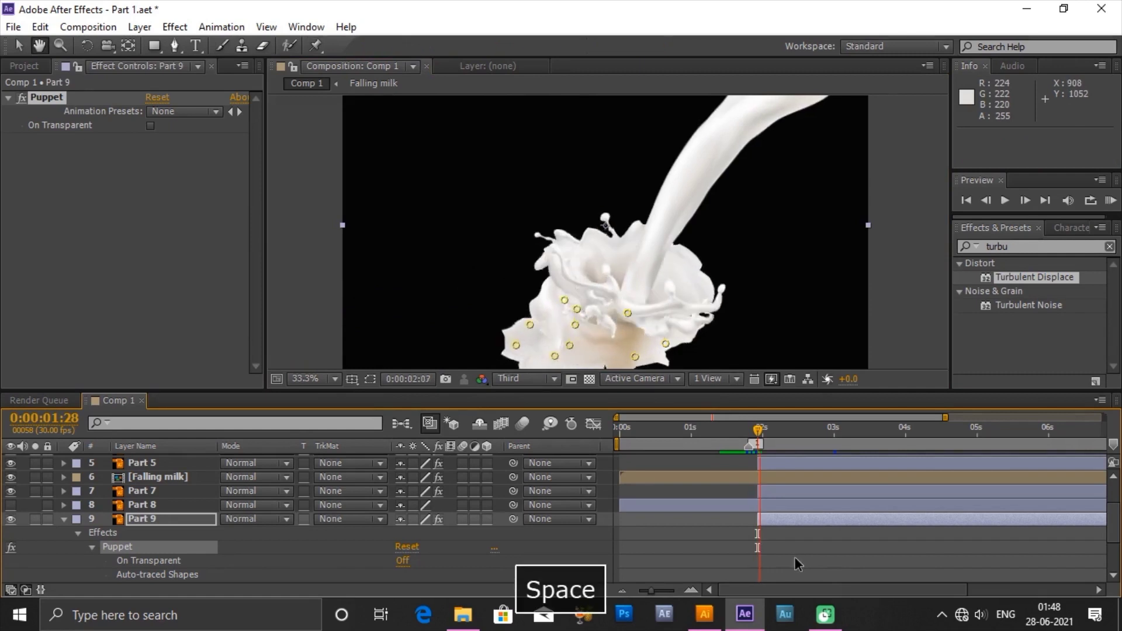
- Show Part 10, shift it to start at 0:00:01:28, and spread Puppet pins across its milk wave at 0:00:03:00
key(ctrl+Down)
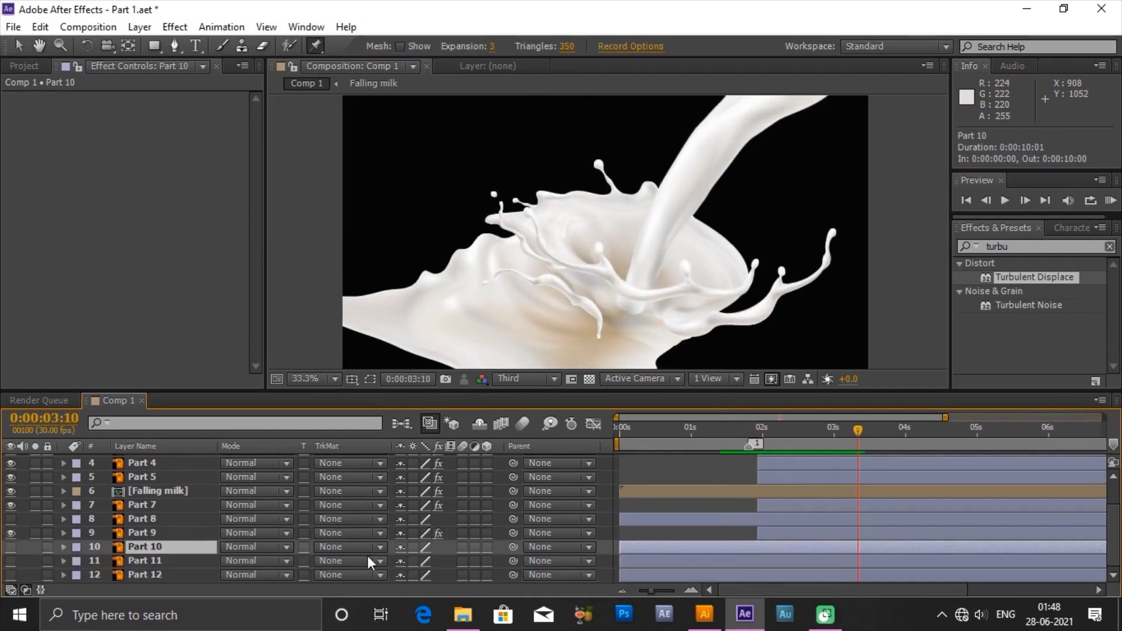
click(10, 547)
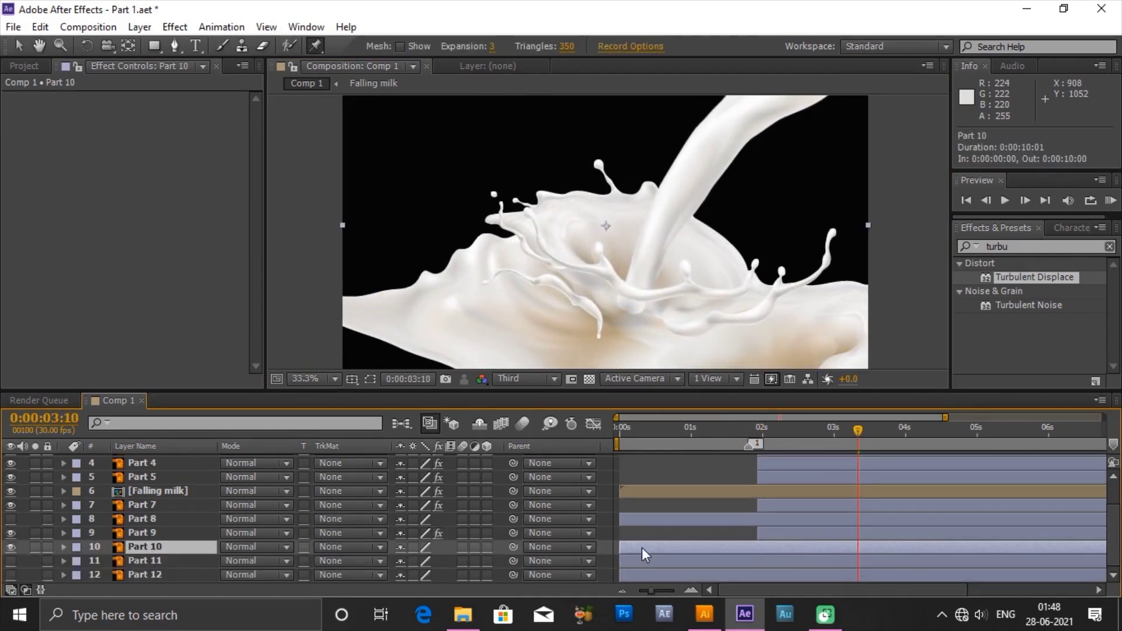
drag(772, 551, 782, 551)
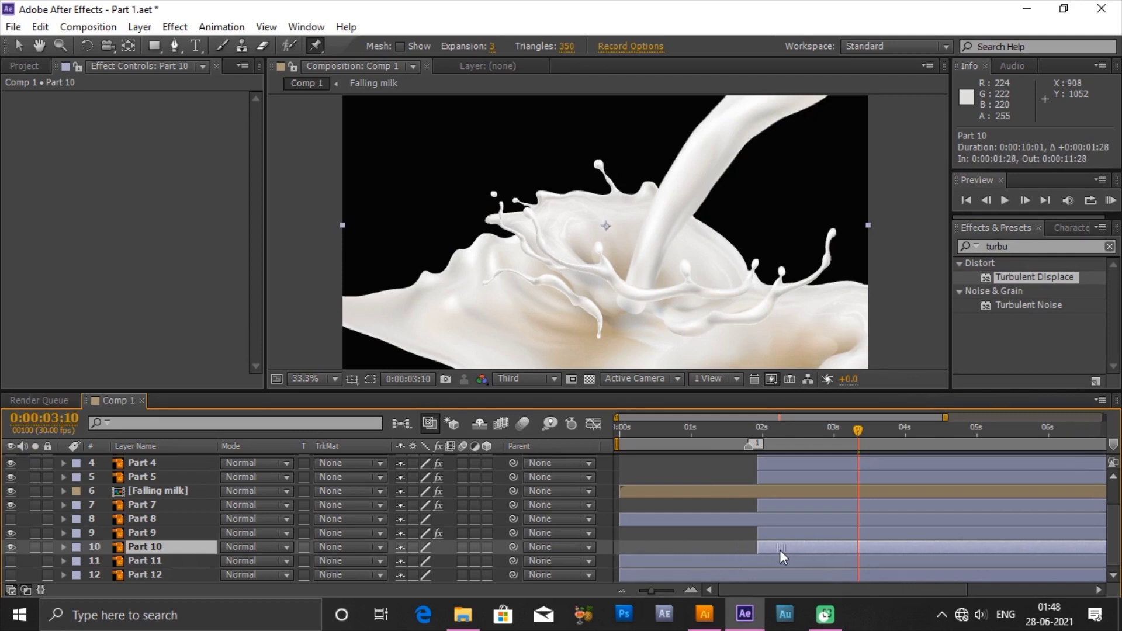
click(837, 431)
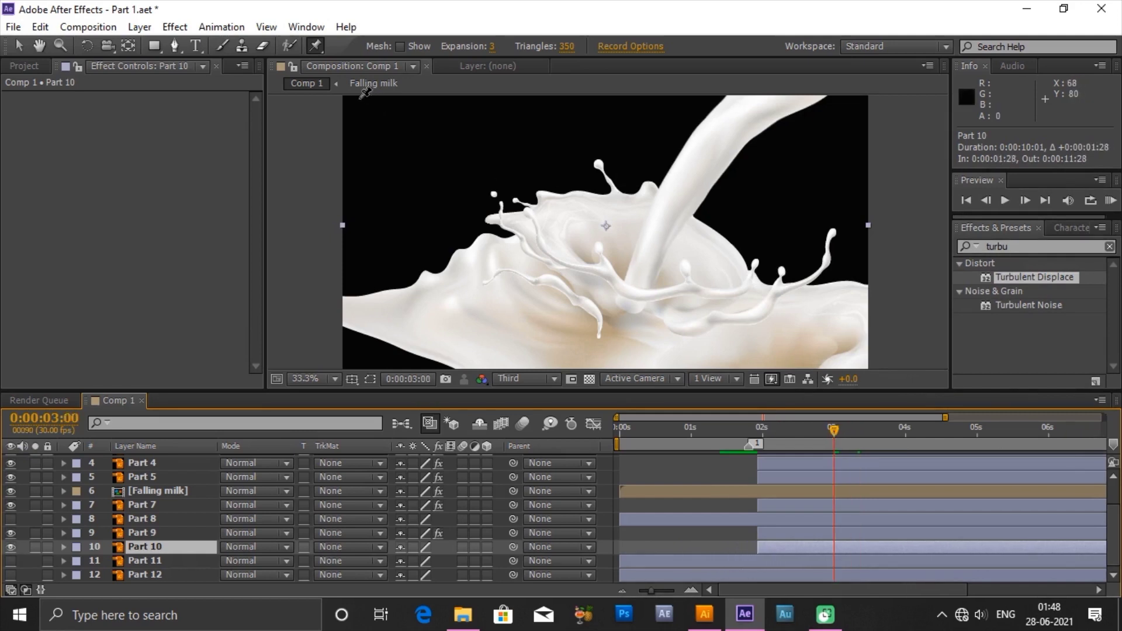
click(318, 49)
click(864, 290)
click(803, 294)
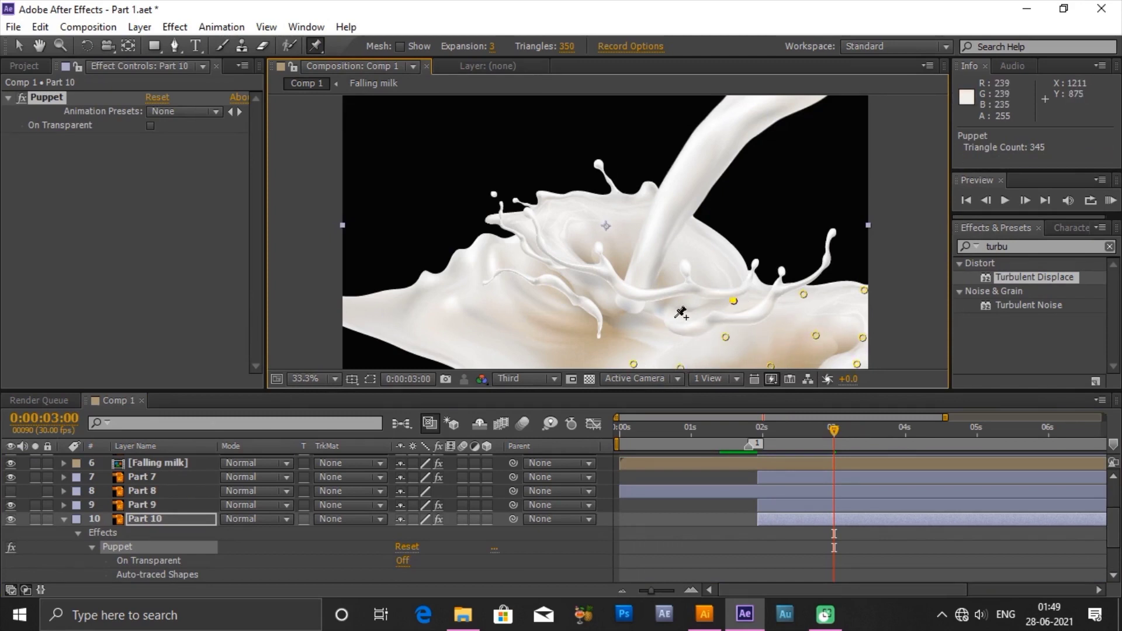
- Collapse Part 10's wave at 0:00:01:28 by gathering its Puppet pins beneath the stream's impact point, and preview it
drag(770, 439, 758, 435)
click(680, 367)
drag(683, 350, 614, 370)
drag(762, 345, 602, 358)
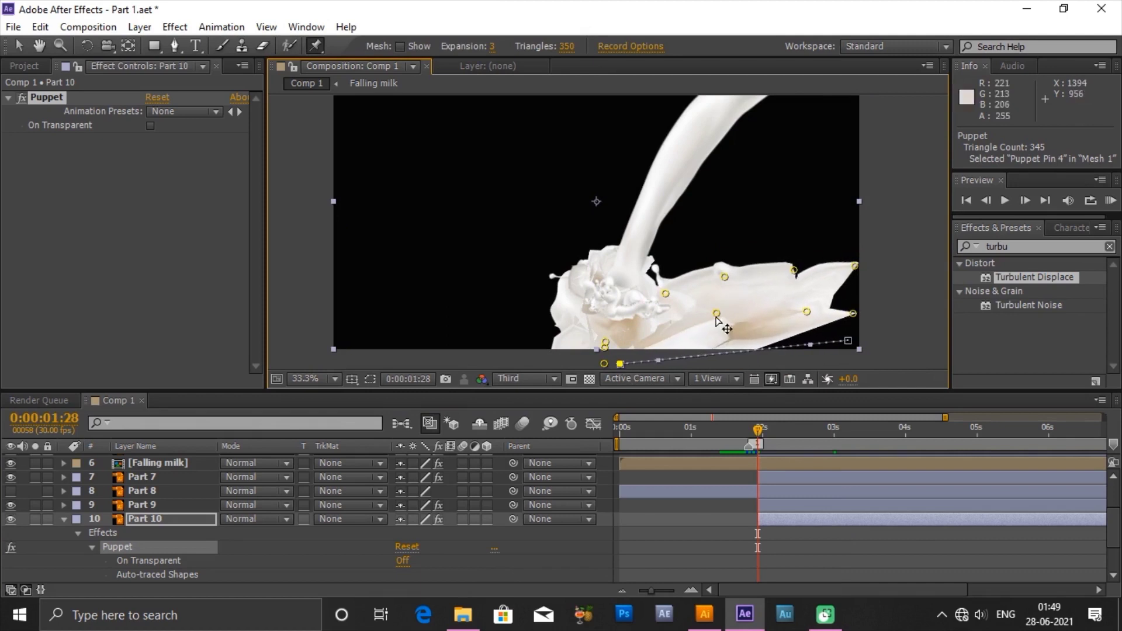
drag(666, 294, 604, 324)
drag(725, 276, 618, 324)
drag(794, 270, 650, 318)
drag(807, 312, 627, 335)
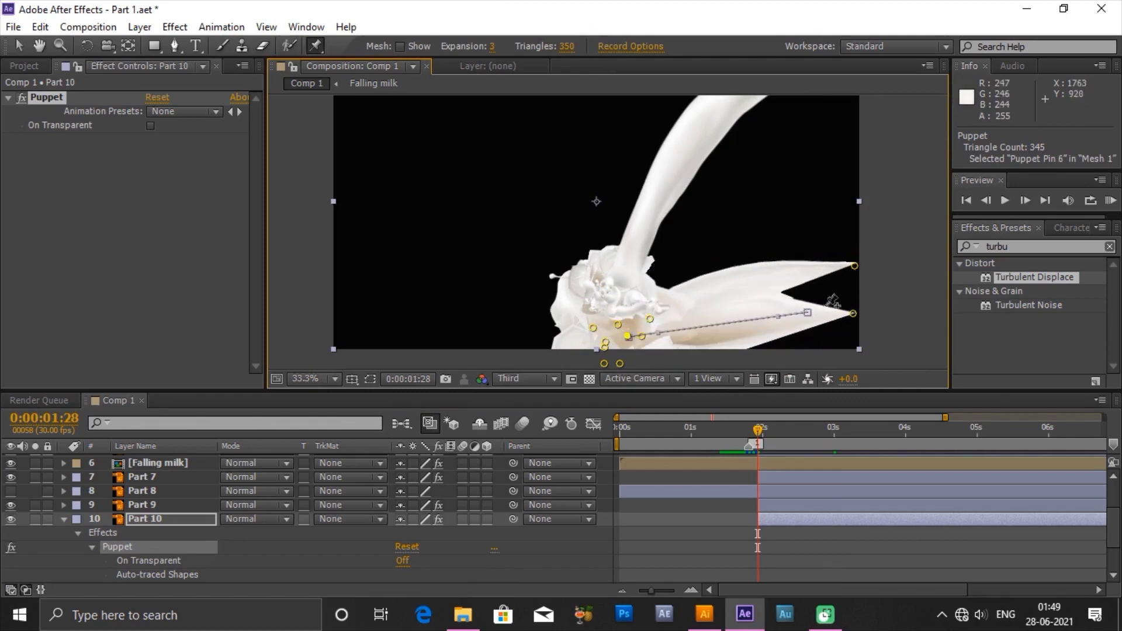
drag(853, 314, 634, 353)
drag(855, 266, 658, 324)
click(297, 380)
click(315, 77)
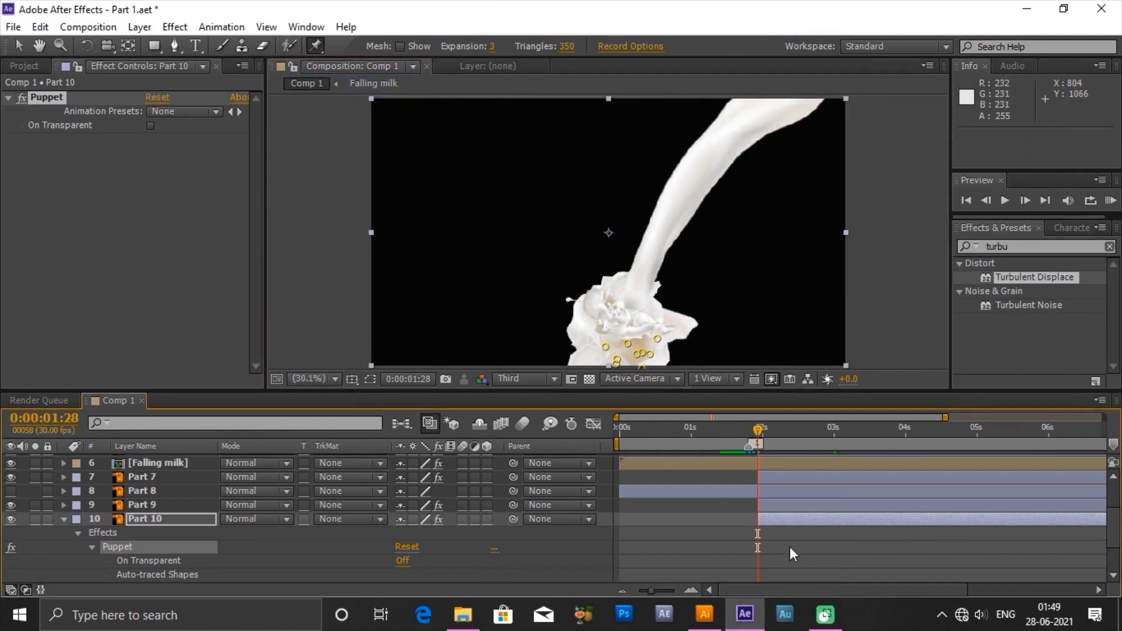
key(space)
- Show Part 8, shift it to start at 0:00:01:28, and place Puppet pins across its corner wave at 0:00:03:00
drag(704, 520, 841, 518)
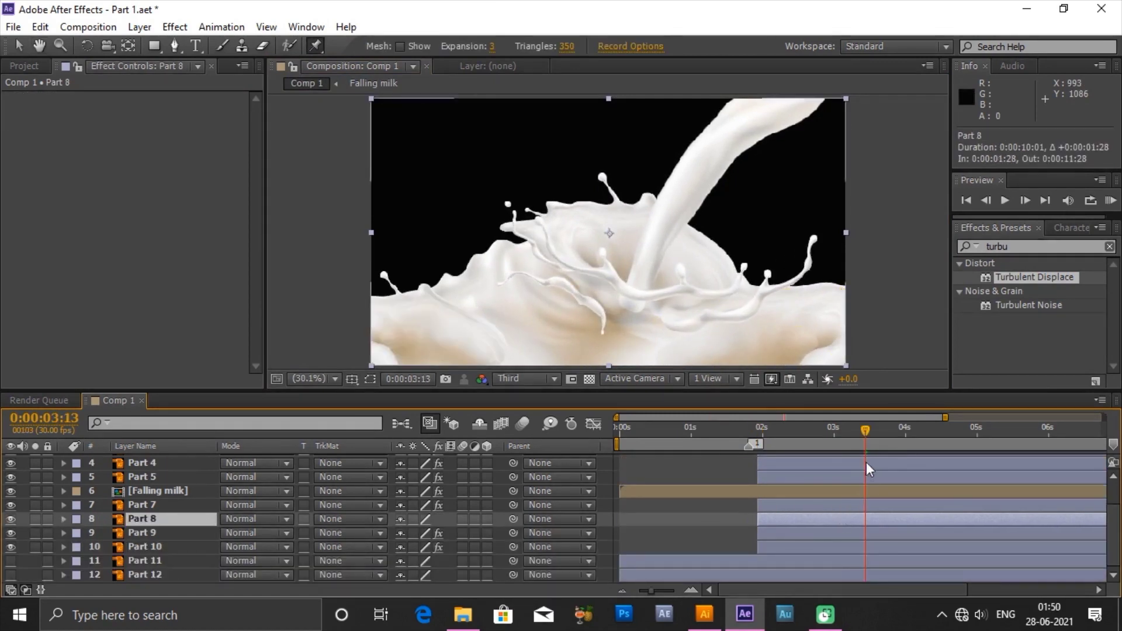
click(501, 347)
click(460, 314)
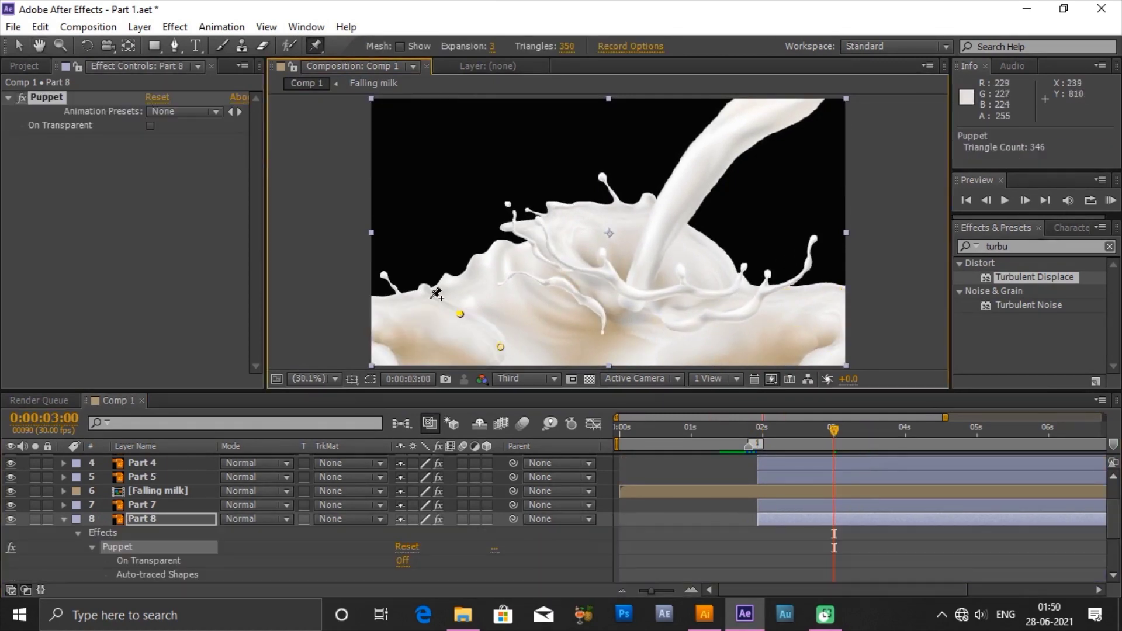
- Sink Part 8's wave out of sight at 0:00:01:28 by moving its Puppet pins below the frame's lower edge, and preview it
click(758, 429)
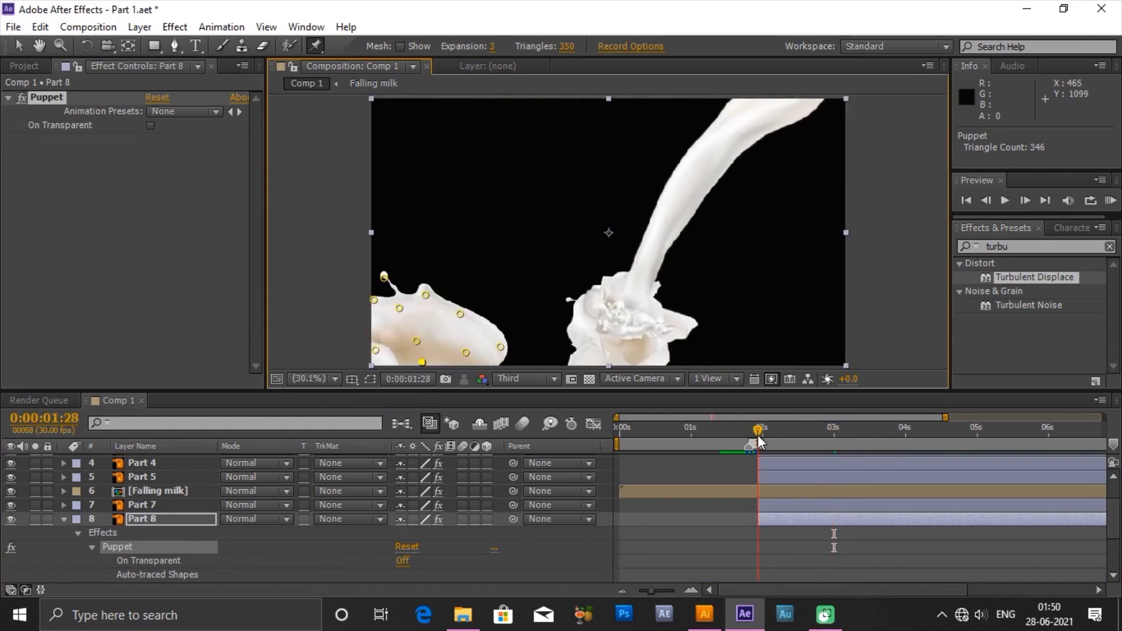
key(space)
drag(506, 357, 467, 323)
drag(500, 289, 499, 312)
drag(422, 305, 374, 322)
drag(416, 284, 415, 317)
drag(460, 256, 460, 306)
drag(399, 251, 373, 316)
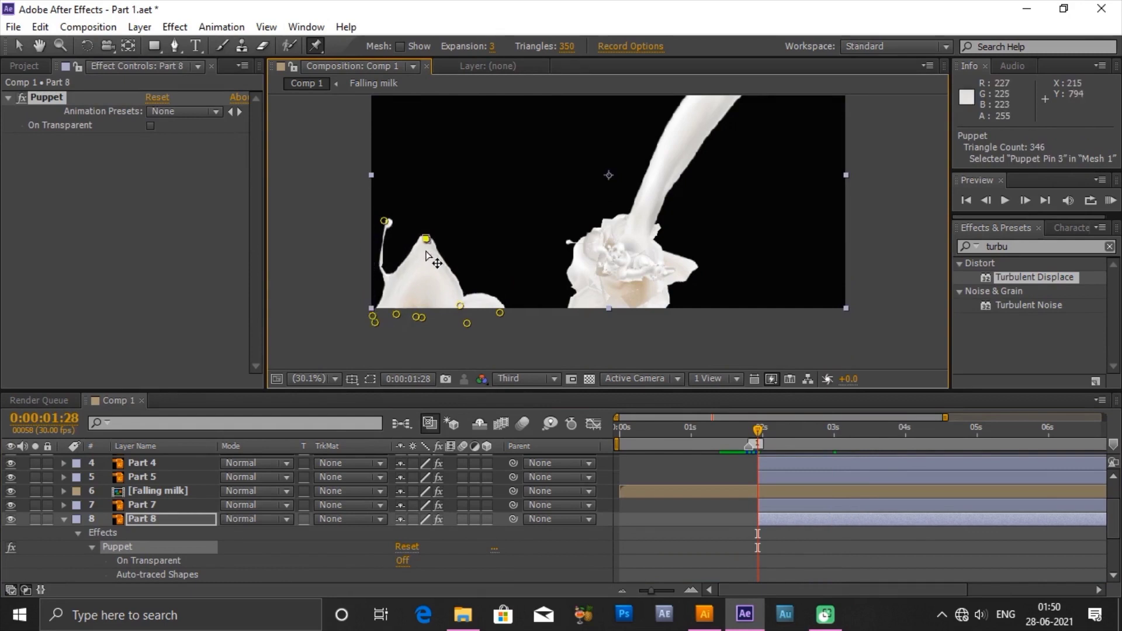
drag(425, 238, 519, 349)
drag(456, 325, 461, 352)
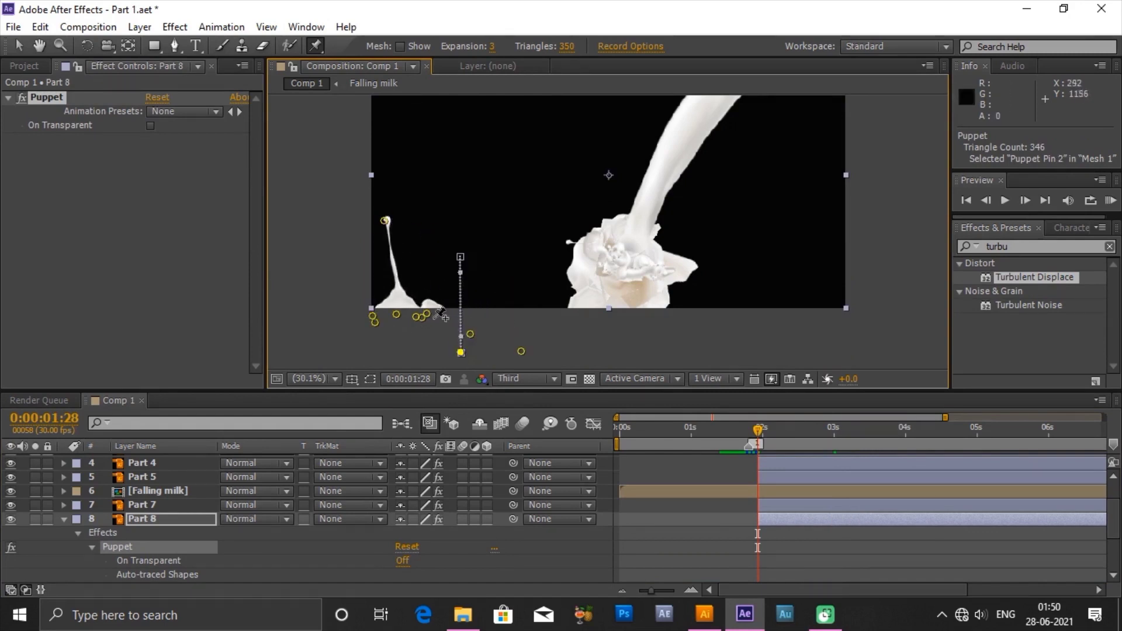
click(794, 552)
key(space)
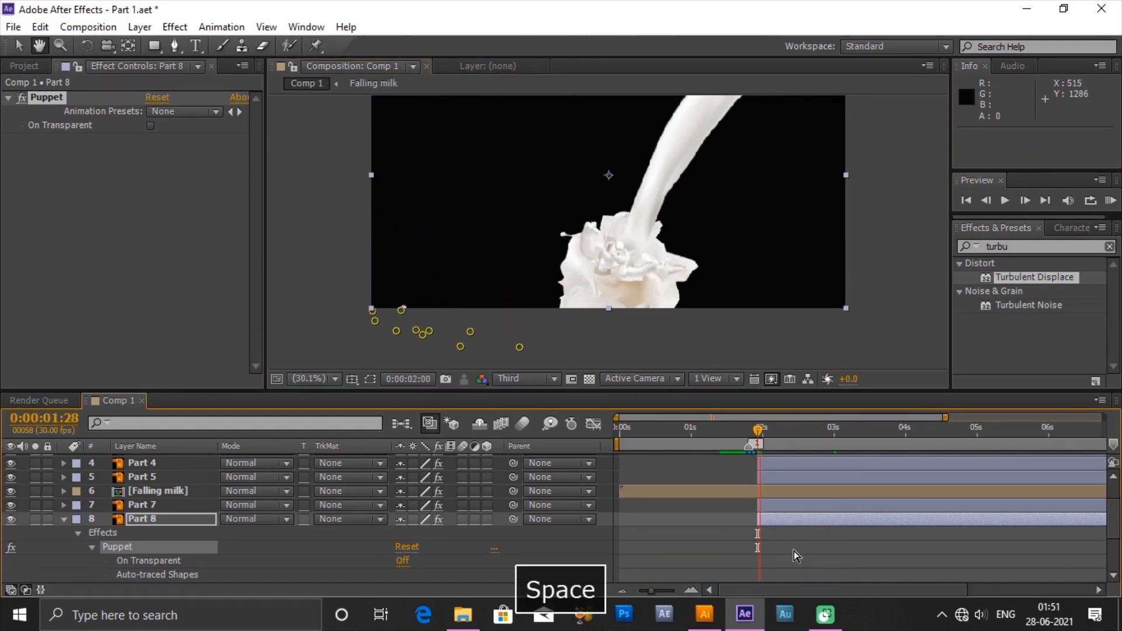
- Collapse Part 8's properties and shift Parts 11 and 12 to start at 0:00:01:28
click(63, 519)
click(144, 560)
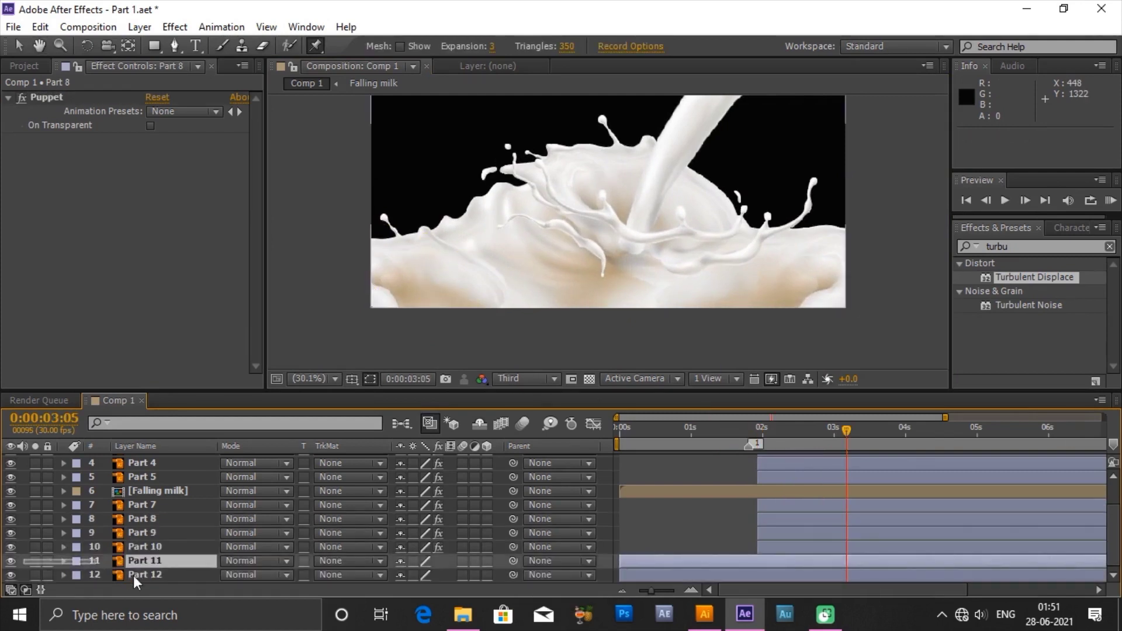
shift+click(144, 575)
drag(642, 561, 781, 560)
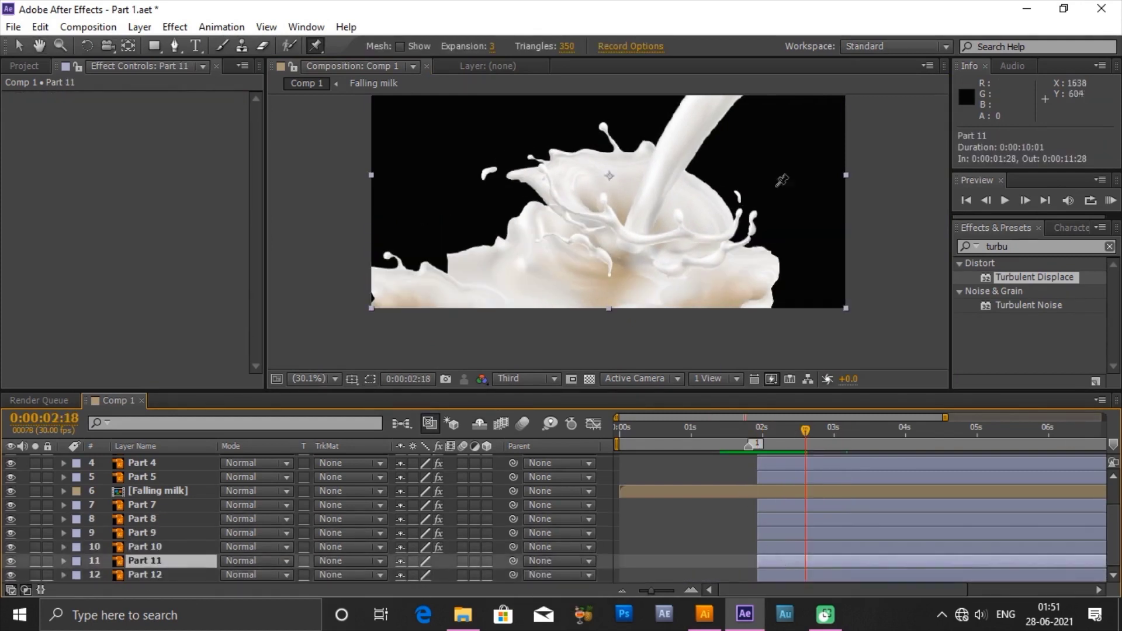
- Pin Part 11's droplet with a Puppet pin at 0:00:03:00 and move it into the splash centre at 0:00:01:28
click(834, 444)
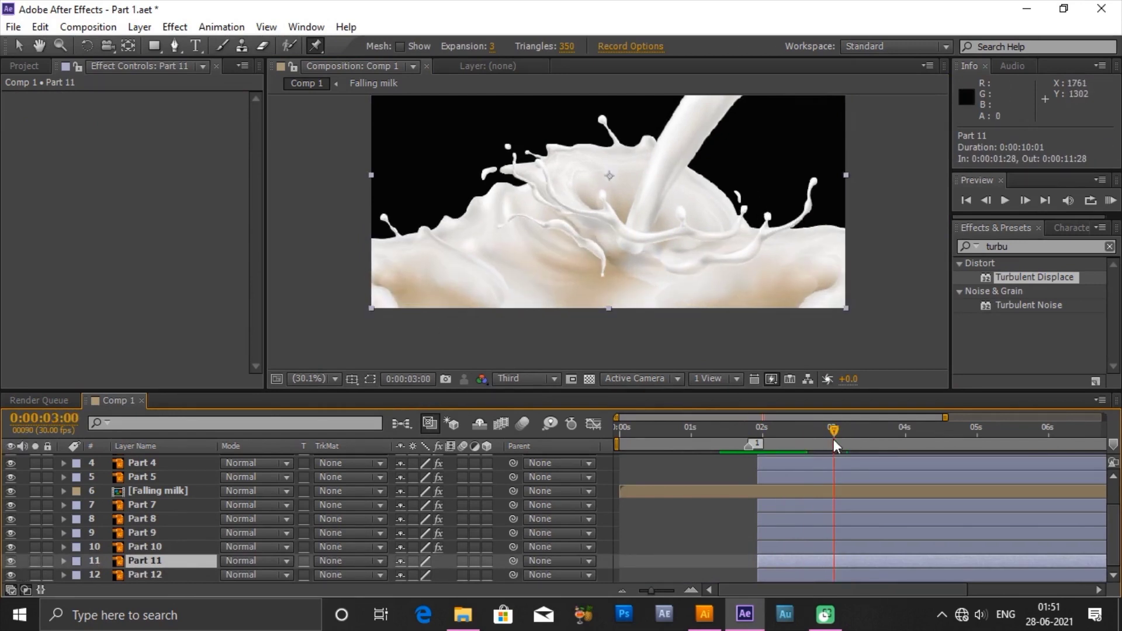
click(739, 194)
drag(776, 433, 758, 433)
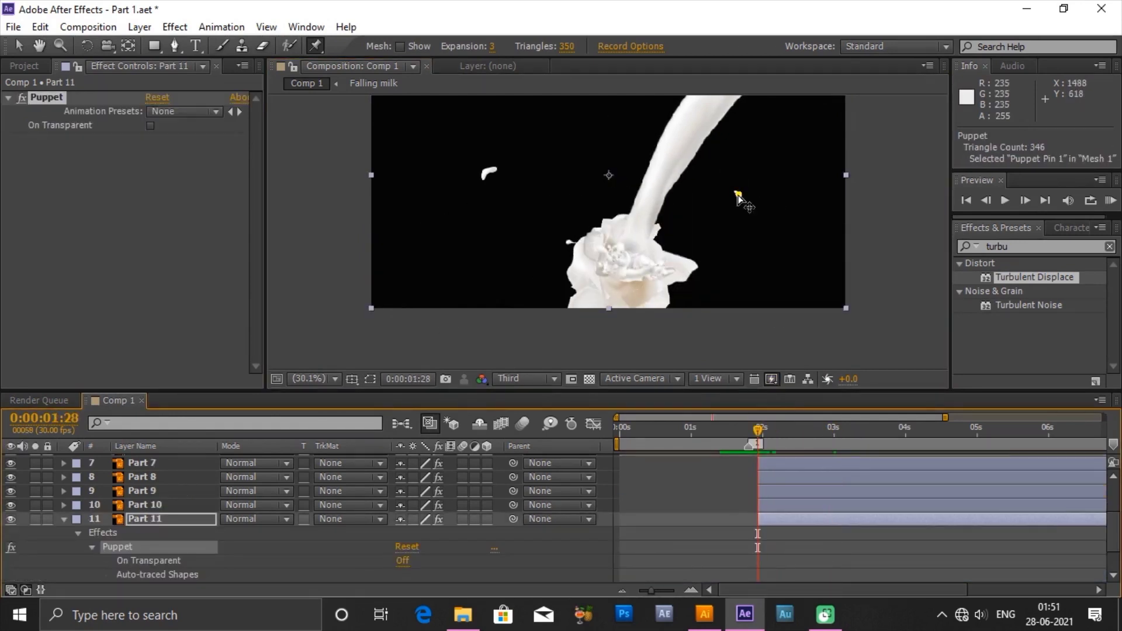
drag(739, 194, 634, 263)
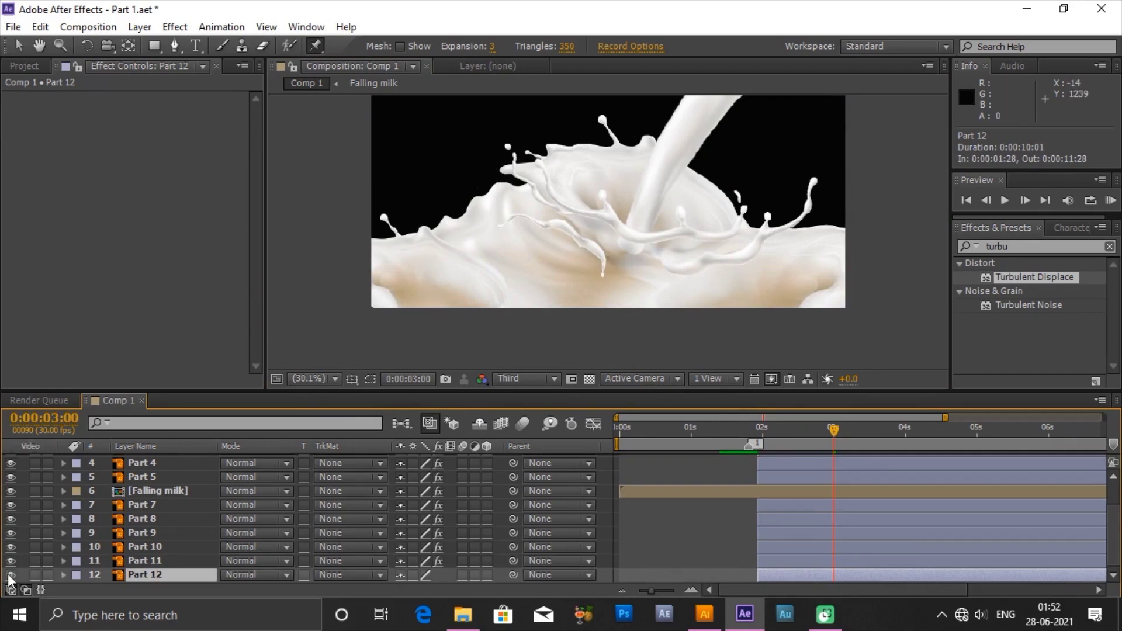
- Pin Part 12's droplet with a Puppet pin, move it into the splash centre at 0:00:01:28, and preview the animation
click(486, 173)
click(759, 438)
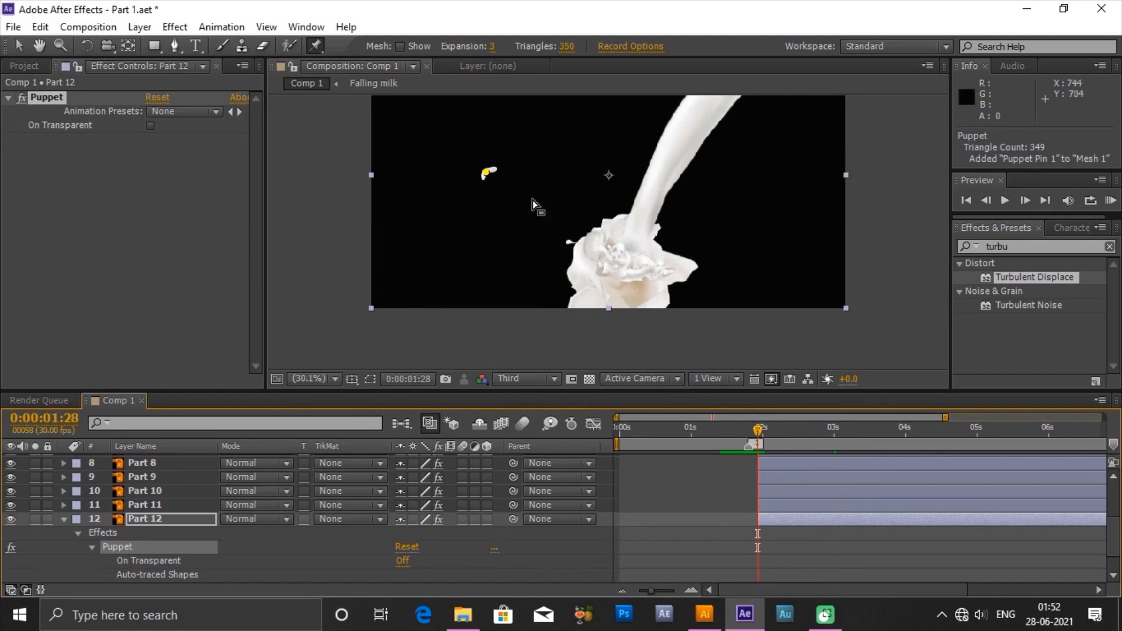
click(491, 175)
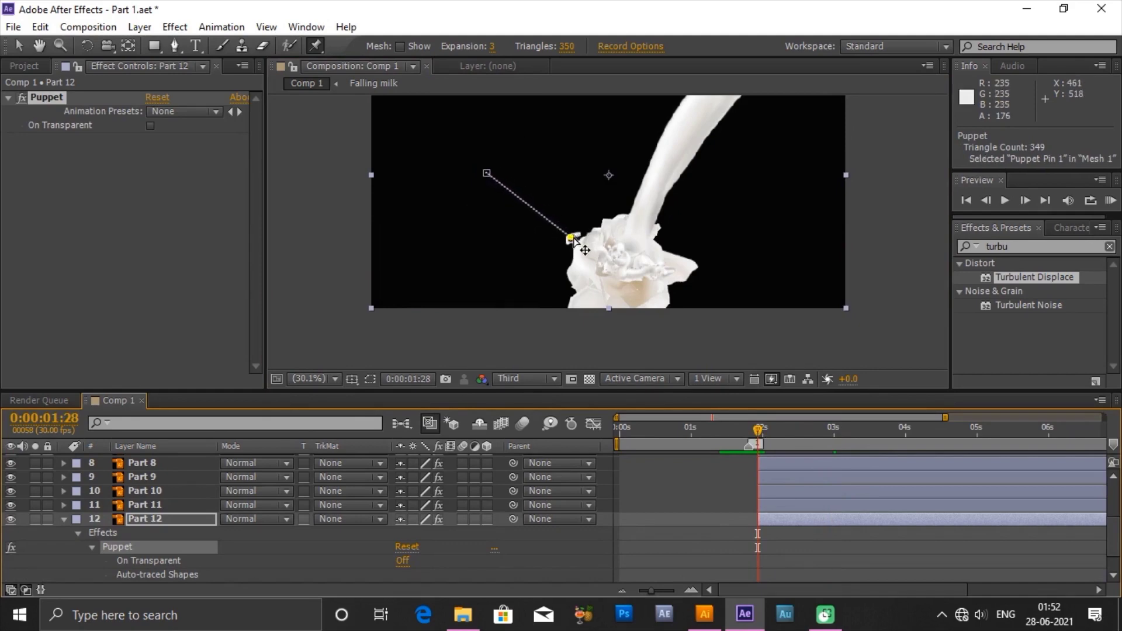
drag(612, 263, 600, 253)
click(64, 519)
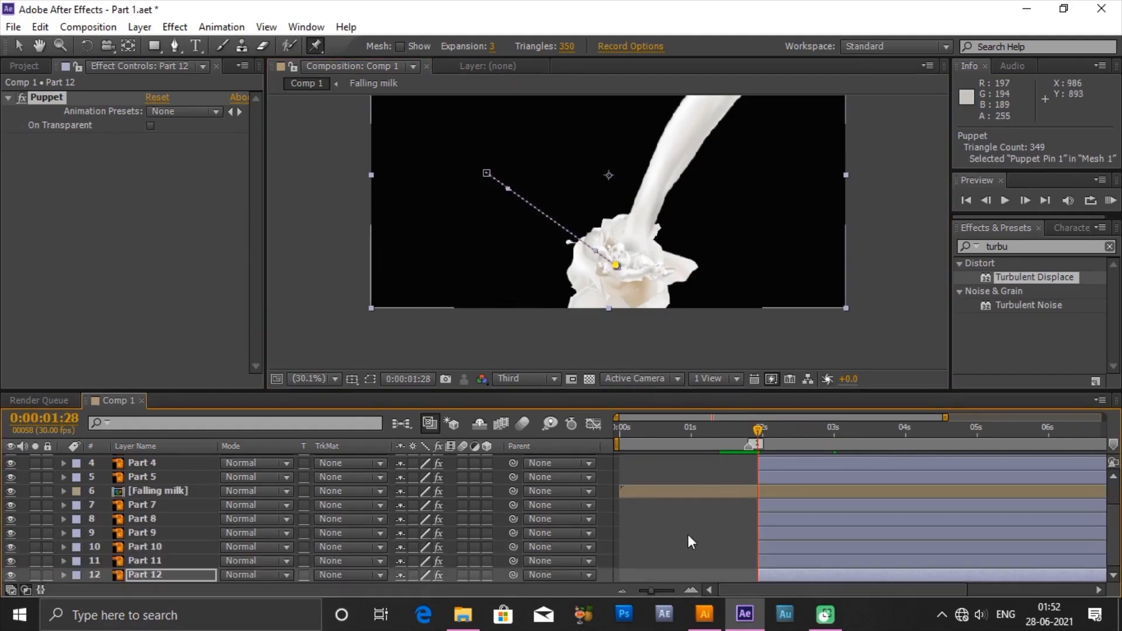
key(space)
- Reveal the Puppet pin keyframes of Parts 7 to 12 and apply Easy Ease to them
drag(23, 500, 157, 584)
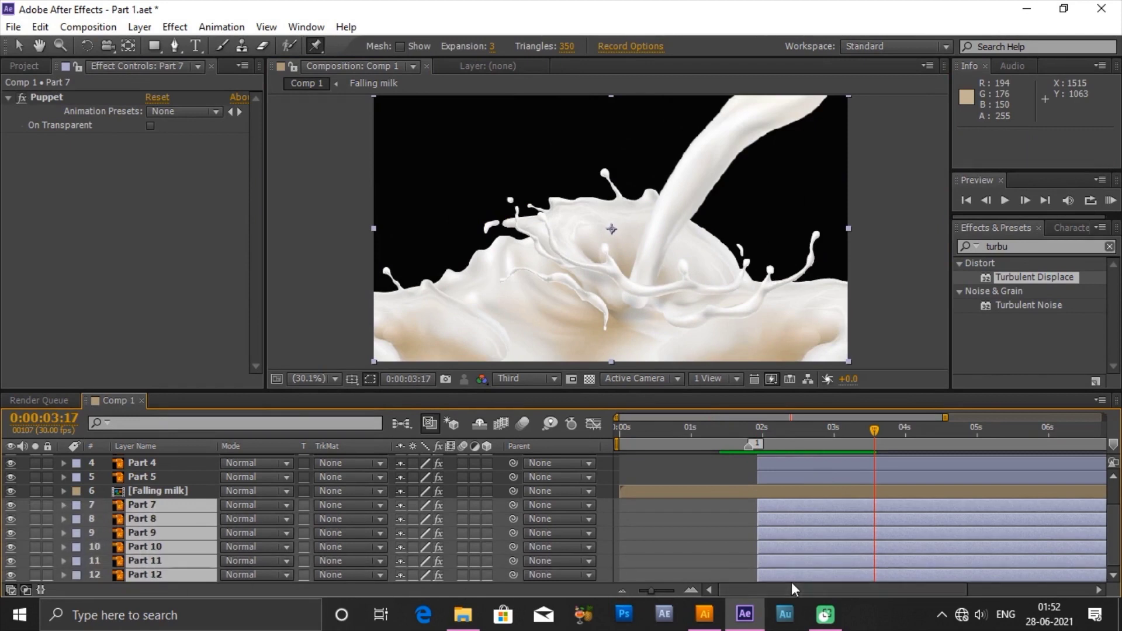
key(u)
key(j)
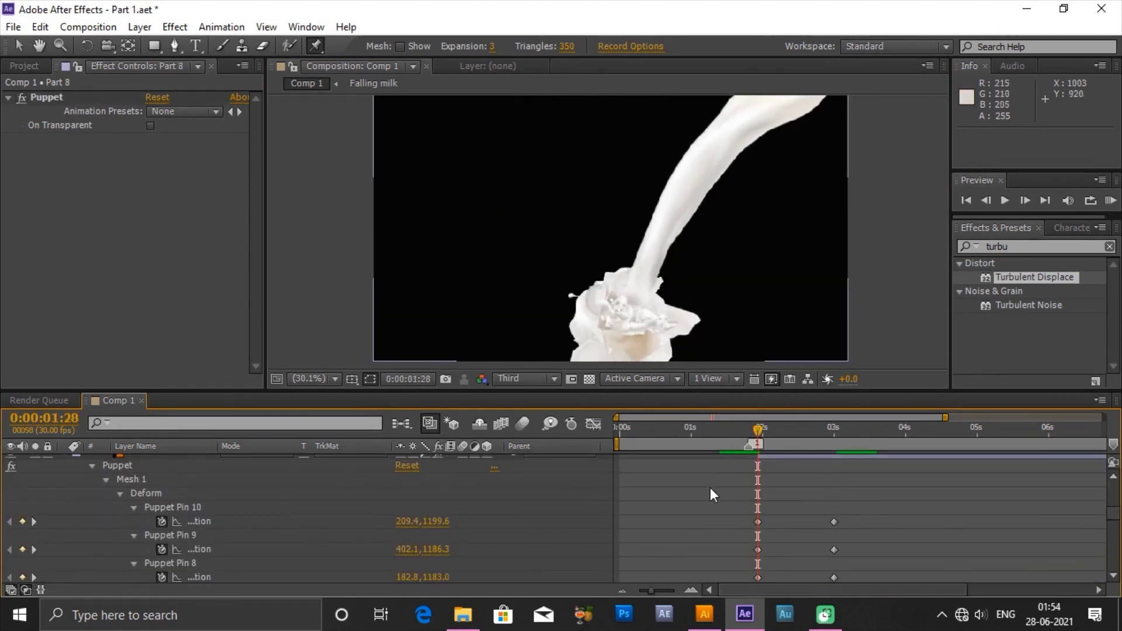
drag(710, 487, 847, 559)
drag(848, 588, 852, 608)
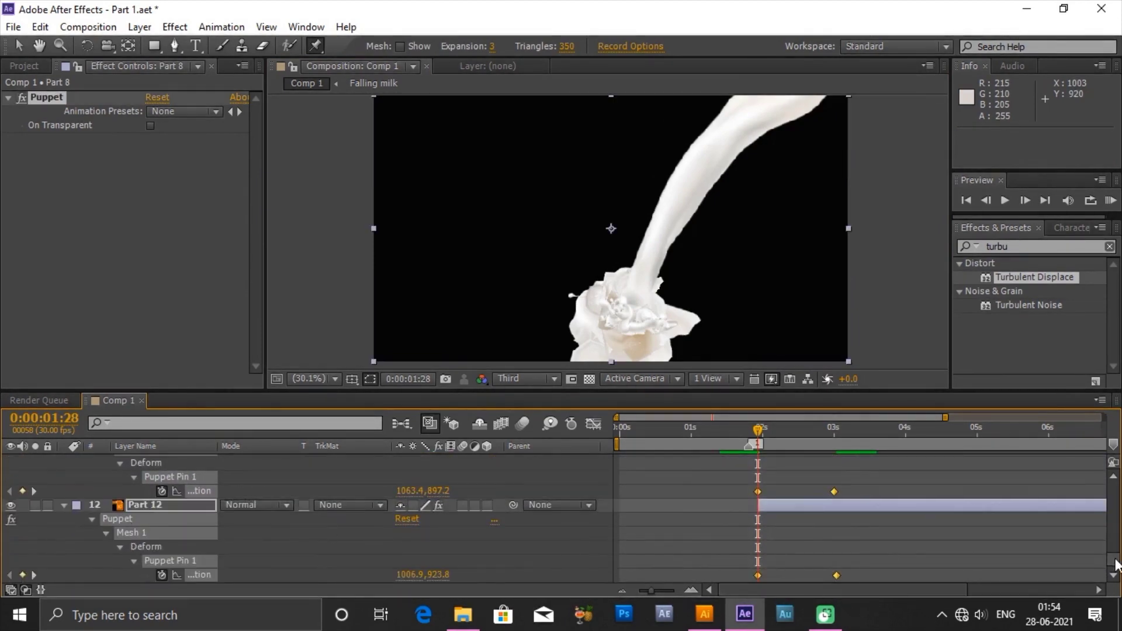
scroll(1117, 565, down, 10)
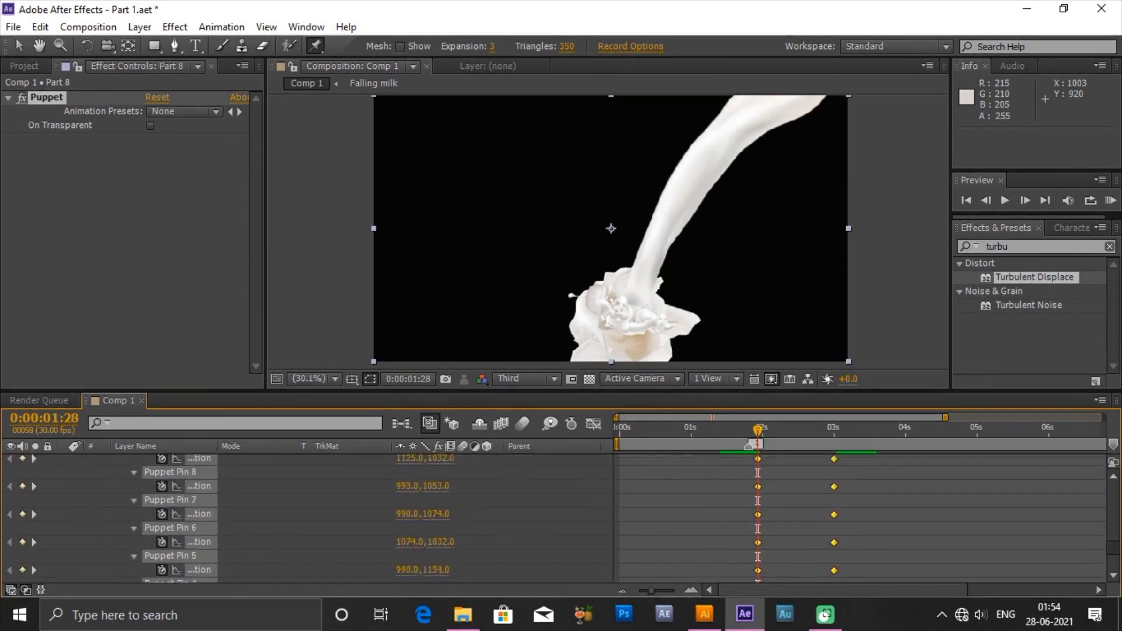
scroll(561, 519, down, 5)
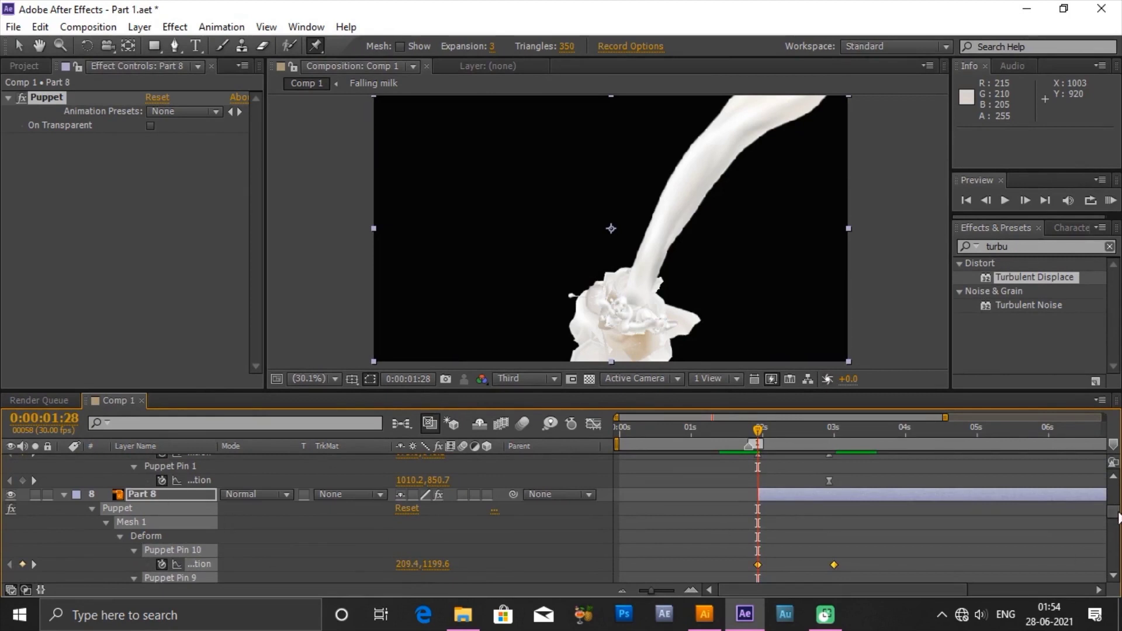
scroll(163, 522, down, 6)
key(F9)
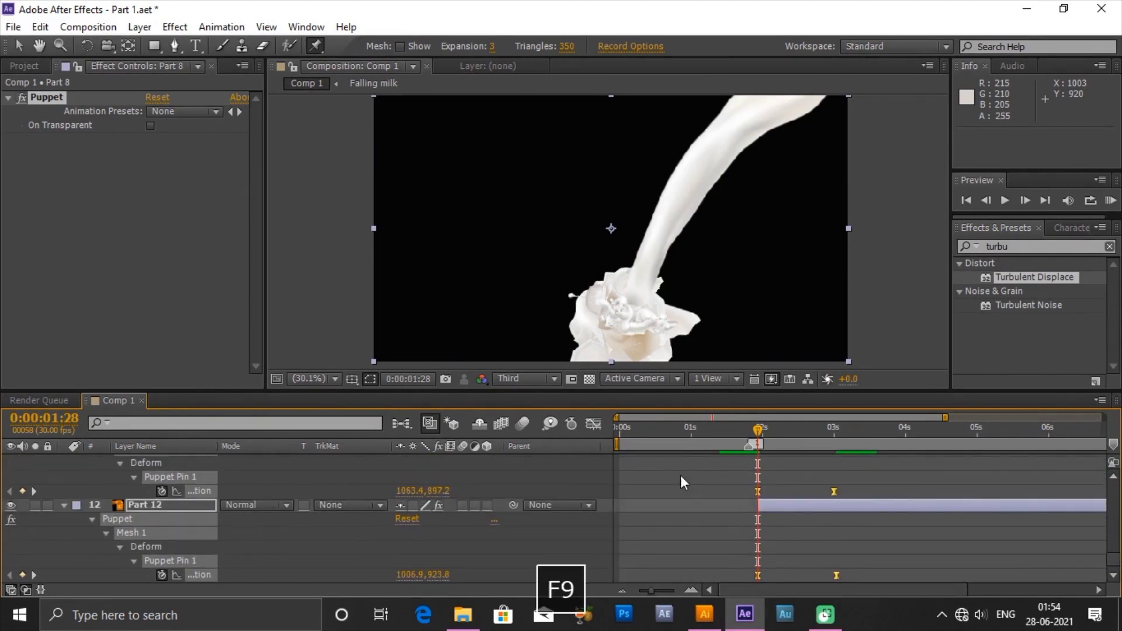
- Reshape the eased pins' speed curve in the Graph Editor with a quick start and an ease-in influence of about 75.6%, and preview it
click(594, 424)
drag(777, 545, 805, 538)
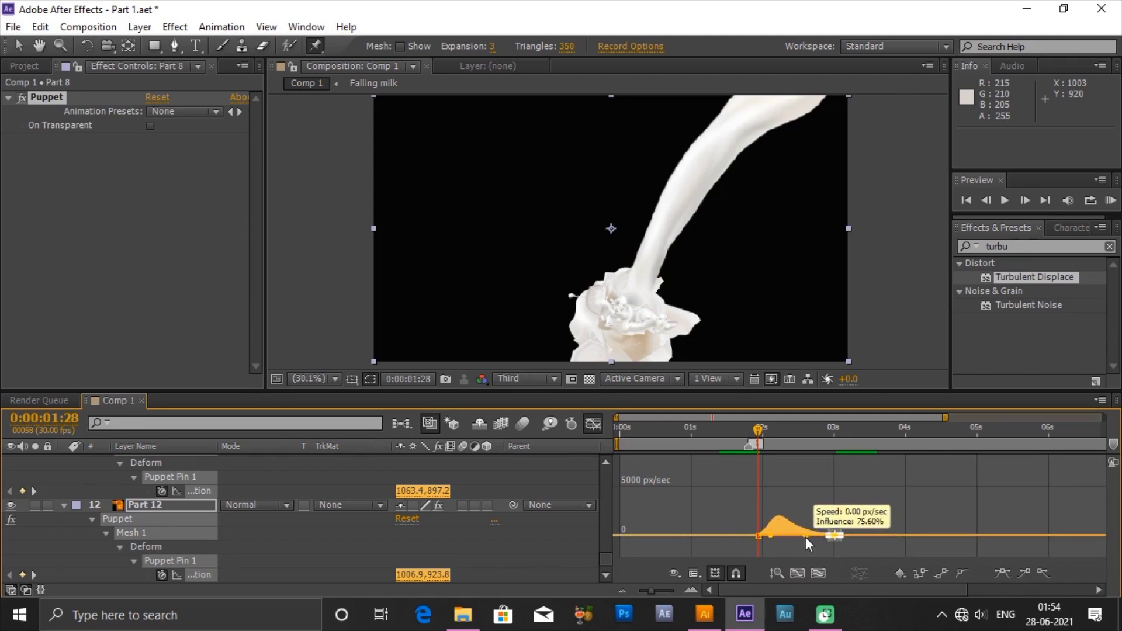
drag(735, 522, 774, 541)
drag(772, 537, 763, 536)
key(space)
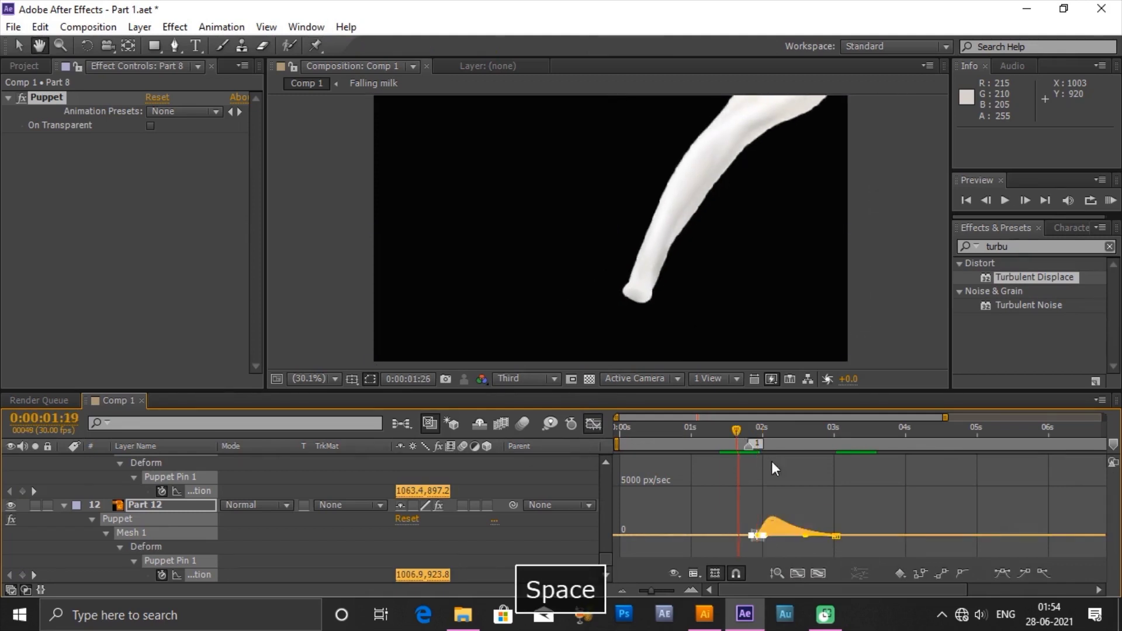
key(space)
- Return to the layer view, reveal the Puppet pin keyframes of Parts 2 to 5, and apply Easy Ease to them
key(shift+F3)
drag(37, 478, 145, 517)
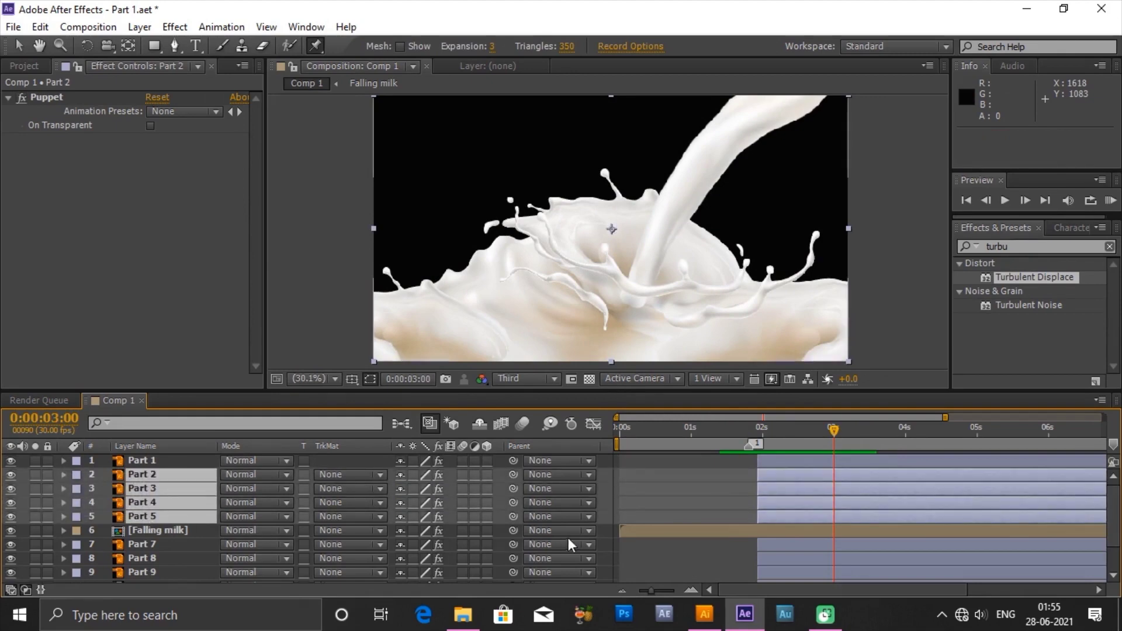
key(u)
drag(737, 517, 849, 484)
key(F9)
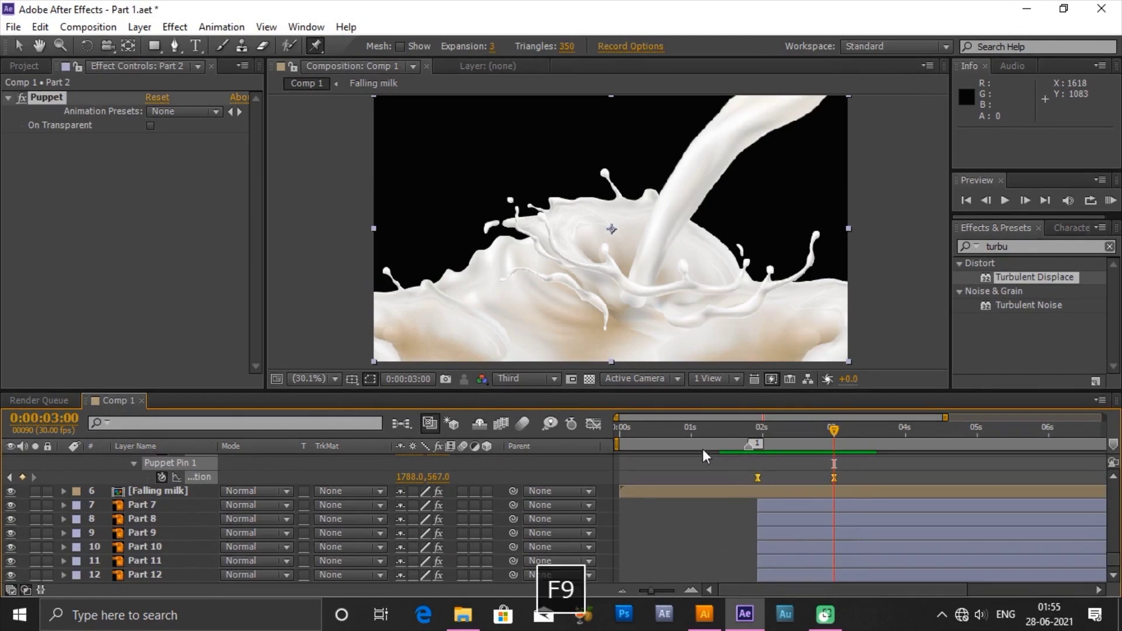
- Reshape the speed curve of Parts 2 to 5 for a fast start and long slowdown, and preview the animation from the beginning
click(593, 424)
drag(821, 537, 805, 542)
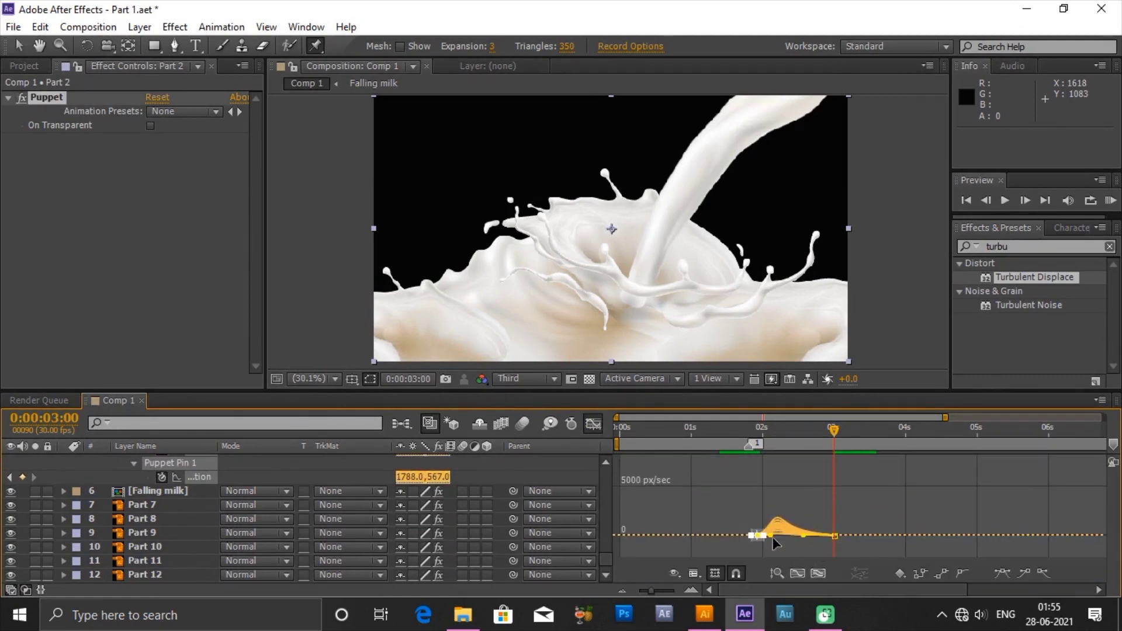
key(Home)
key(shift+F3)
key(space)
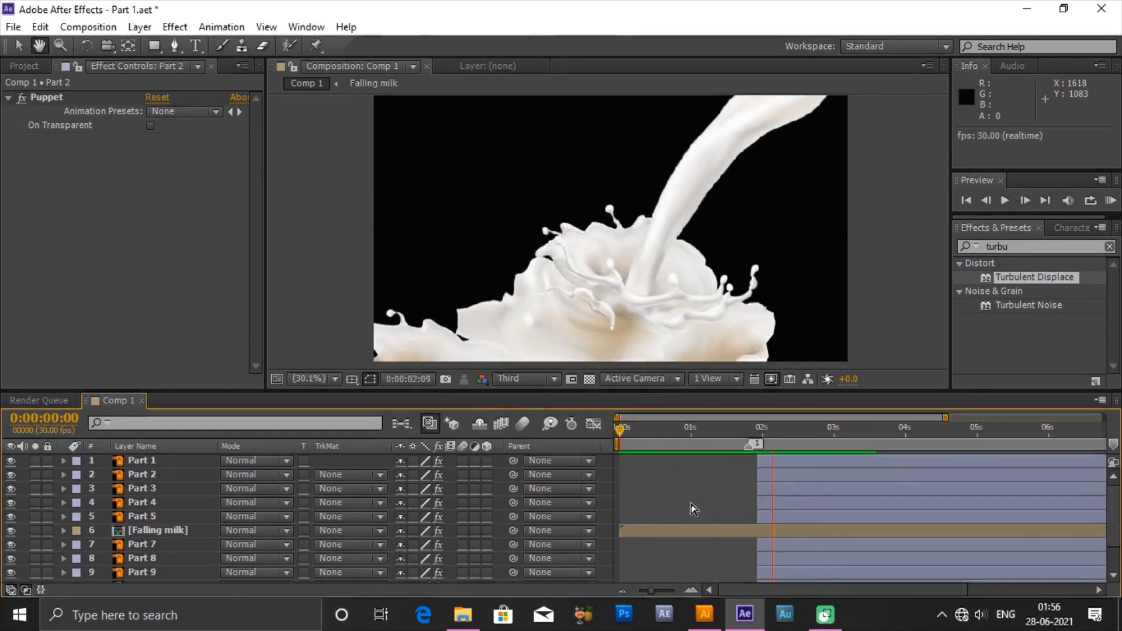
key(space)
- Apply Turbulent Displace to Part 1 with Amount 10, and keyframe Amount and Evolution at 0:00:01:28
click(779, 463)
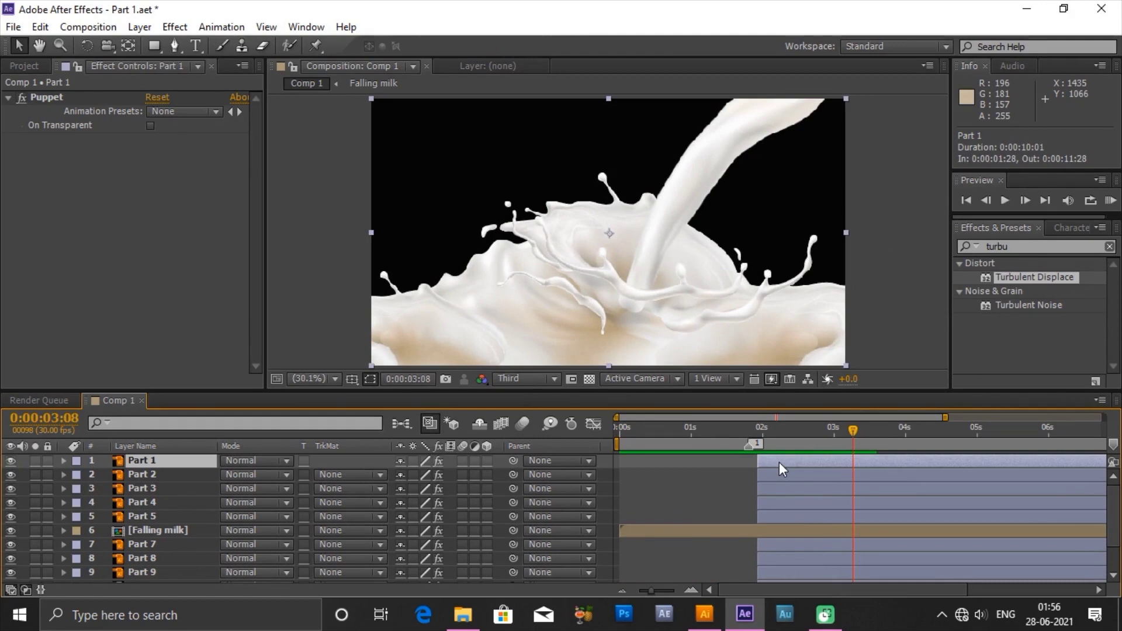
key(shift+Down)
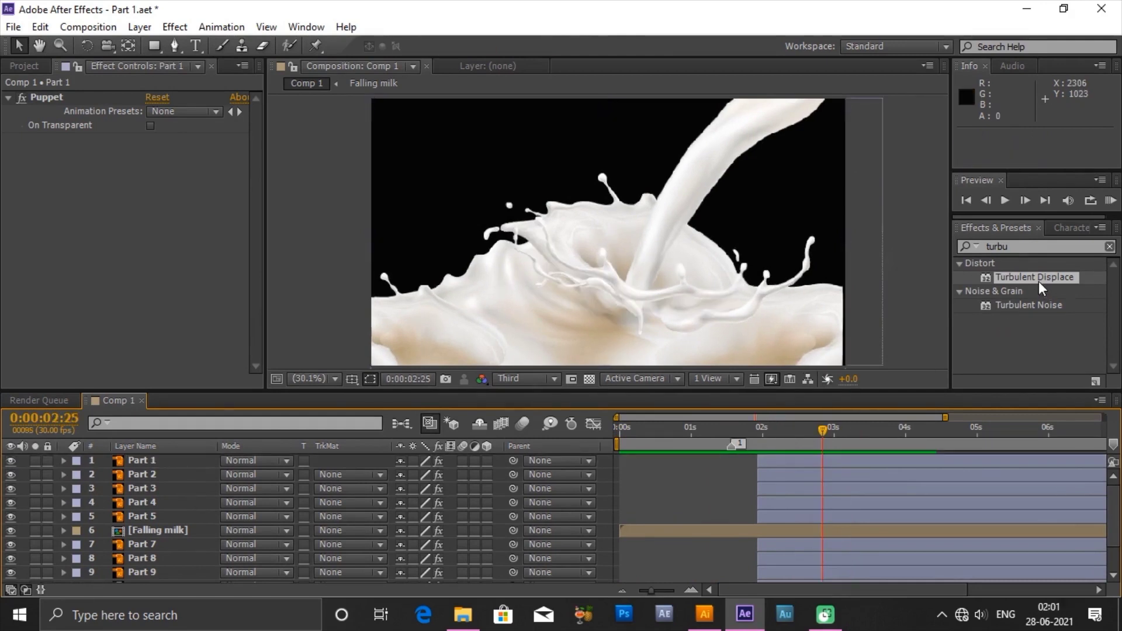
drag(1036, 276, 755, 454)
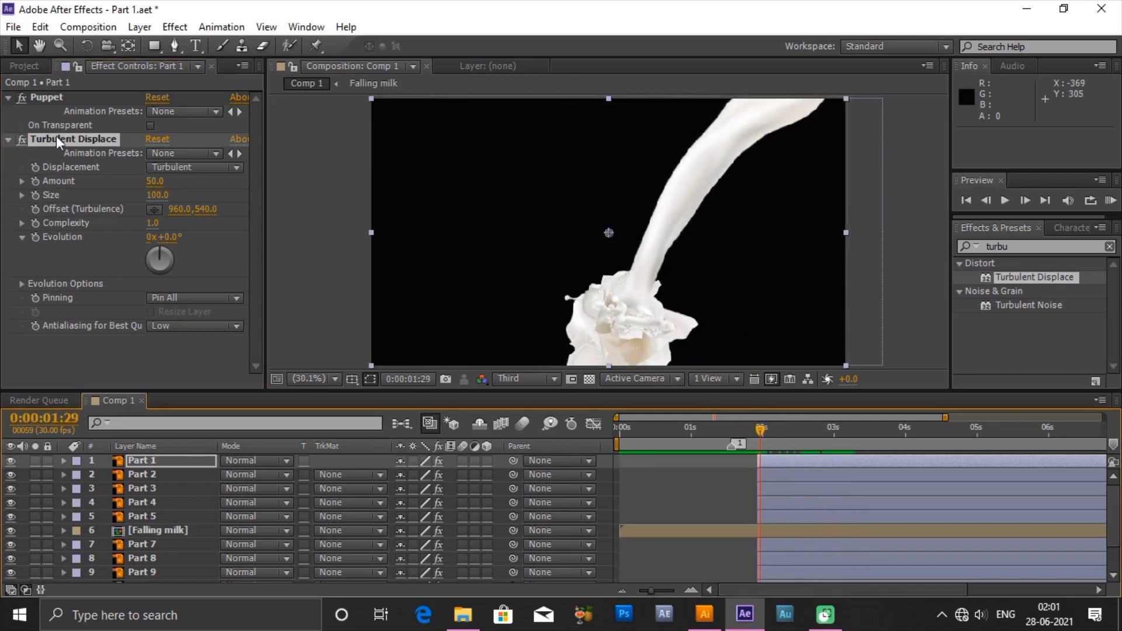
drag(154, 182, 130, 182)
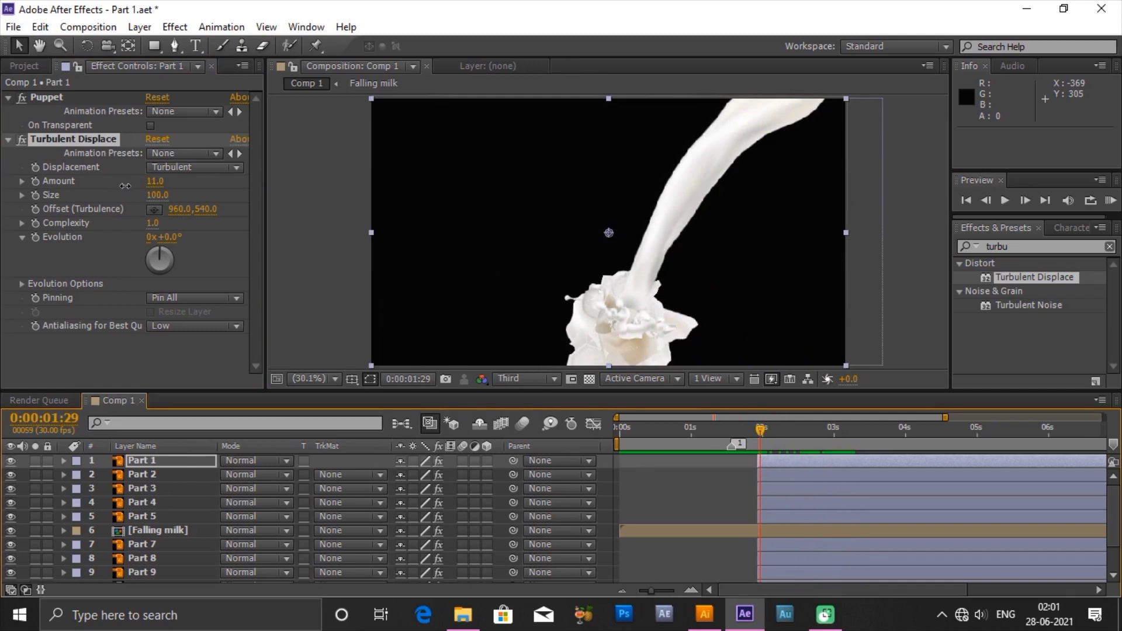
click(759, 434)
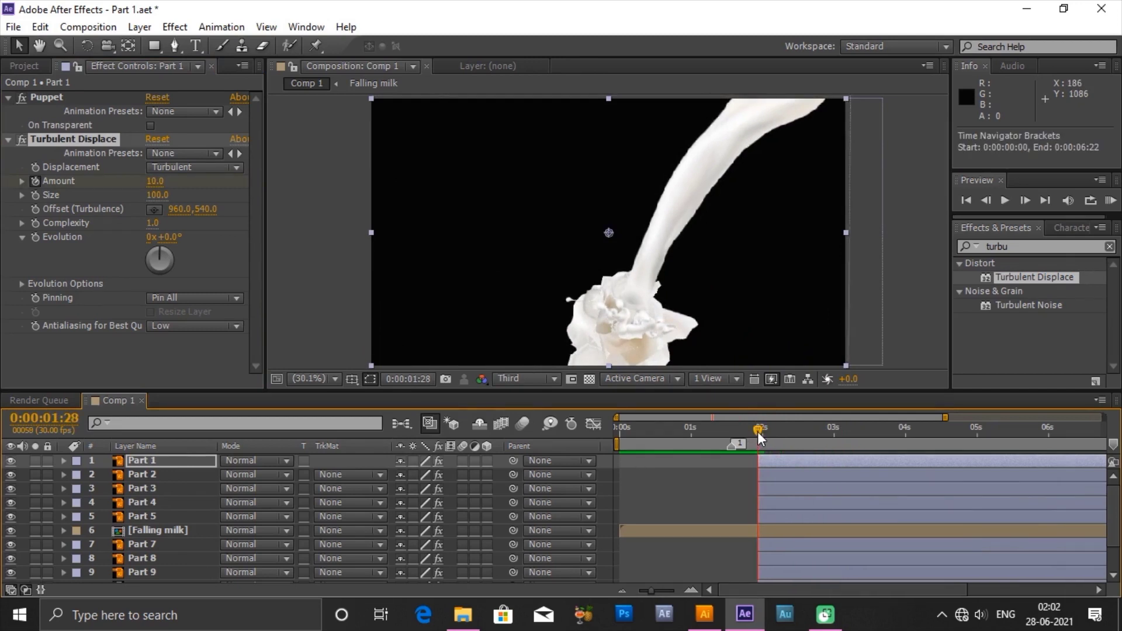
click(35, 238)
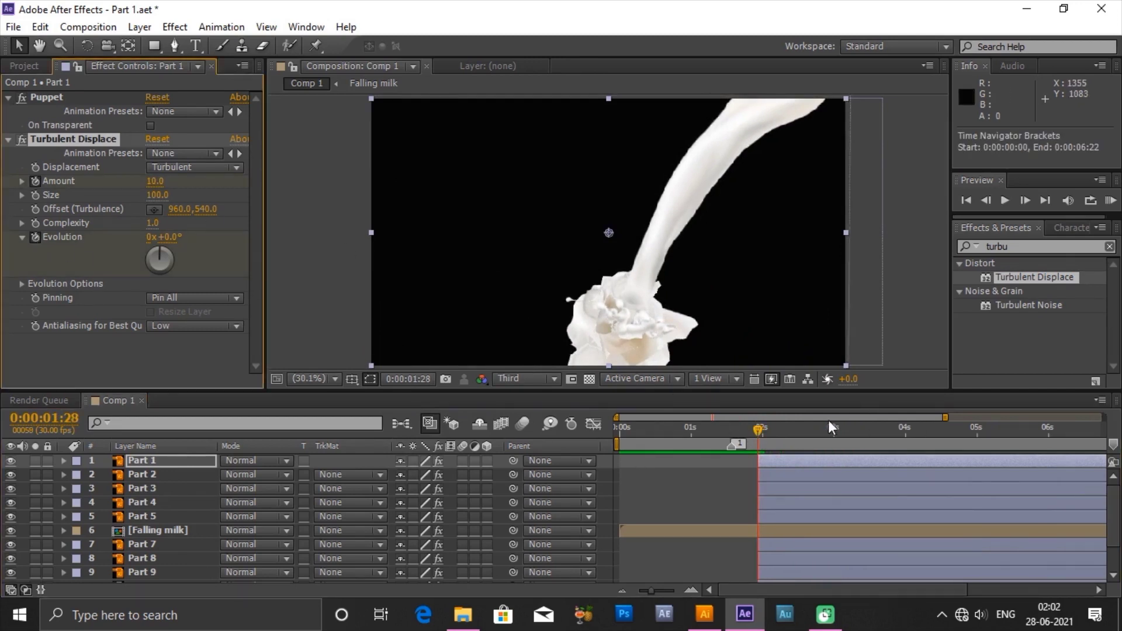
- Set Part 1's Turbulent Displace Evolution to 1x+354° at 0:00:08:00 and check the motion
drag(814, 417, 956, 459)
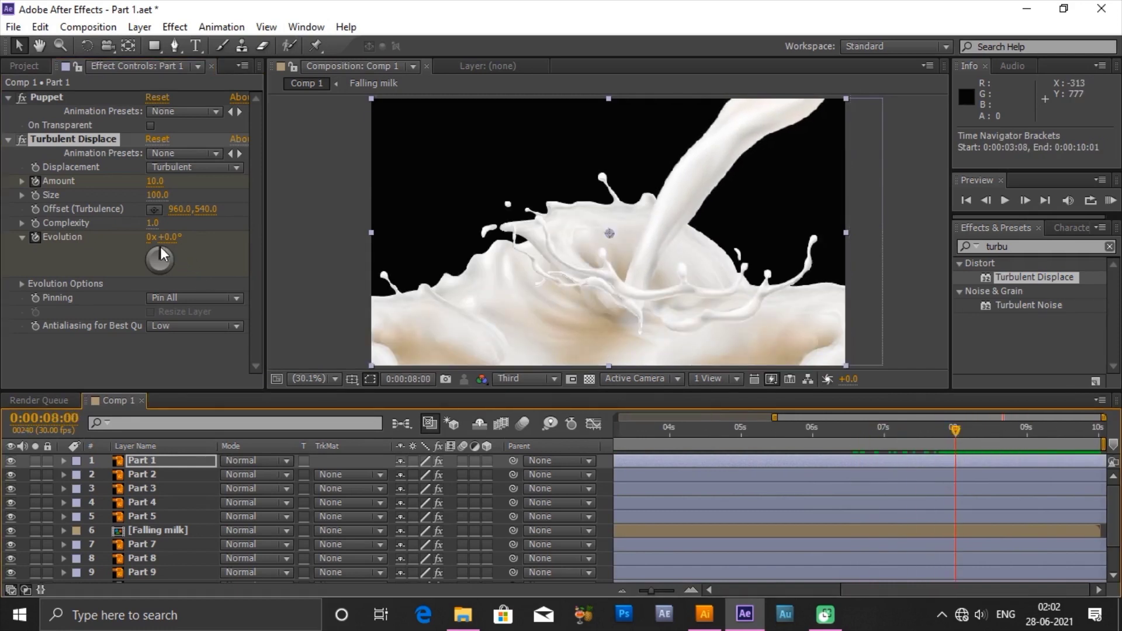
mouse_move(163, 253)
mouse_down()
mouse_move(170, 268)
mouse_move(146, 274)
mouse_move(150, 261)
mouse_move(174, 266)
mouse_move(145, 264)
mouse_move(157, 255)
mouse_up()
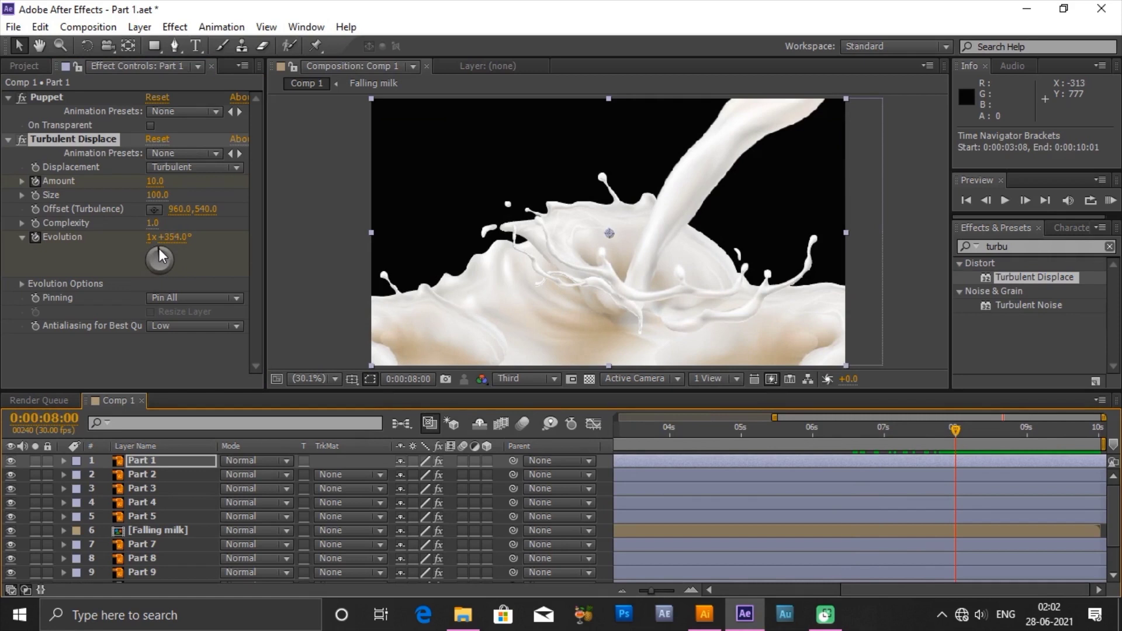
drag(894, 417, 856, 418)
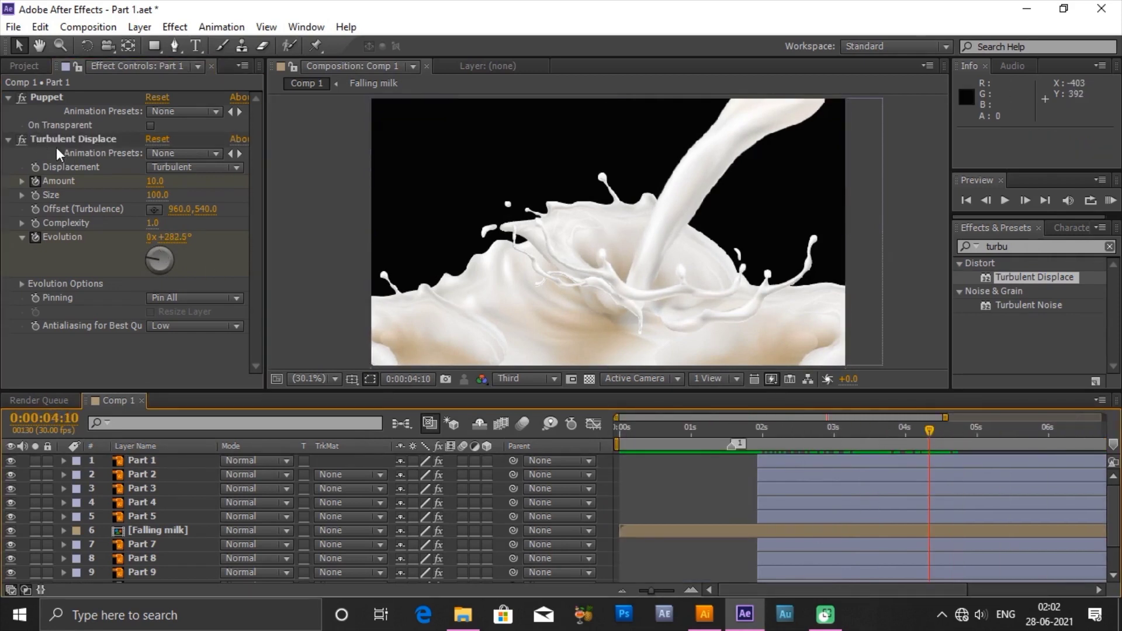
- Copy Part 1's Turbulent Displace effect onto Parts 2, 3, 4 and 5
click(54, 144)
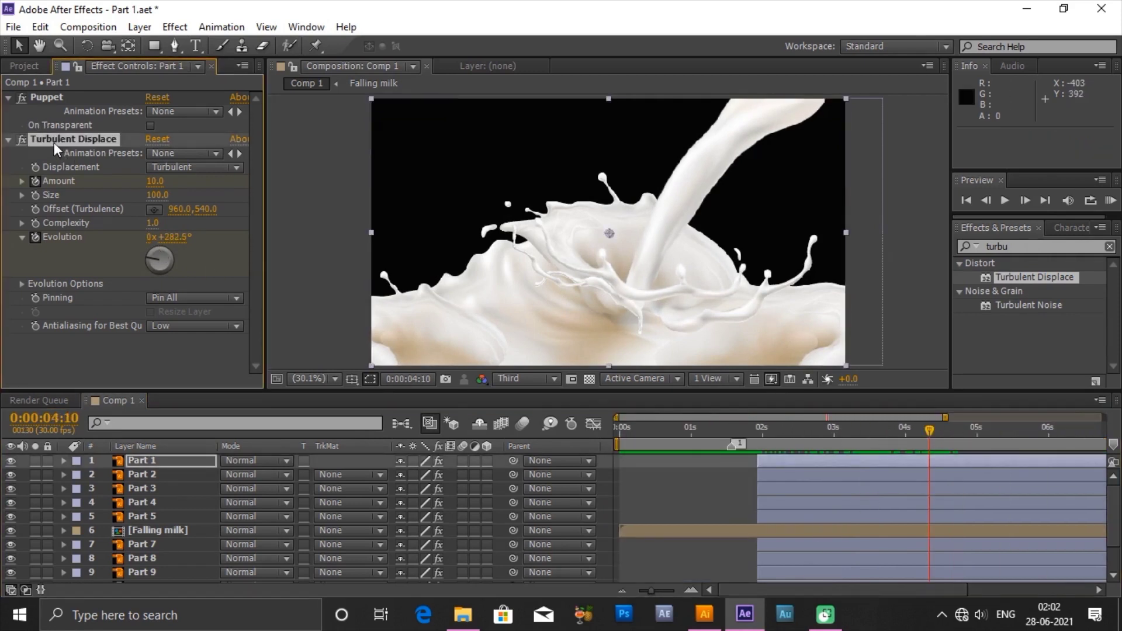
key(ctrl+c)
click(149, 478)
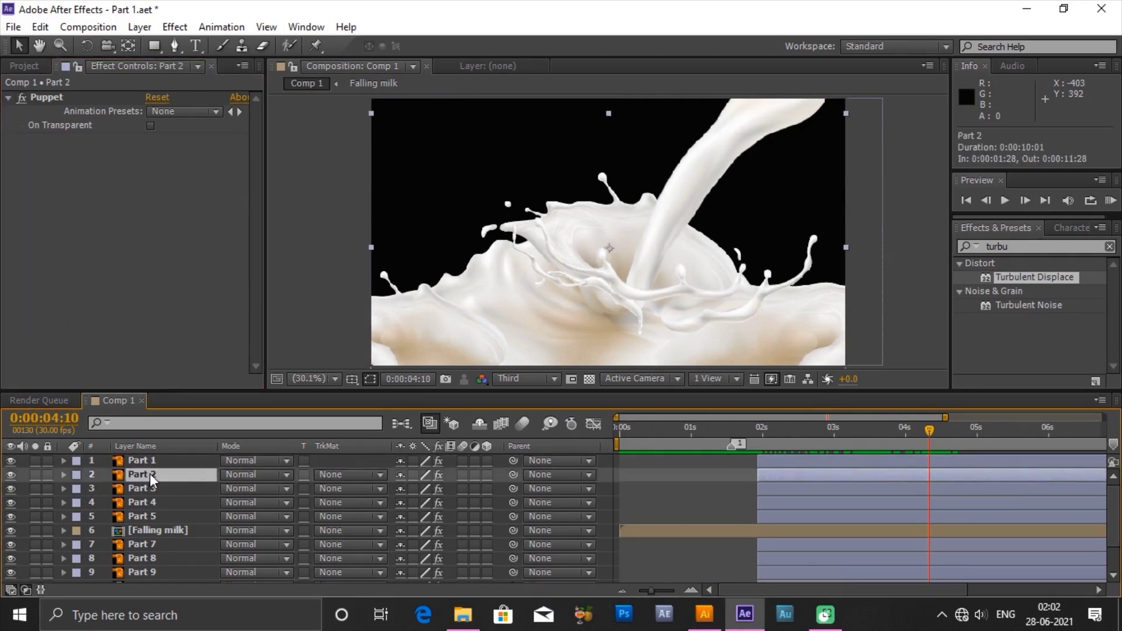
key(ctrl+v)
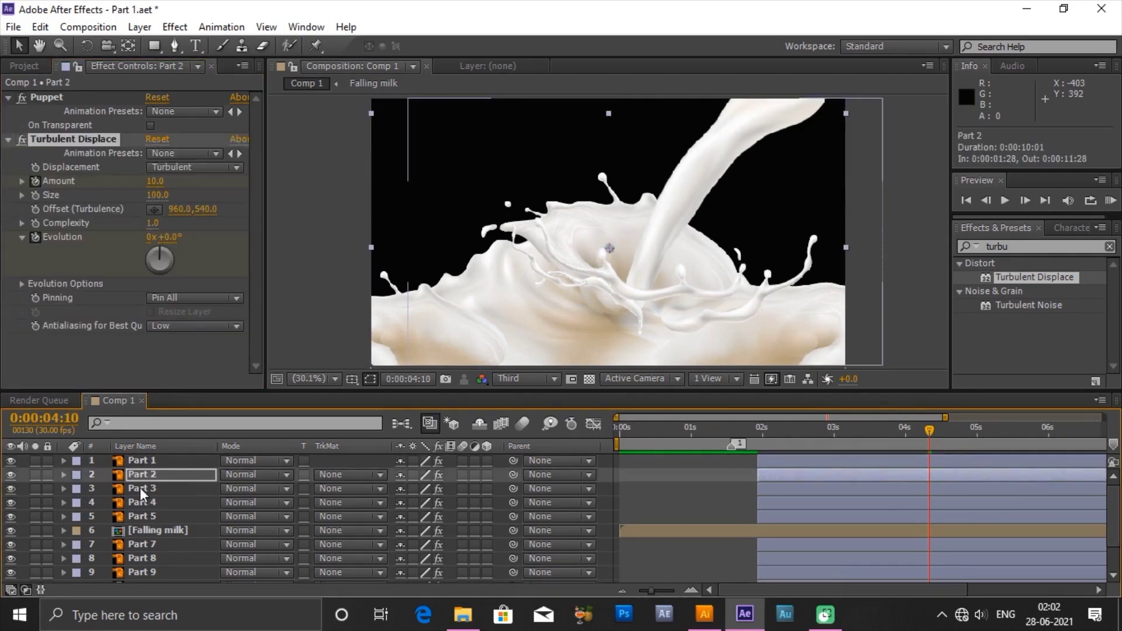
click(142, 488)
key(ctrl+v)
click(143, 503)
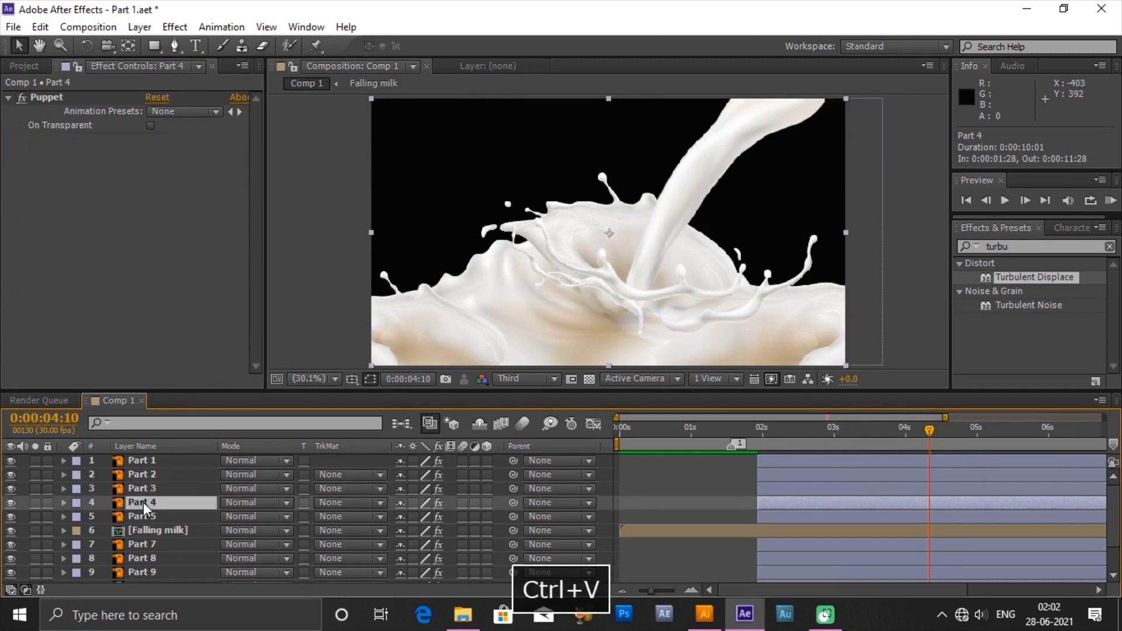
key(ctrl+v)
click(148, 515)
key(ctrl+v)
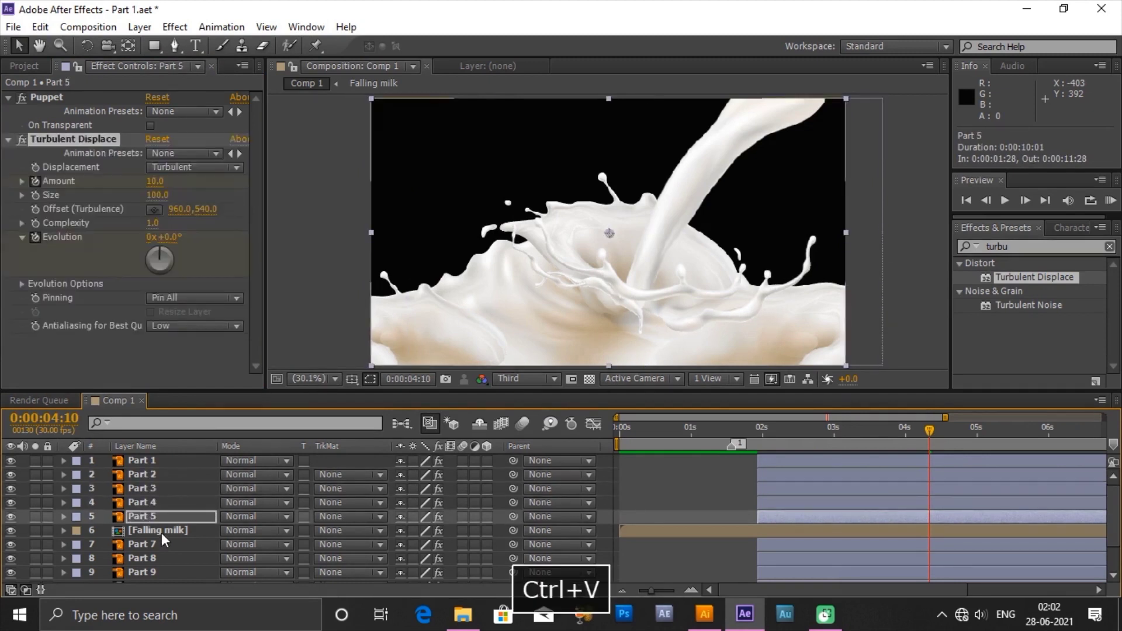
- Paste the copied Turbulent Displace effect onto Parts 7, 8, 9, 10, 11 and 12
click(145, 544)
key(ctrl+v)
click(150, 560)
key(ctrl+v)
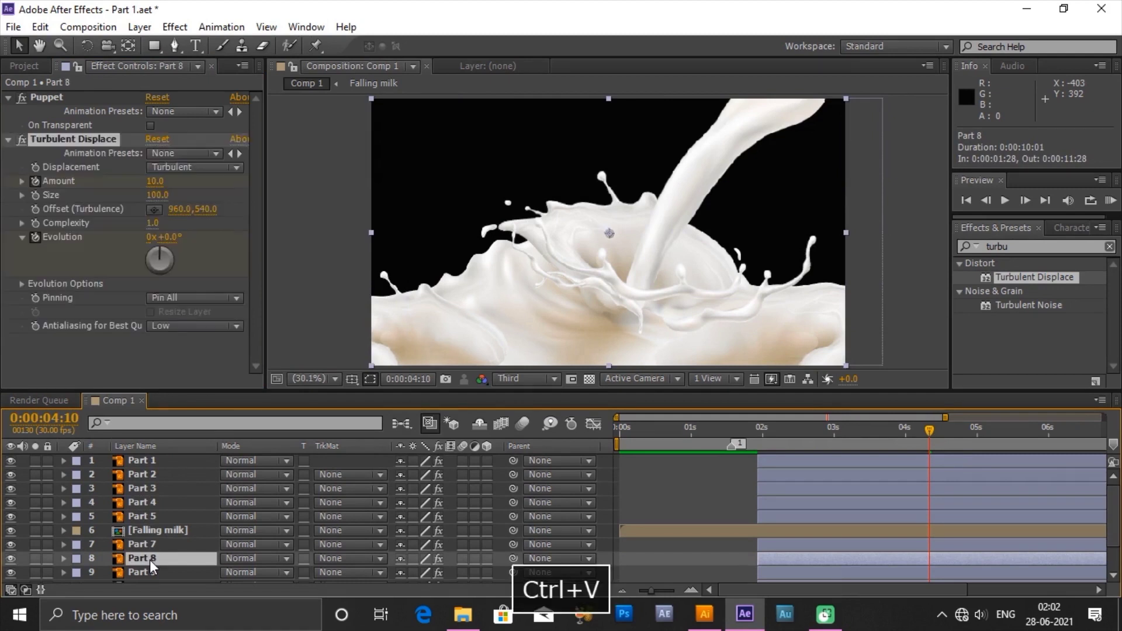
scroll(152, 556, down, 1)
click(142, 532)
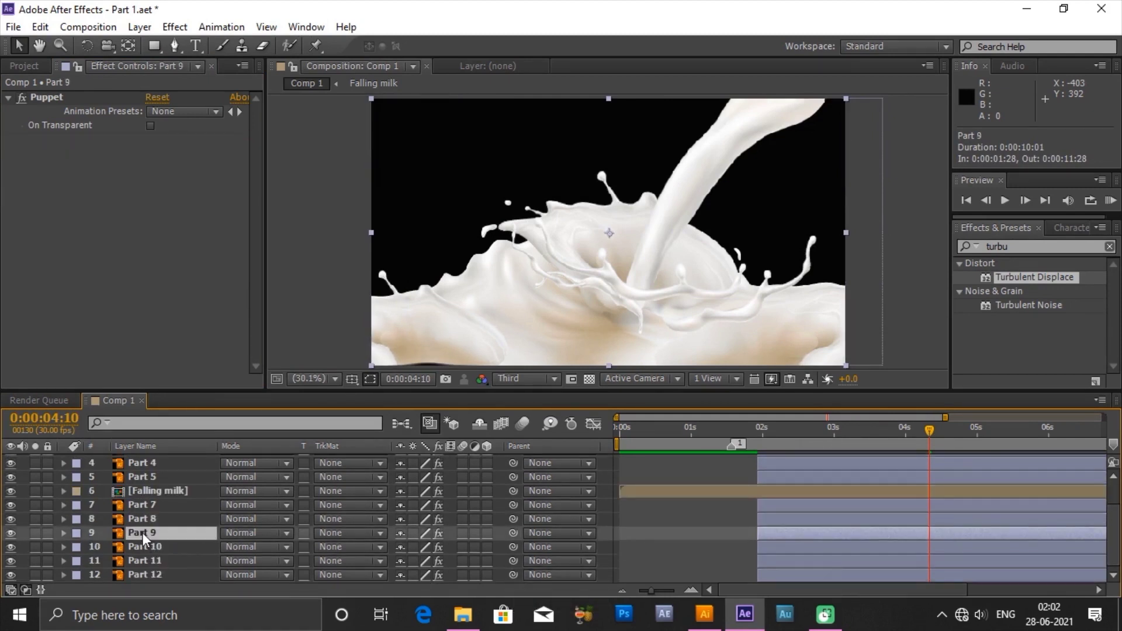
key(ctrl+v)
click(149, 549)
key(ctrl+v)
click(149, 561)
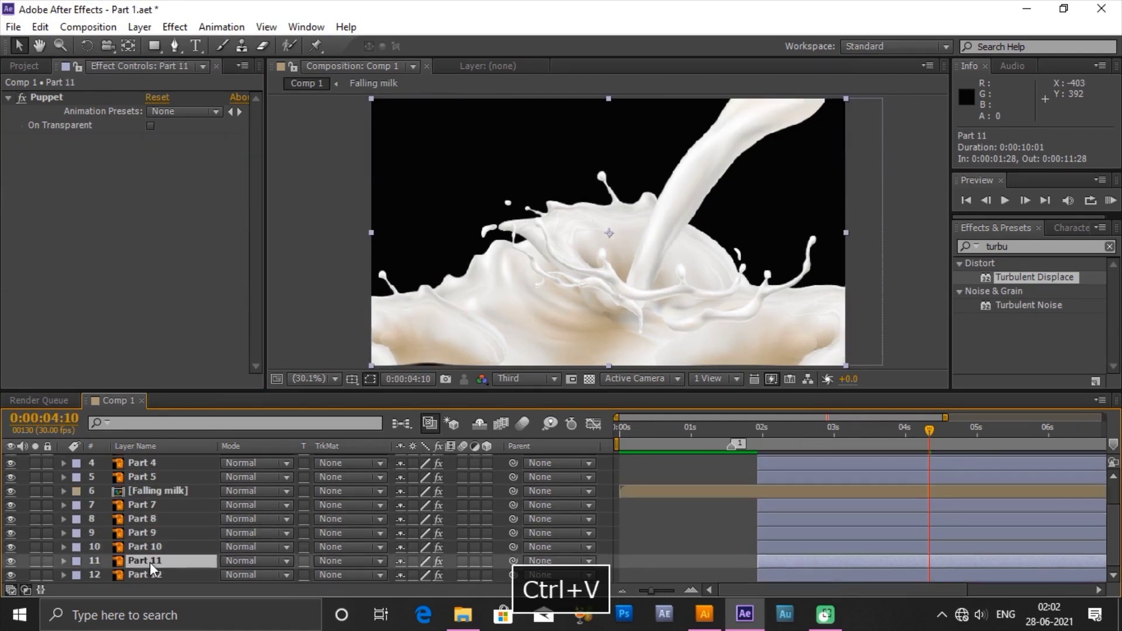
key(ctrl+v)
click(151, 574)
key(ctrl+v)
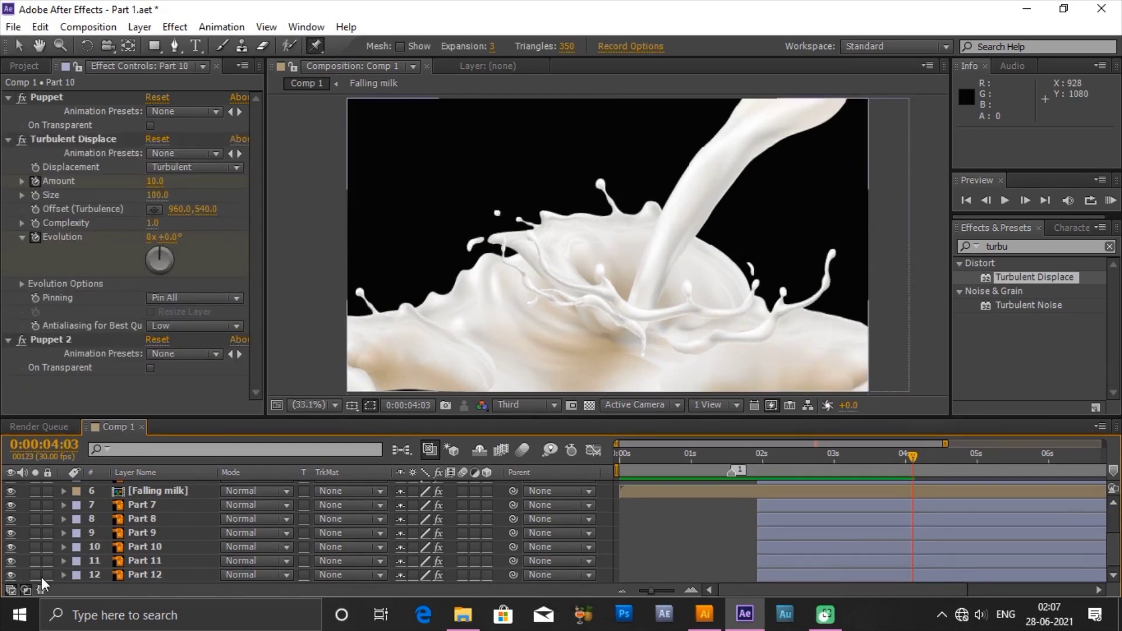
- Enlarge the timeline area and pre-compose all 12 layers, including Falling milk, into Pre-comp 1
drag(41, 577, 177, 447)
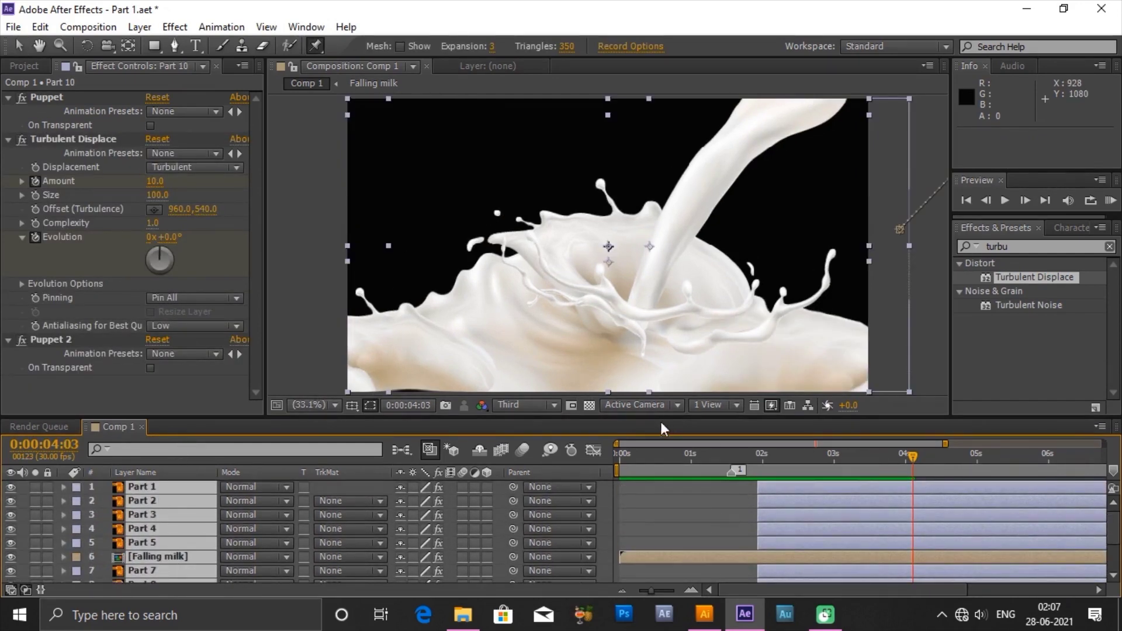
drag(654, 416, 654, 374)
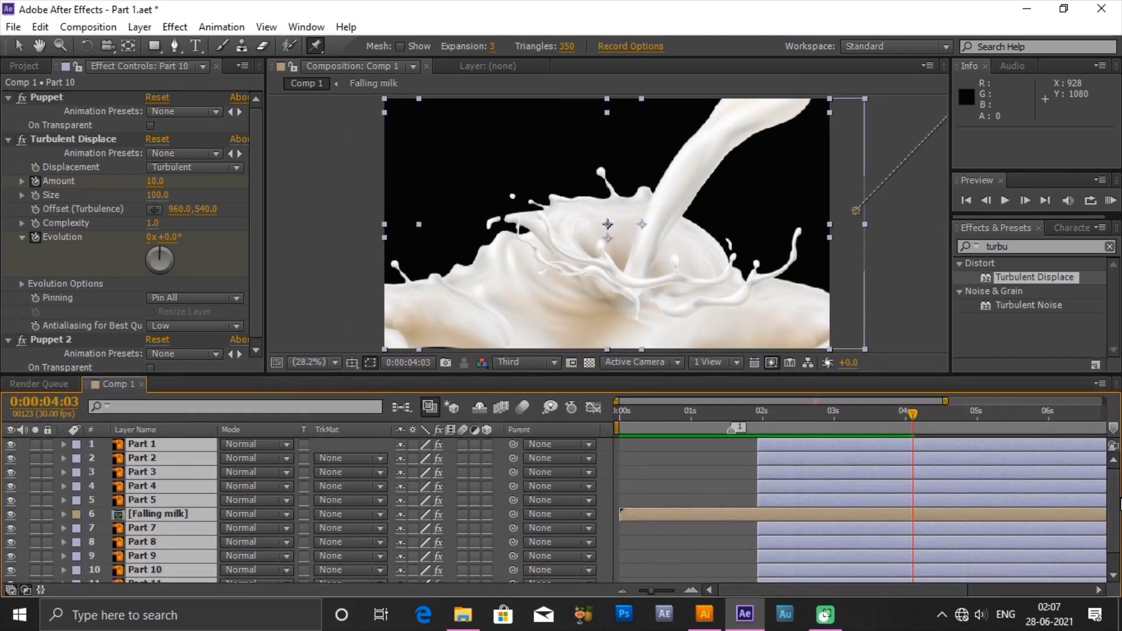
scroll(205, 481, down, 3)
scroll(206, 482, up, 3)
right_click(156, 474)
click(192, 495)
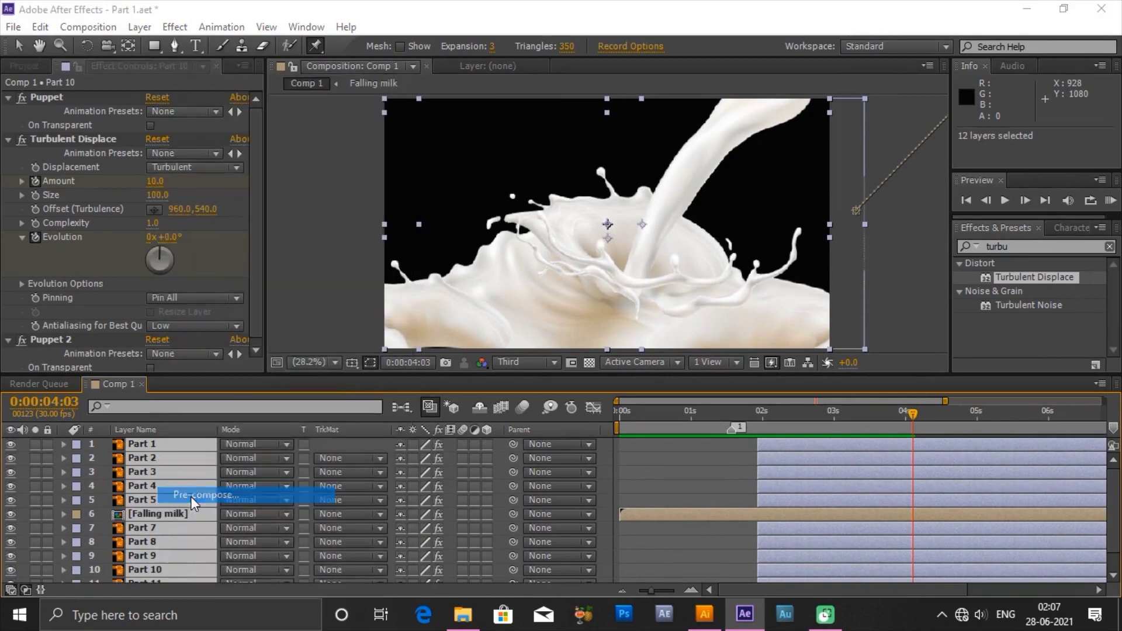
click(618, 473)
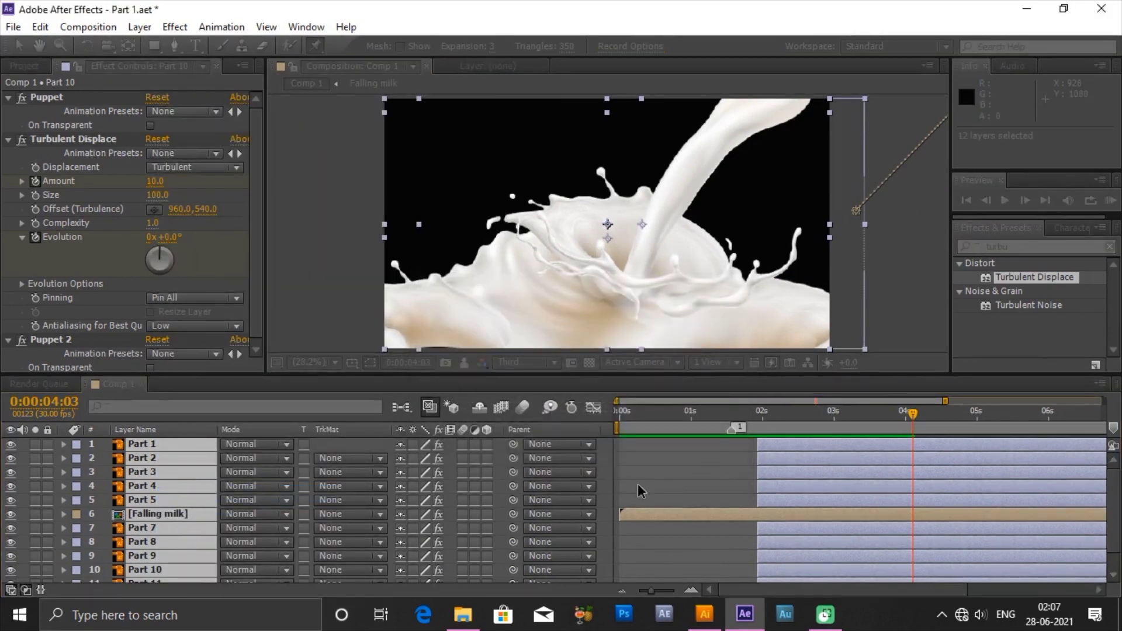
- Create a 1920 × 1080 white solid with its colour sampled from the falling milk stream and place it below Pre-comp 1
right_click(181, 480)
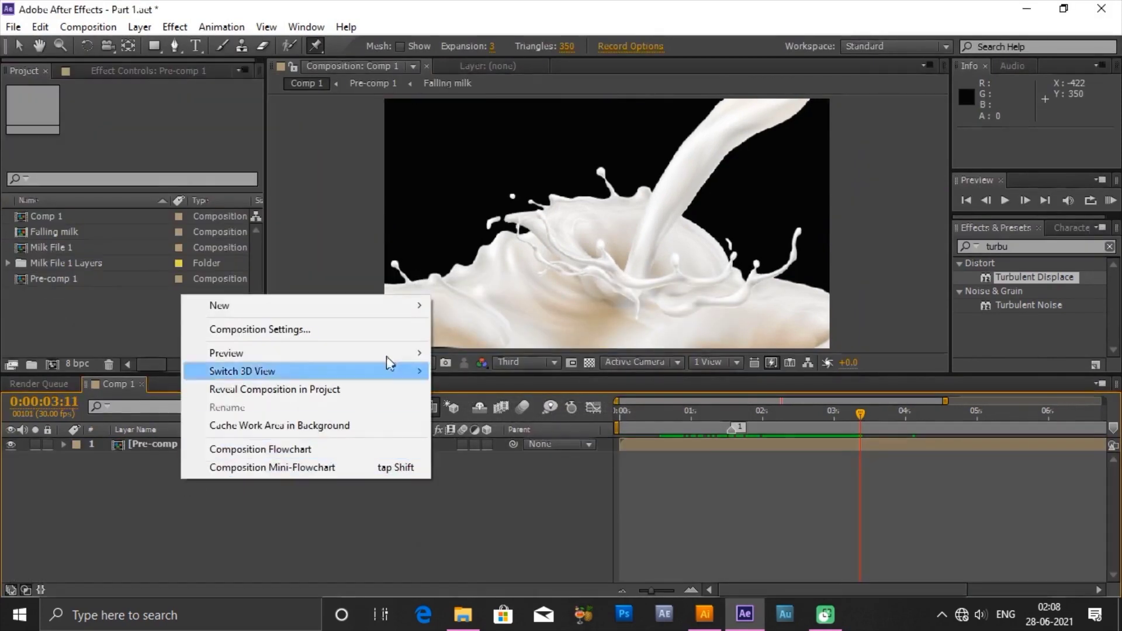
mouse_move(397, 308)
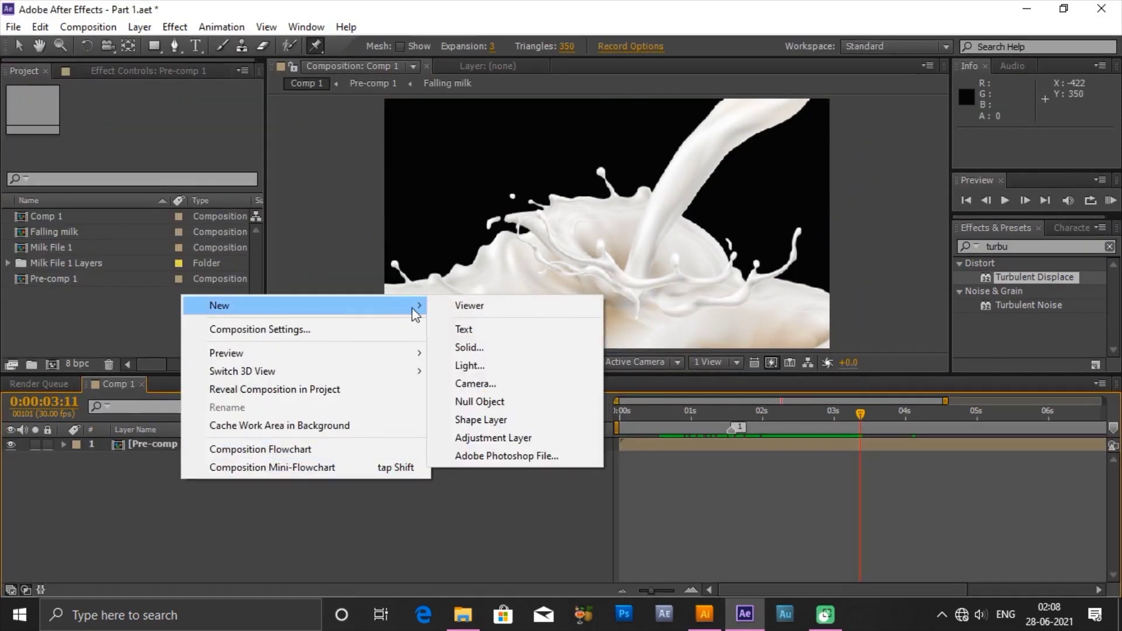
click(471, 349)
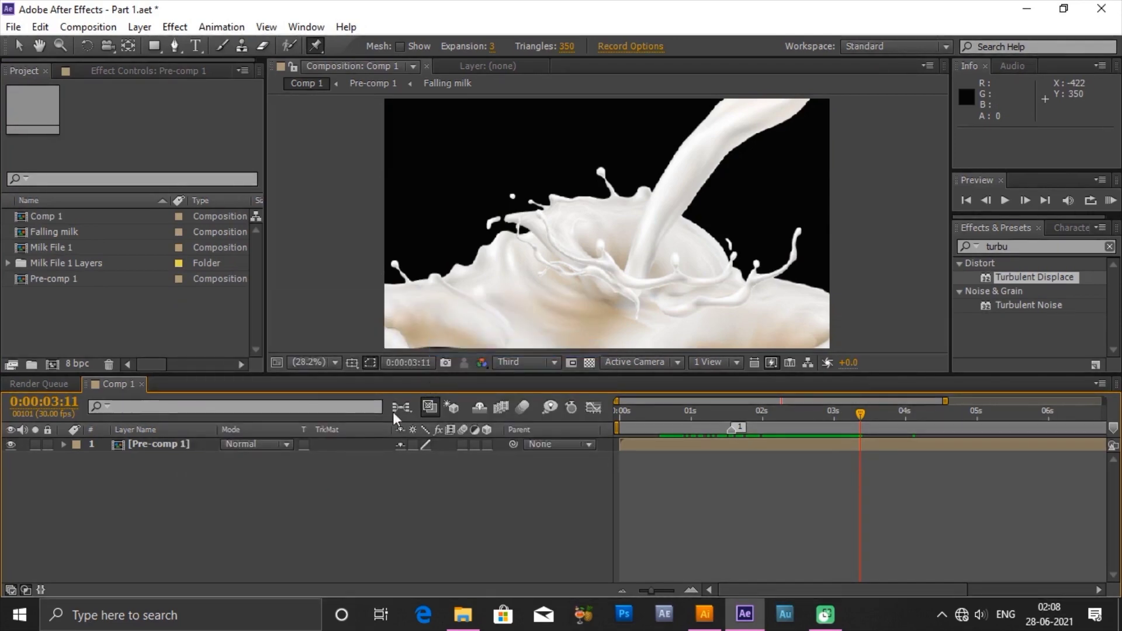
click(278, 450)
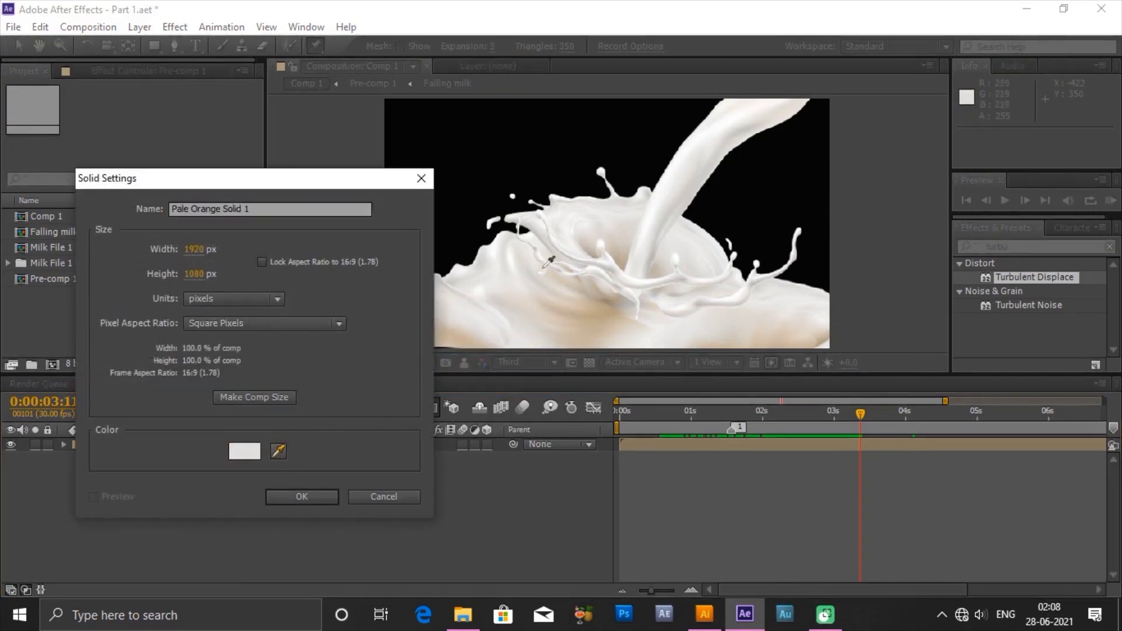
click(667, 190)
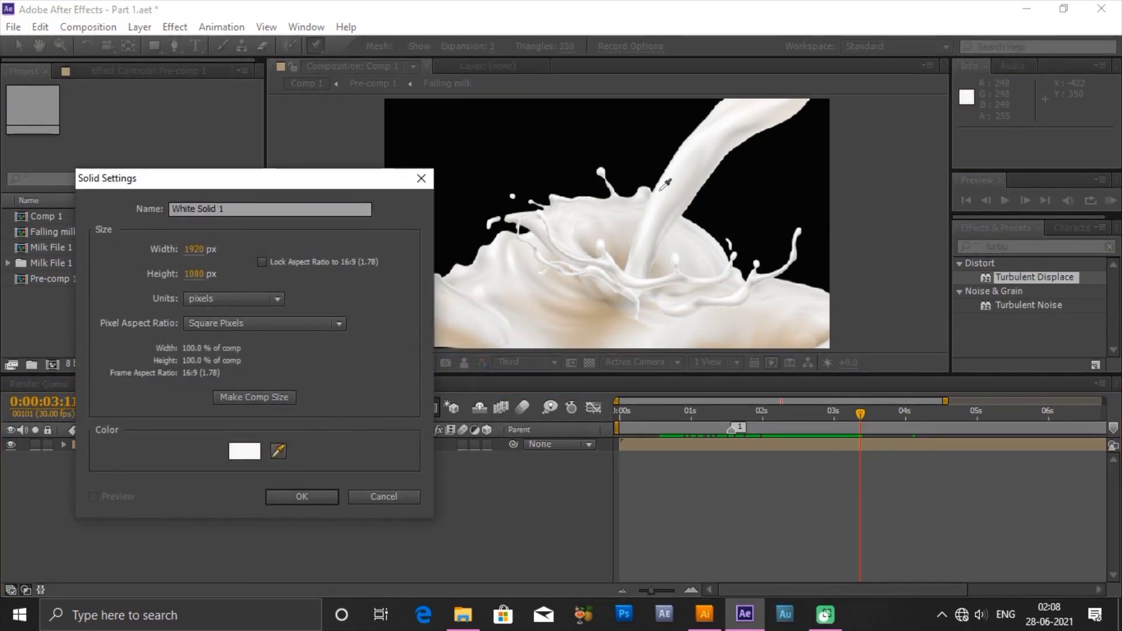
key(Return)
- Apply the Fill effect to White Solid 1 and set its colour to a light beige-grey sampled from the milk splash
click(1012, 458)
text(fill)
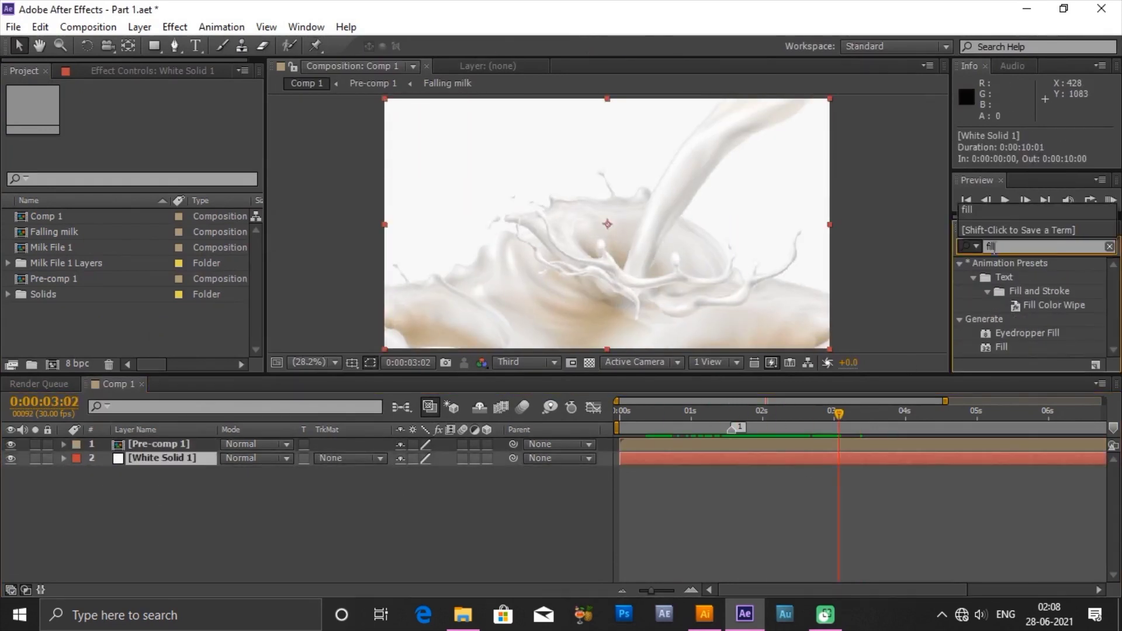
double_click(1001, 347)
click(153, 159)
click(432, 443)
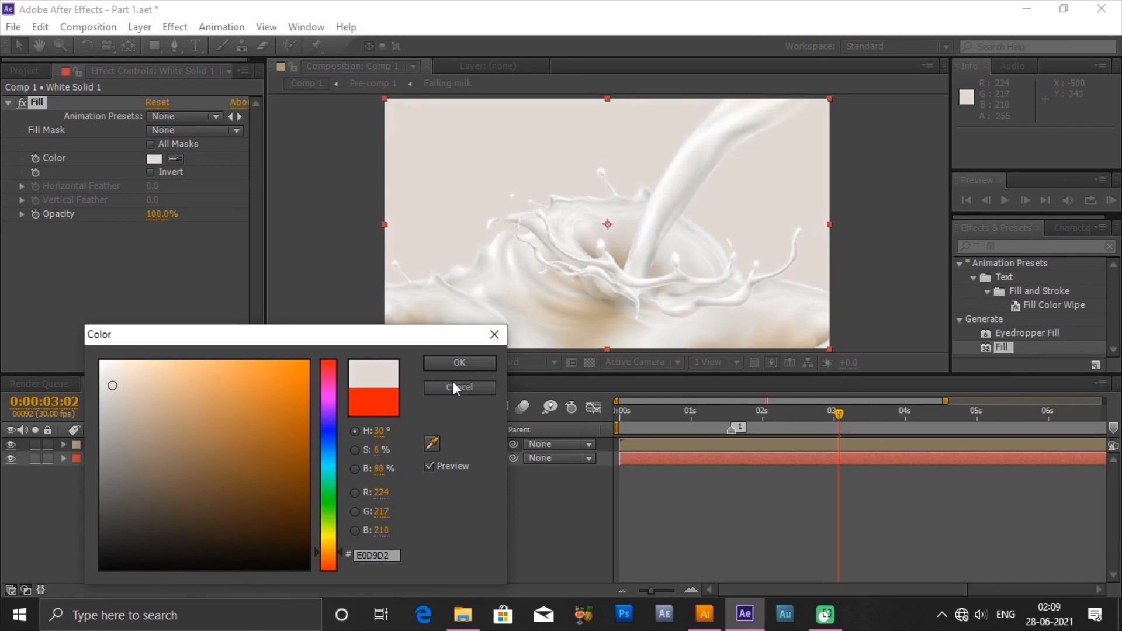
click(450, 304)
key(Return)
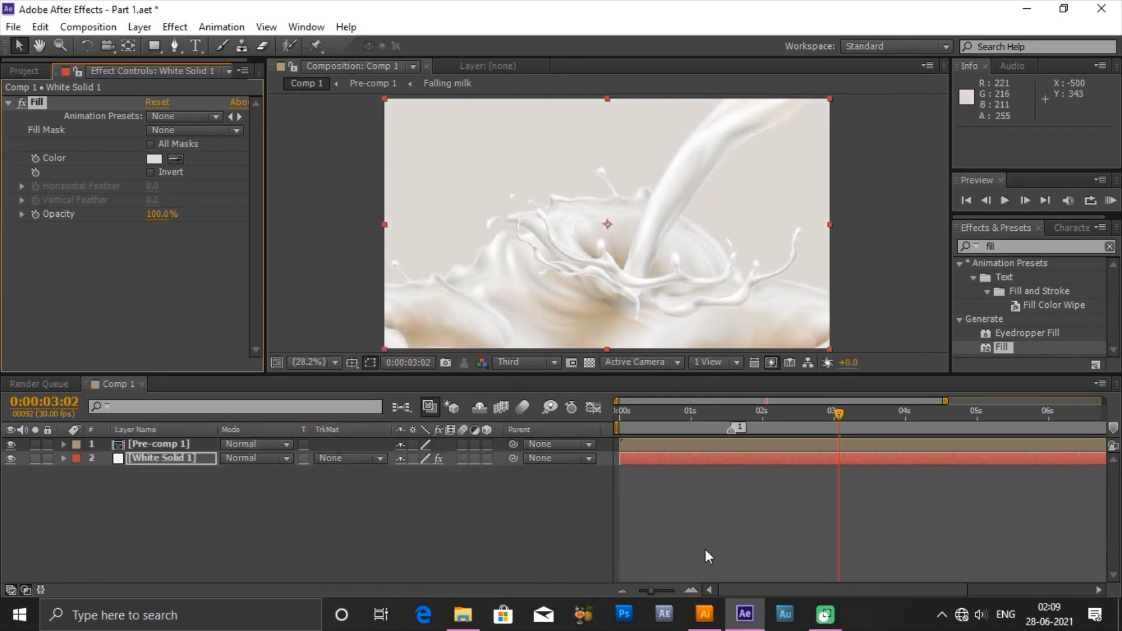
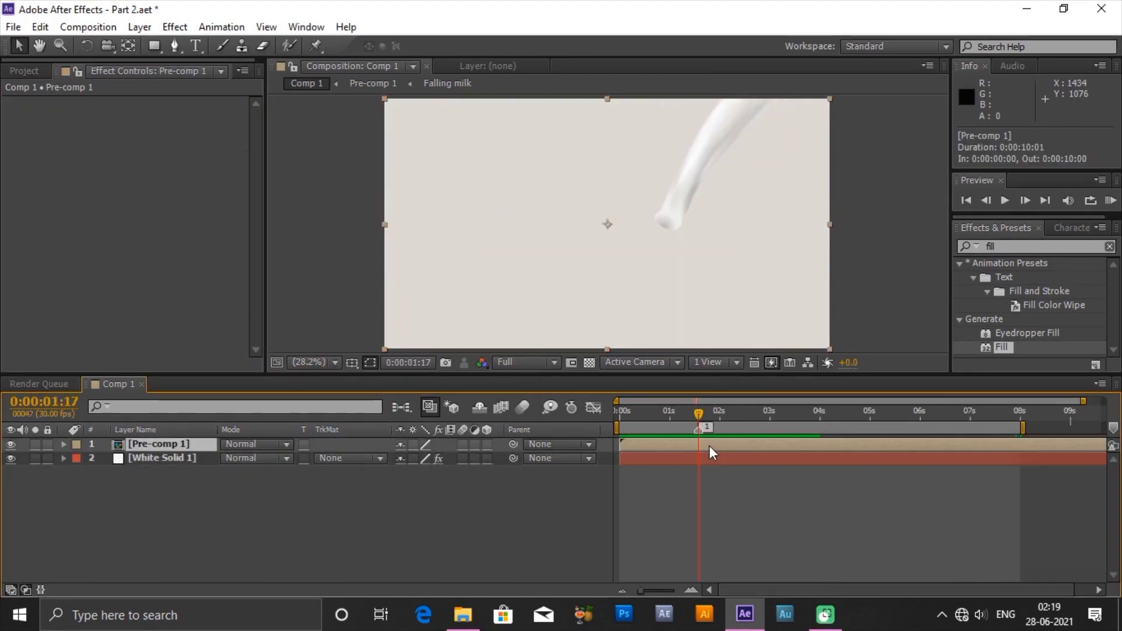
- Split the Pre-comp 1 layer at 0:00:01:17 and again at 0:00:02:08
key(ctrl+shift+d)
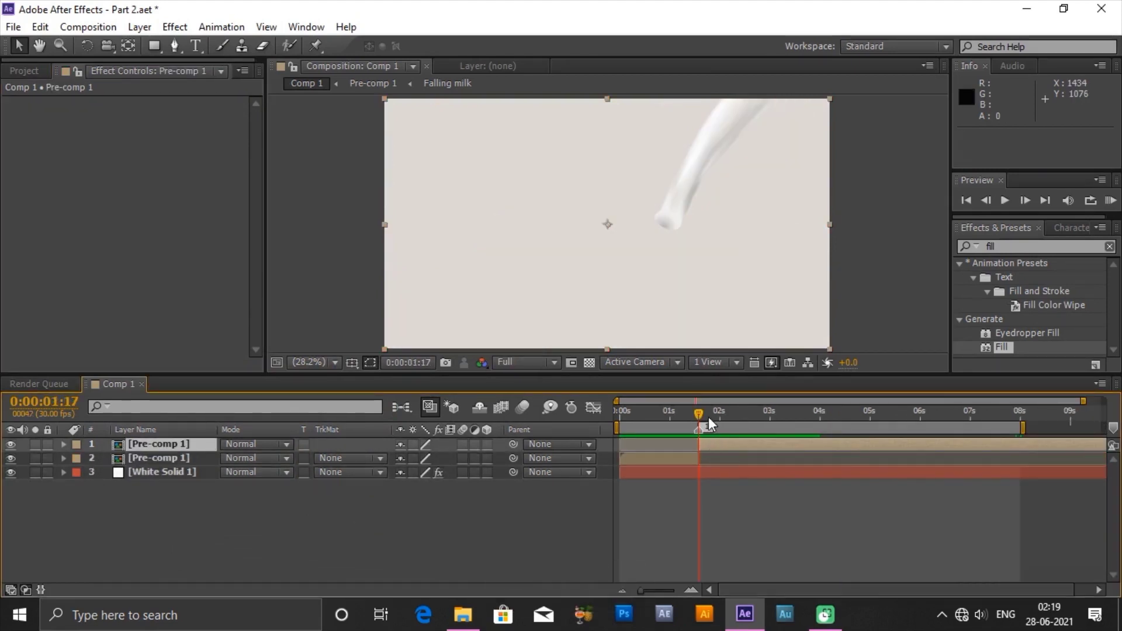
drag(708, 416, 734, 423)
key(ctrl+shift+d)
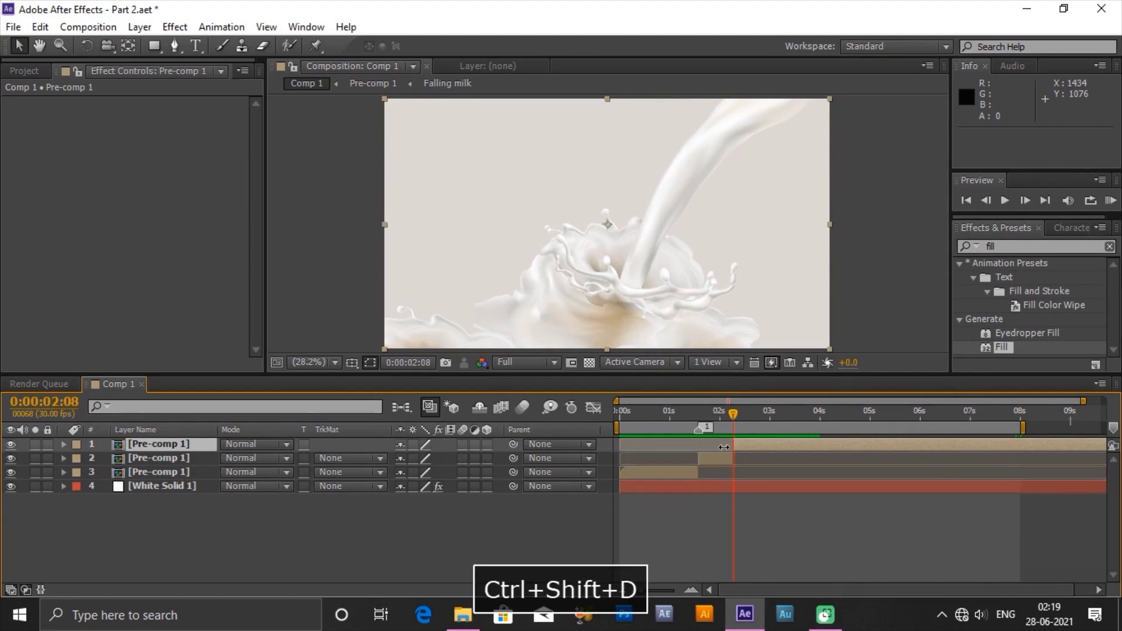
- Speed up the middle Pre-comp 1 segment with Time Stretch to about 18 frames, holding its layer in-point
click(717, 413)
right_click(721, 460)
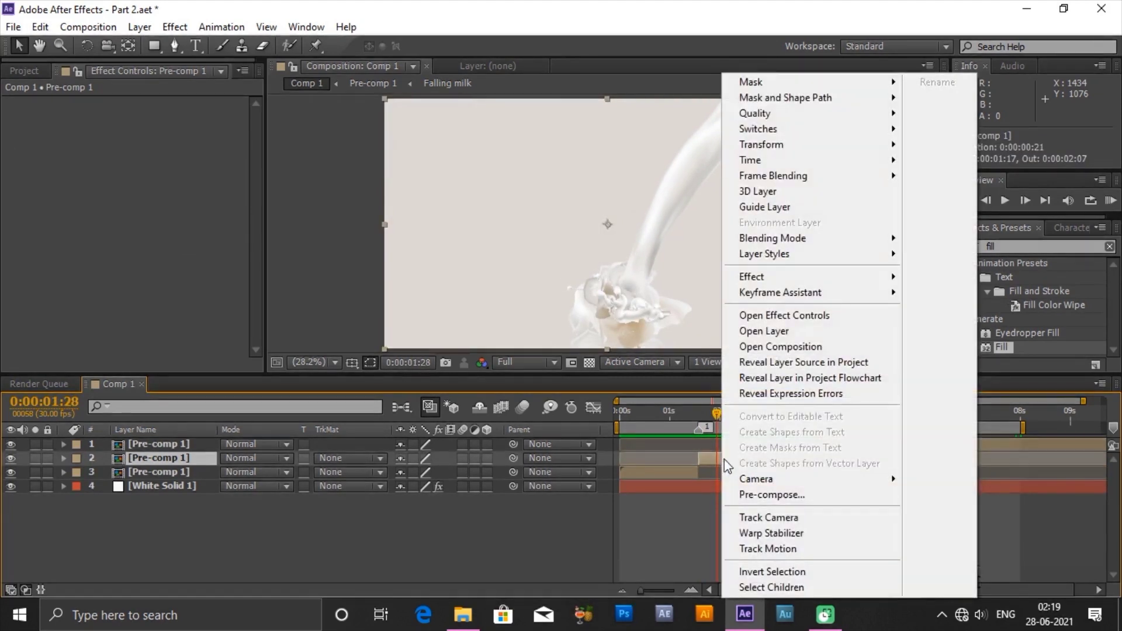
mouse_move(754, 160)
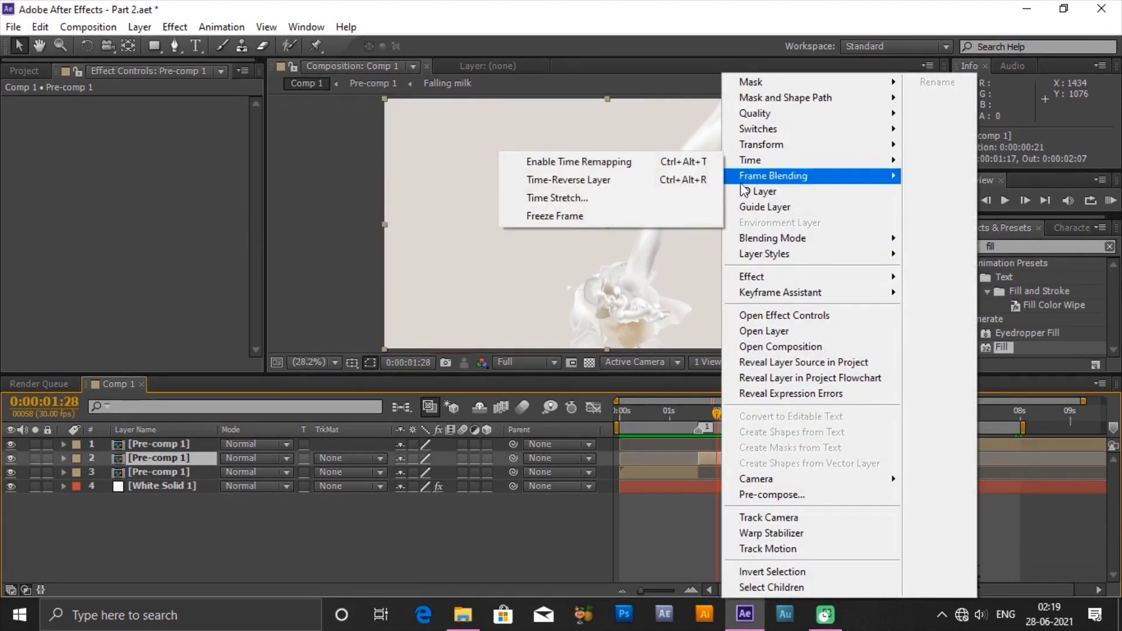
click(576, 199)
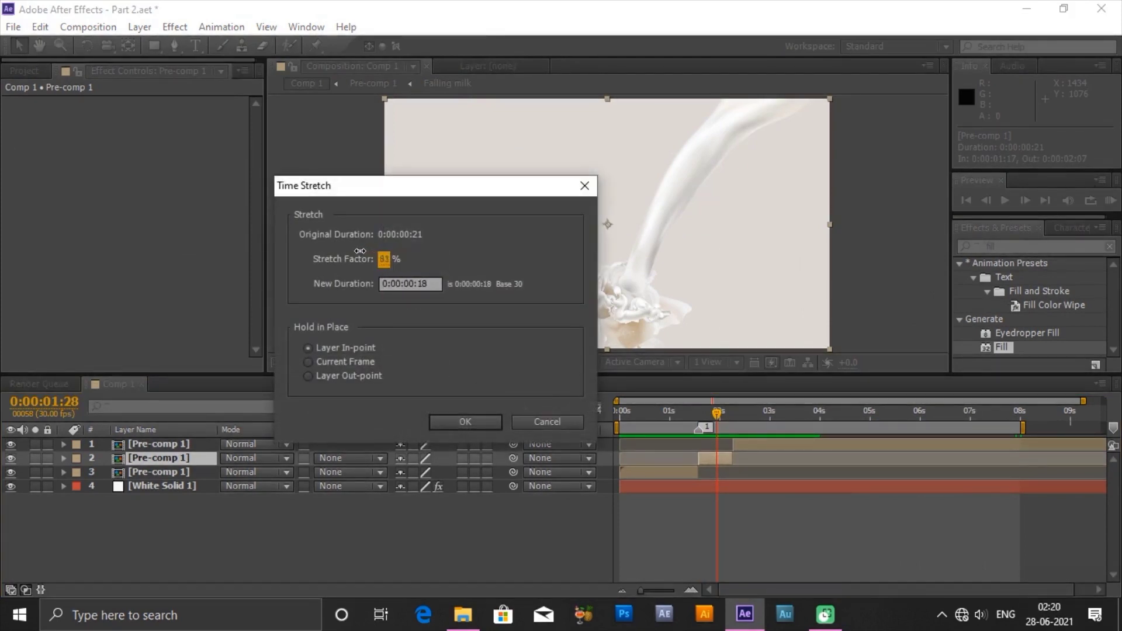
click(462, 423)
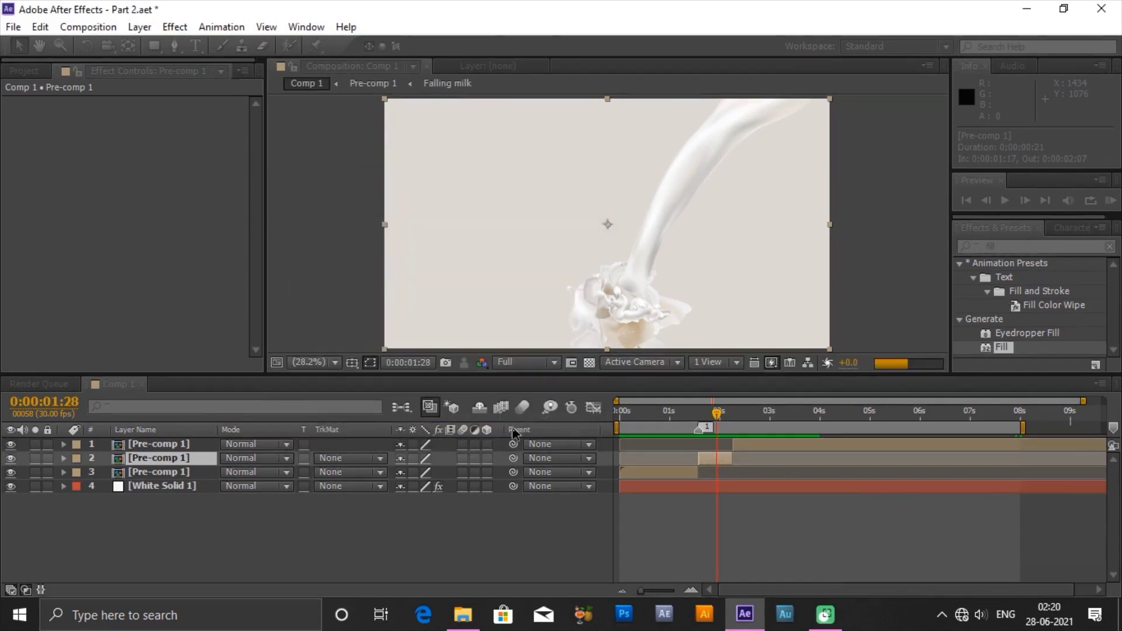
- Move the last Pre-comp 1 segment earlier to start where the middle segment ends, and play back the result
click(746, 444)
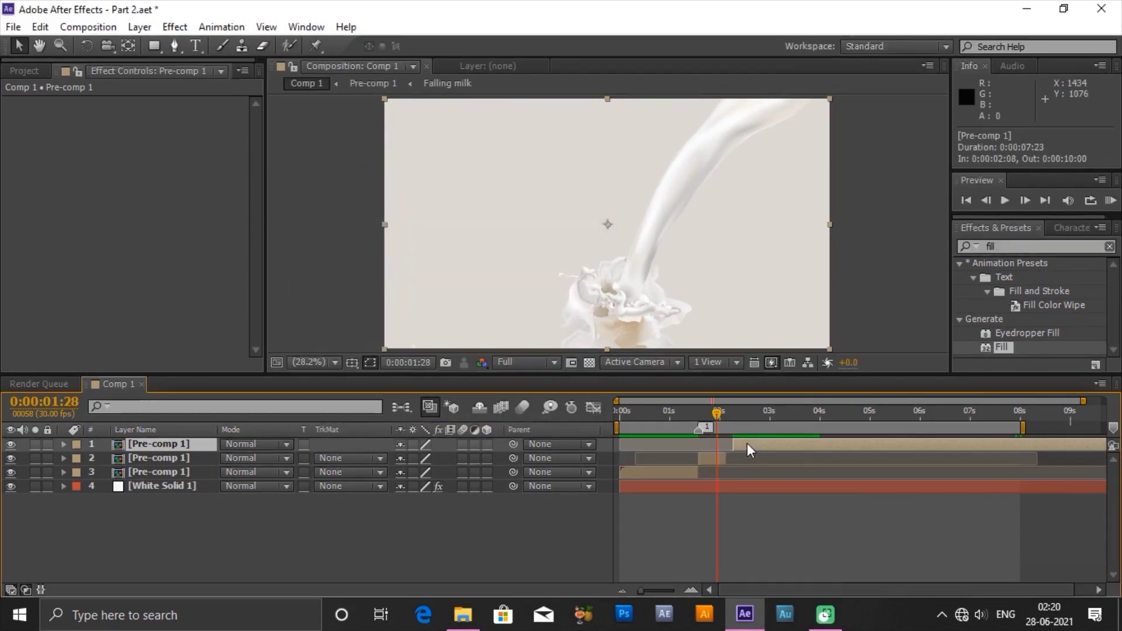
mouse_move(744, 443)
mouse_down()
mouse_move(732, 440)
mouse_move(749, 447)
mouse_up()
key(space)
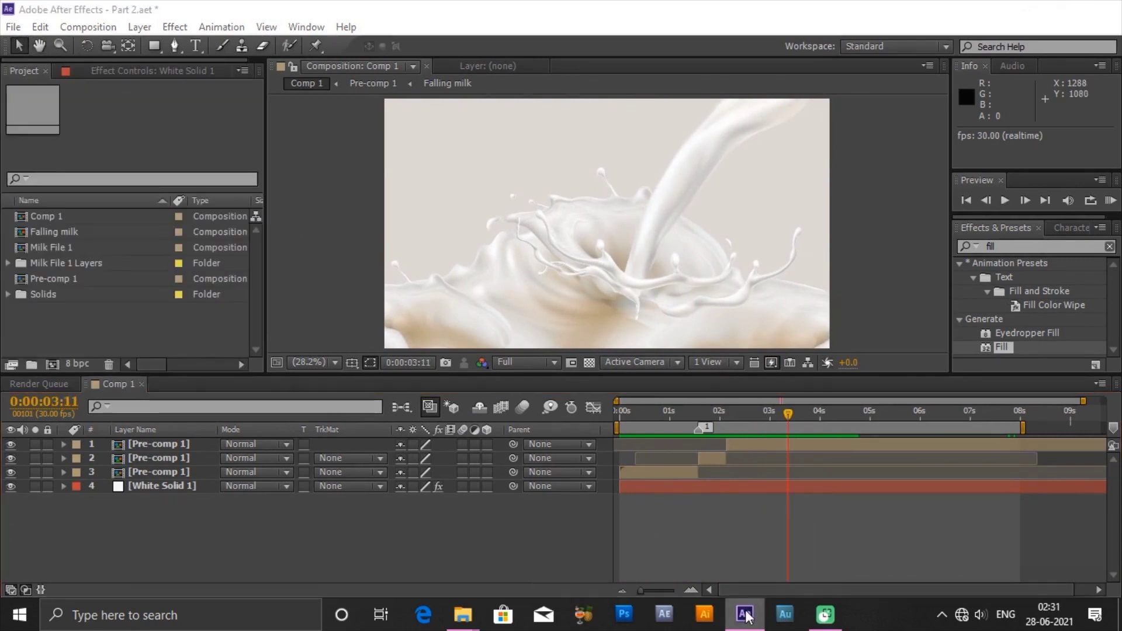
- Import the Muddy-Water-Splash, Splash-2CloseDistance and Track 4 audio files from the Audio folder and add them below White Solid 1 in Comp 1
key(alt+Tab)
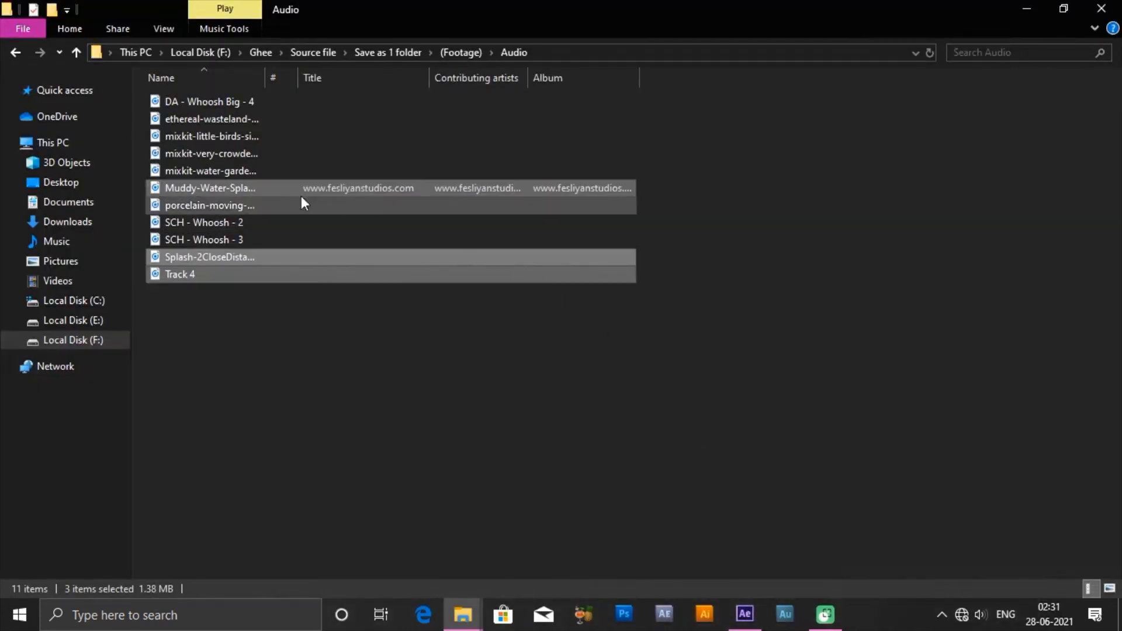
drag(203, 188, 50, 325)
drag(73, 282, 125, 507)
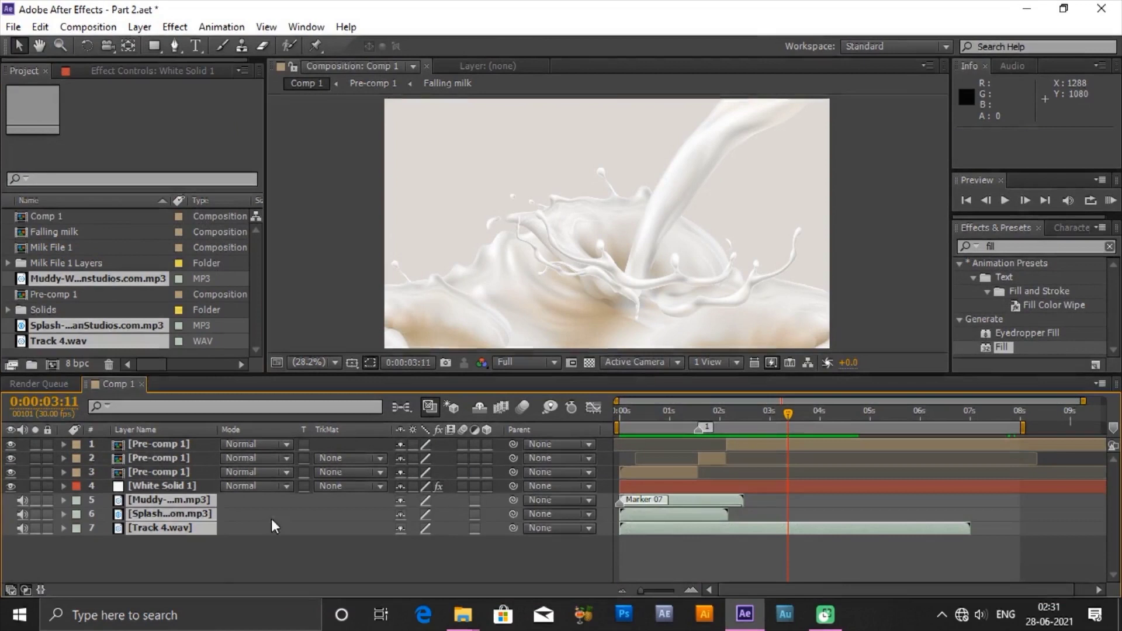
click(652, 553)
- Display Track 4's waveform, shift the layer 10 frames earlier and trim its end to 0:00:01:26
click(162, 530)
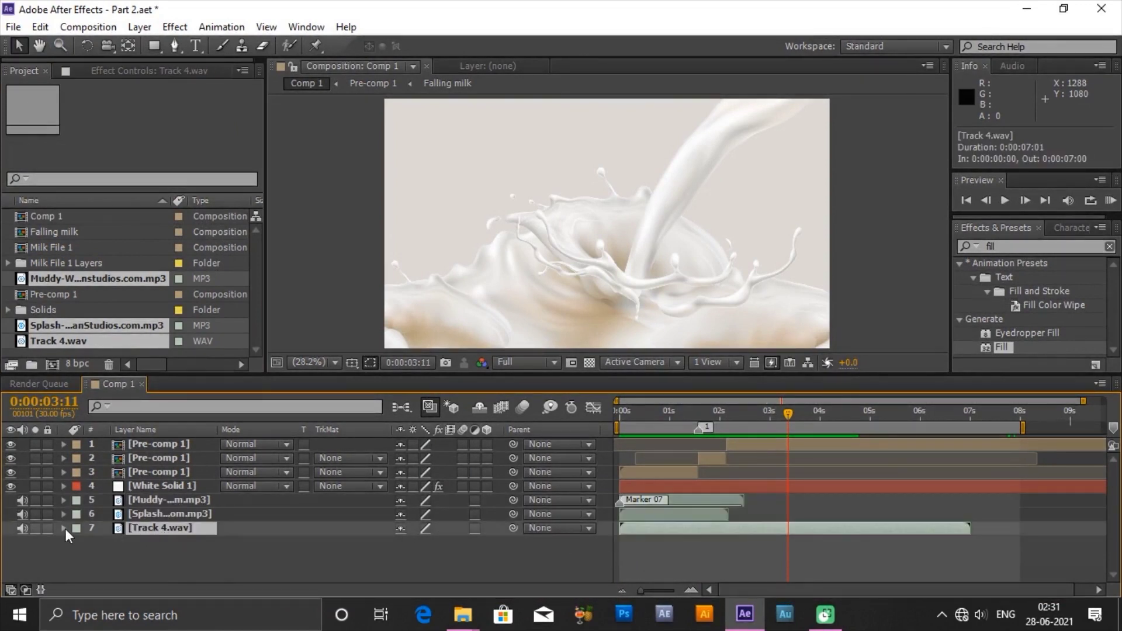
click(64, 528)
click(77, 542)
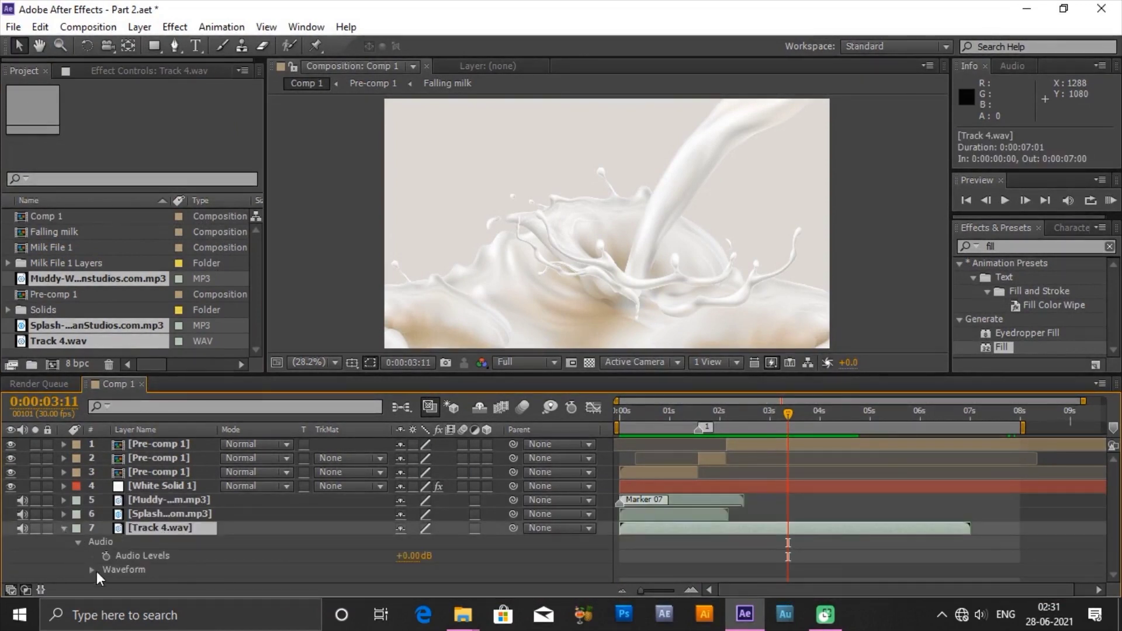
click(91, 570)
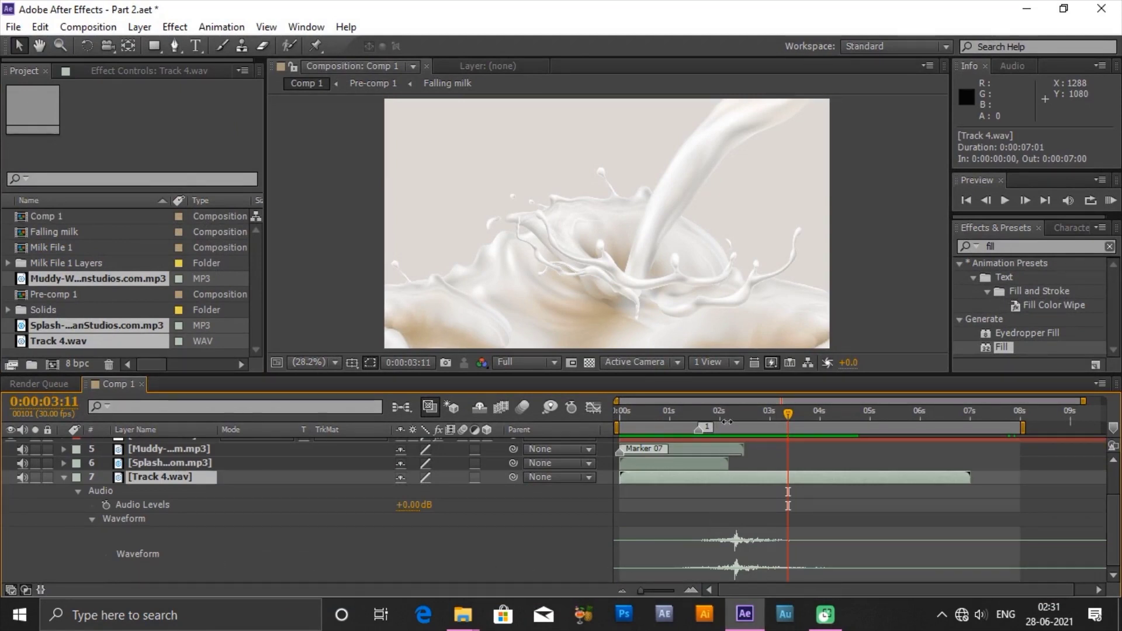
drag(728, 412, 714, 421)
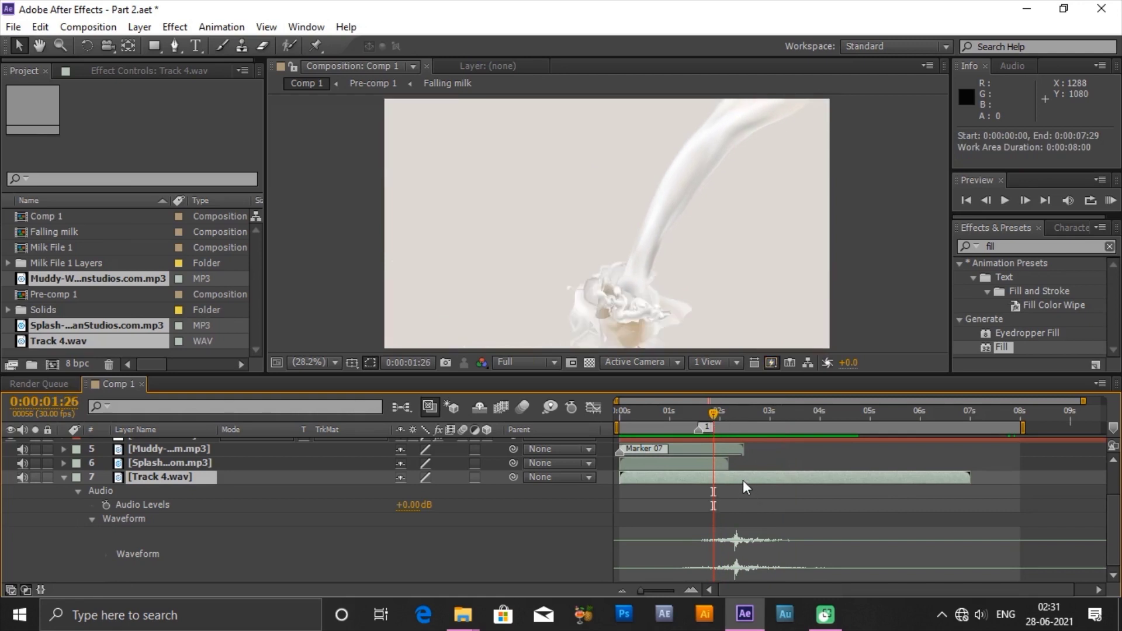
drag(743, 483, 728, 483)
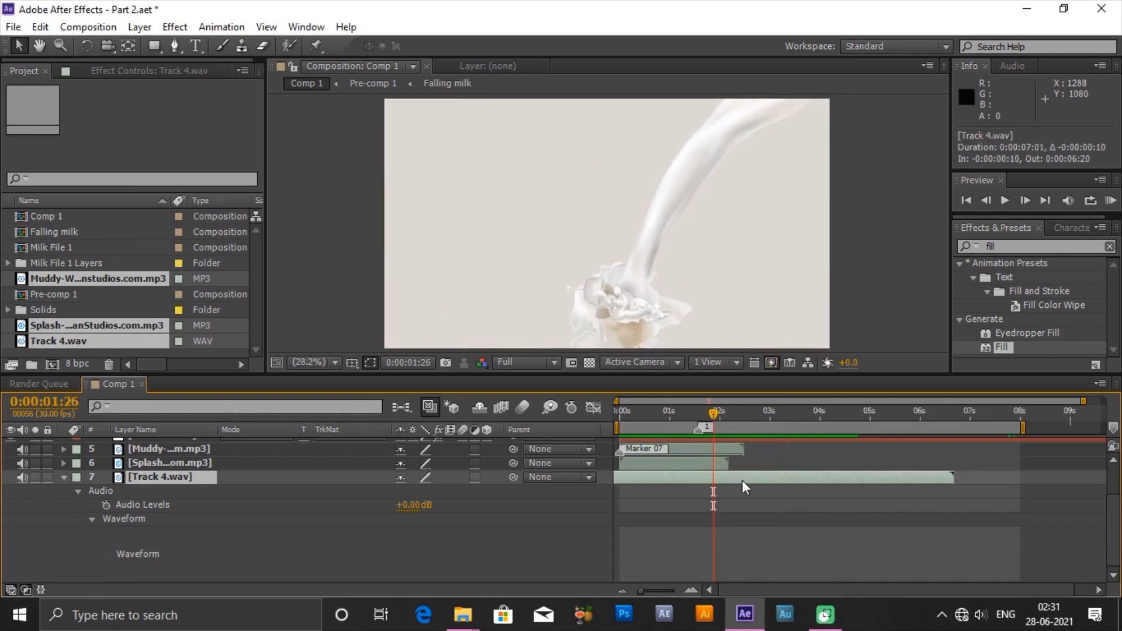
drag(956, 476, 721, 501)
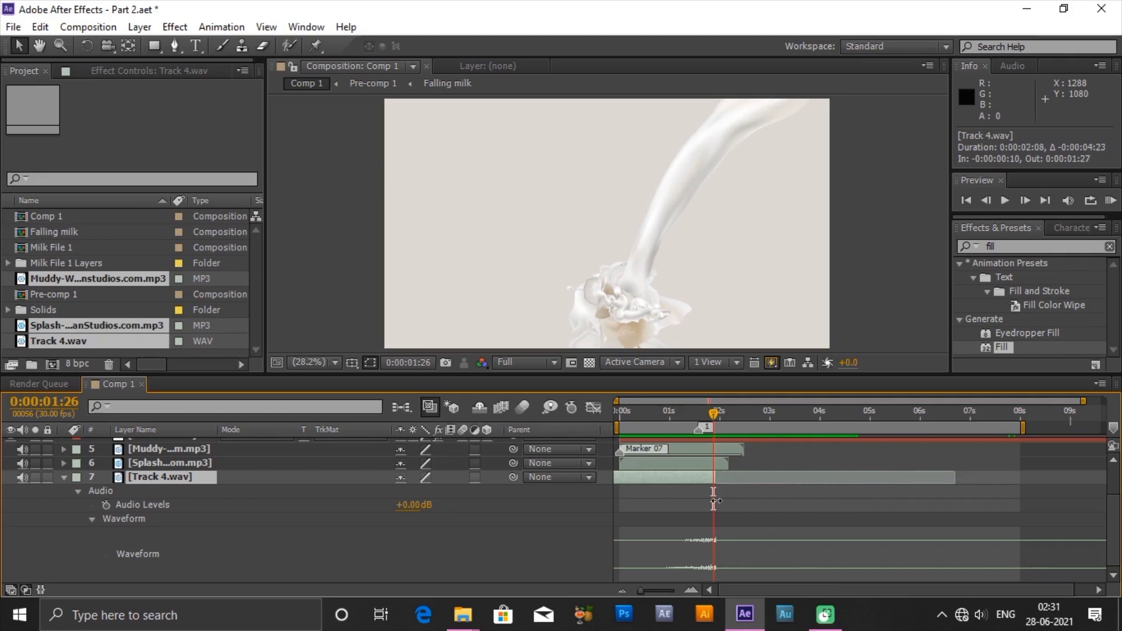
- Move the Splash audio to start at 0:00:04:18 and the Muddy-Water-Splash audio to 0:00:03:22, and run a RAM preview
scroll(725, 508, up, 2)
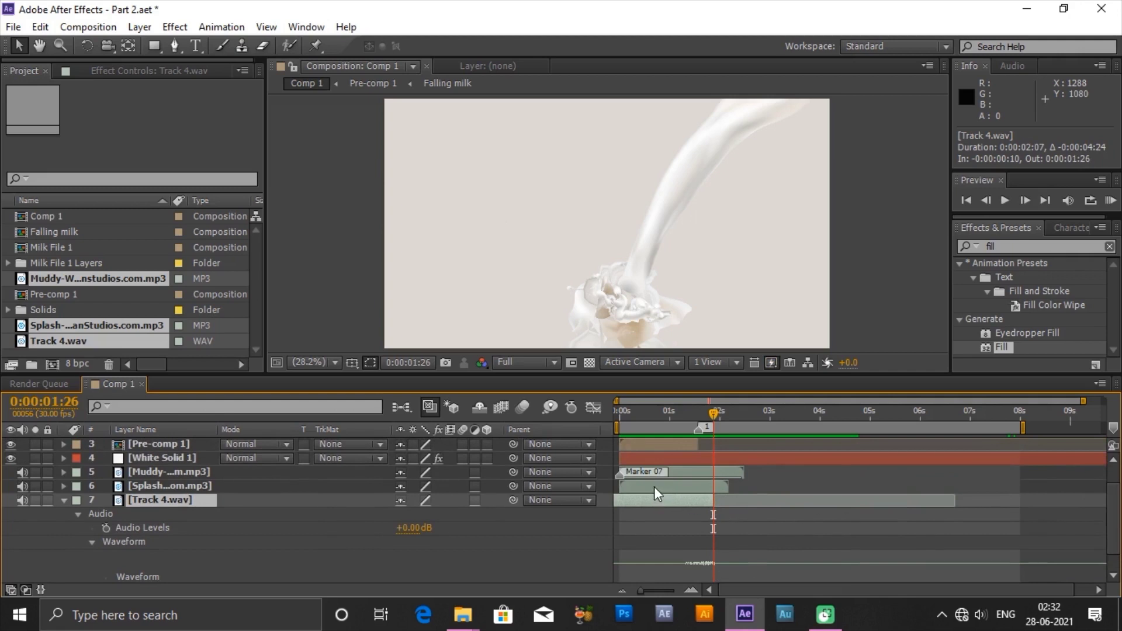
drag(654, 486, 886, 488)
drag(862, 481, 907, 483)
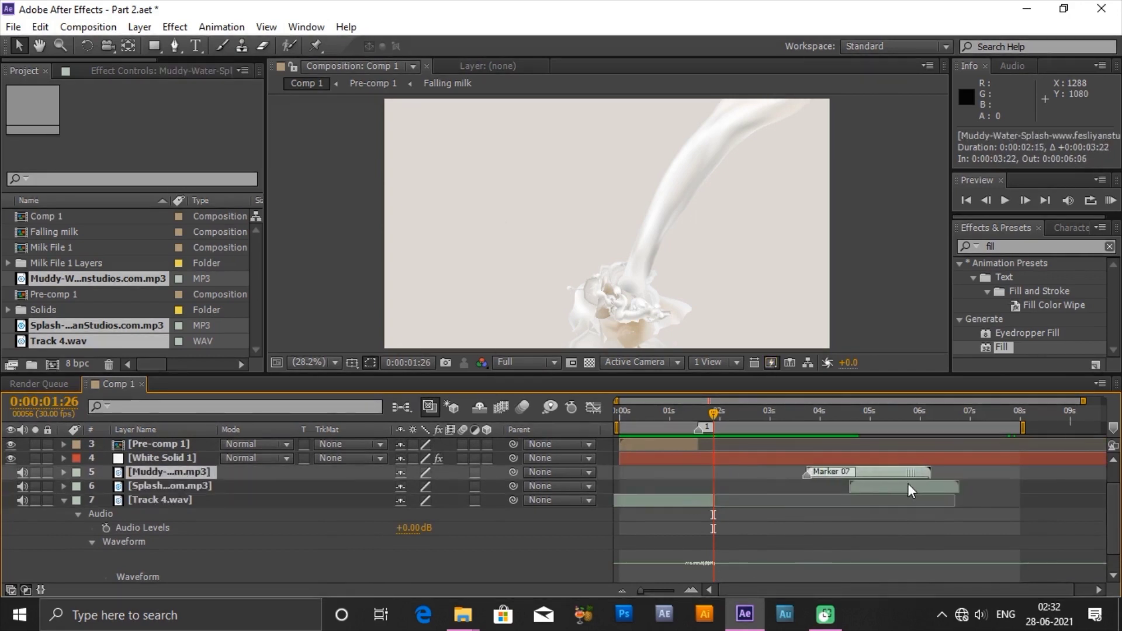
click(749, 482)
key(KP_0)
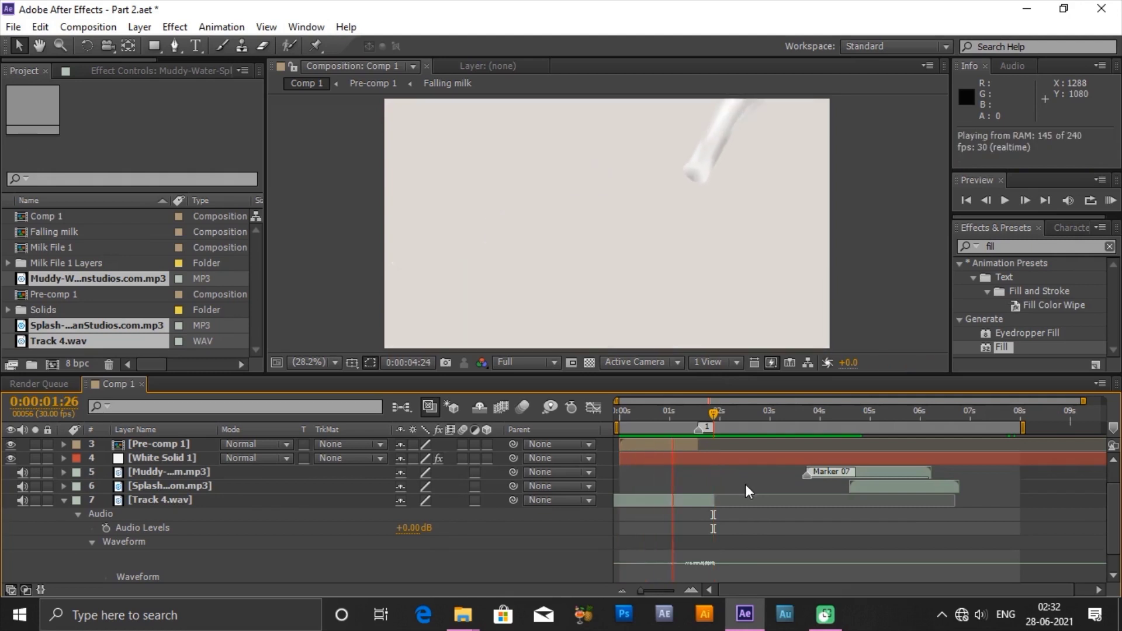
- Collapse Track 4, reorder Muddy-Water-Splash below the Splash audio layer and display its waveform
click(170, 486)
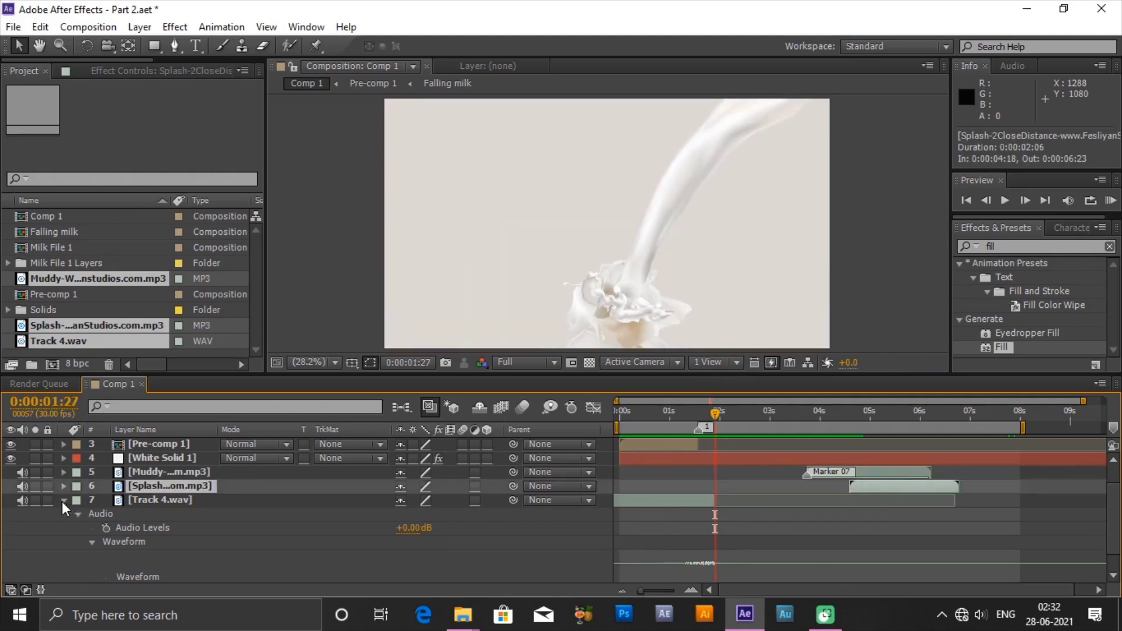
click(62, 502)
drag(147, 498, 157, 529)
click(64, 515)
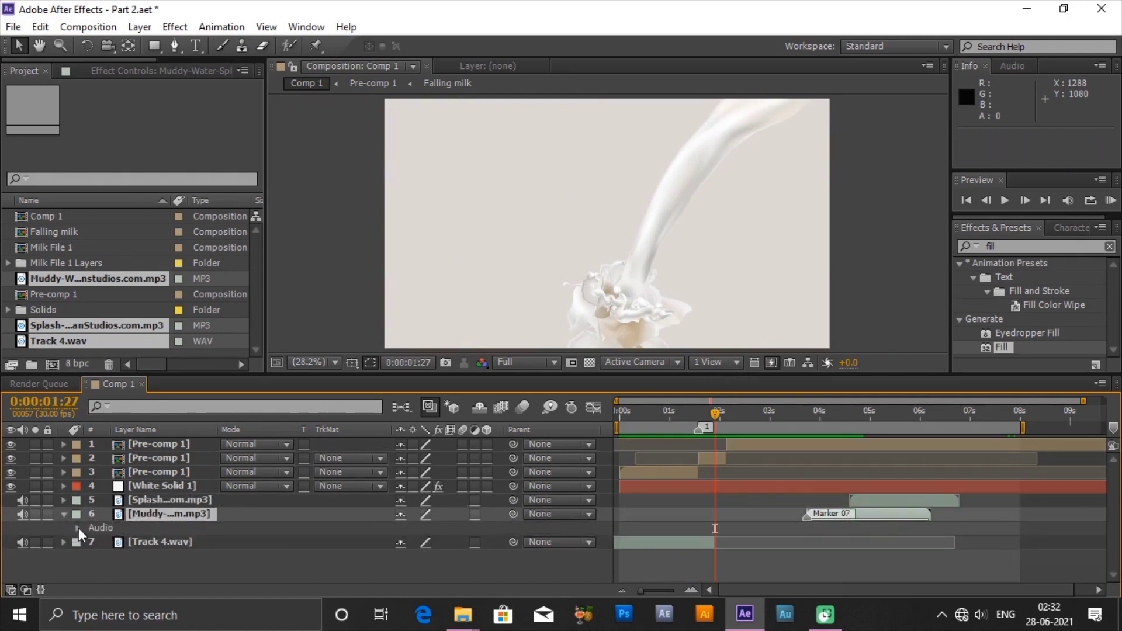
click(79, 528)
click(91, 555)
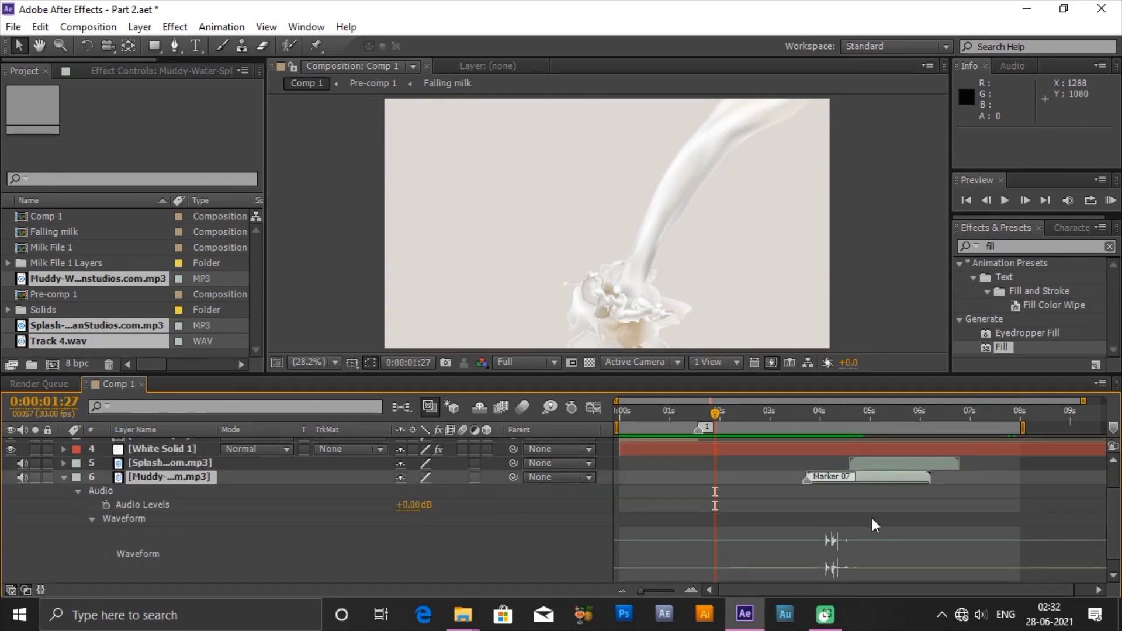
- Align Muddy-Water-Splash with the milk impact, trim its start by 10 frames to 0:00:01:27, and preview the composition with sound
mouse_move(872, 480)
mouse_down()
mouse_move(699, 482)
mouse_move(735, 481)
mouse_move(703, 476)
mouse_move(714, 481)
mouse_up()
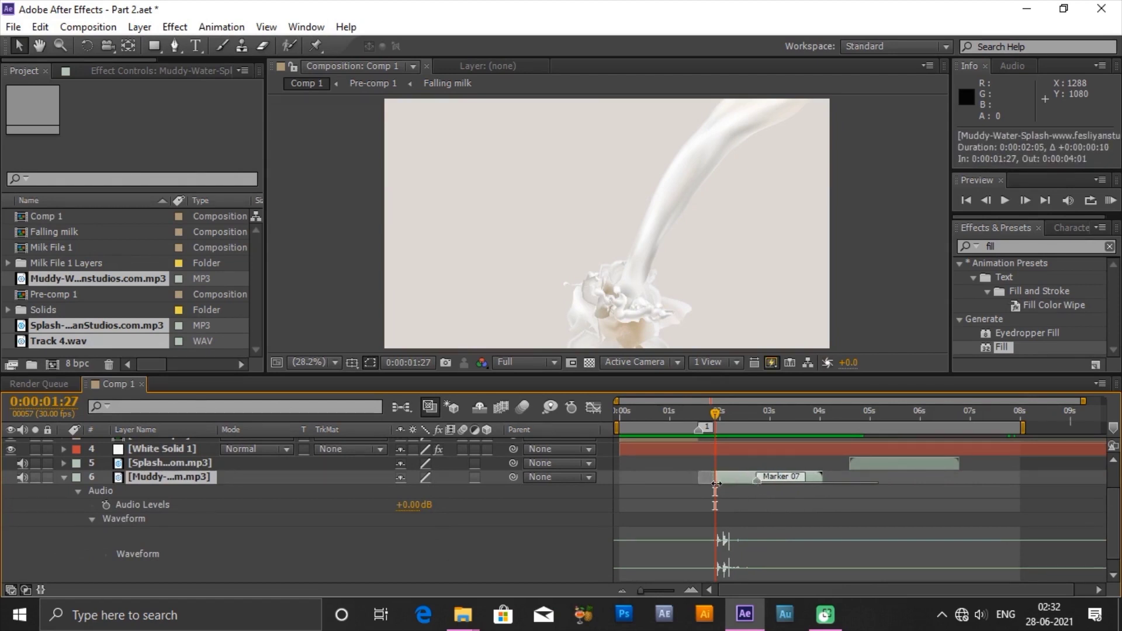
click(65, 478)
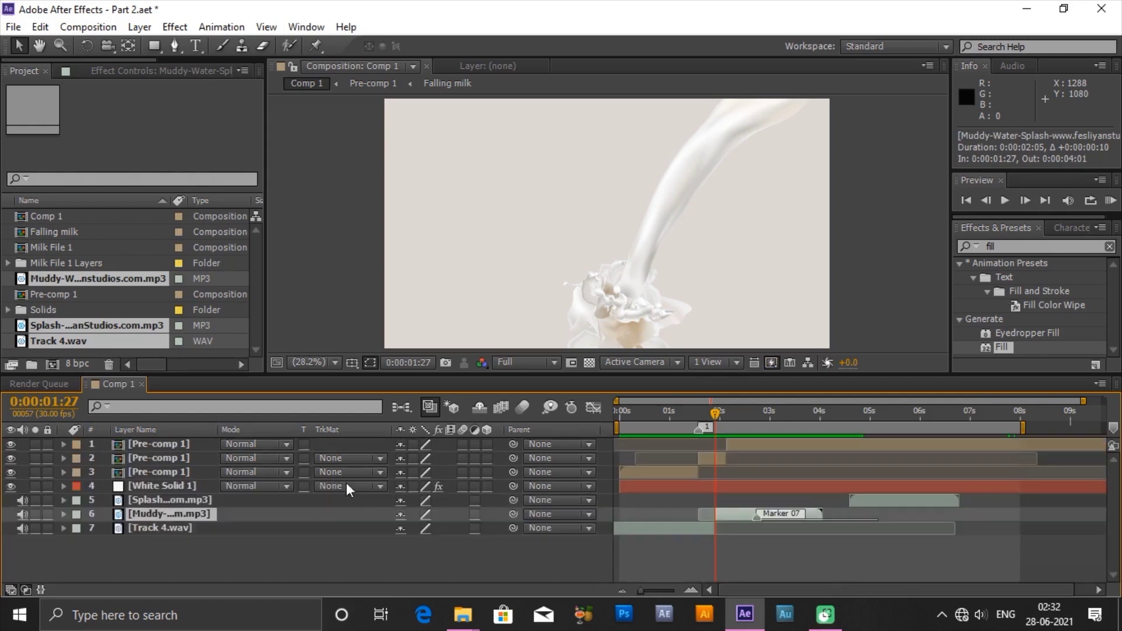
click(755, 555)
key(KP_0)
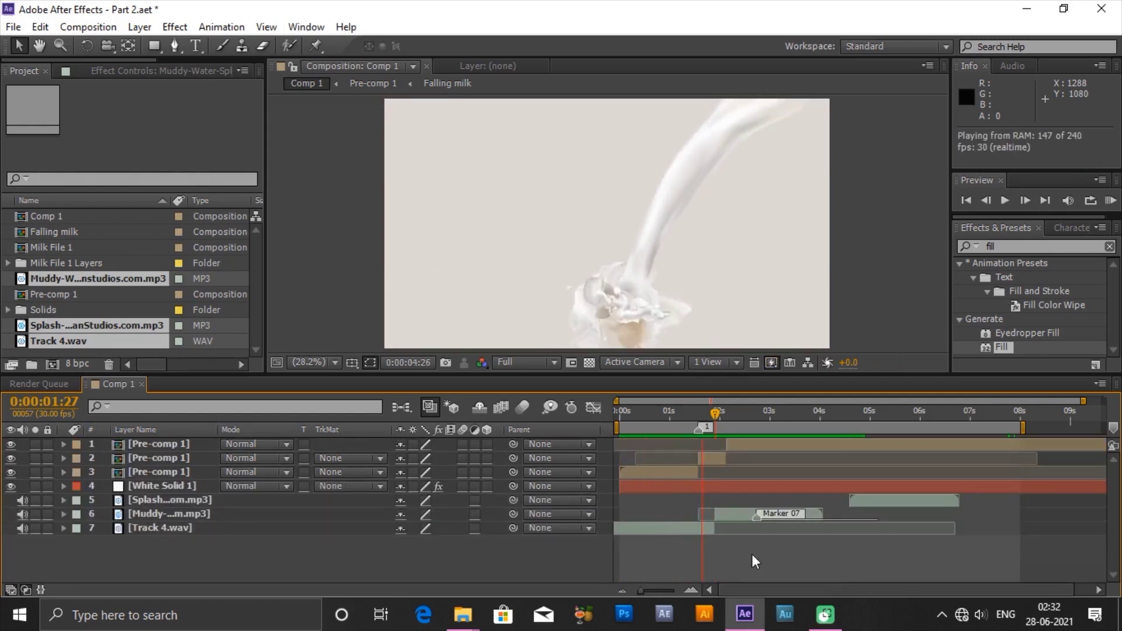
key(space)
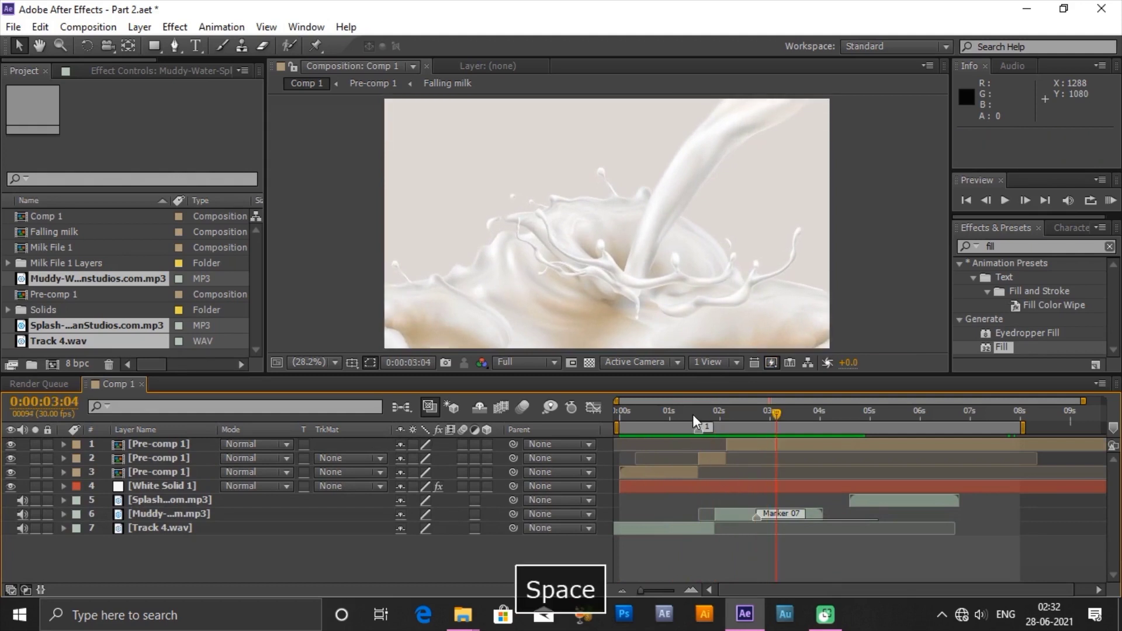
- Using its waveform, align the Splash audio with the milk impact and trim its start by 5 frames to 0:00:01:27
drag(697, 431, 714, 435)
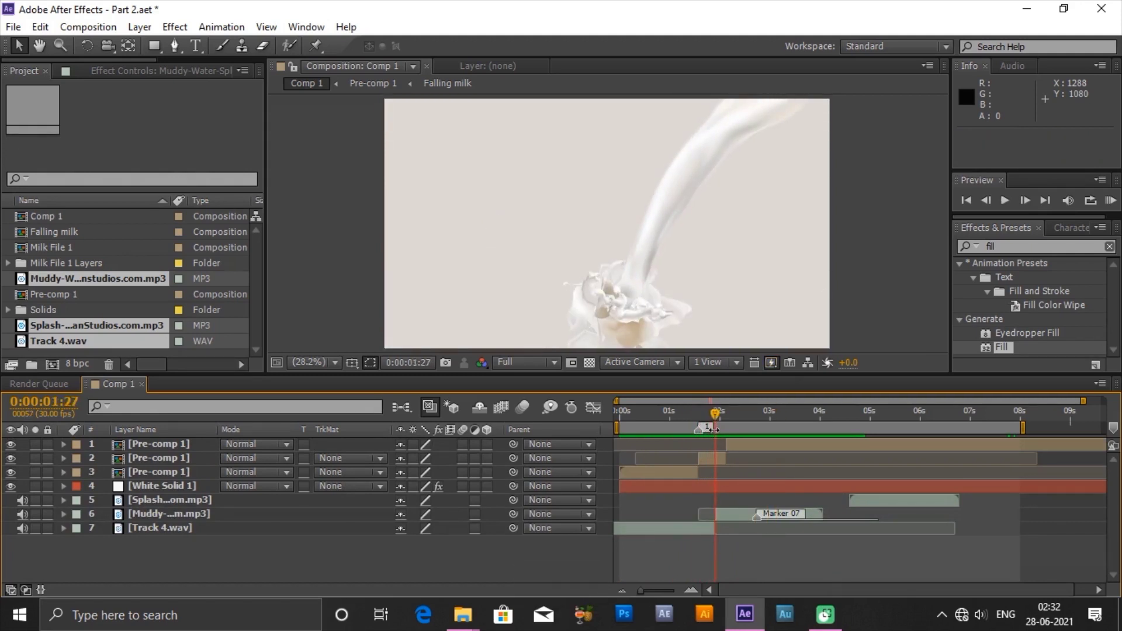
click(864, 501)
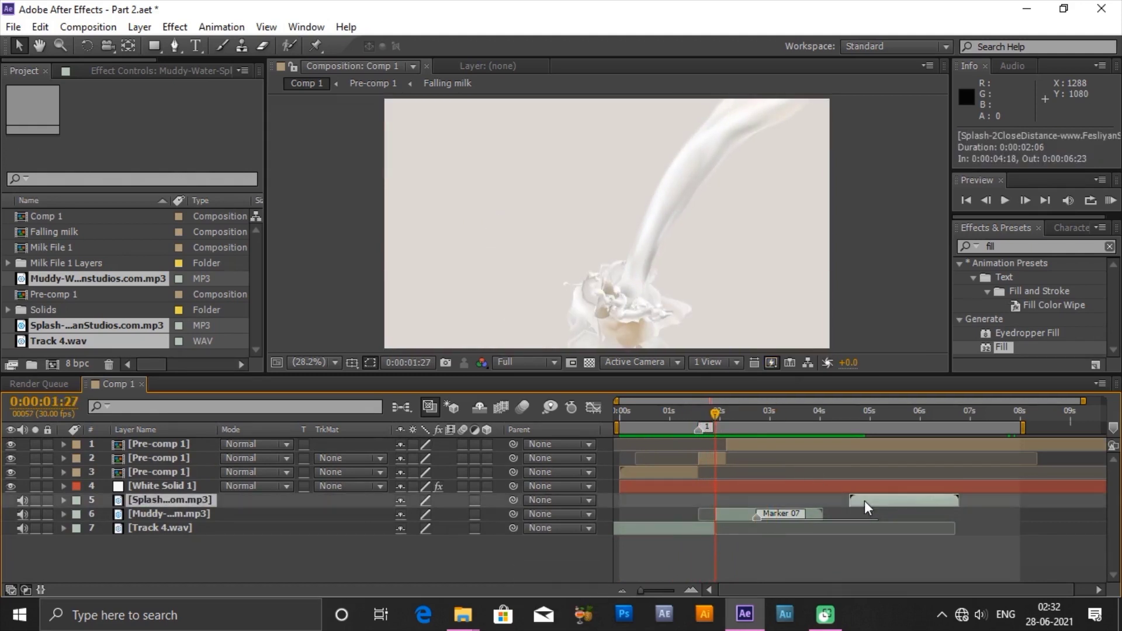
click(64, 501)
click(77, 514)
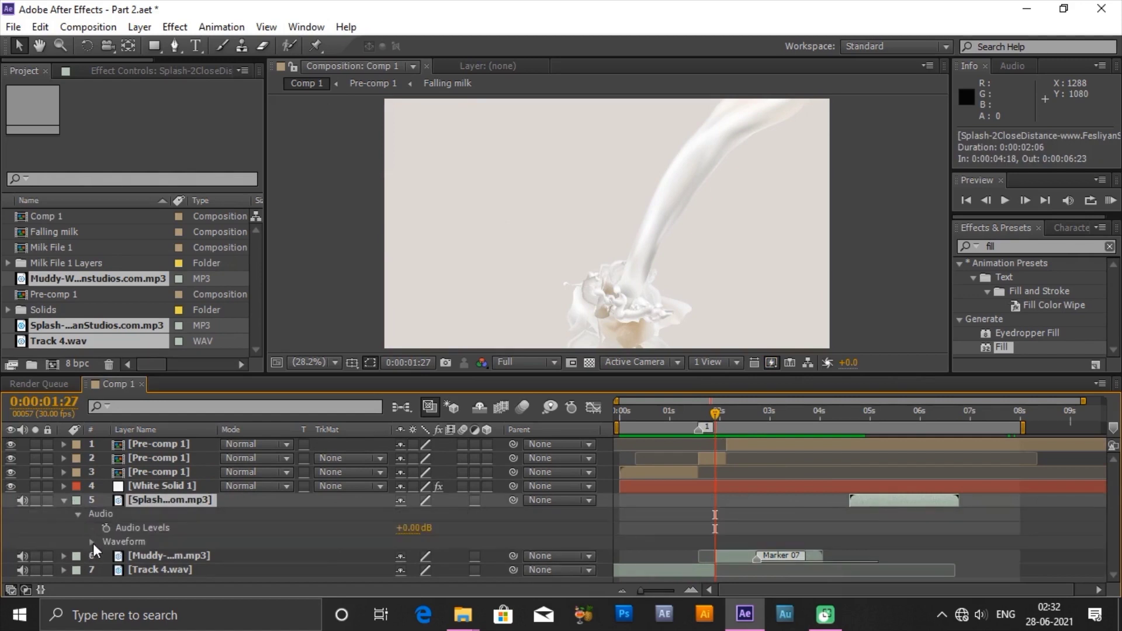
click(92, 544)
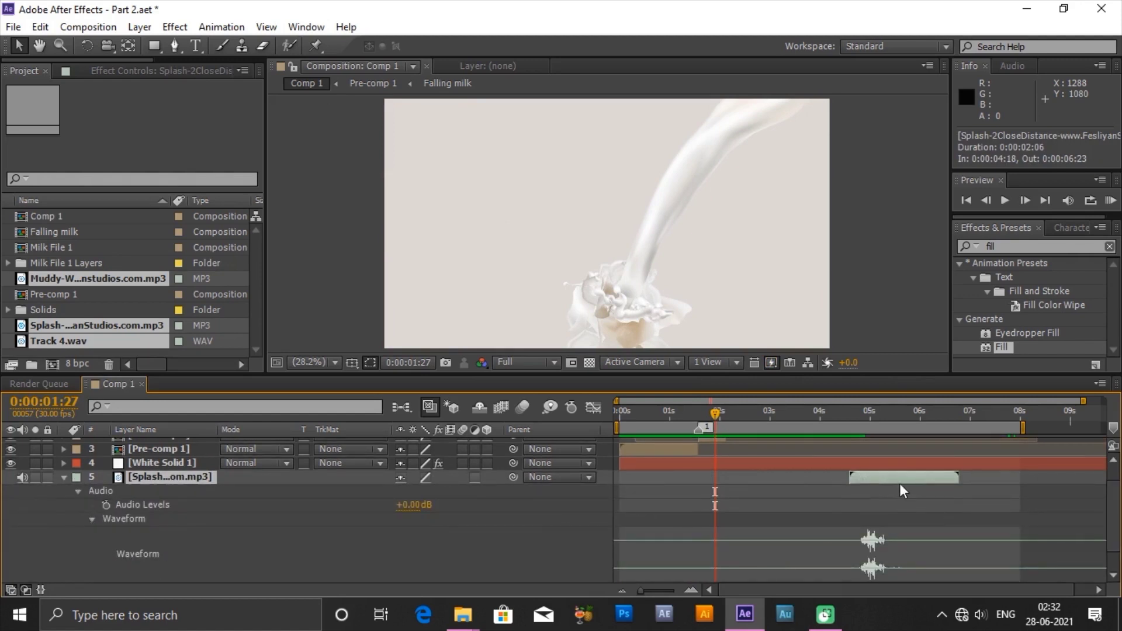
drag(900, 483, 717, 479)
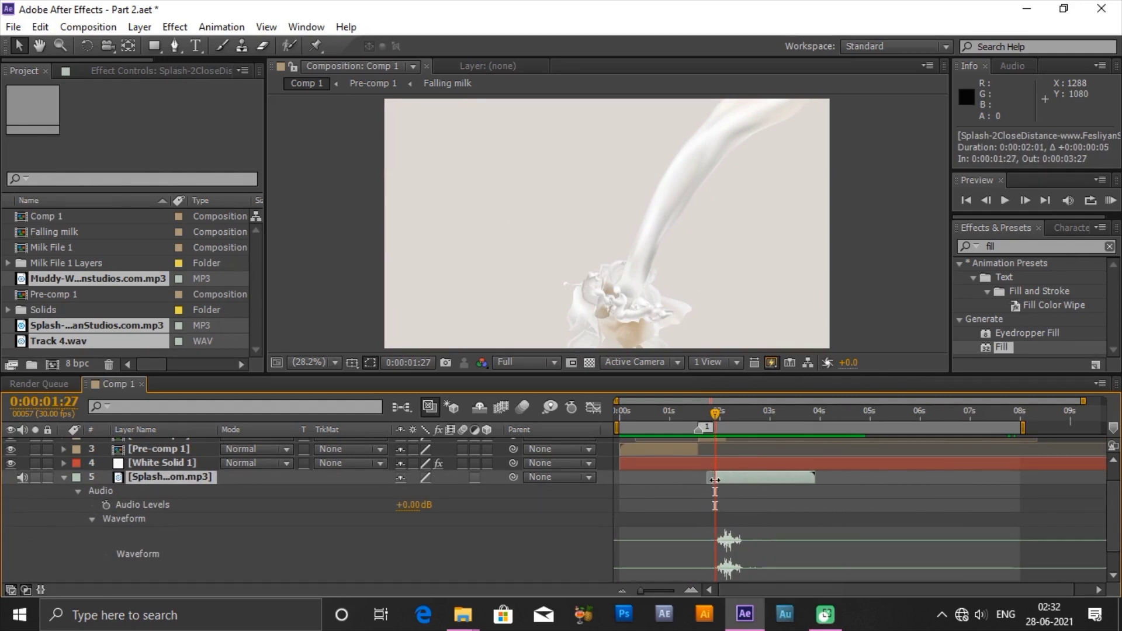
click(66, 480)
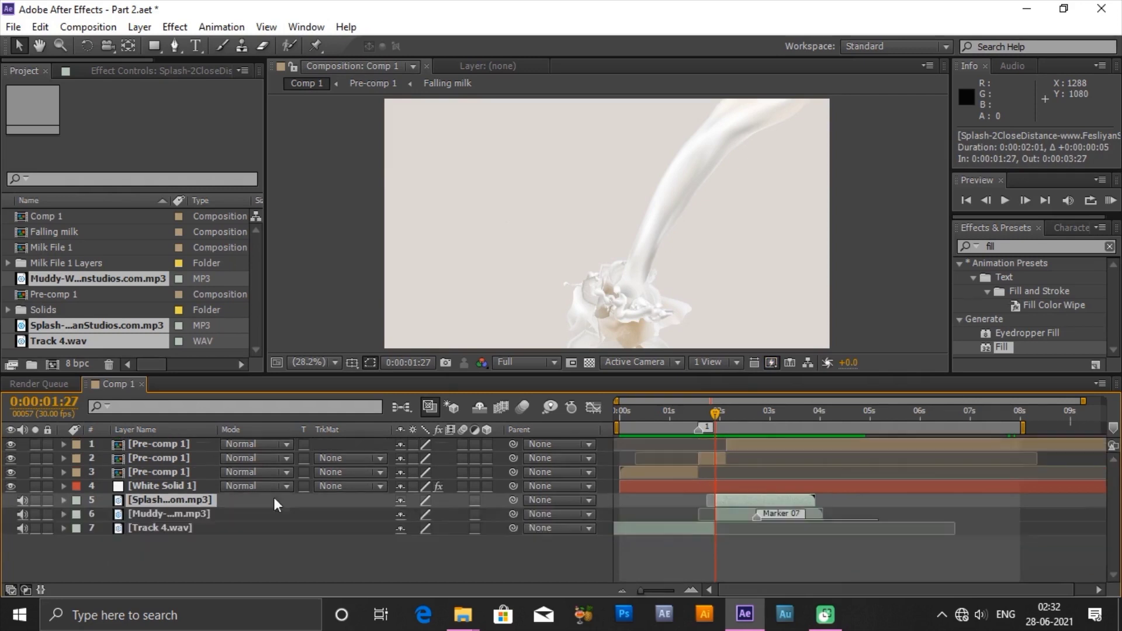
- Preview the composition with sound from 0:00:00:00 to check the timing of the layered splash effects
click(752, 546)
drag(715, 414, 619, 440)
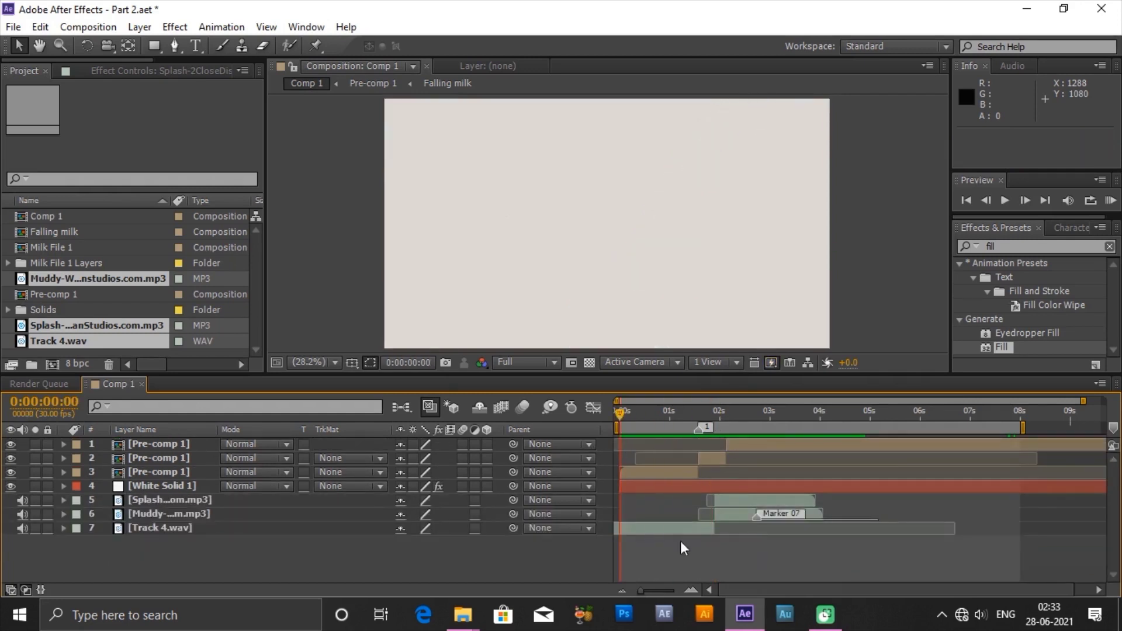
key(space)
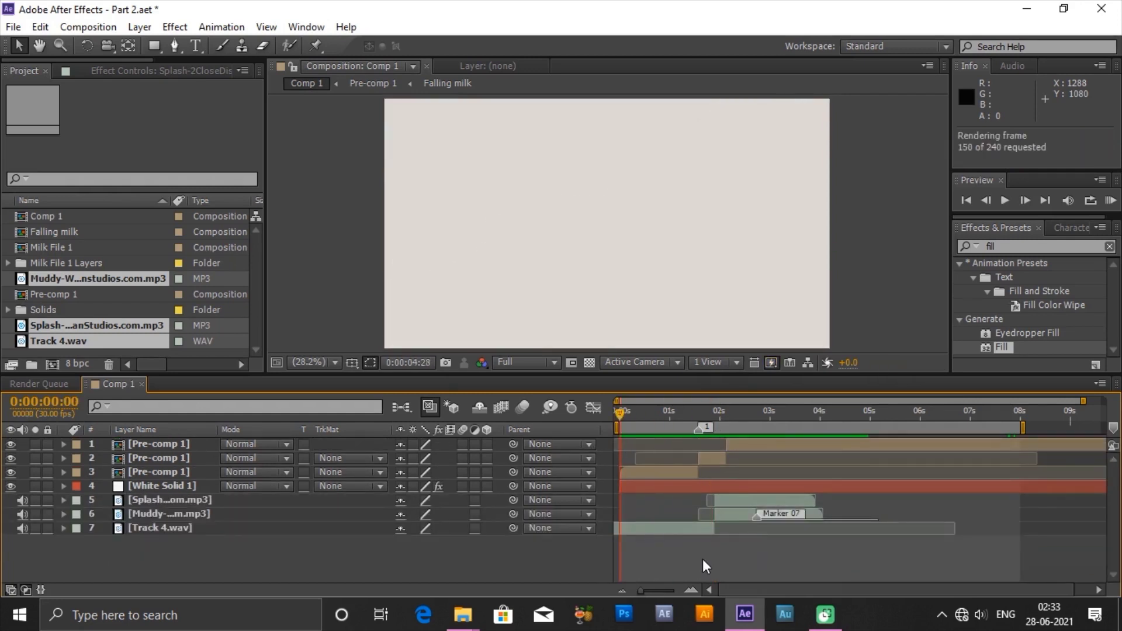